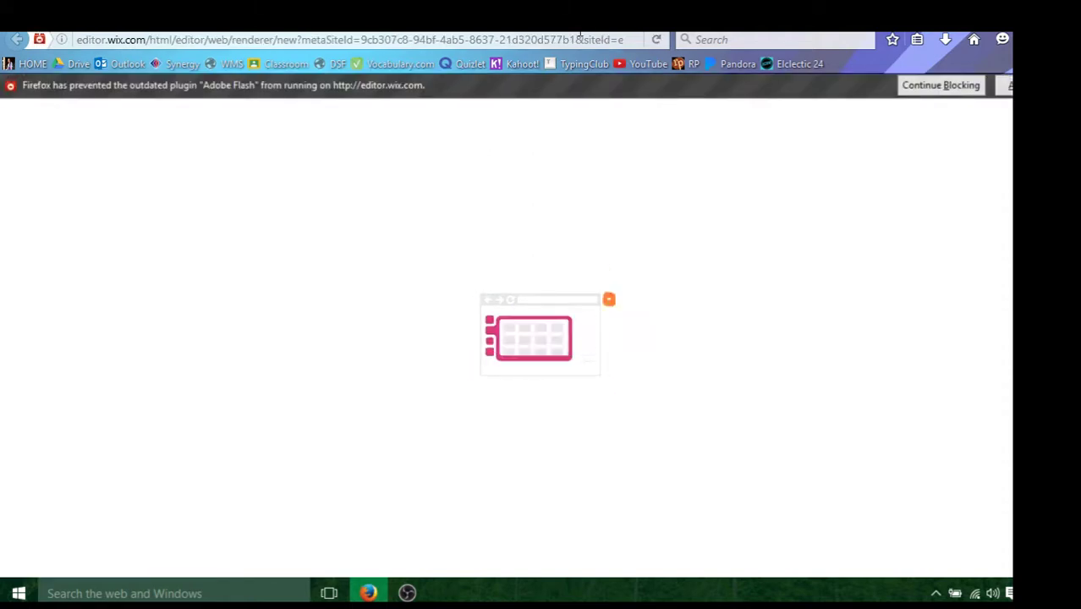
Allow the blocked Adobe Flash plugin to run on editor.wix.com for this session only
click(1038, 90)
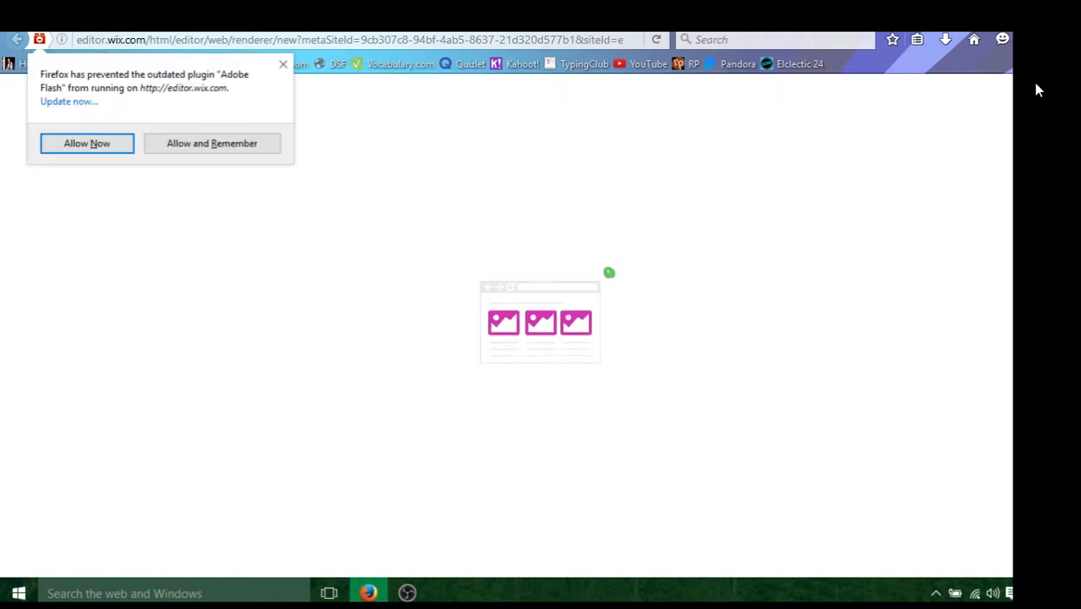
click(132, 151)
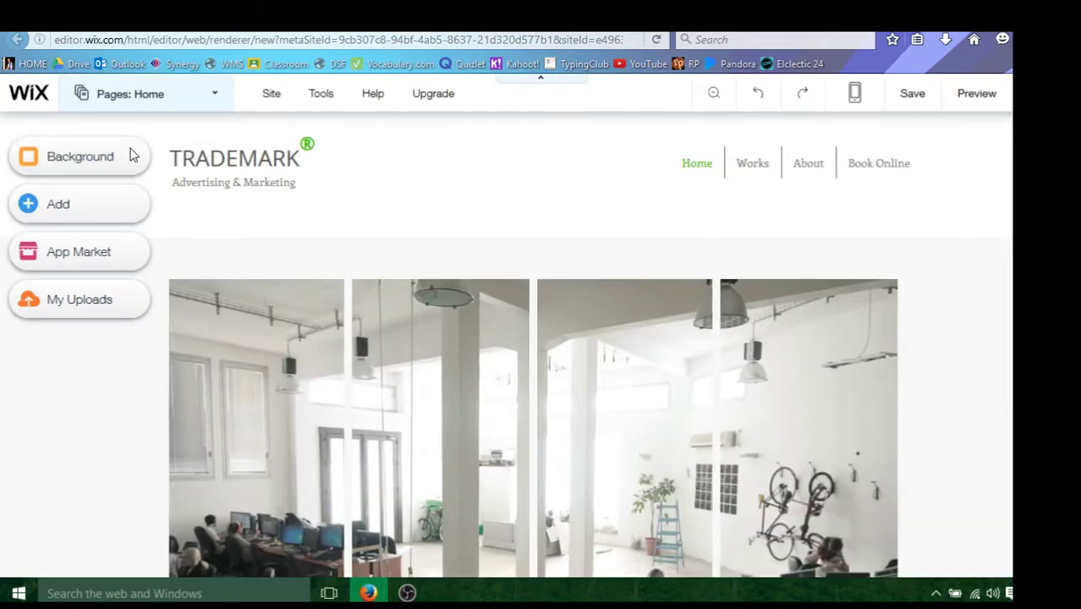
Delete the TRADEMARK Advertising & Marketing text and the green ® symbol from the header
click(259, 165)
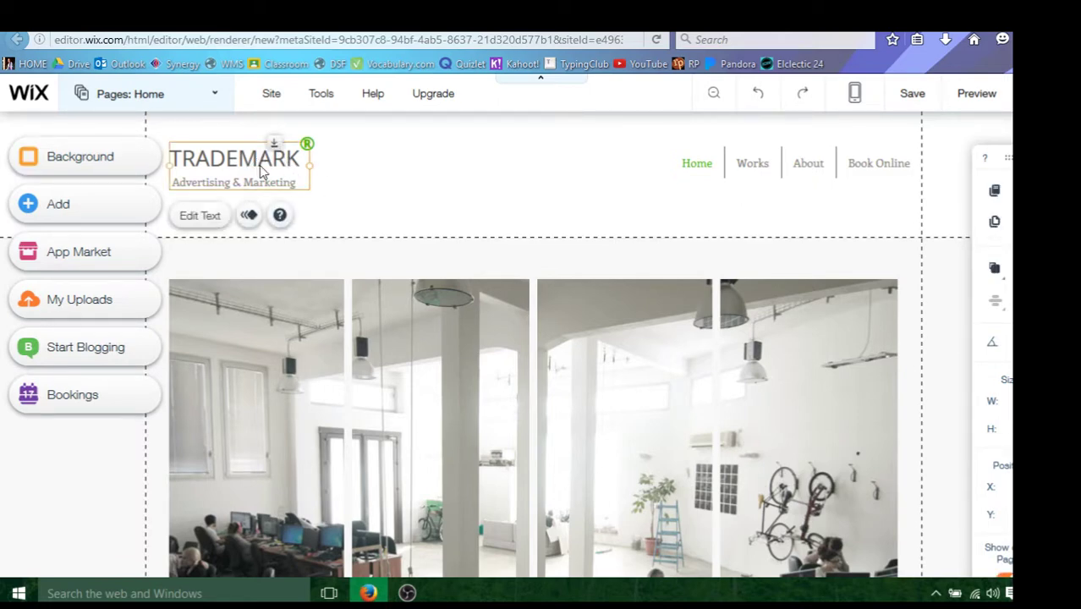
key(Delete)
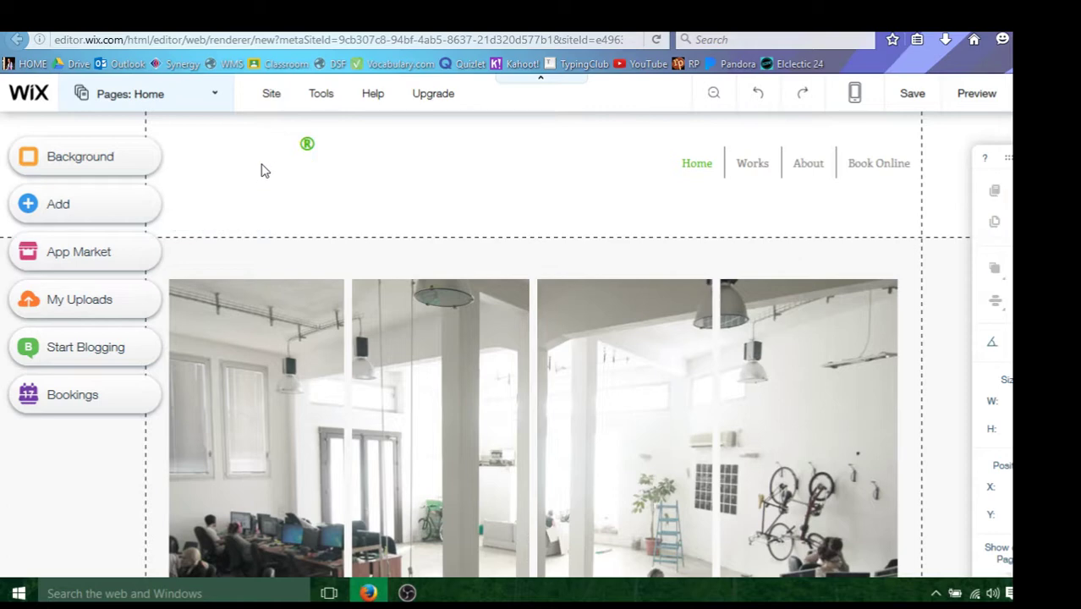
click(309, 147)
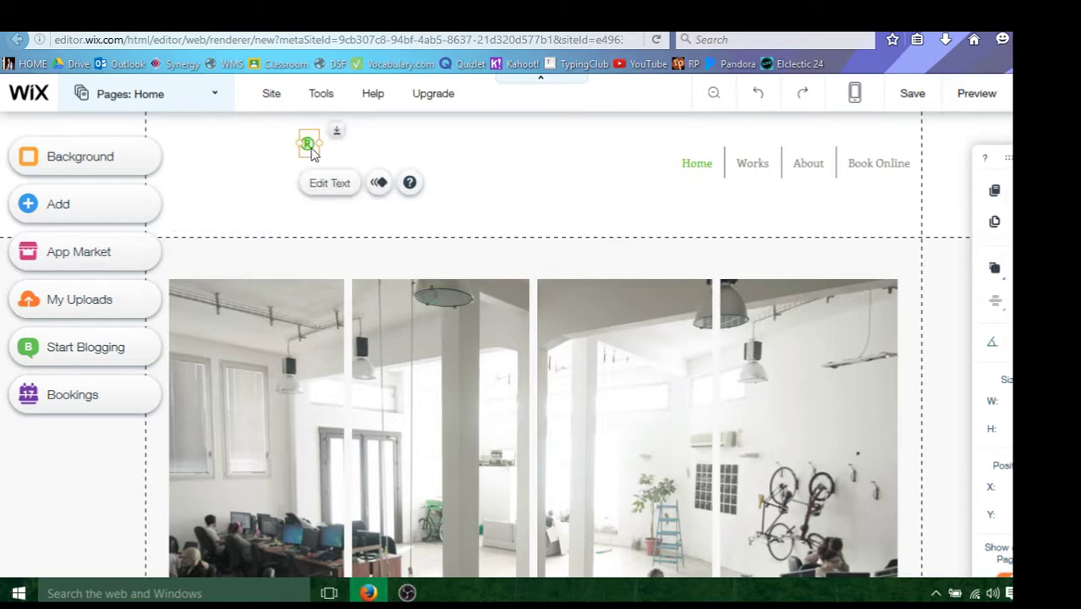
key(Delete)
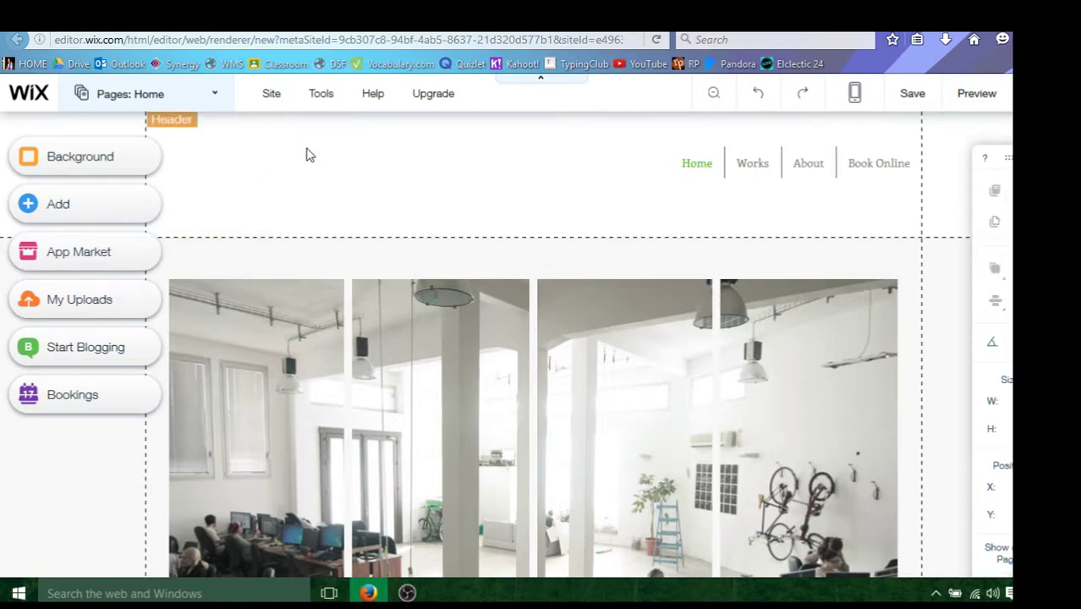
Add a themed Site Title text element to the Home page
click(93, 210)
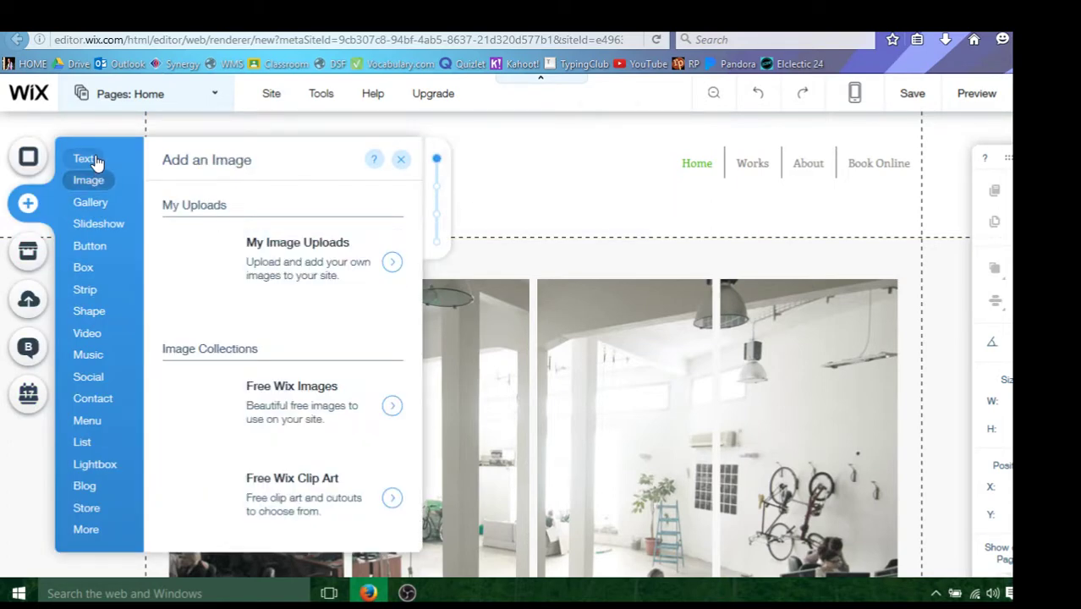
mouse_move(96, 161)
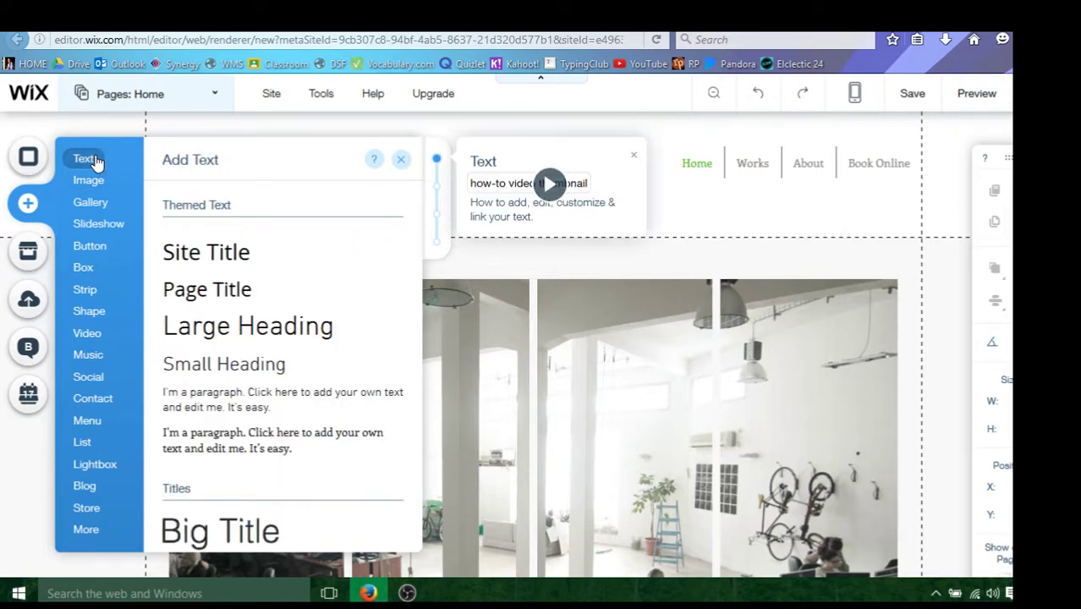
click(186, 262)
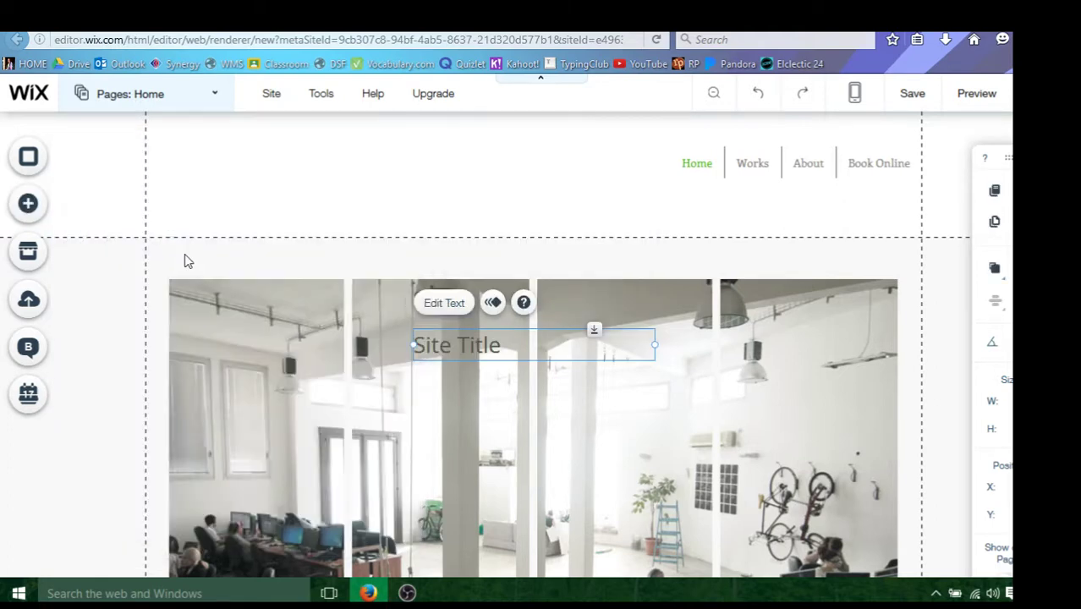
Add another themed Site Title text and attach it to the header at about x 23, y 44, level with the navigation menu
click(166, 170)
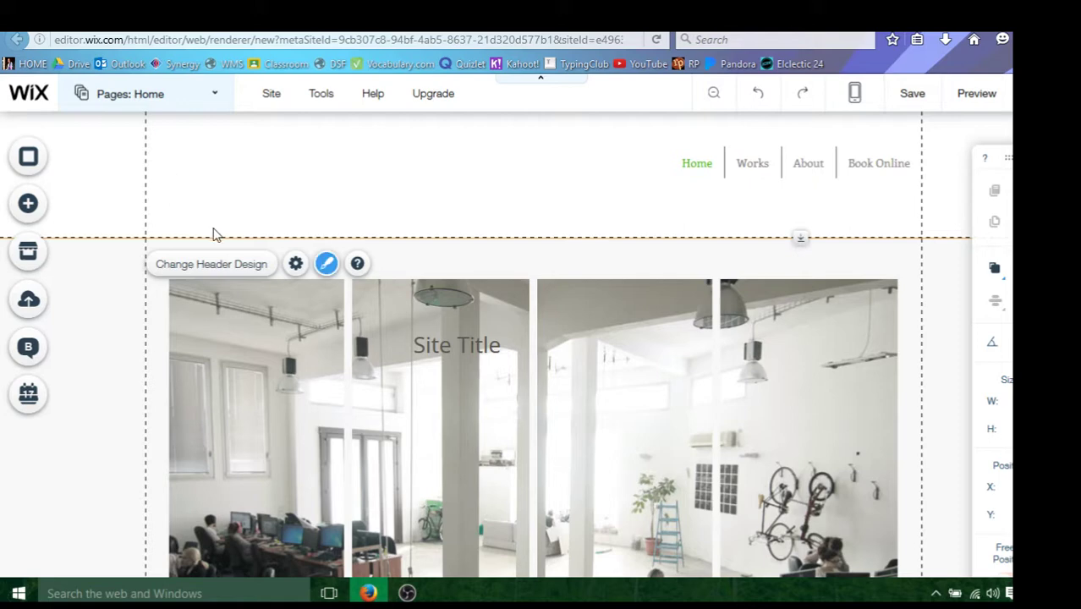
click(319, 264)
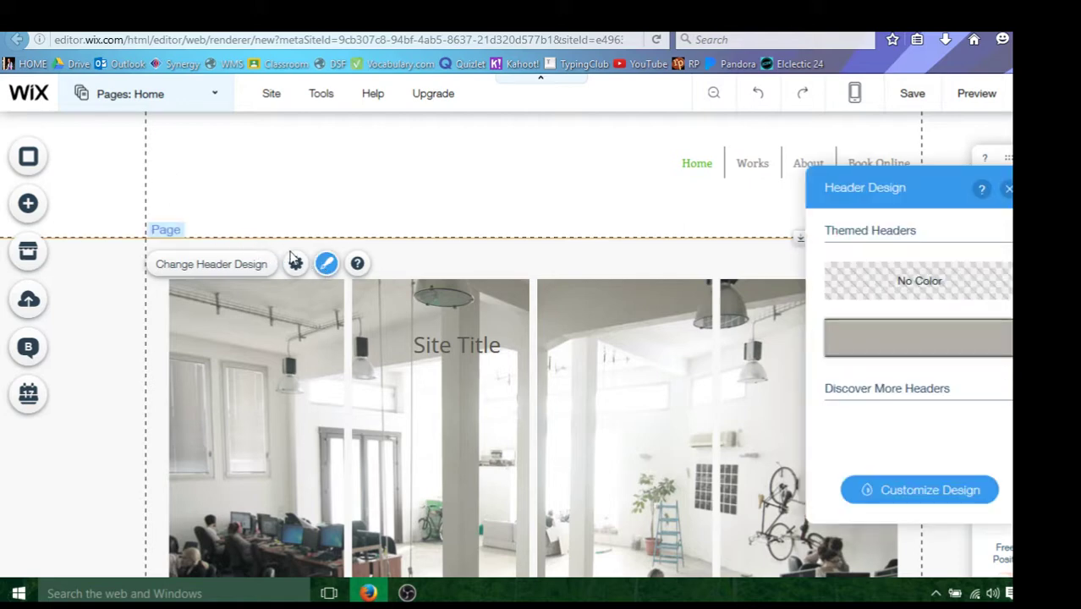
click(37, 206)
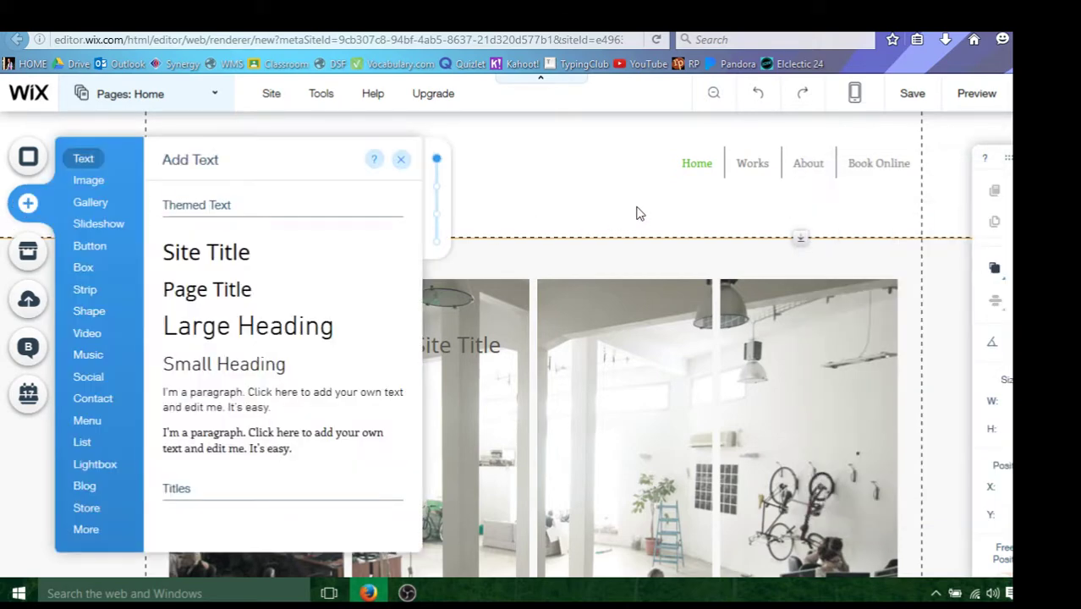
click(194, 258)
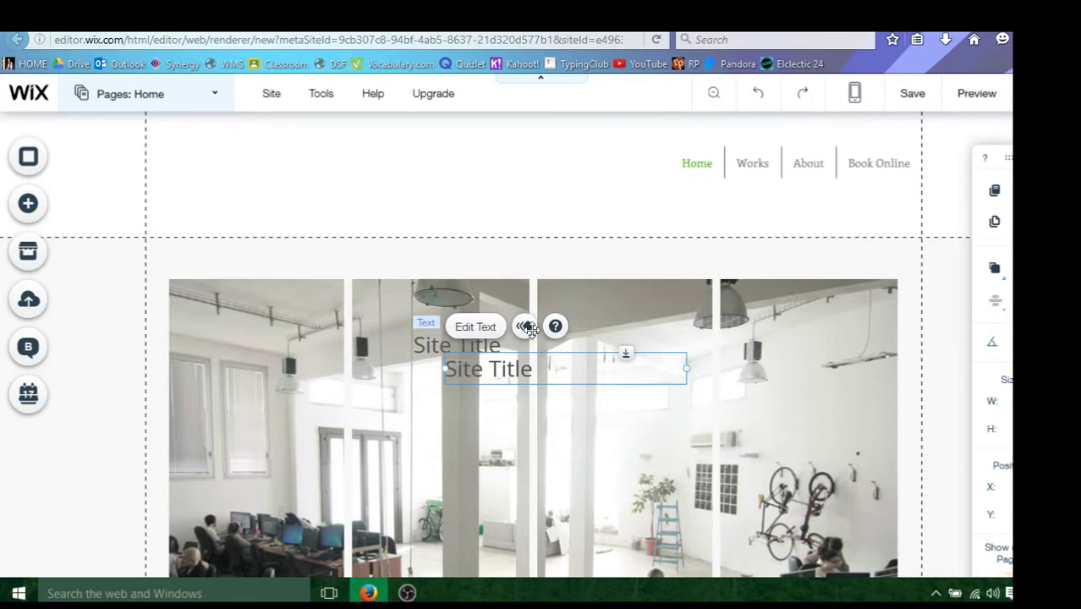
drag(528, 328, 269, 146)
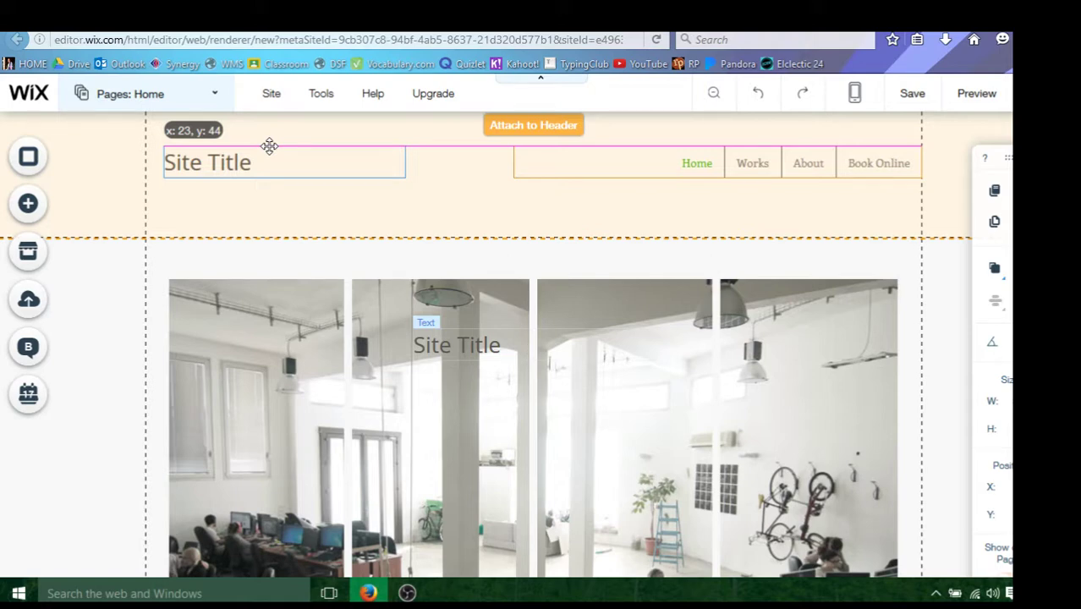
drag(269, 145, 269, 146)
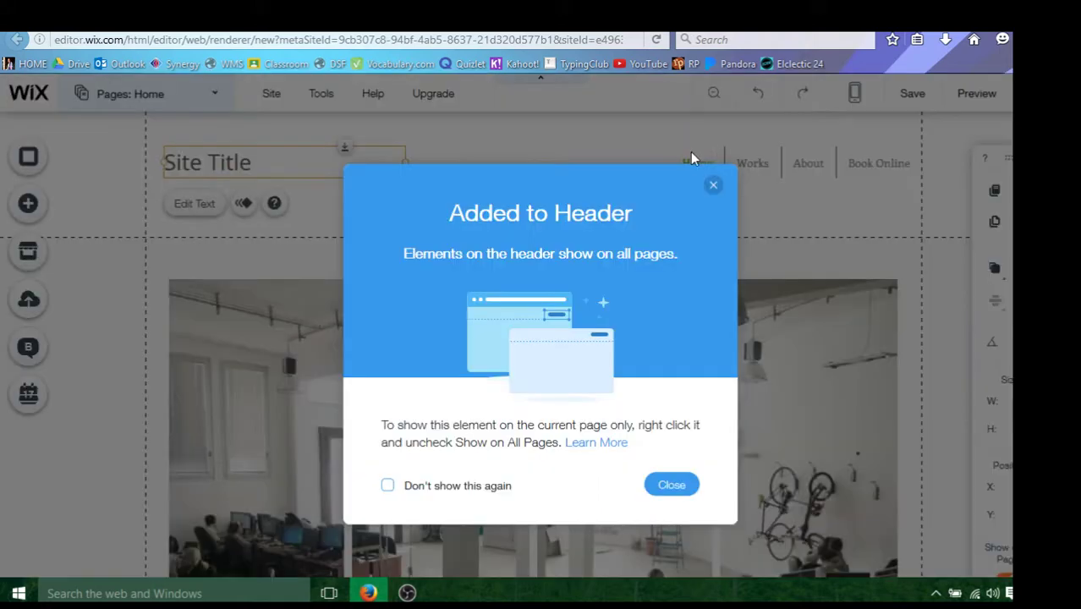
click(674, 484)
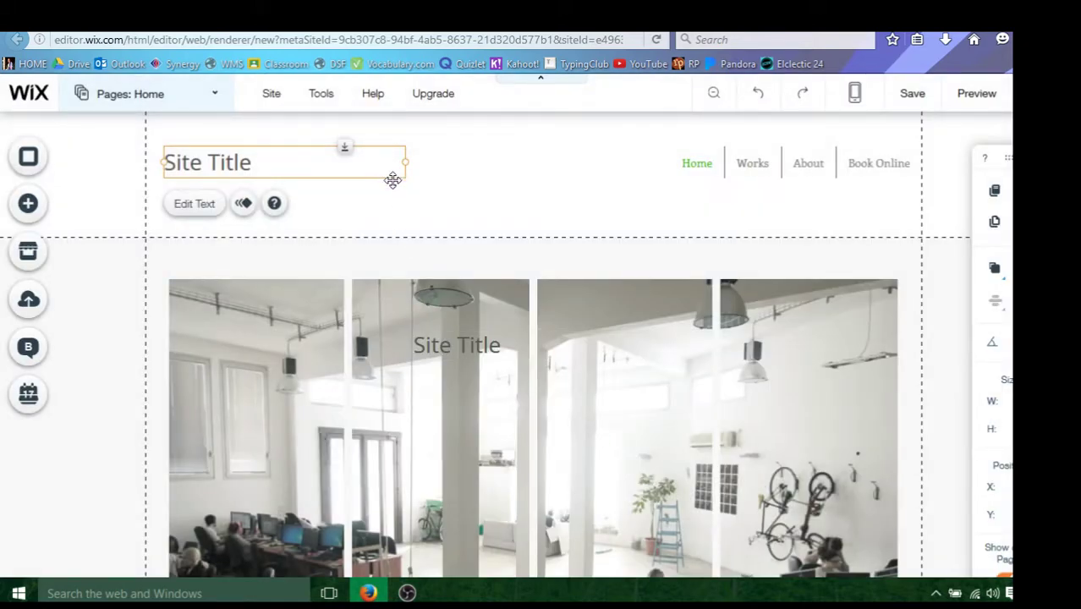
Replace the header's Site Title text with the site owner's title and surname
click(396, 180)
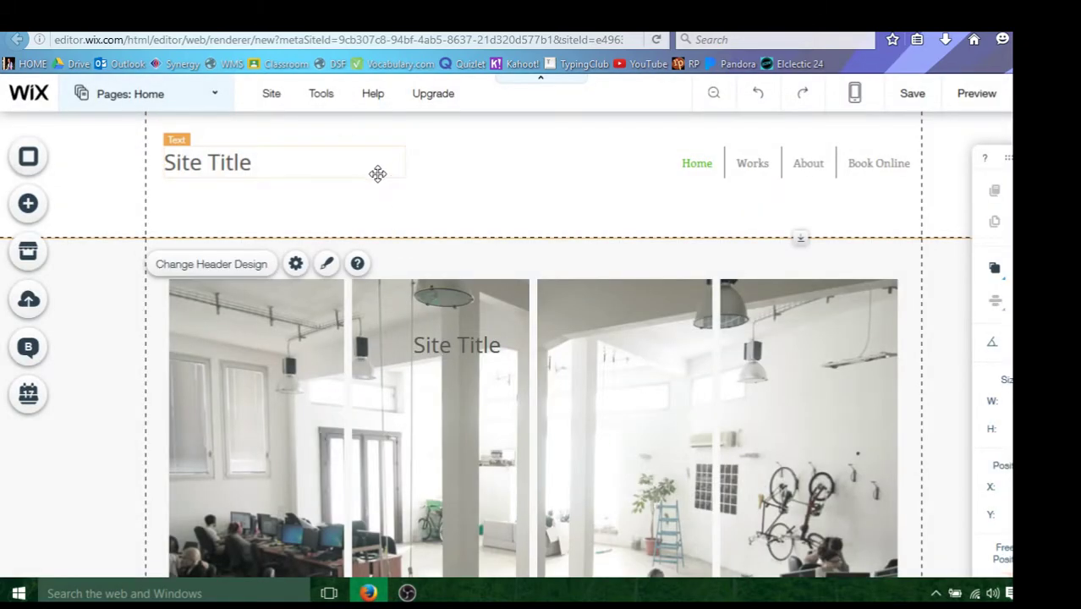
click(378, 174)
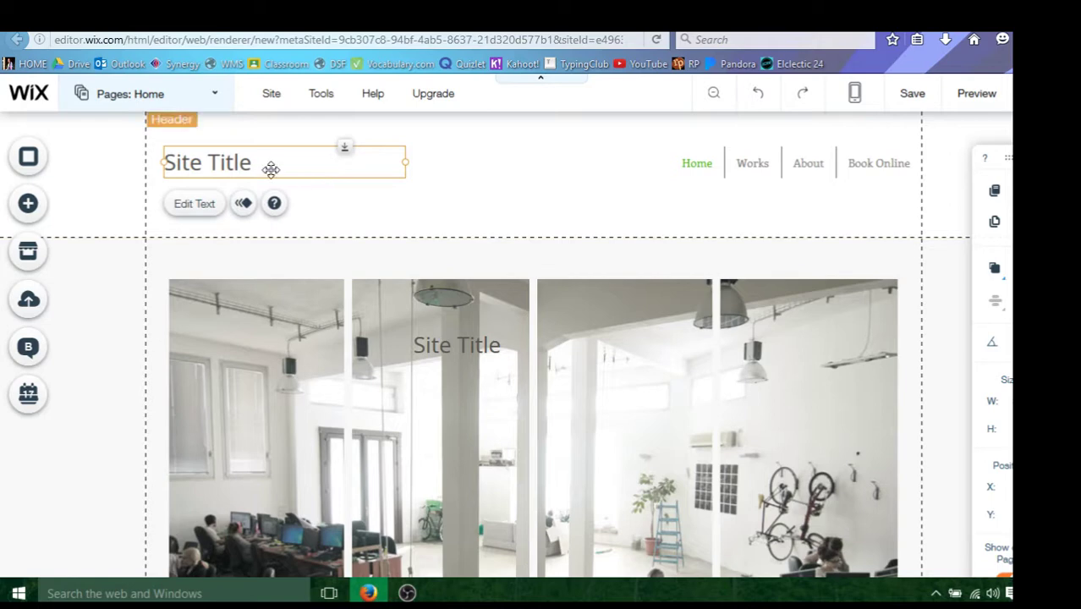
click(195, 204)
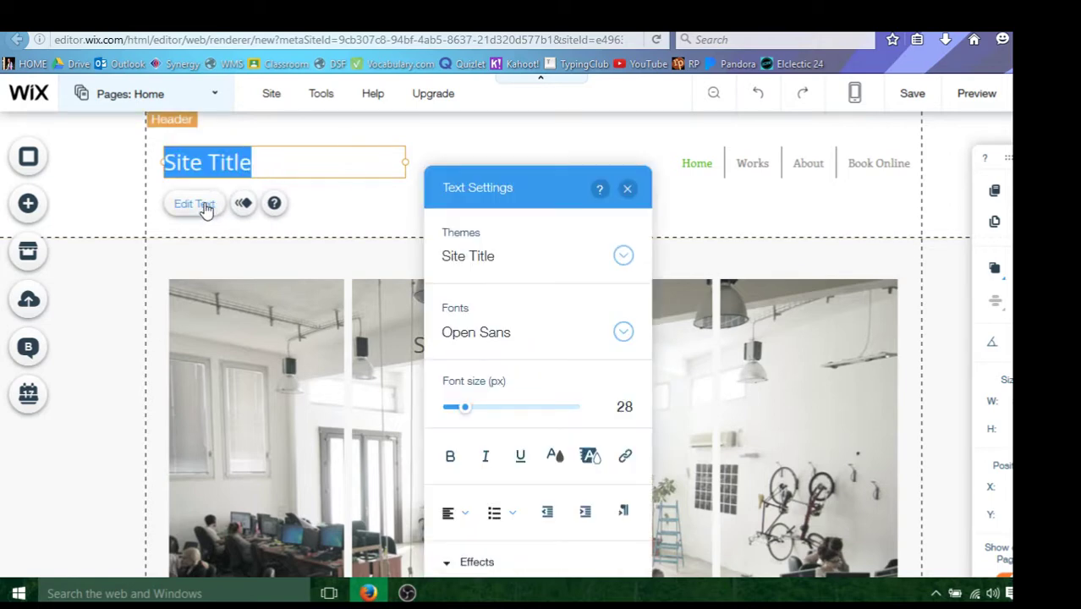
text(Mr. B)
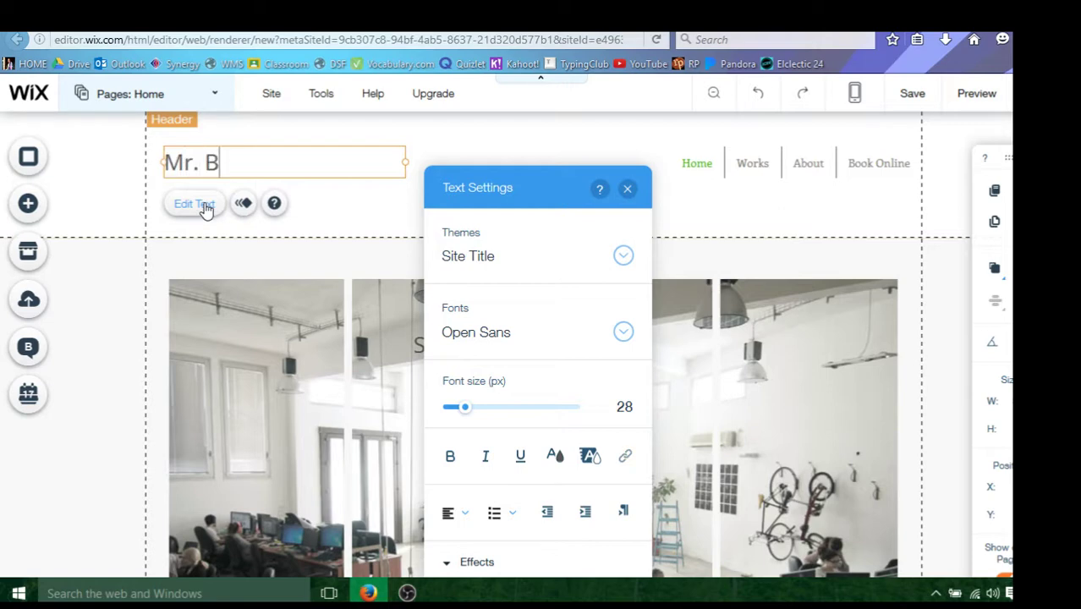
text(lommendahl)
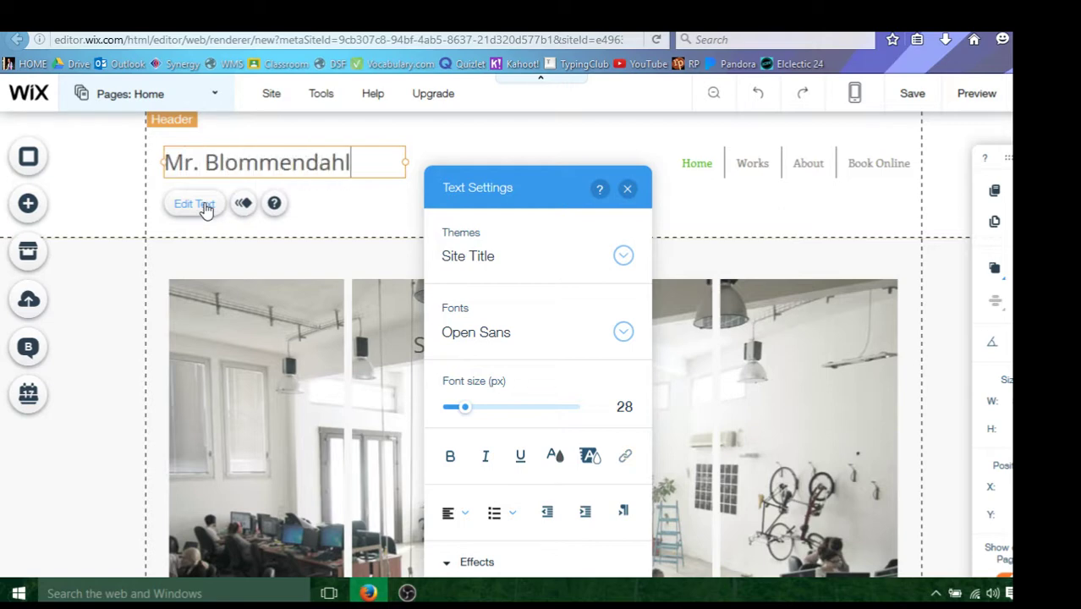
Rename the Works page in the site's navigation menu to "U.S. History"
click(512, 150)
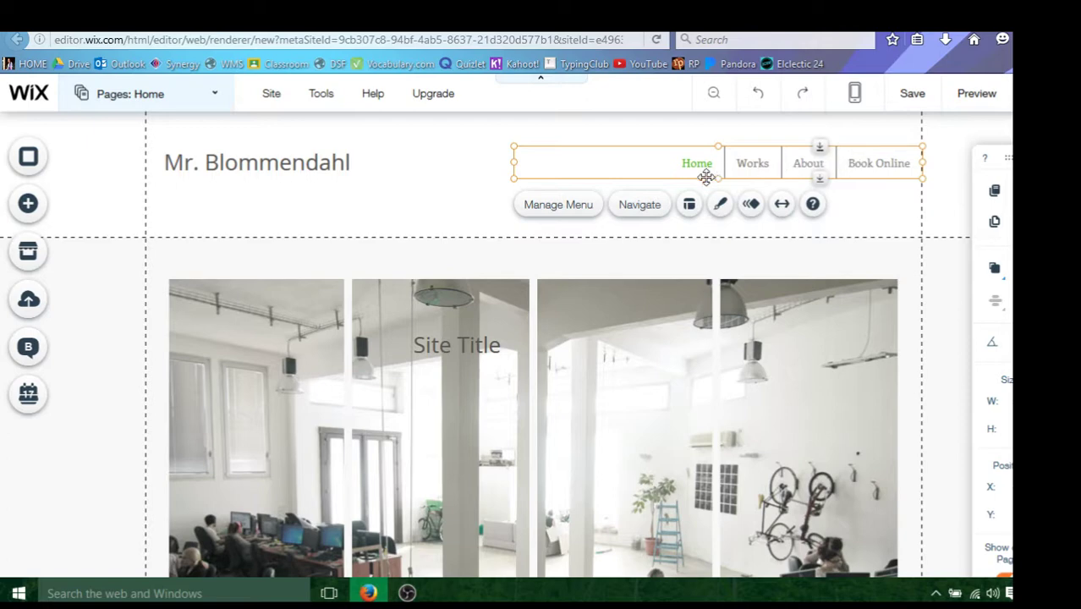
click(544, 208)
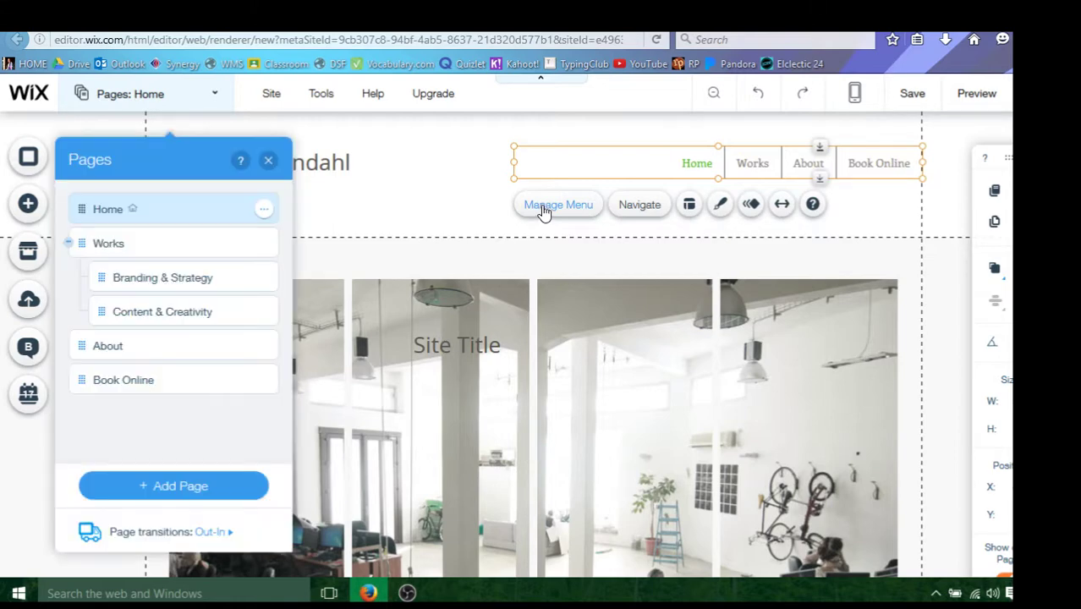
click(159, 253)
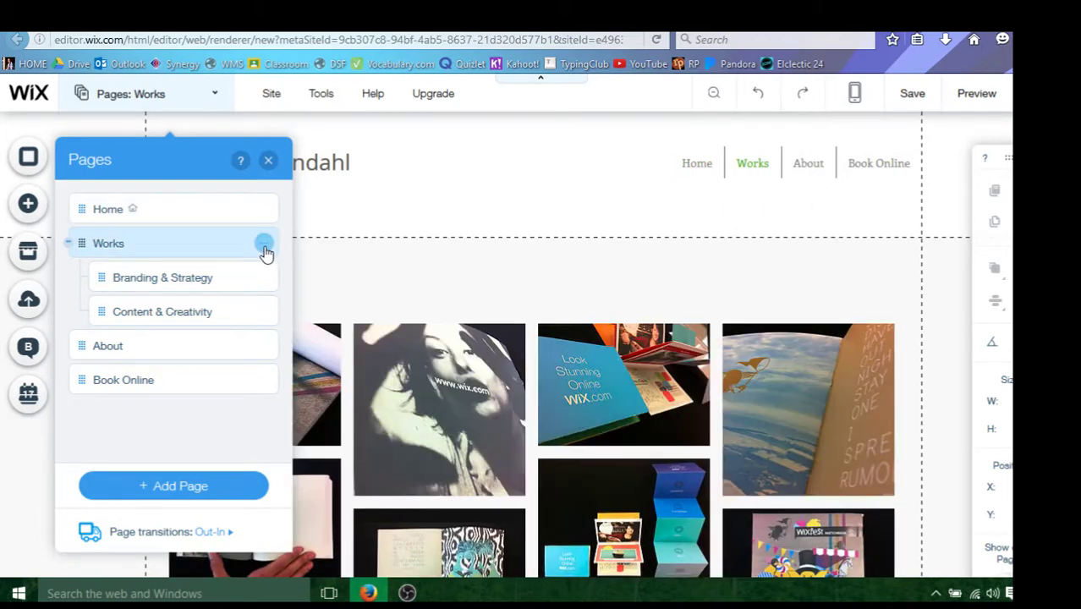
click(264, 245)
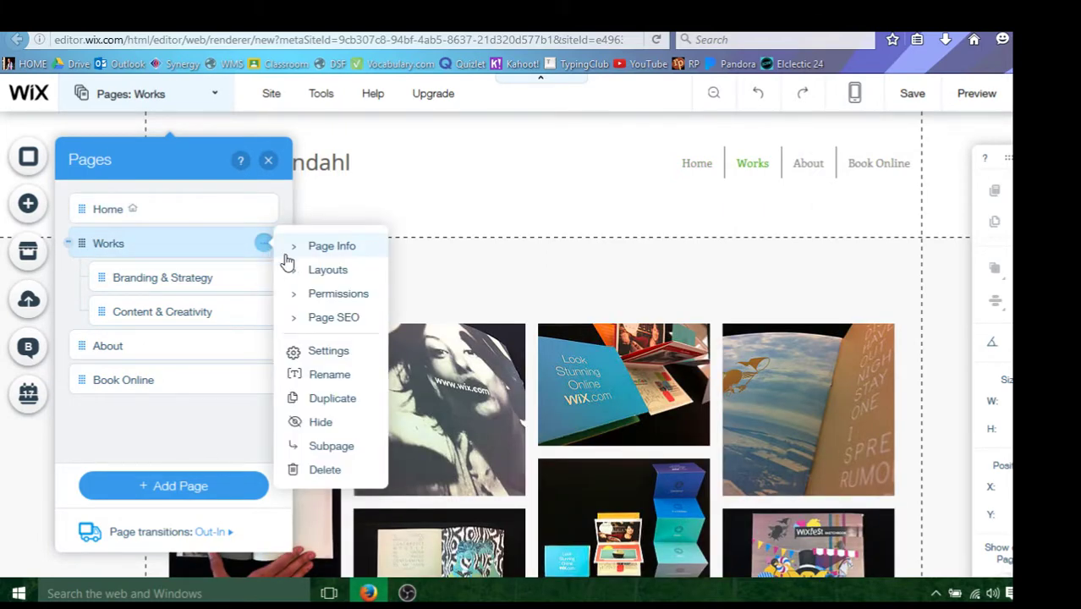
click(296, 374)
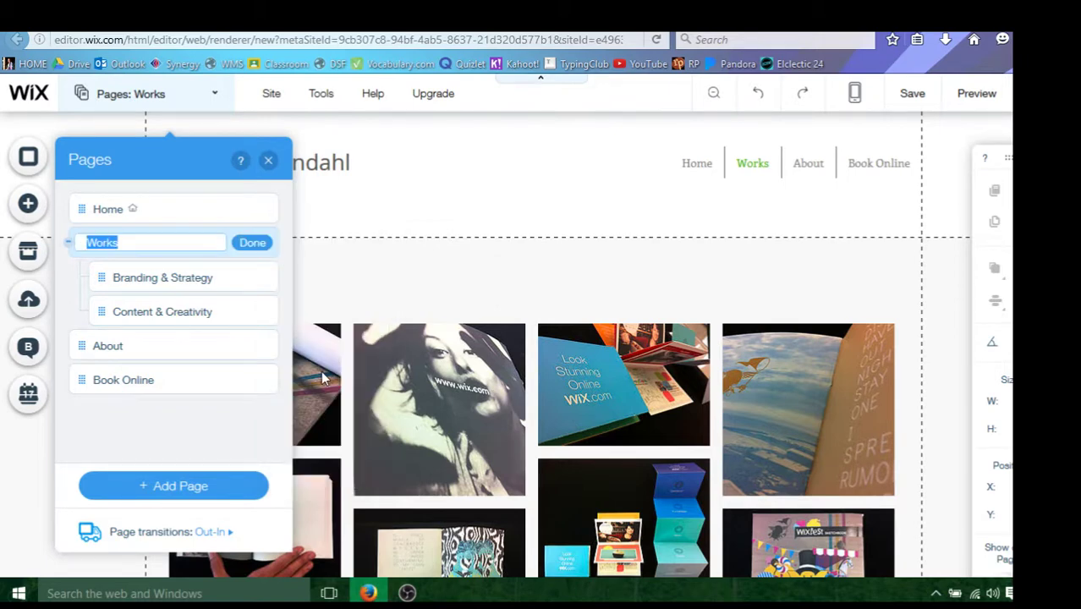
text(U.S. History)
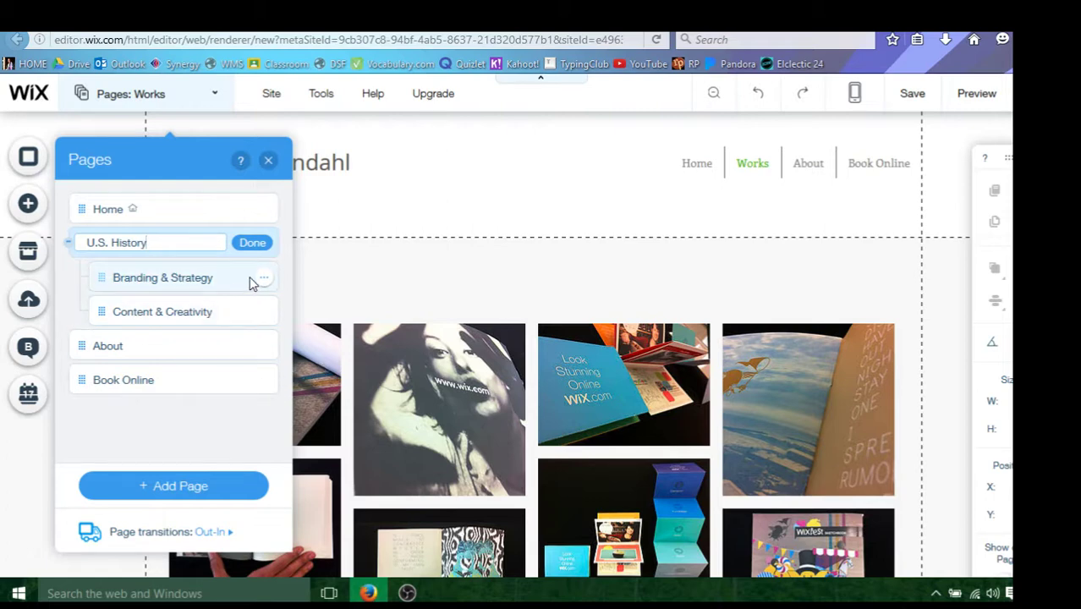
Delete the Branding & Strategy and Content & Creativity subpages under U.S. History
mouse_move(267, 285)
click(265, 280)
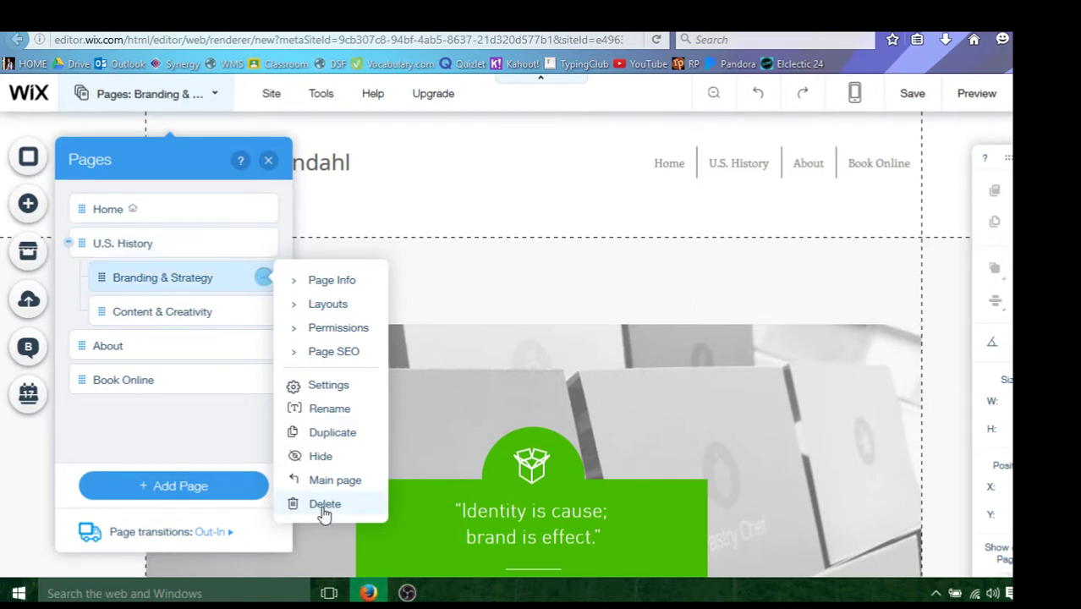
click(325, 508)
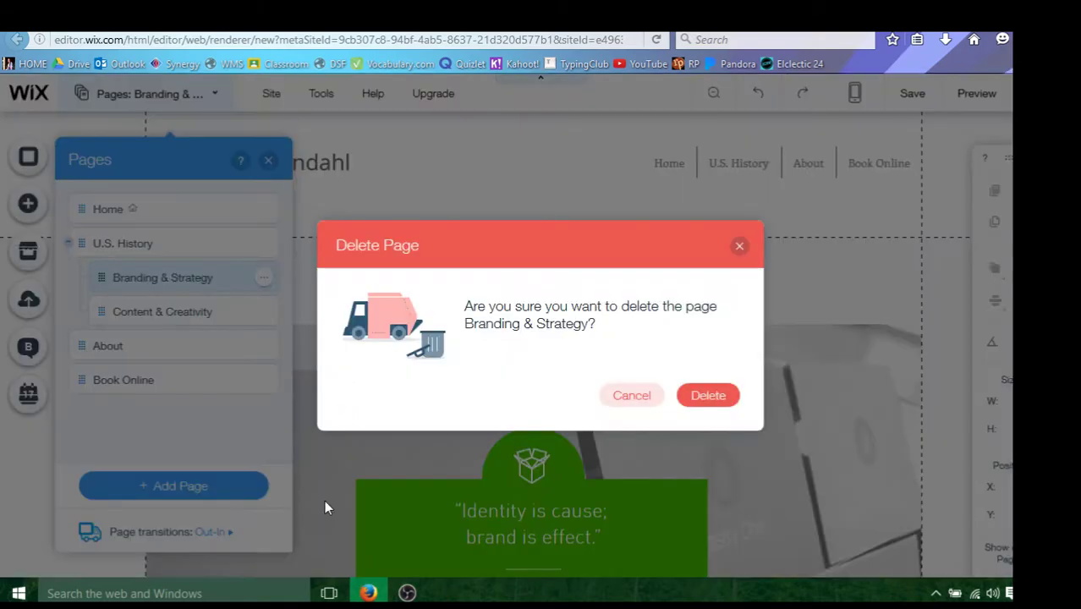
click(706, 402)
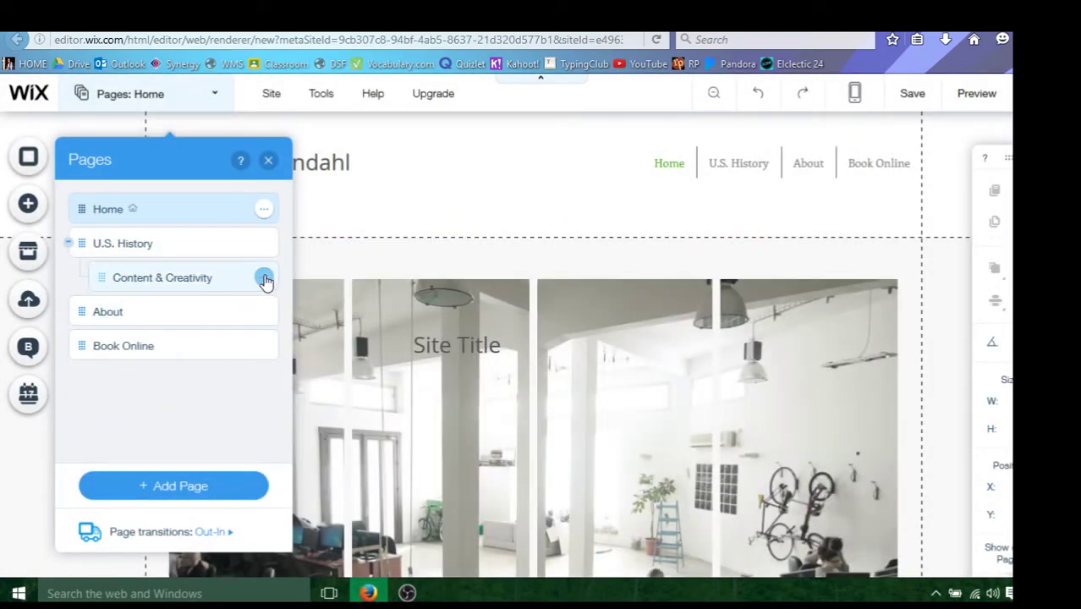
click(264, 279)
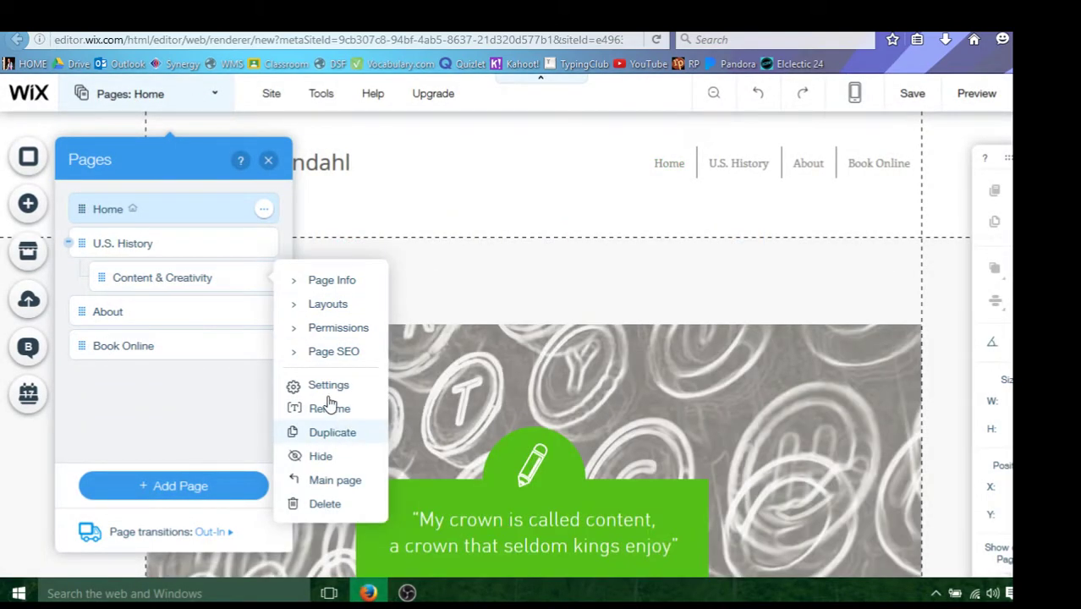
click(316, 504)
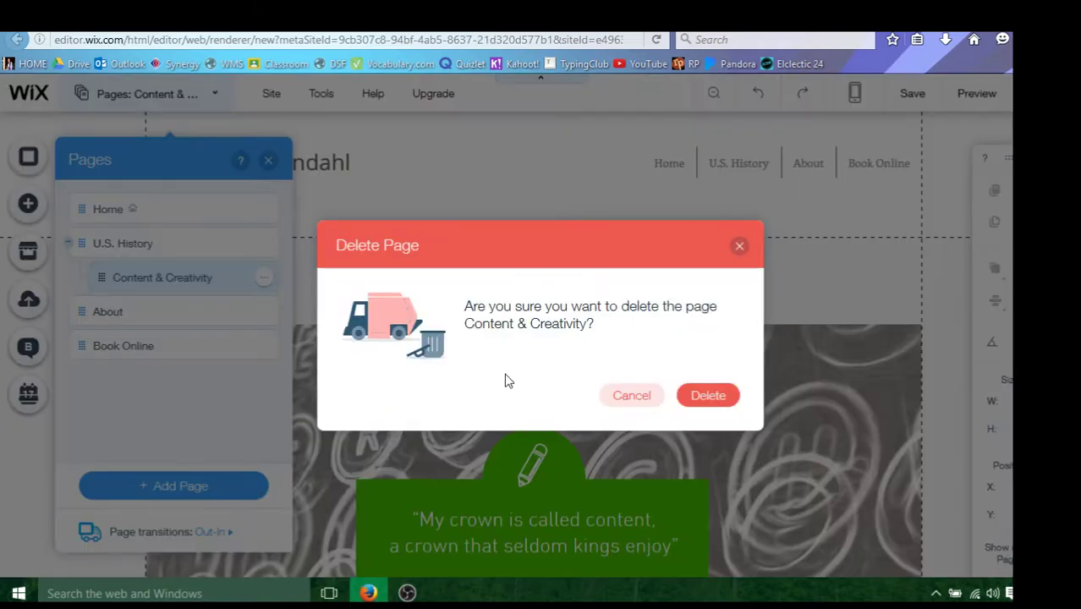
click(707, 396)
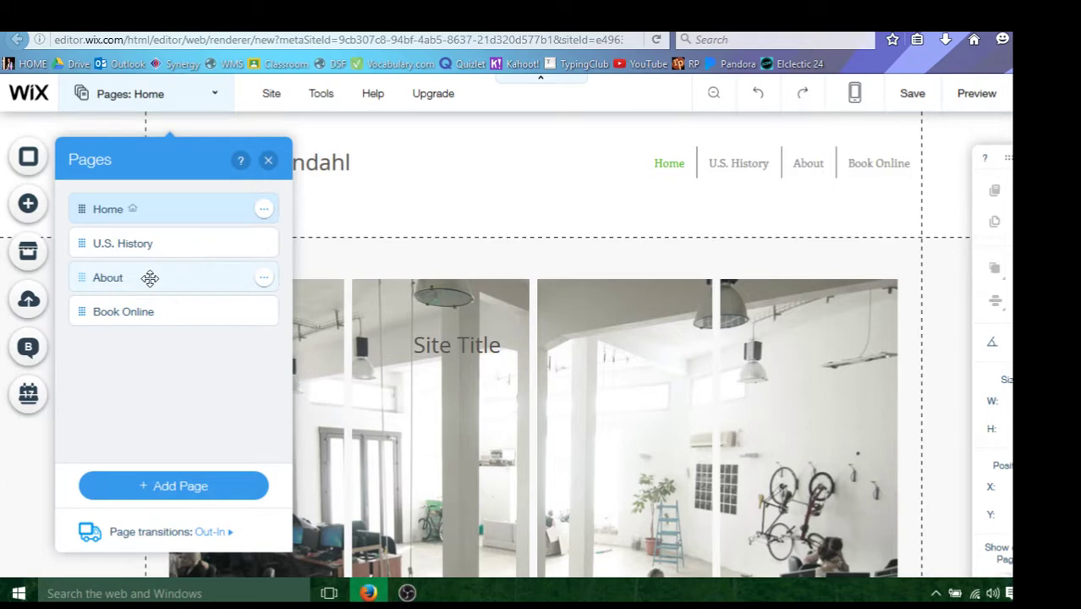
Rename the About page in the site's navigation menu to "World Geography"
click(264, 280)
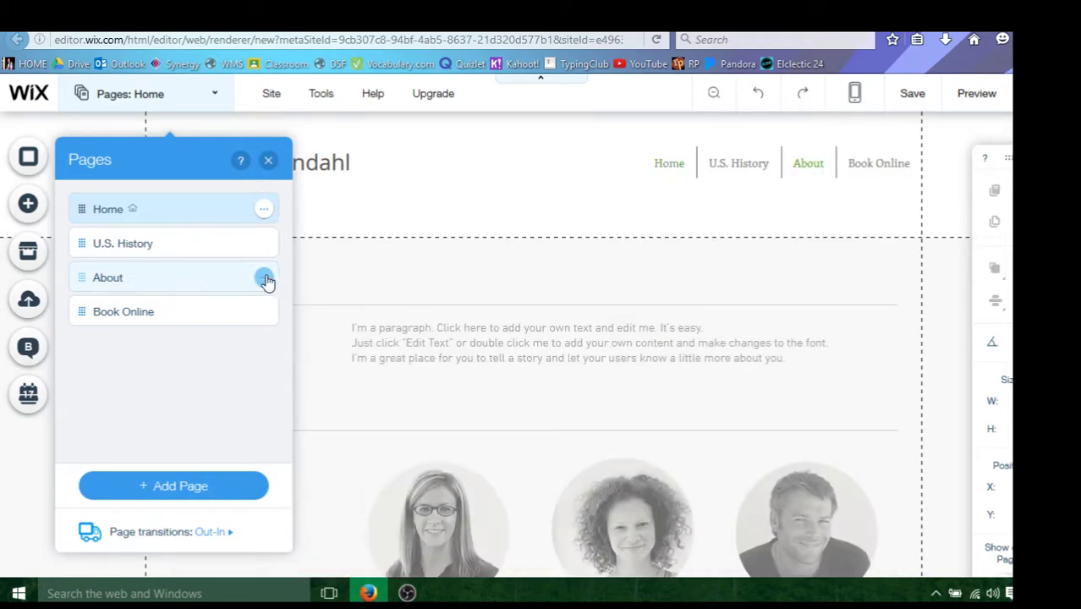
click(265, 280)
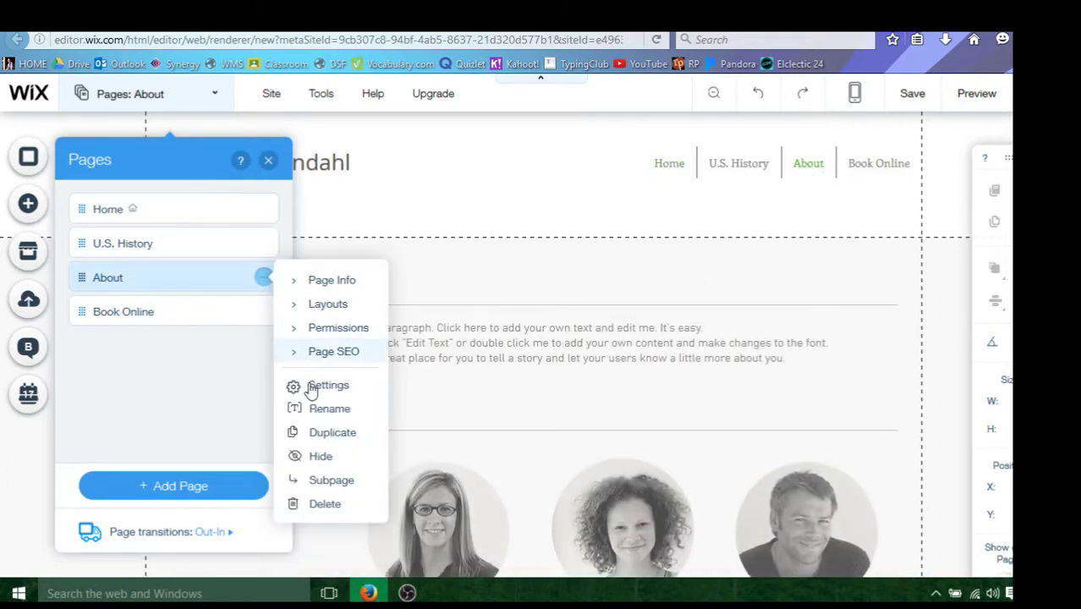
click(329, 415)
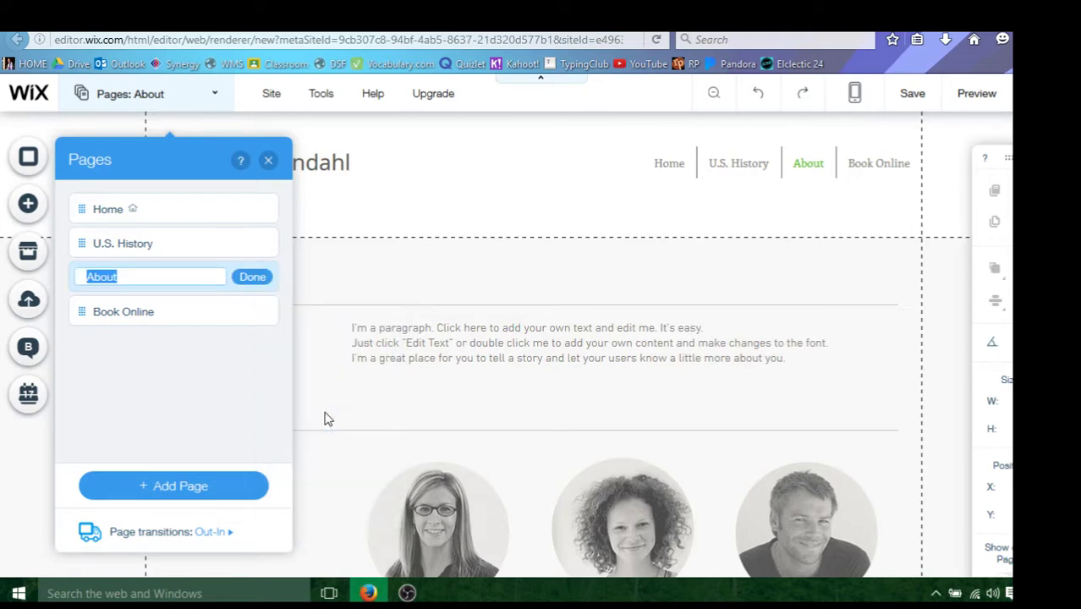
text(Wo)
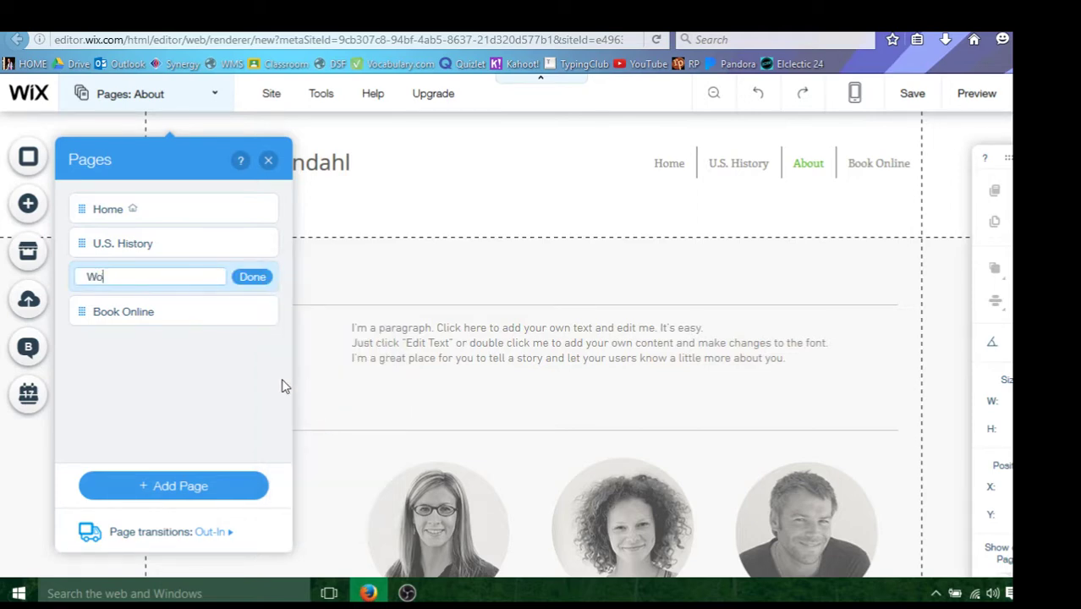
text(rld Geography)
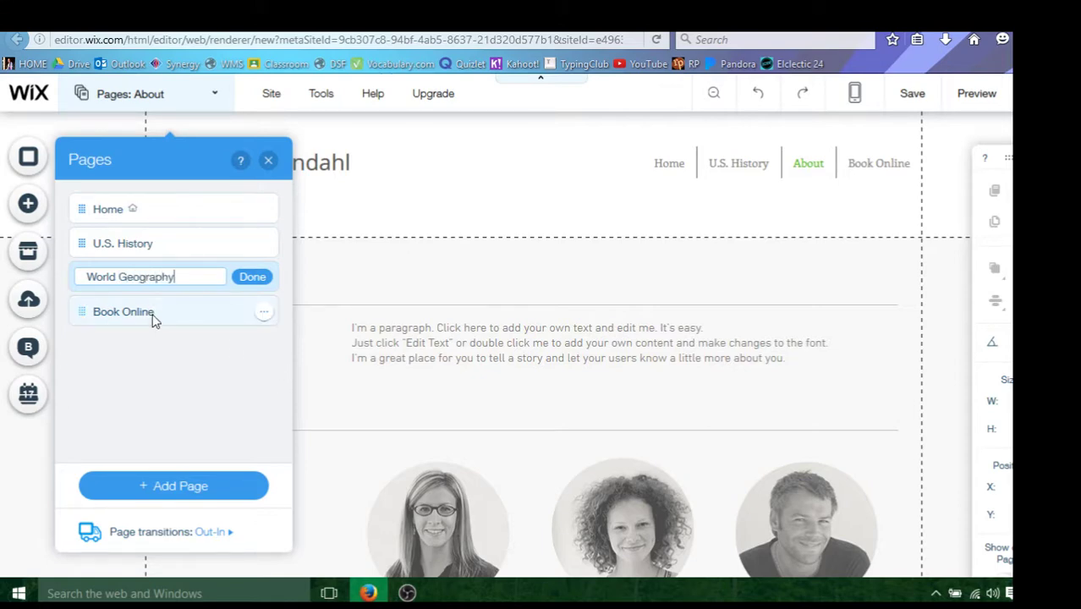
key(Return)
Rename the Book Online page in the site's navigation menu to "Computer Literacy" and close the page list
click(264, 320)
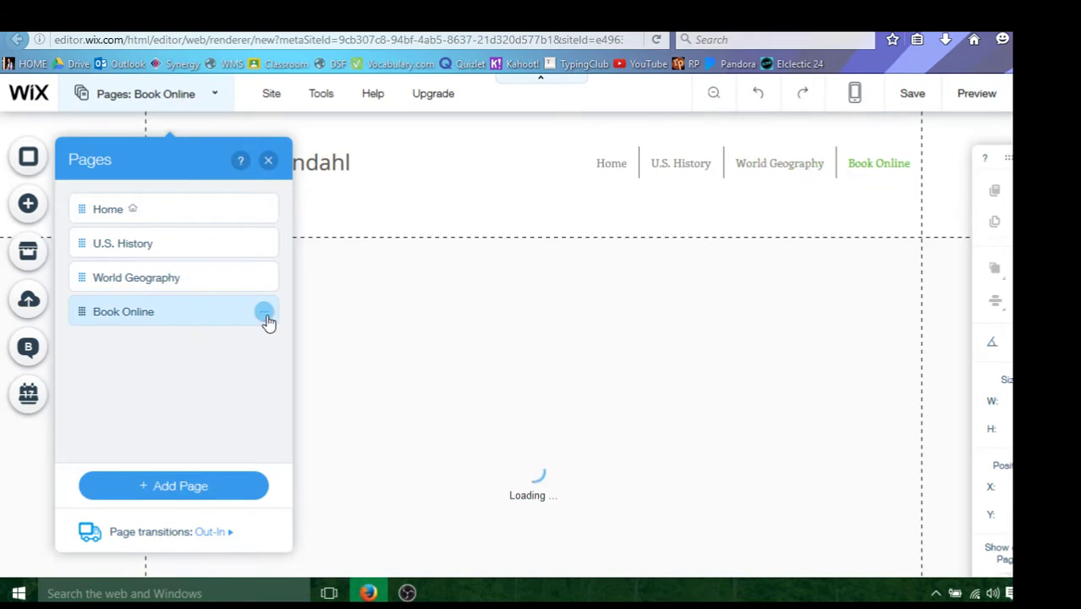
click(265, 314)
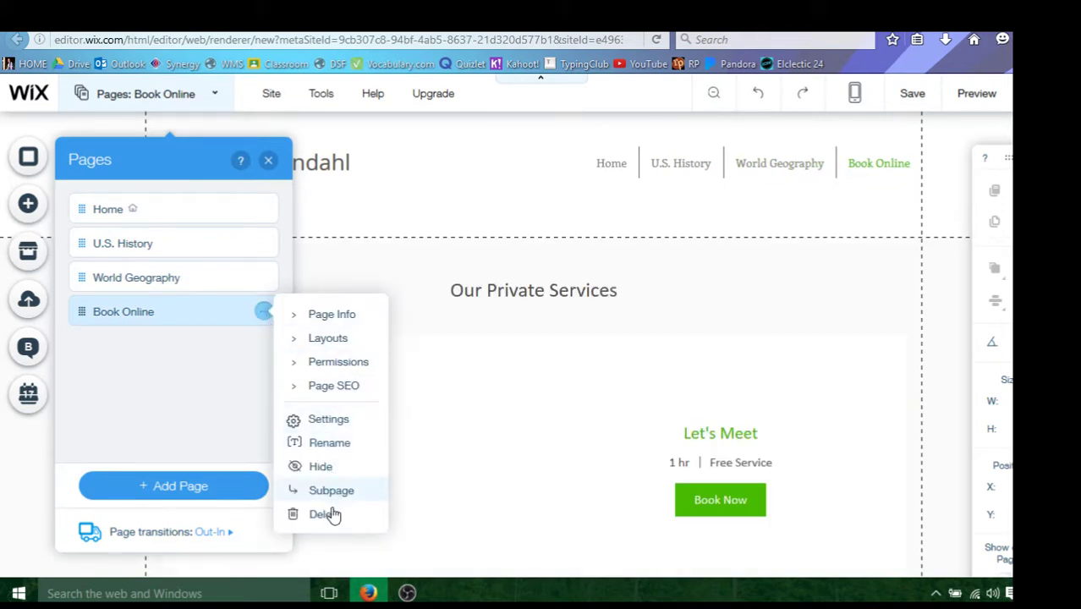
click(326, 443)
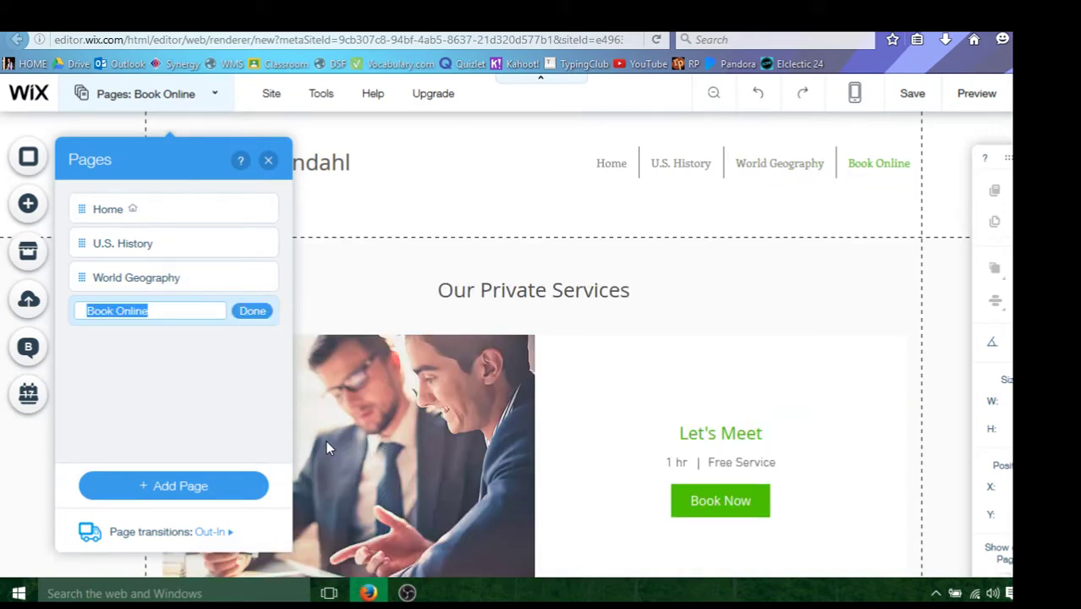
text(Computer Literacy)
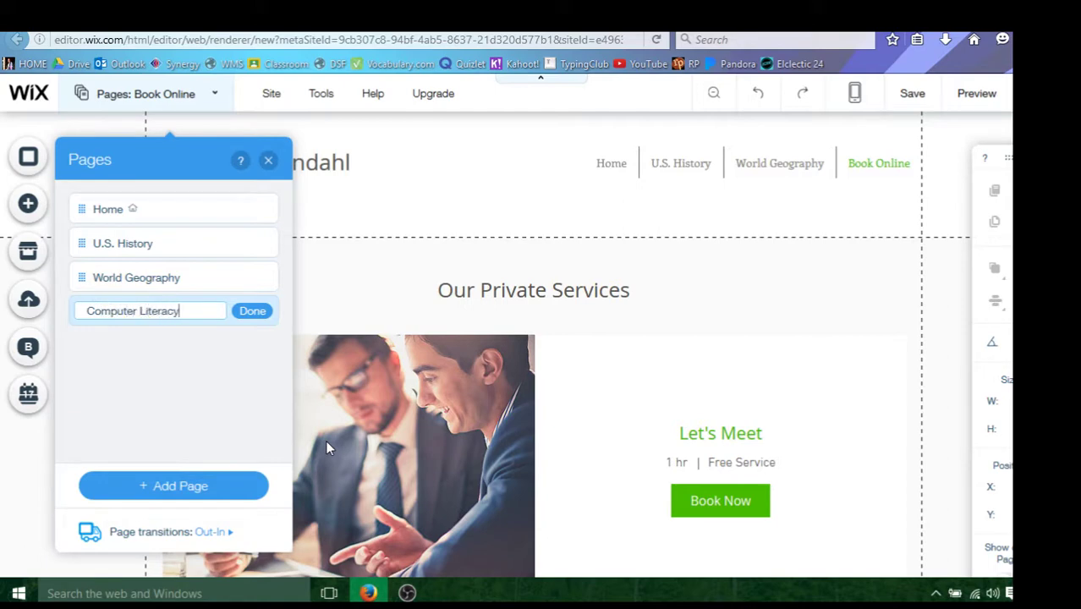
click(250, 314)
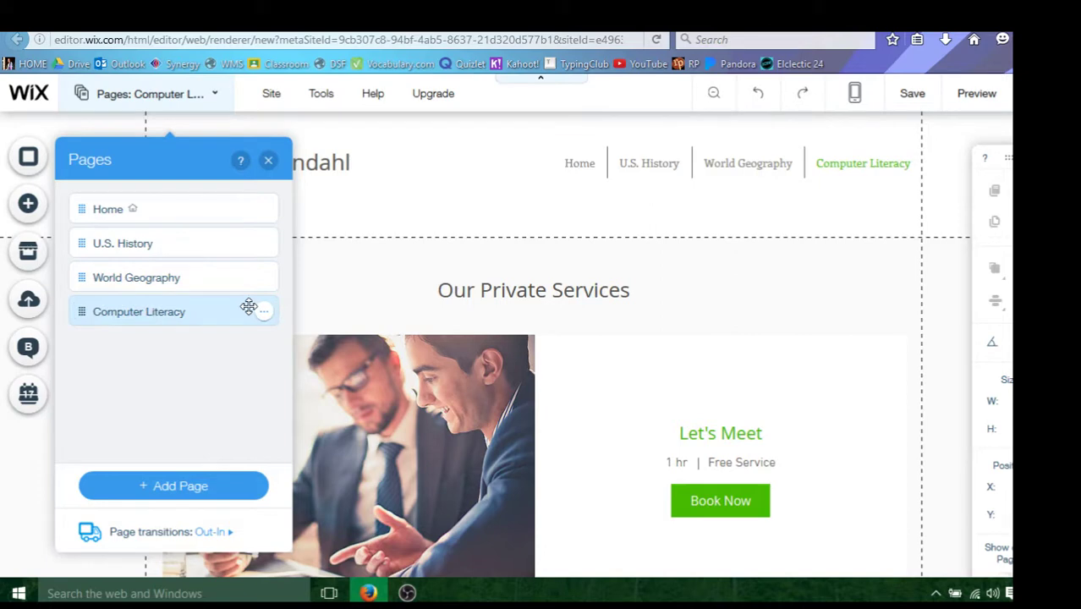
click(268, 161)
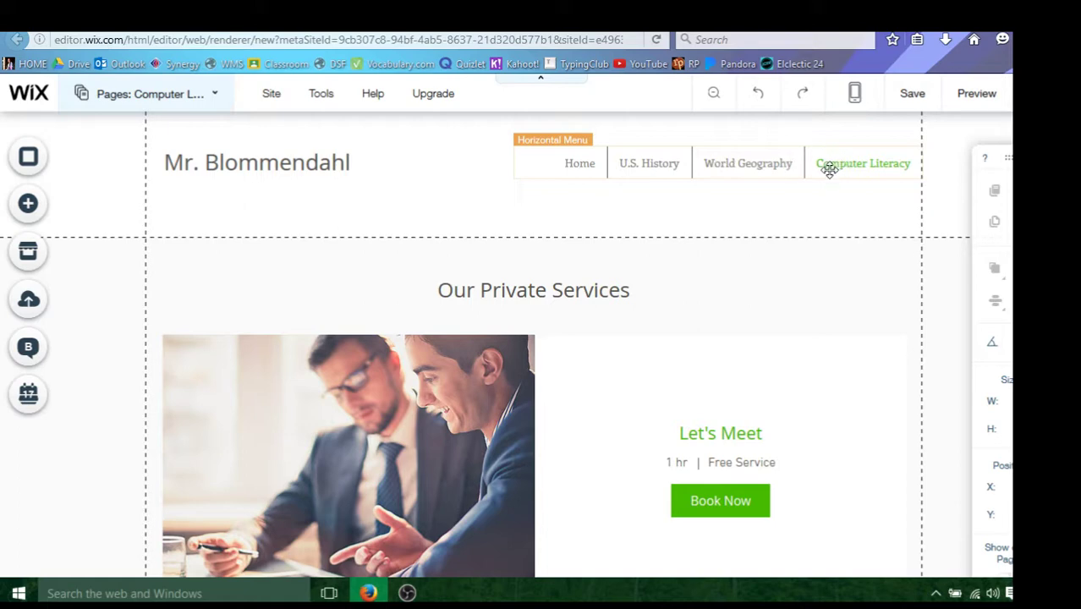
Delete the TRADEMARK text, the ® symbol and the Advertising & Marketing tagline from the footer
scroll(544, 207, down, 3)
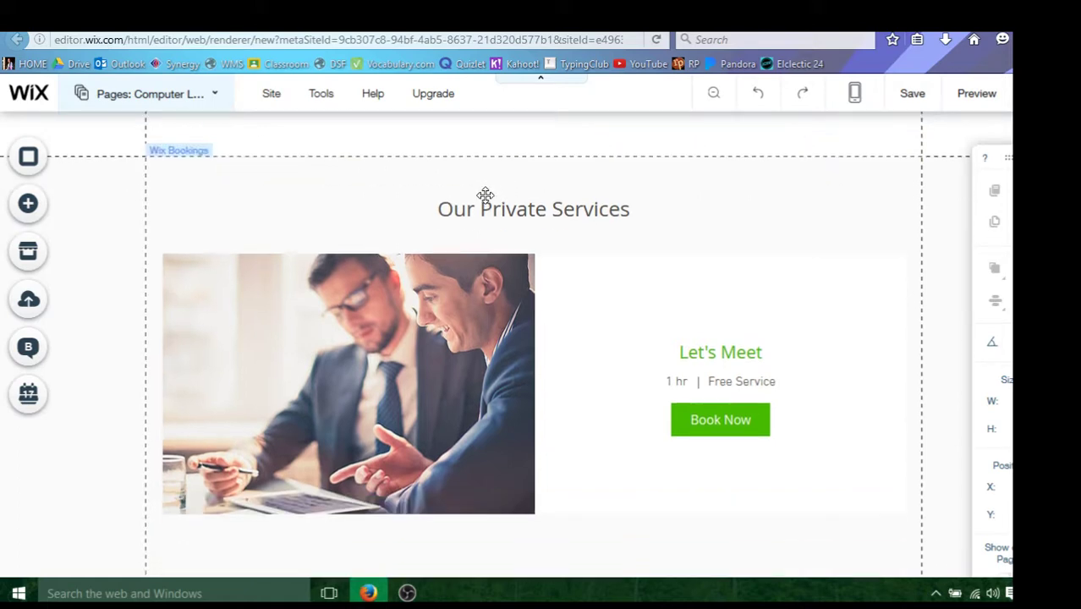
scroll(457, 206, down, 3)
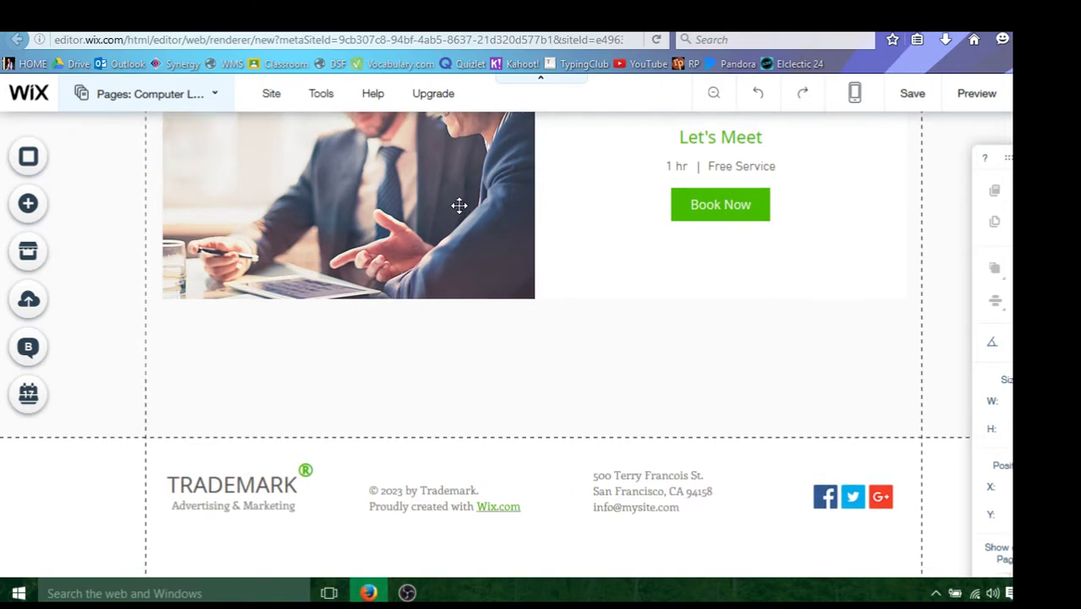
click(271, 499)
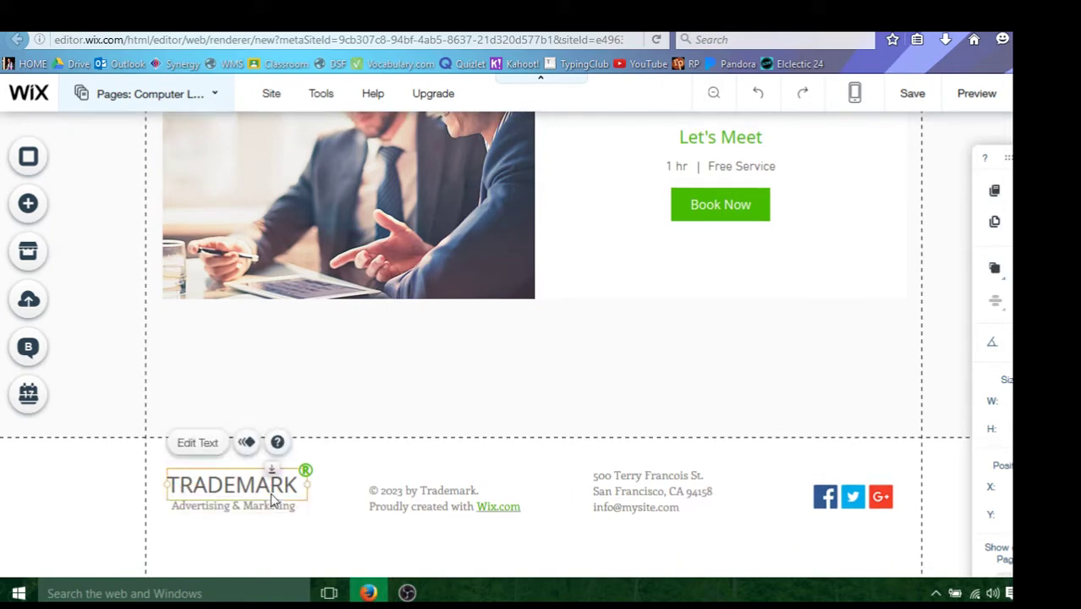
key(Delete)
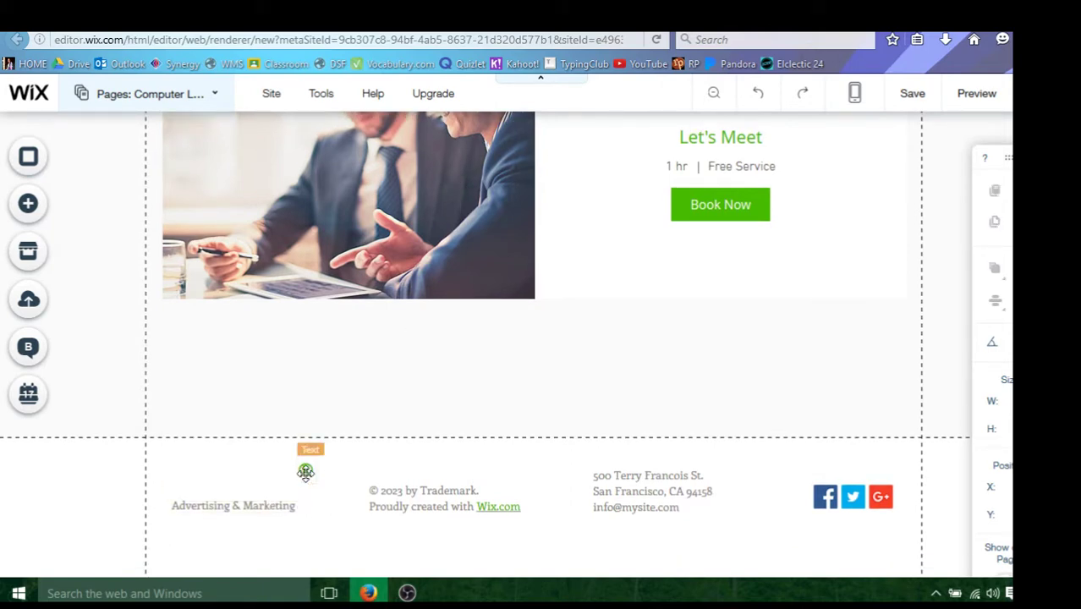
click(307, 473)
key(Delete)
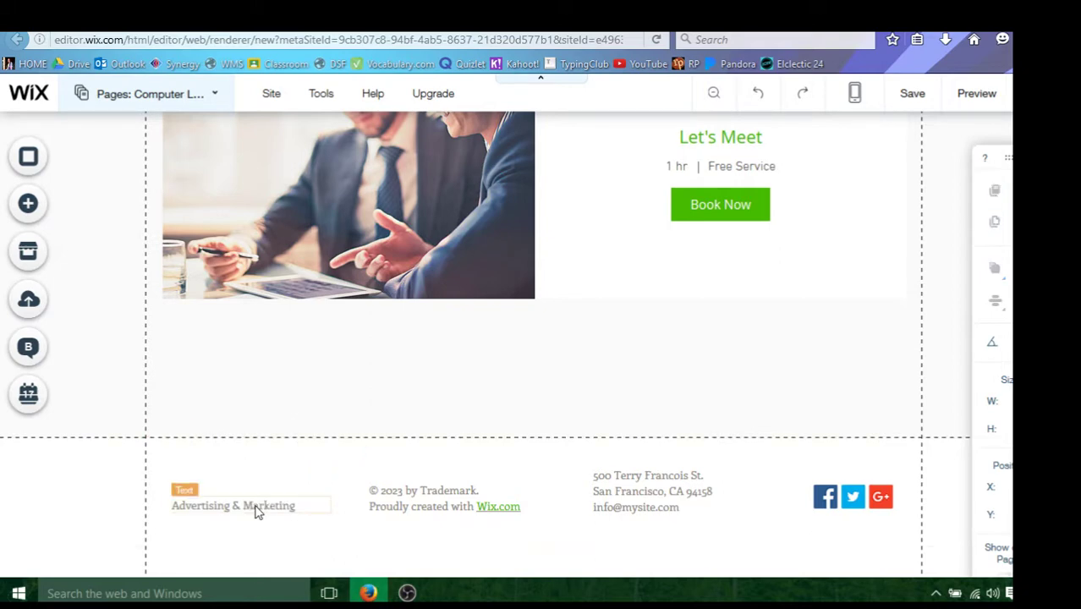
click(249, 505)
key(Delete)
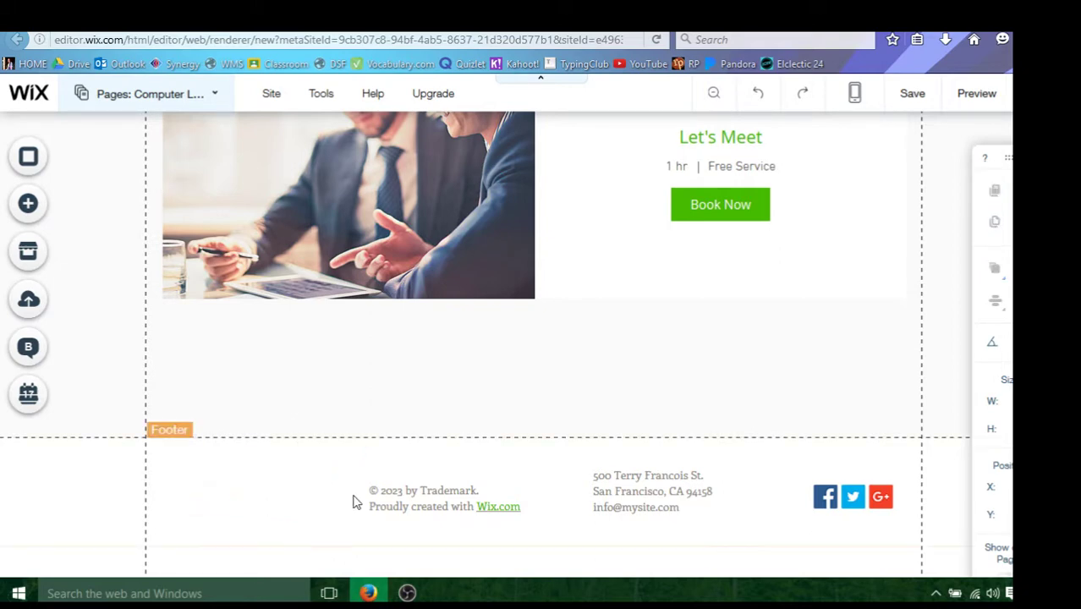
Change the footer's copyright line to the year 2017 and replace "Trademark." with the site owner's title and surname
click(425, 494)
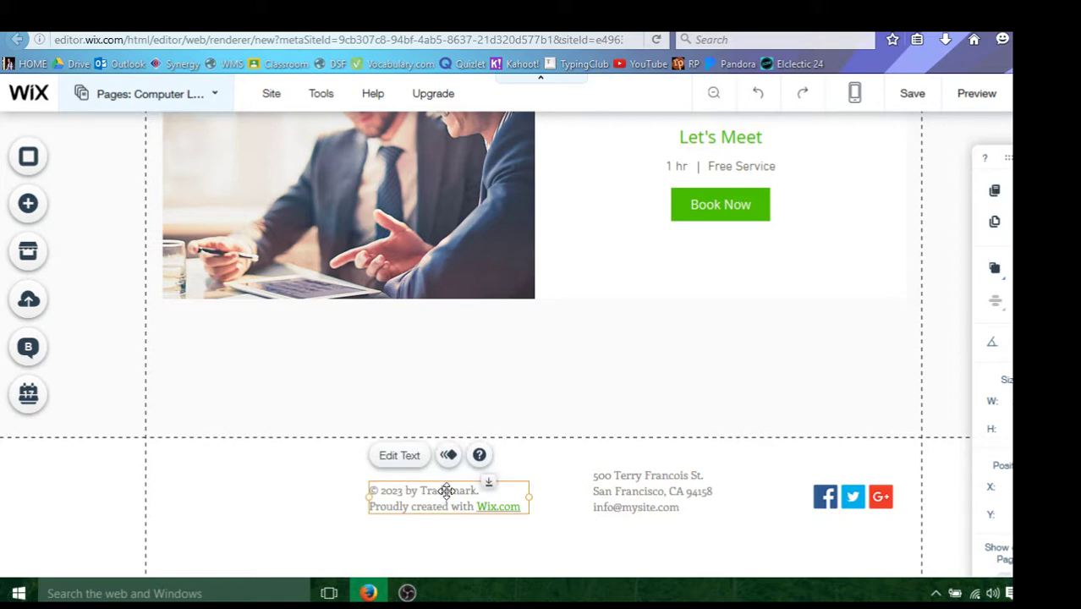
double_click(448, 492)
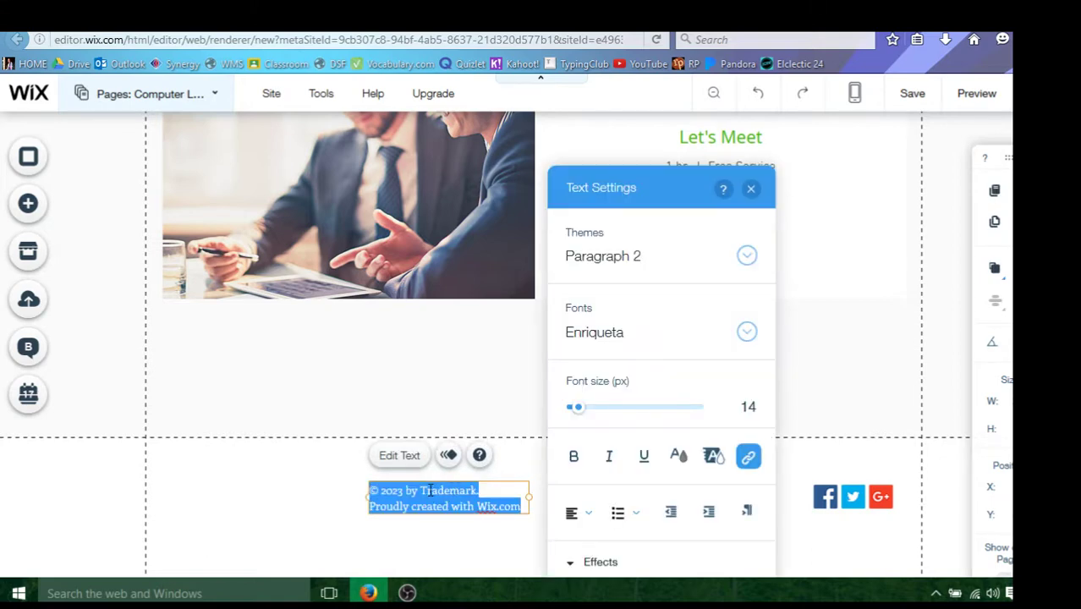
click(427, 490)
drag(421, 490, 484, 491)
text(Mr. Blommendahl)
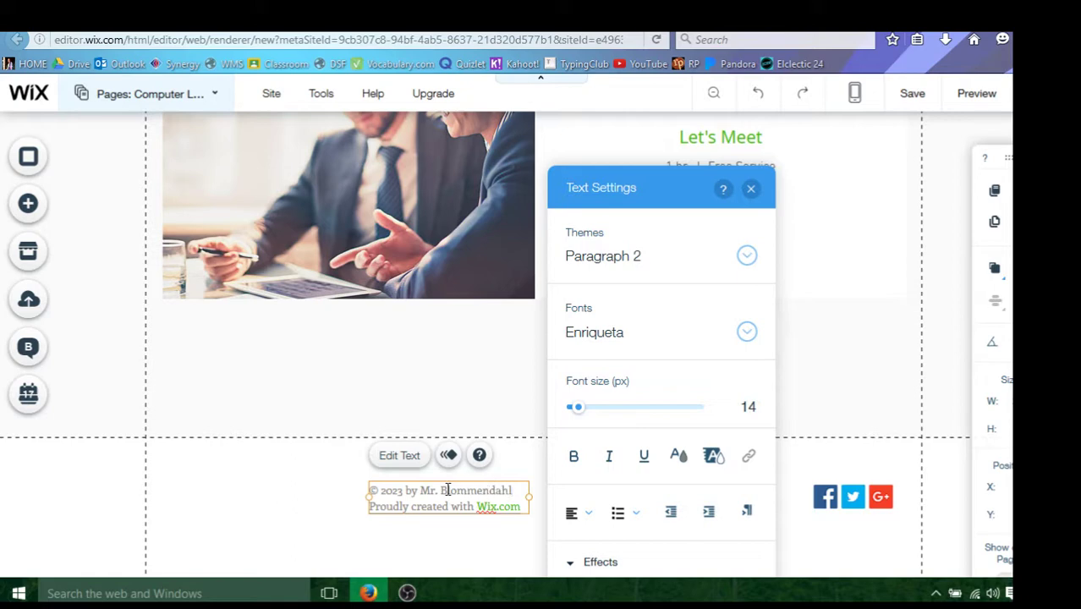
click(403, 492)
key(BackSpace)
key(BackSpace)
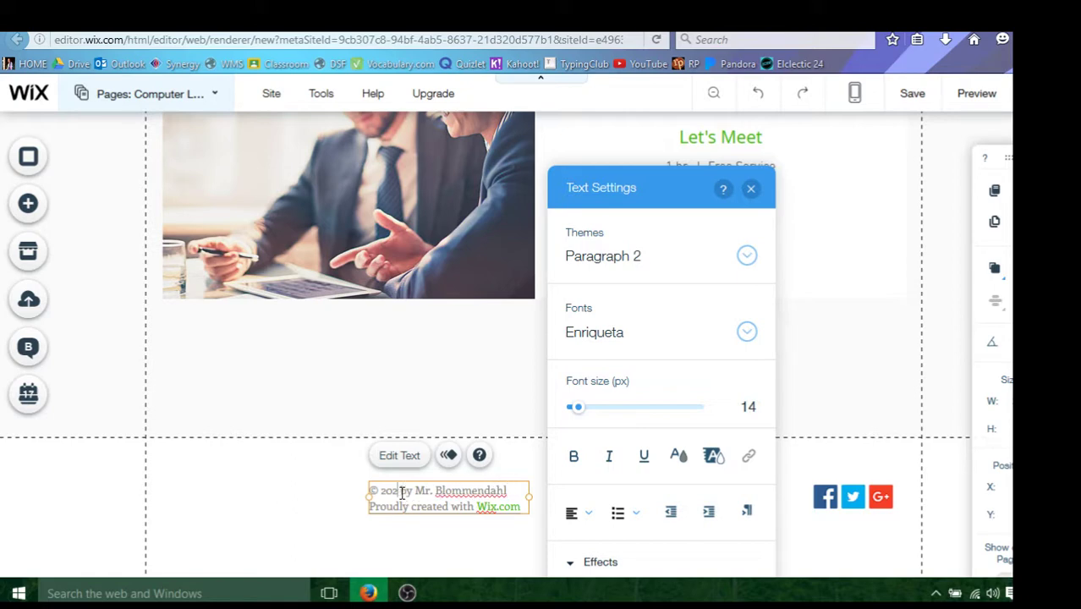
text(17)
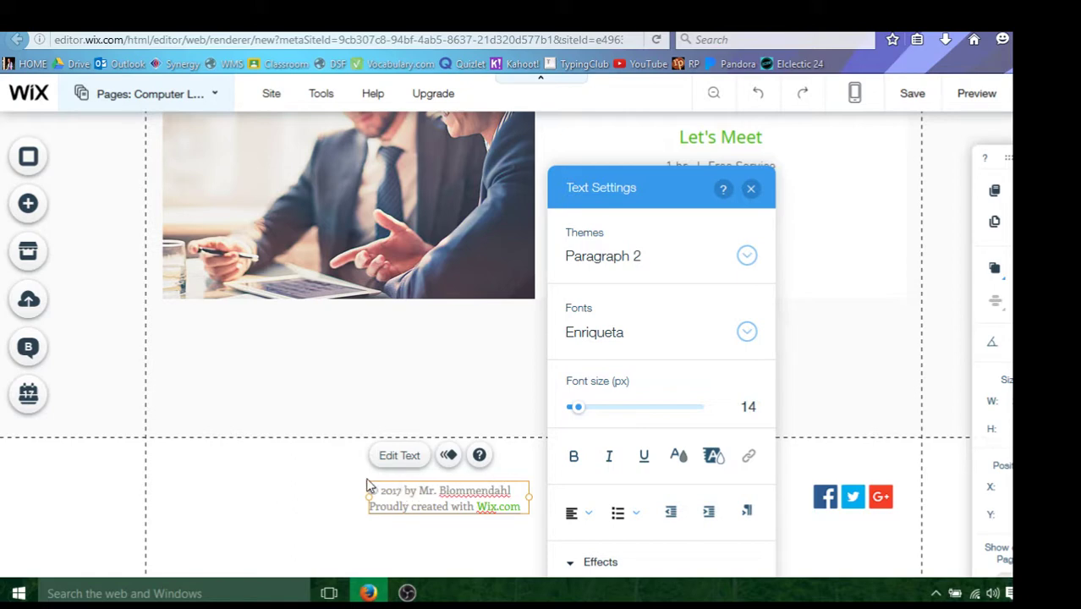
click(302, 493)
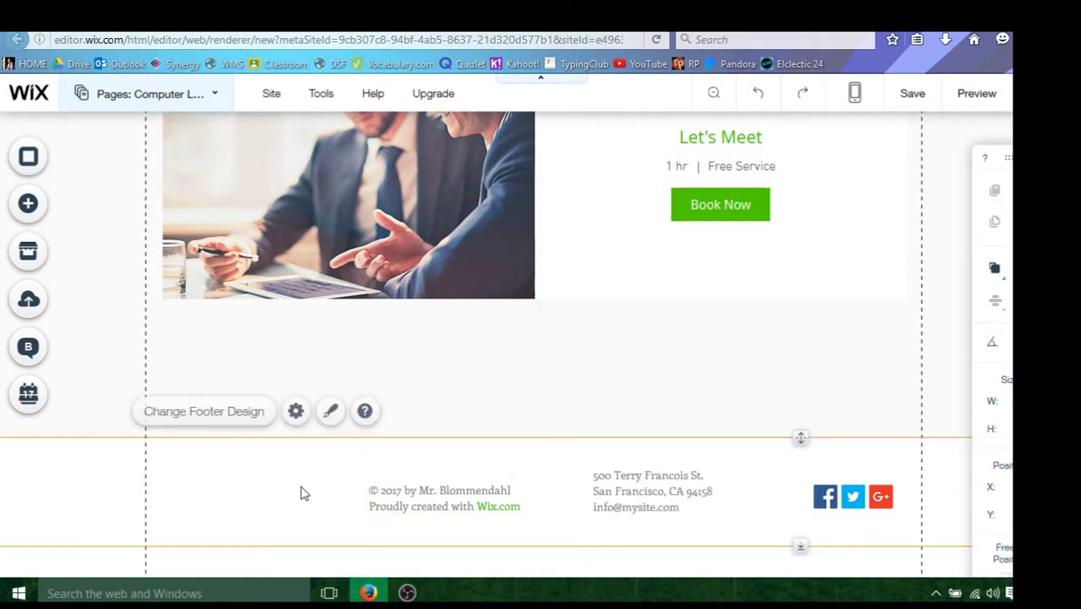
Replace the footer's placeholder address and e-mail lines with the school's street address, city, state and postal code
click(612, 478)
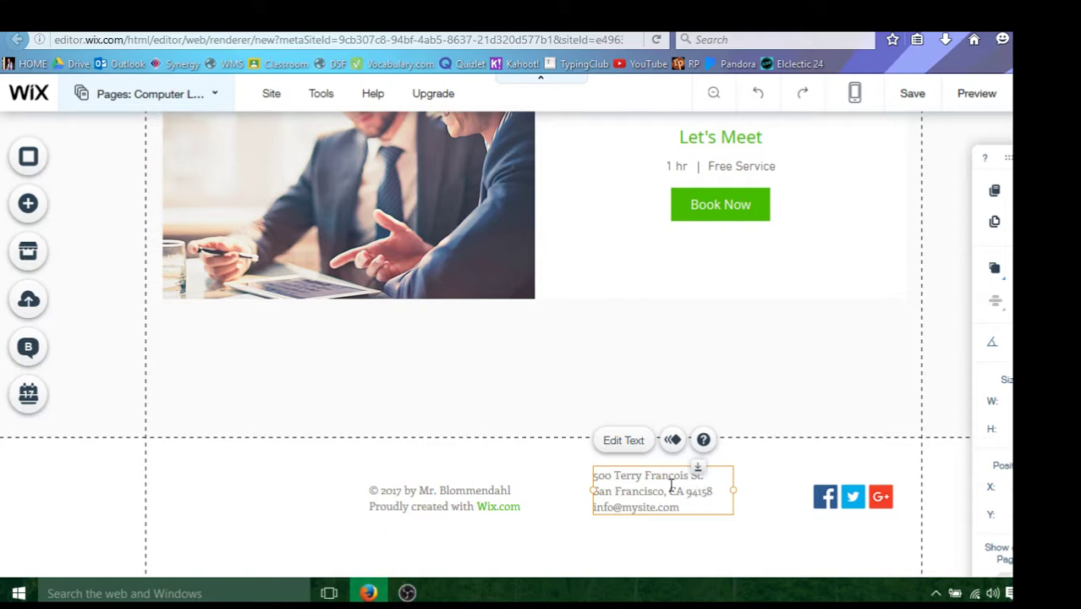
double_click(608, 478)
click(595, 478)
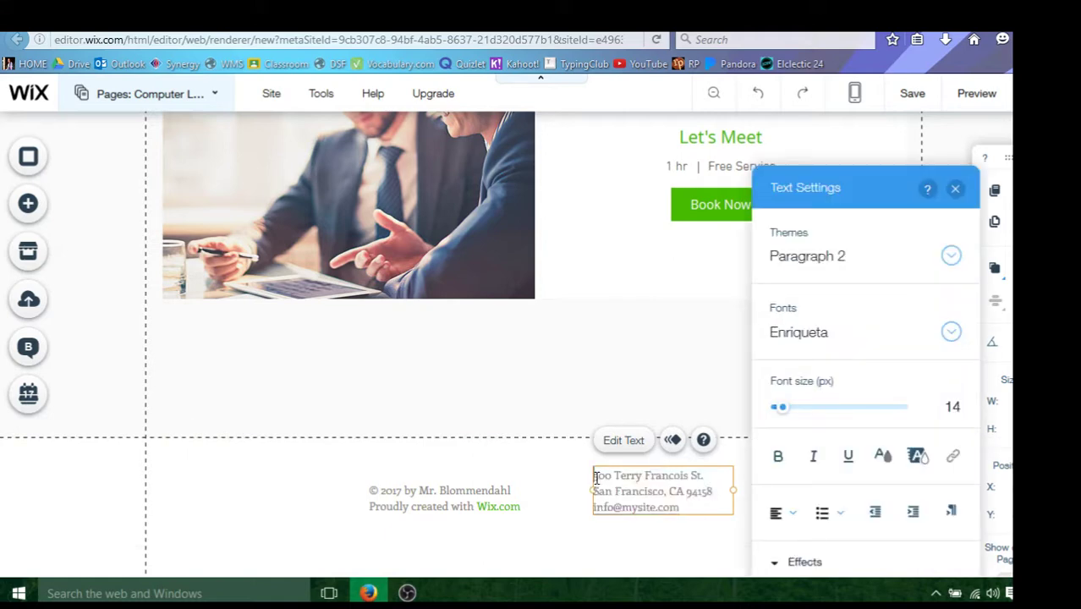
drag(596, 479, 713, 490)
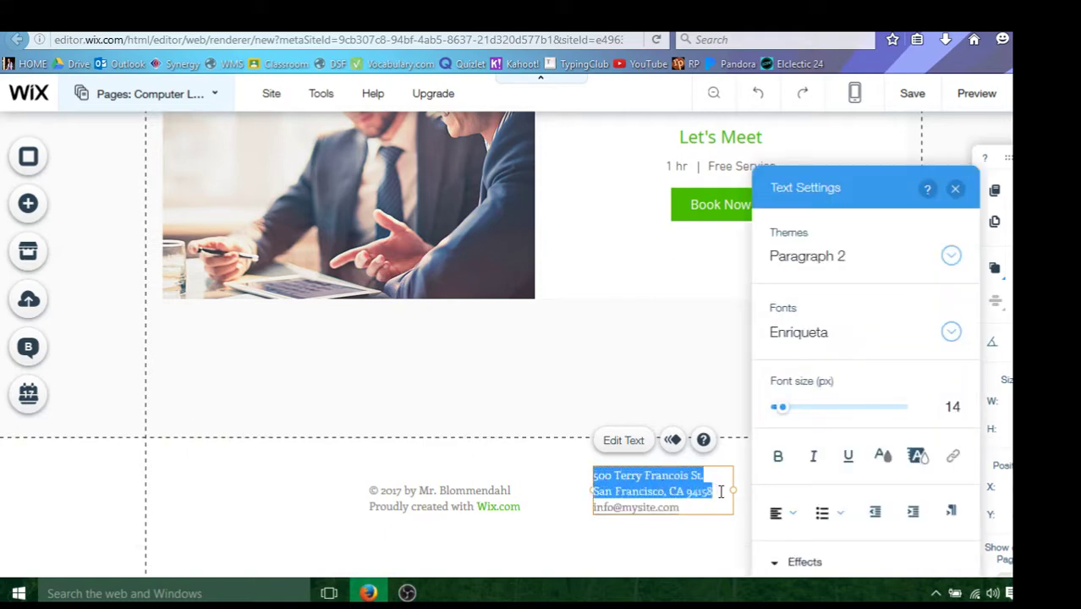
text(2805 Lansing Avenue NE)
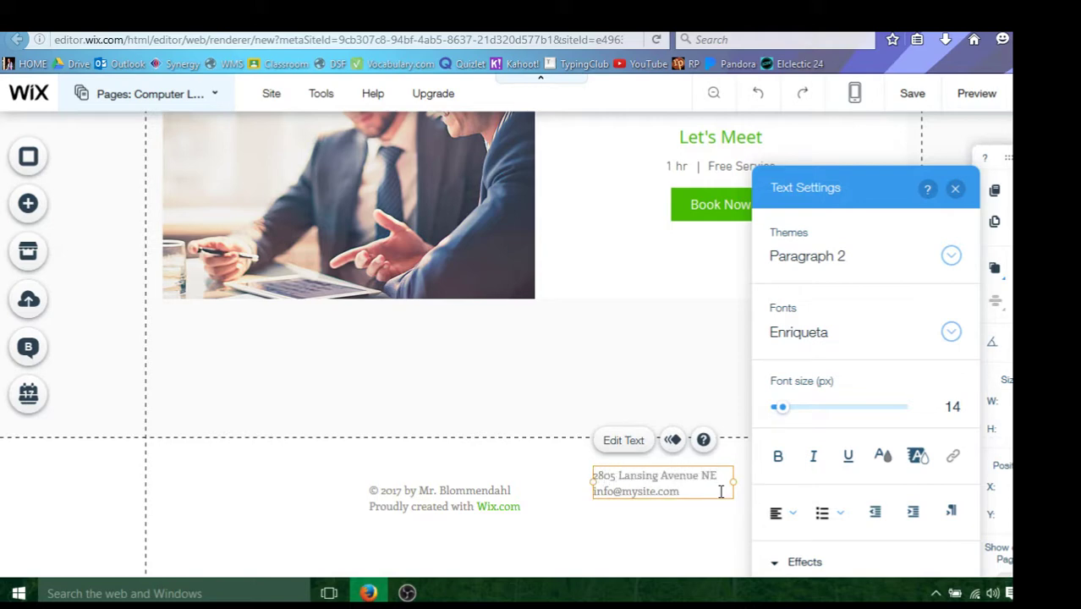
drag(713, 488, 592, 491)
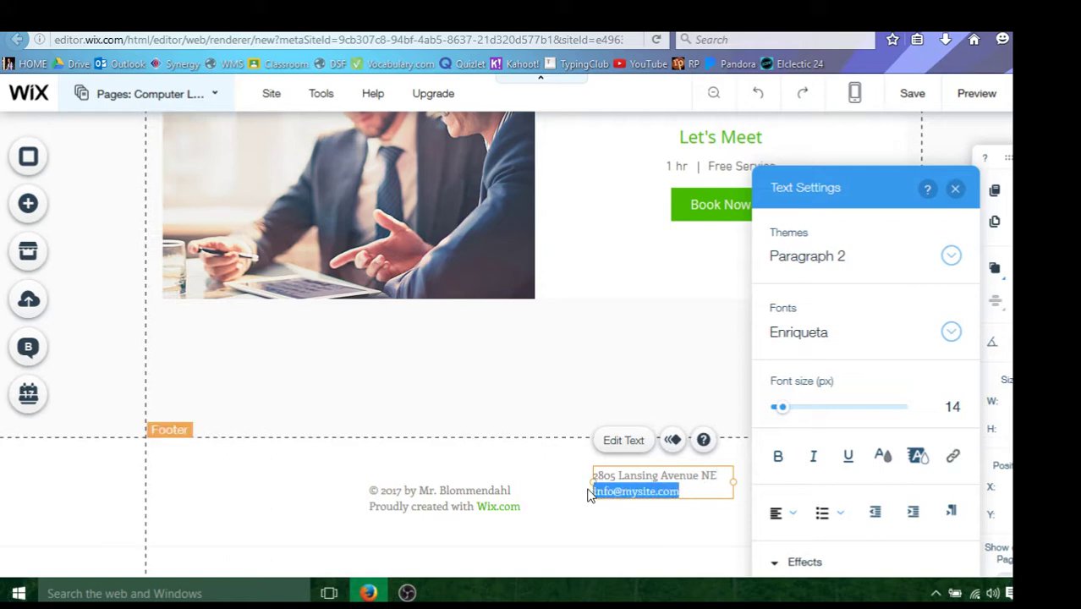
text(Salem, Oregon 97301)
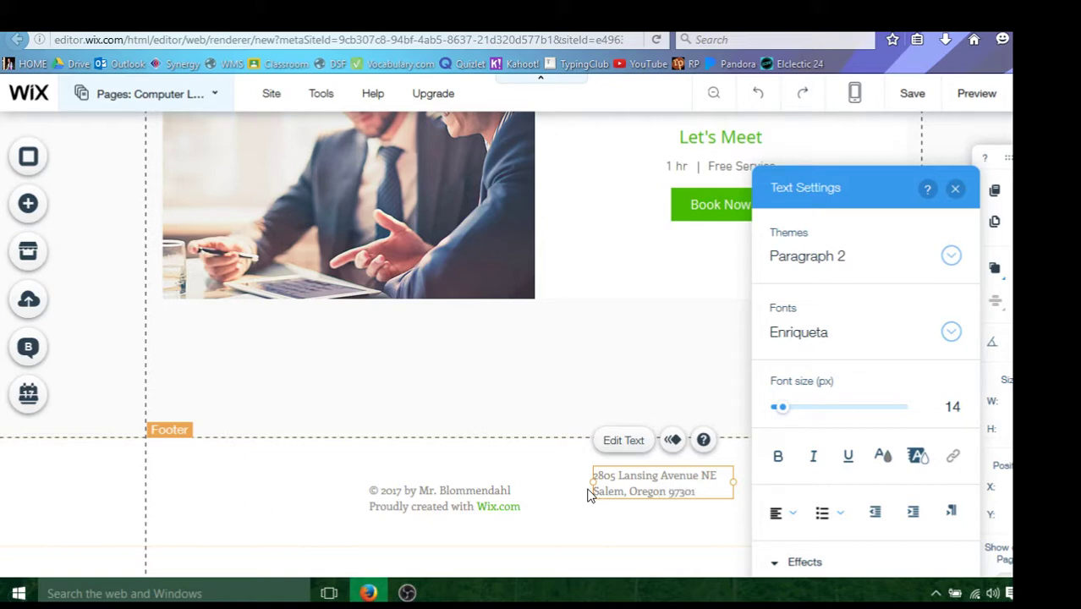
Add a line with the contact phone number and extension below the footer address, correcting the extension's digits
key(Return)
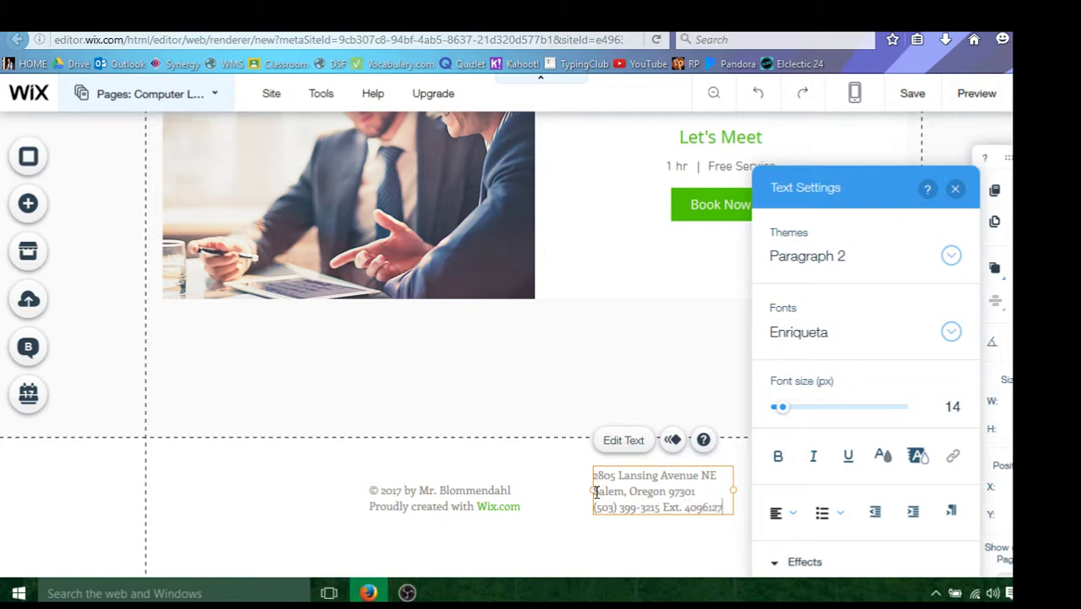
key(BackSpace)
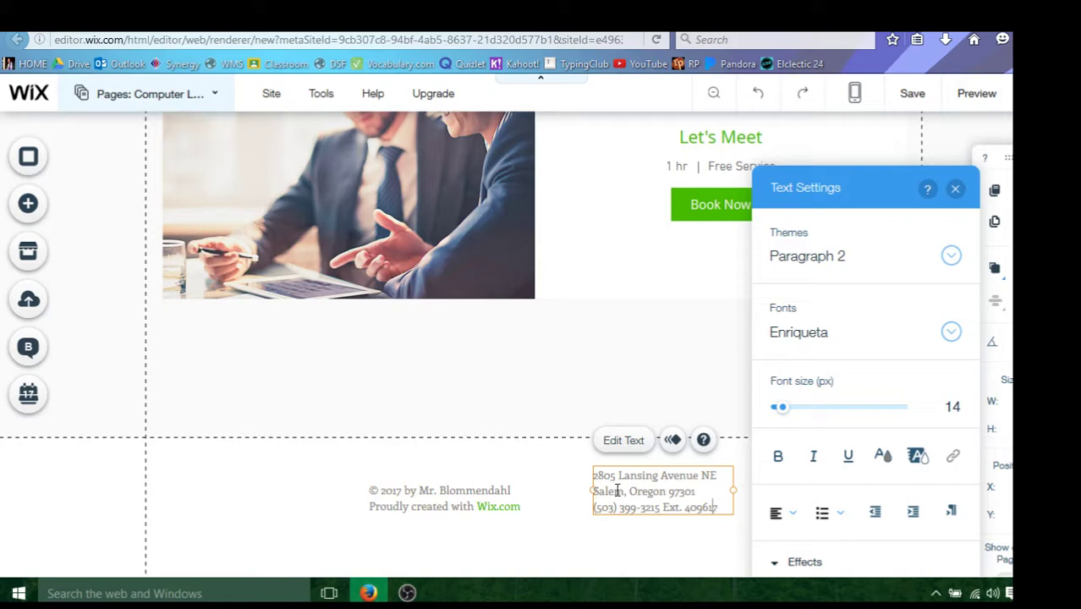
click(554, 508)
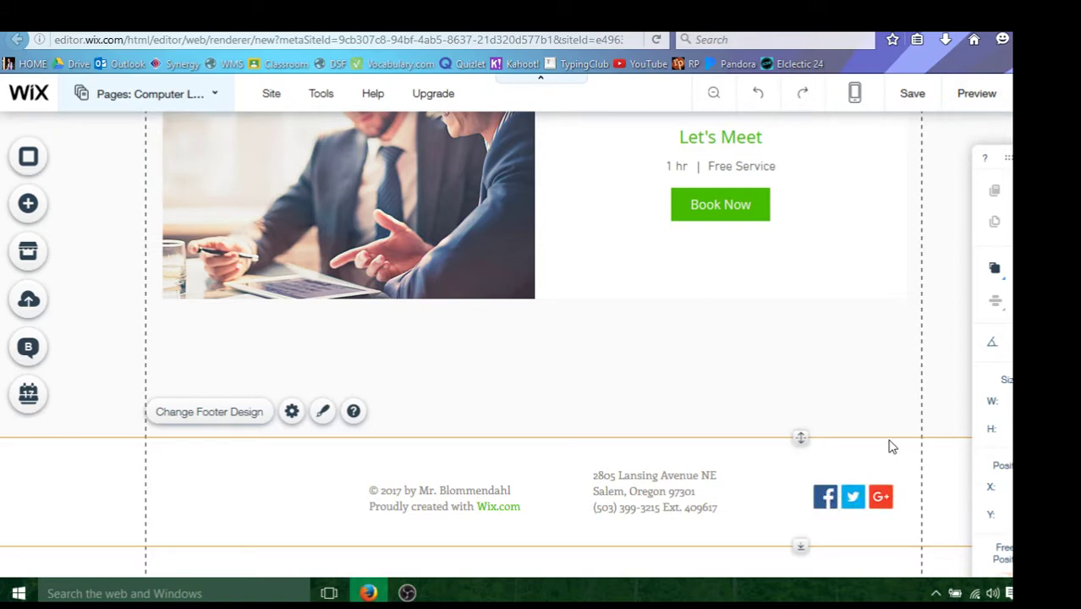
Try to delete the "Let's Meet" text inside the Wix Bookings section of the Computer Literacy page
scroll(736, 332, up, 3)
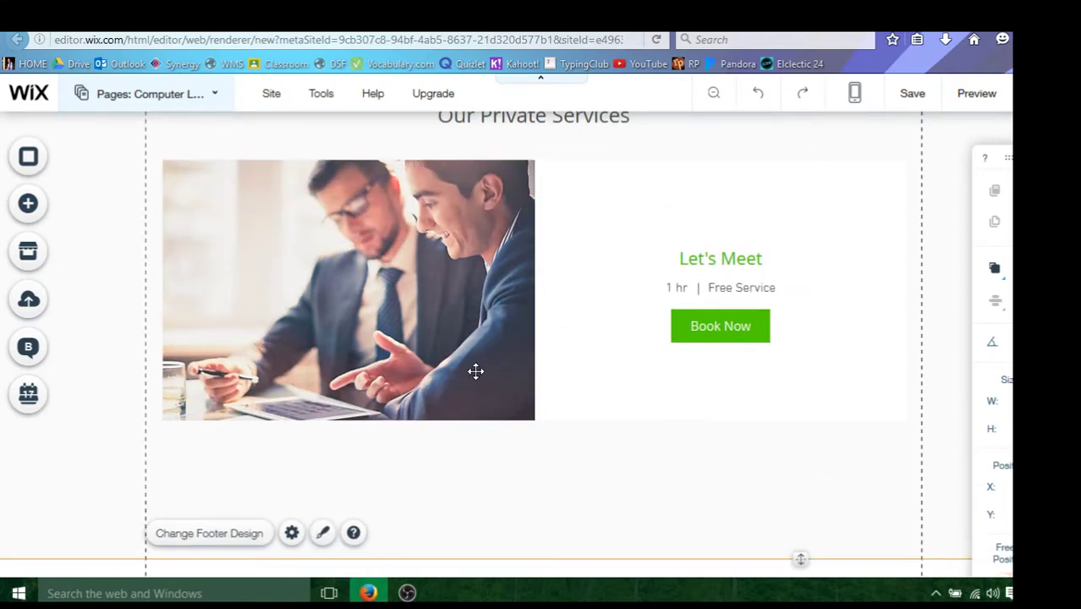
scroll(461, 364, up, 2)
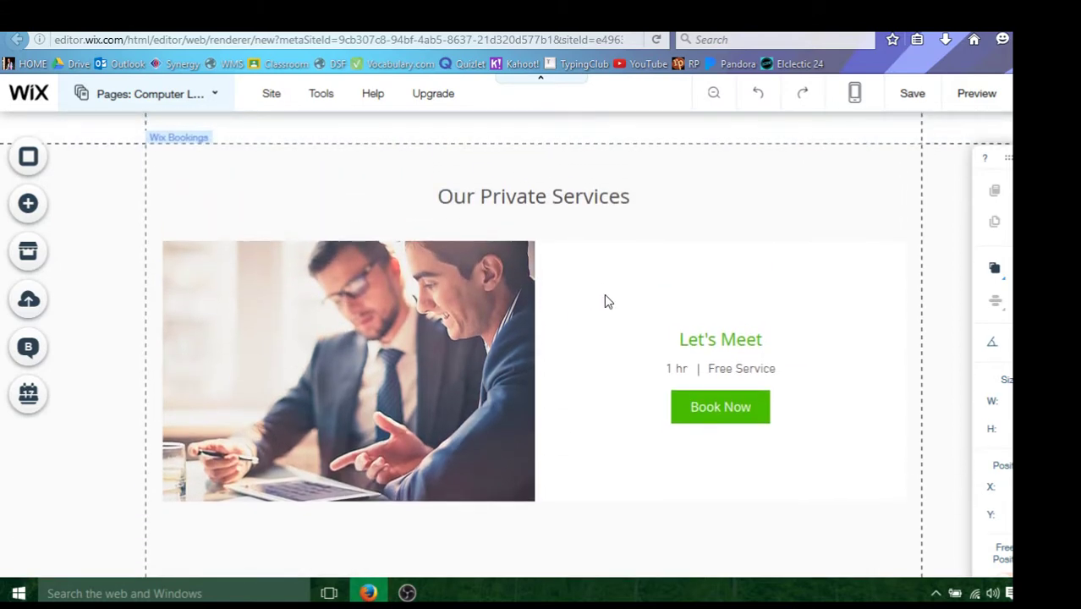
click(605, 301)
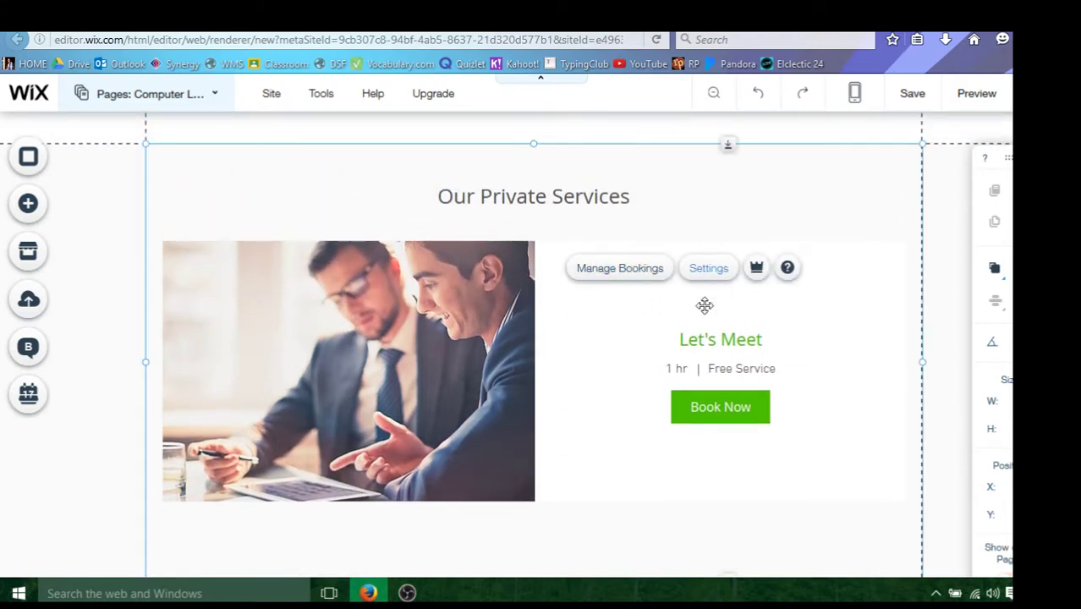
click(686, 341)
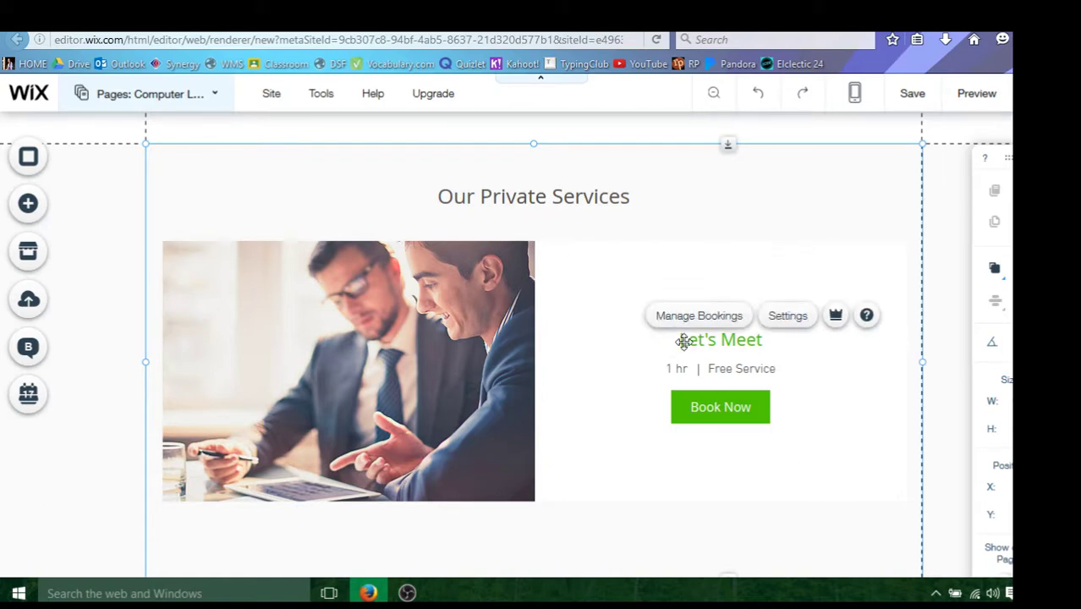
click(755, 343)
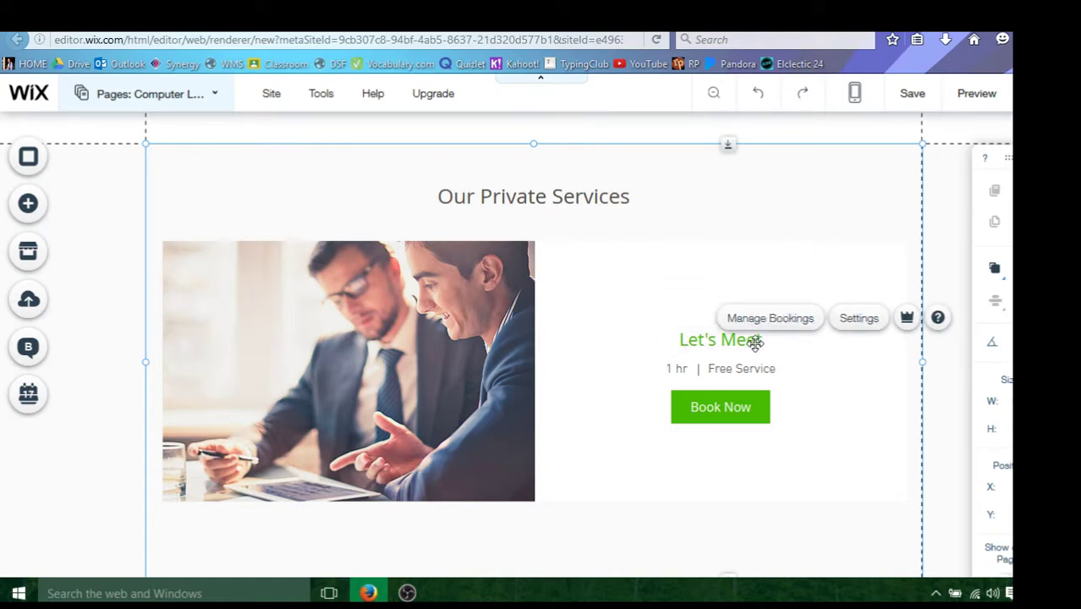
key(Delete)
click(706, 421)
click(791, 375)
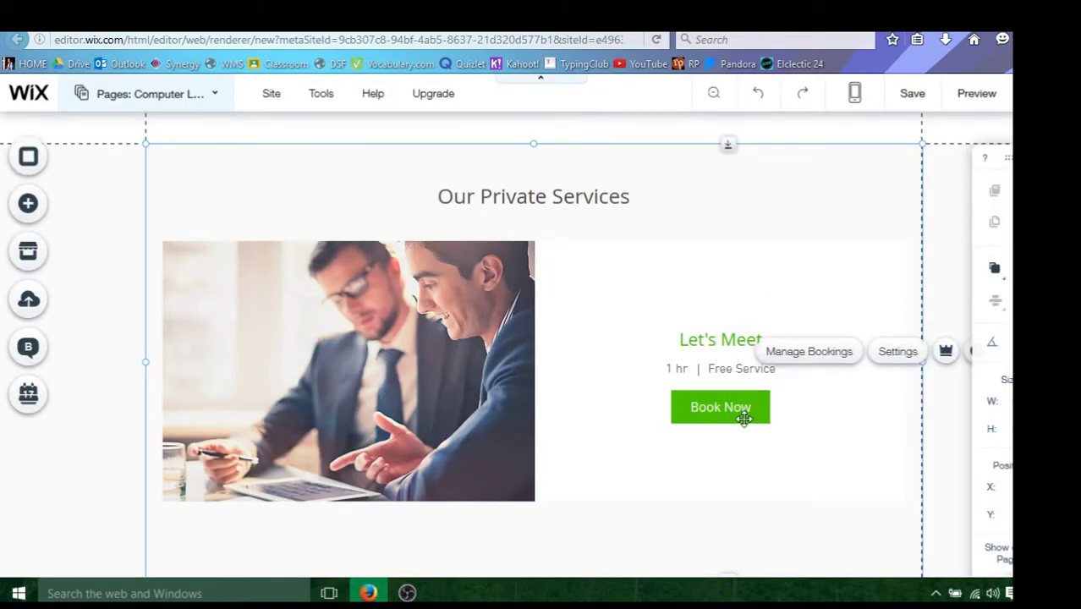
Open the settings of the Wix Bookings section from its "Book Now" area and close them
click(743, 416)
click(738, 406)
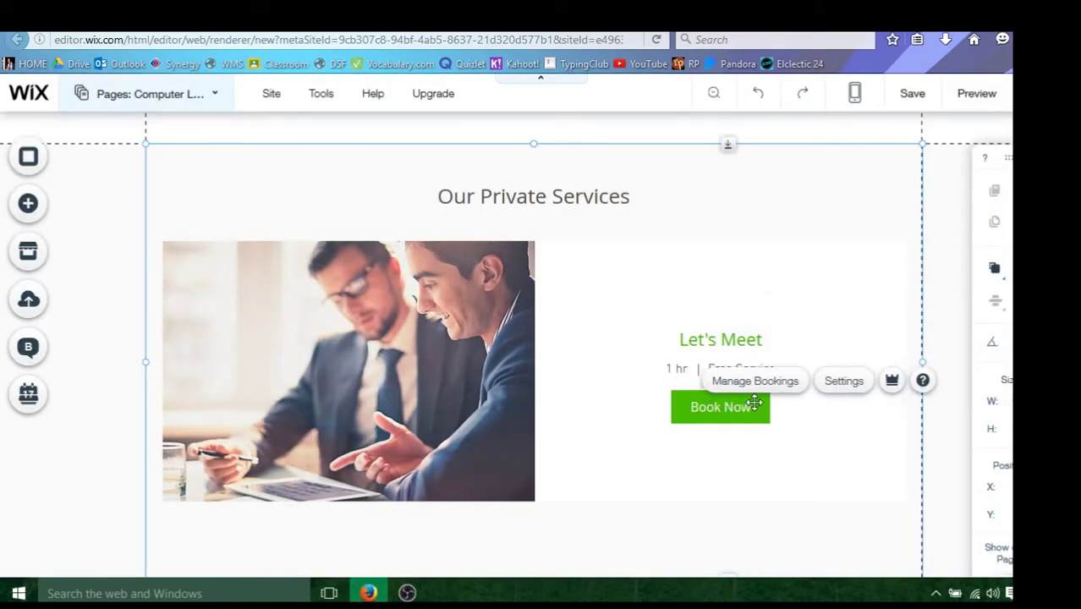
click(841, 382)
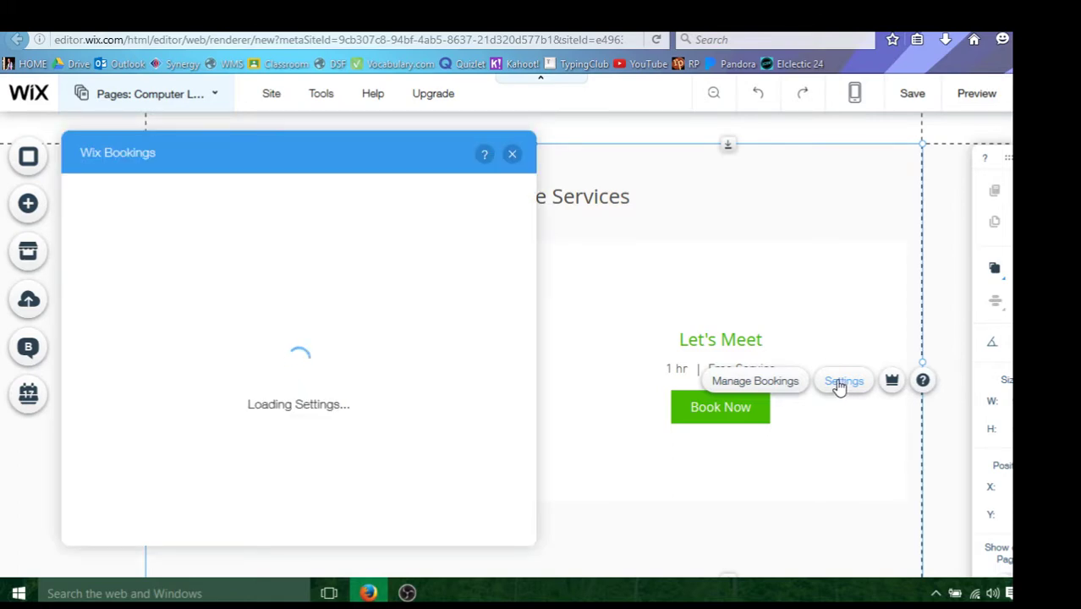
click(511, 155)
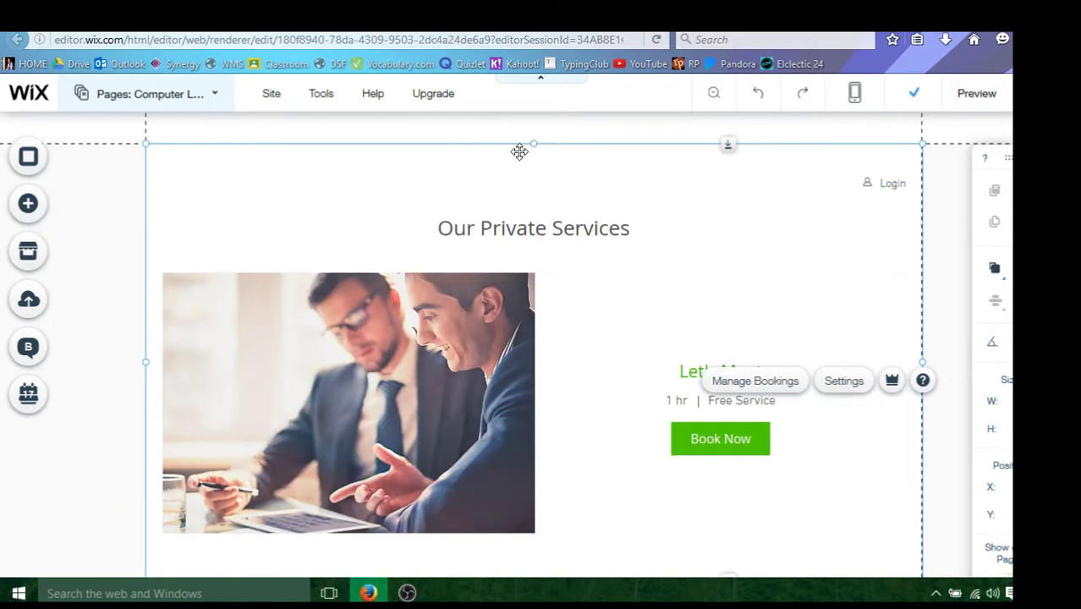
Browse the image and video backgrounds offered for the Computer Literacy page, previewing several of them
scroll(848, 199, up, 1)
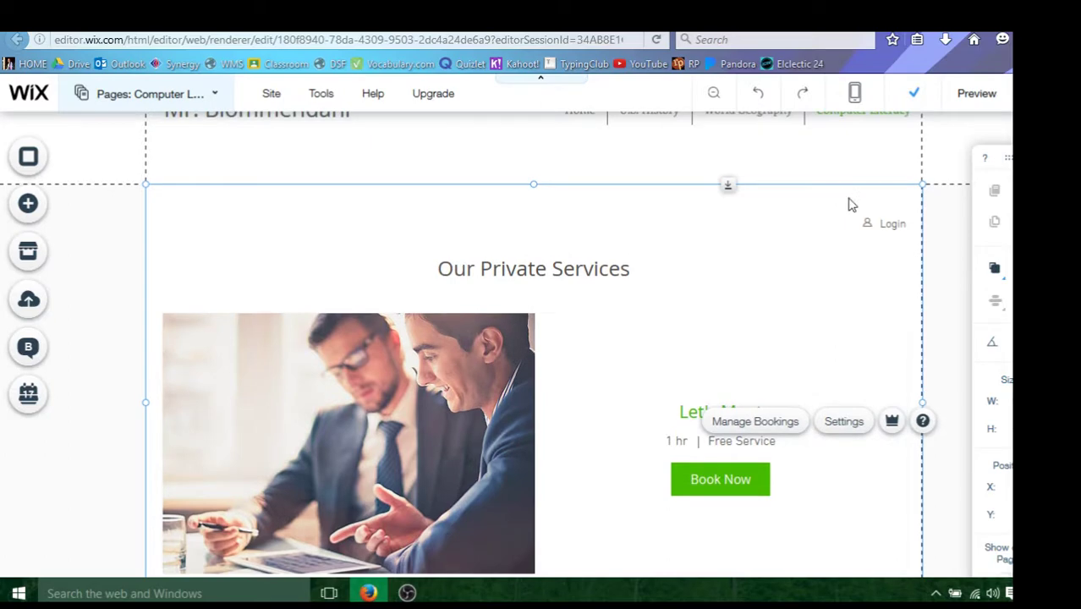
scroll(849, 202, up, 1)
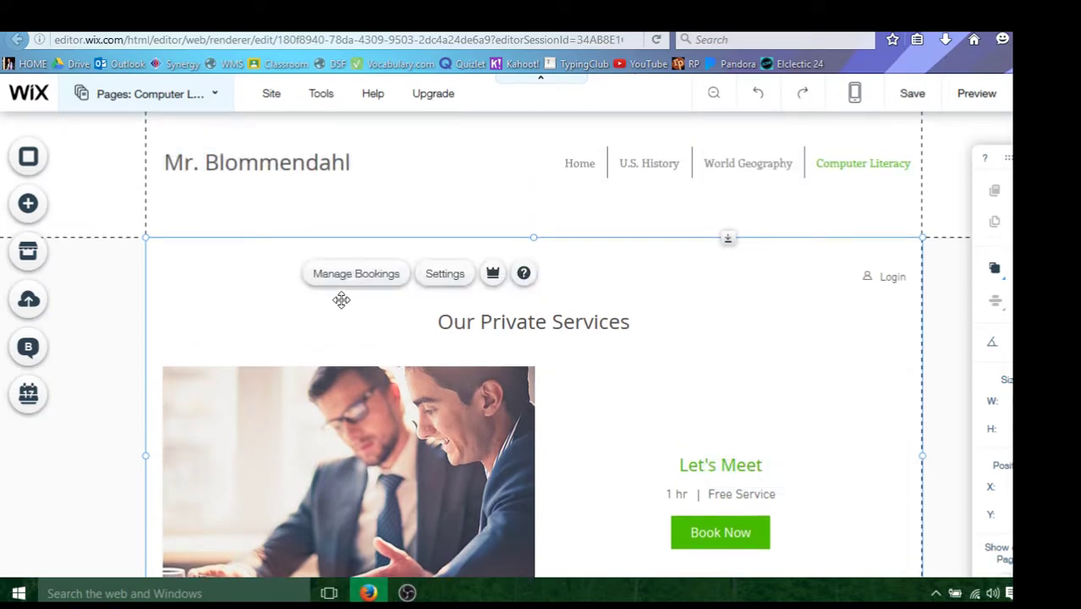
click(30, 160)
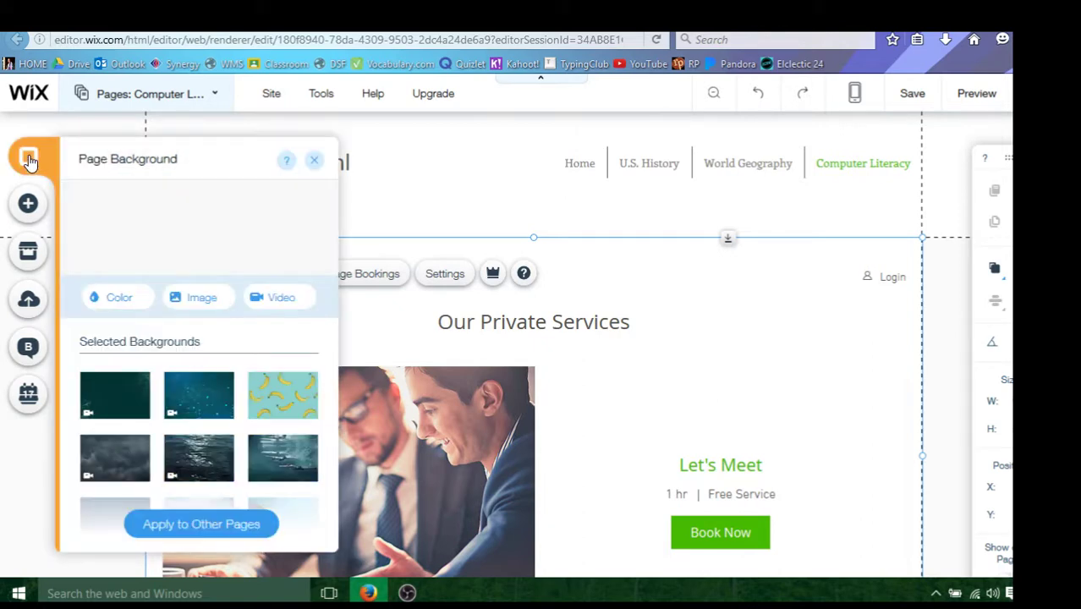
scroll(269, 409, down, 3)
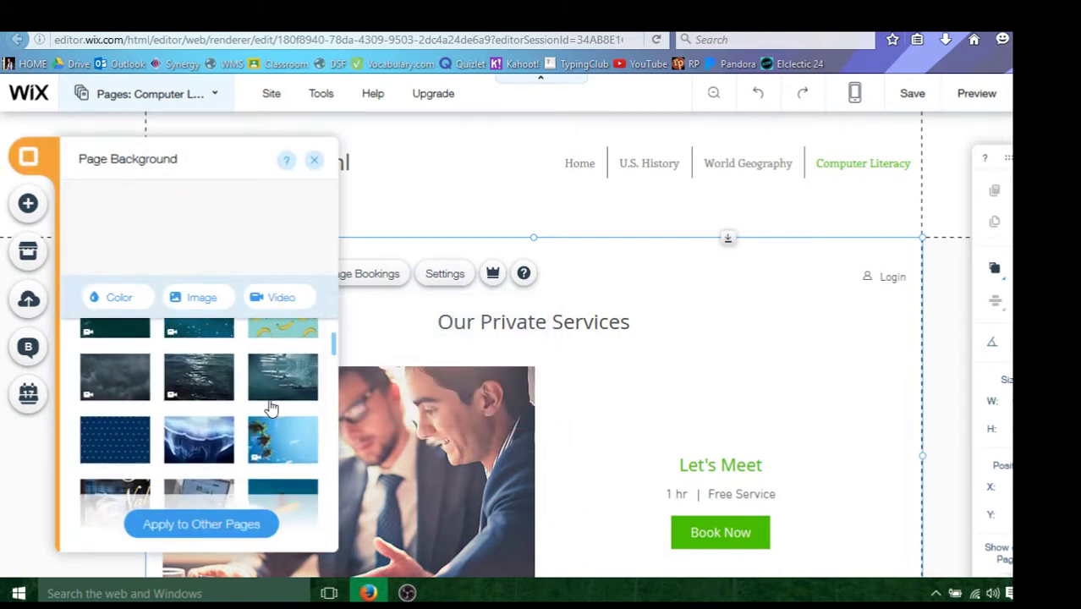
mouse_move(271, 407)
scroll(271, 407, down, 3)
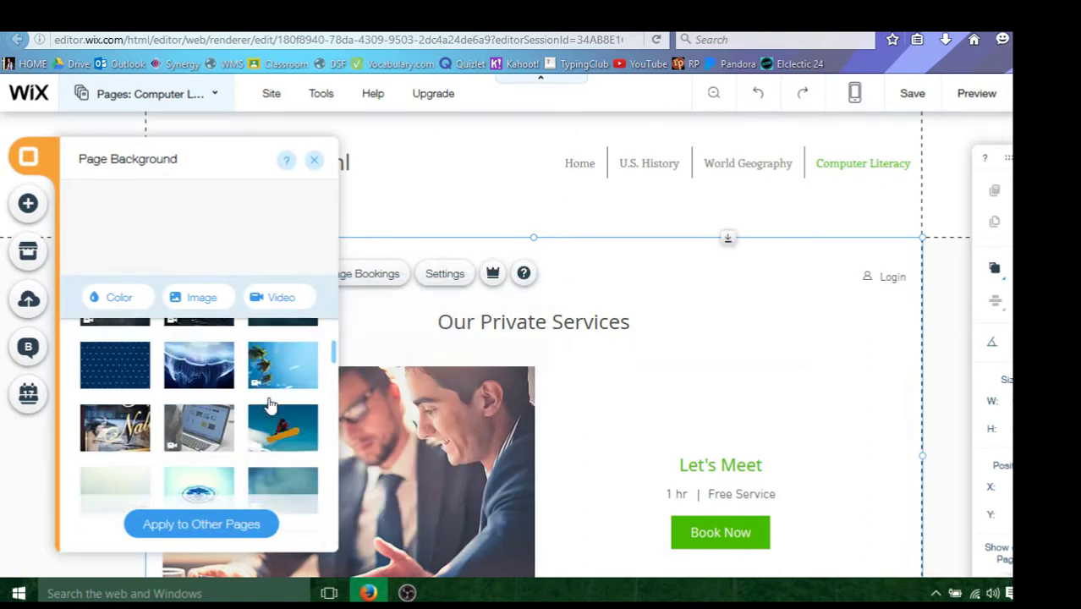
mouse_move(195, 394)
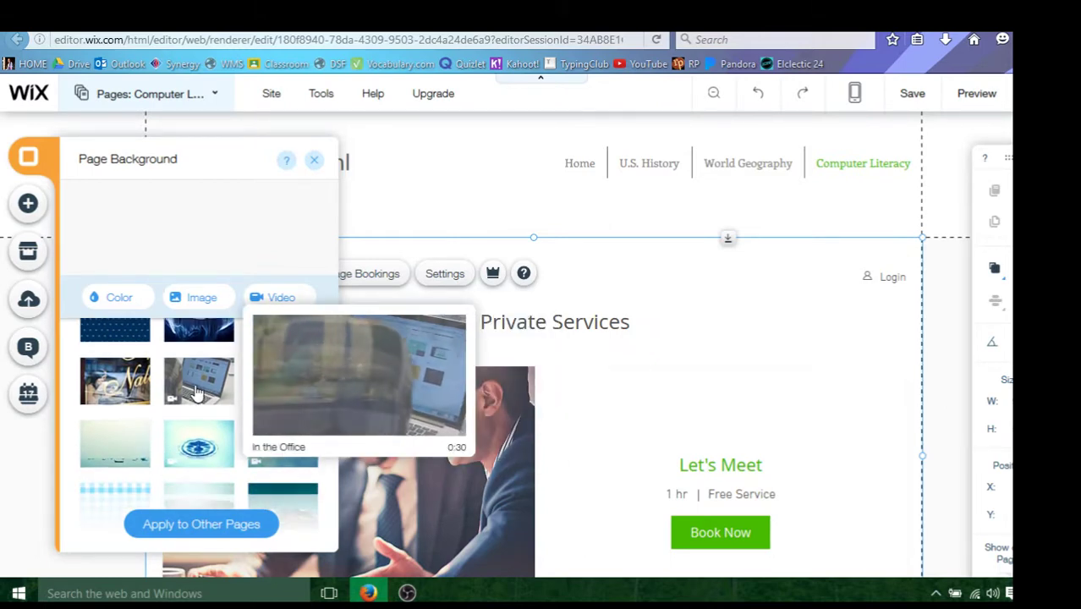
scroll(195, 394, down, 1)
scroll(194, 393, down, 2)
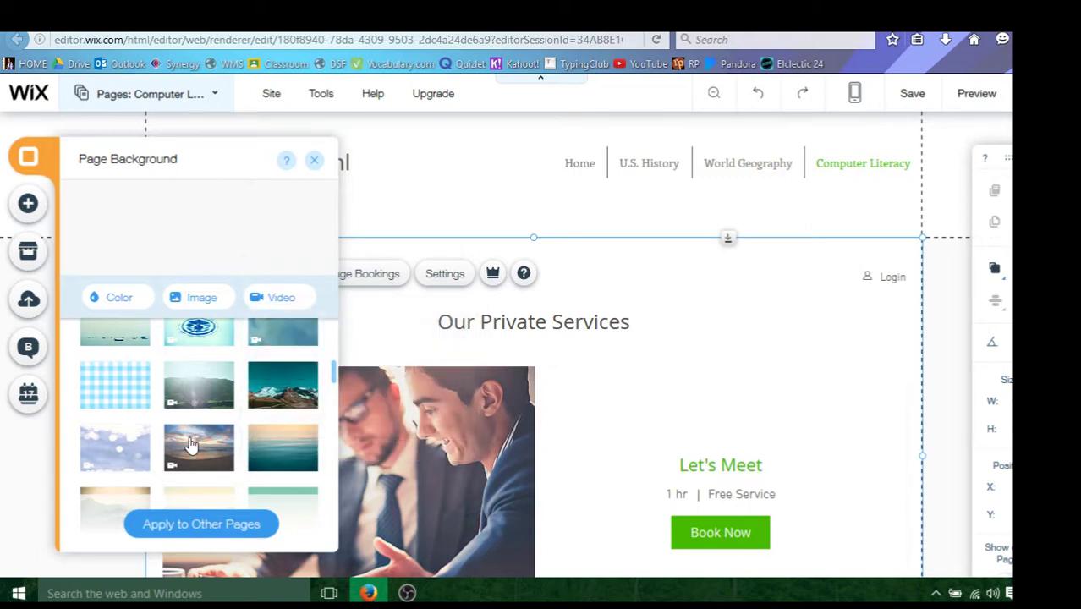
mouse_move(191, 444)
scroll(191, 444, down, 4)
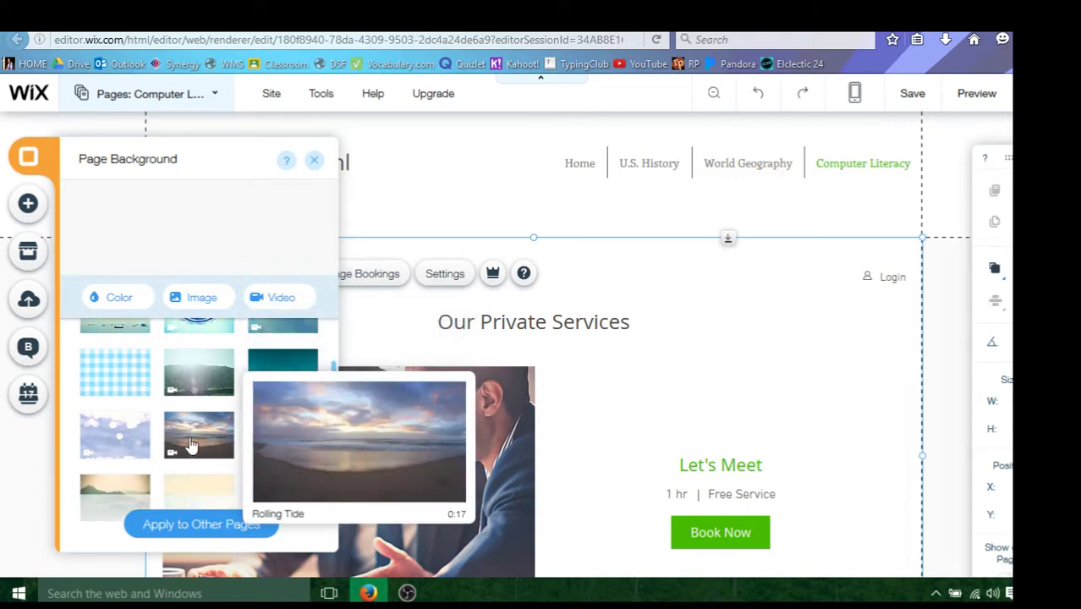
scroll(191, 444, down, 1)
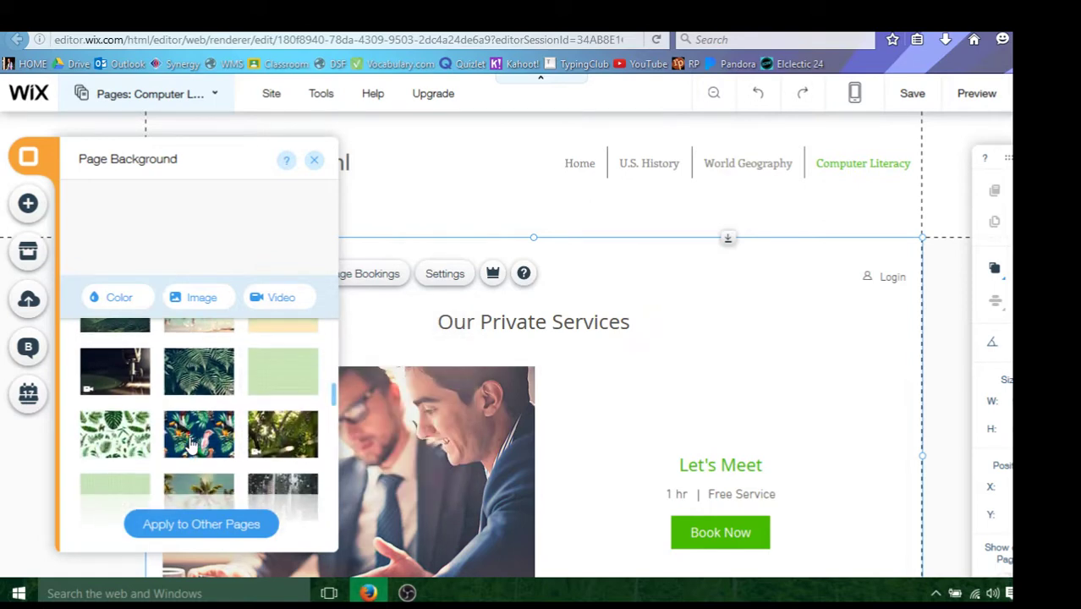
scroll(161, 398, down, 1)
mouse_move(110, 347)
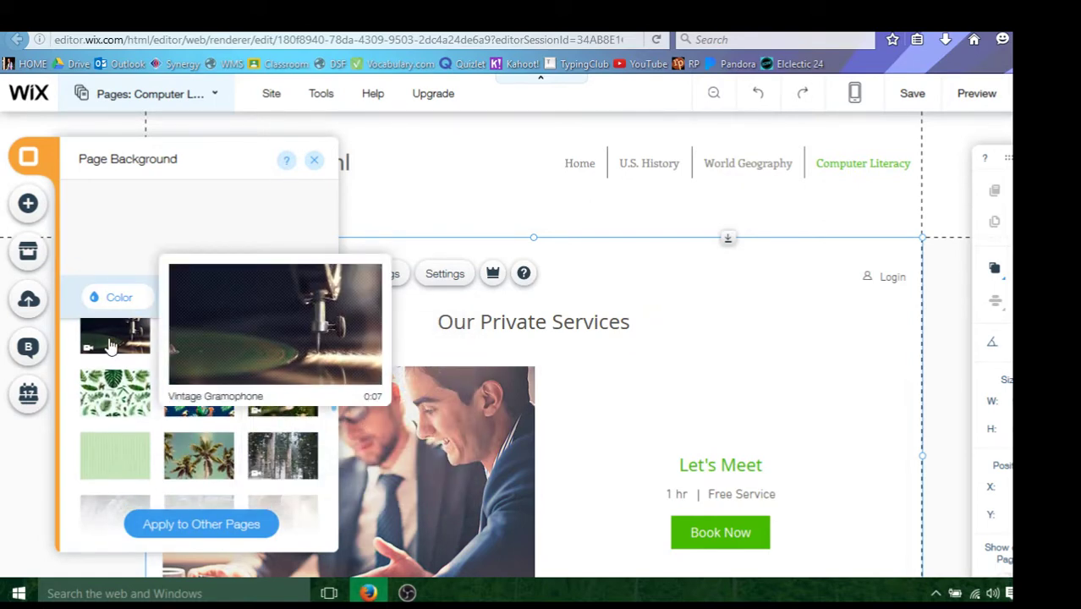
scroll(200, 334, down, 1)
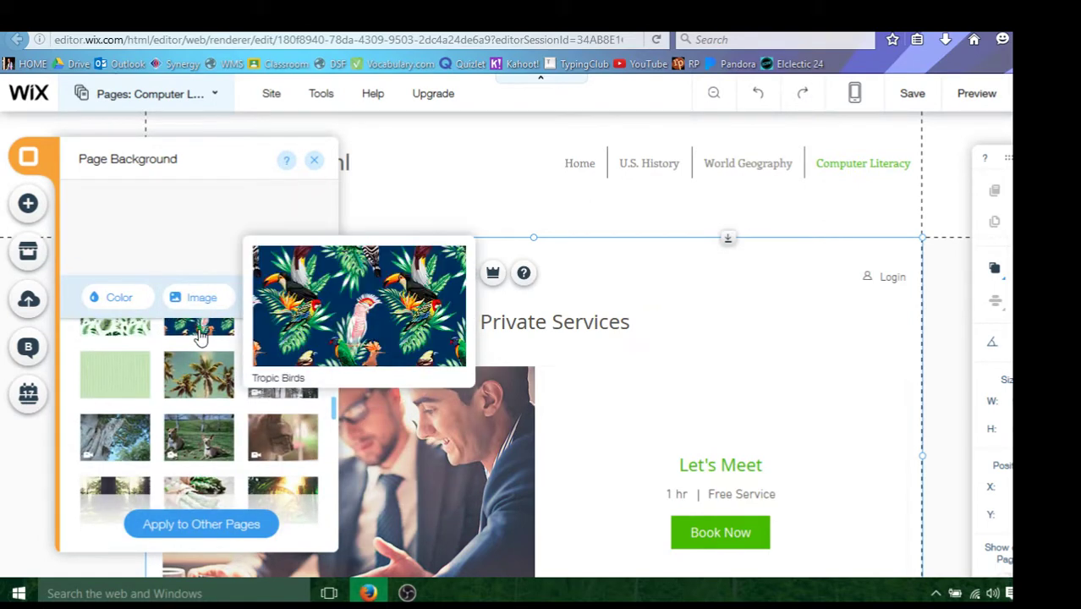
scroll(209, 342, down, 1)
mouse_move(212, 351)
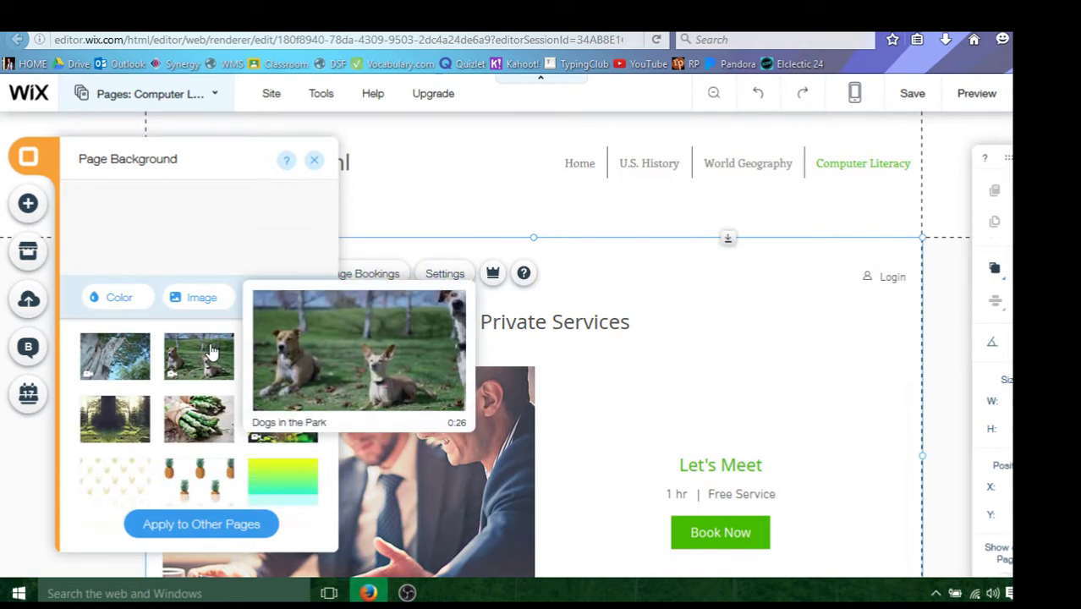
scroll(127, 355, down, 1)
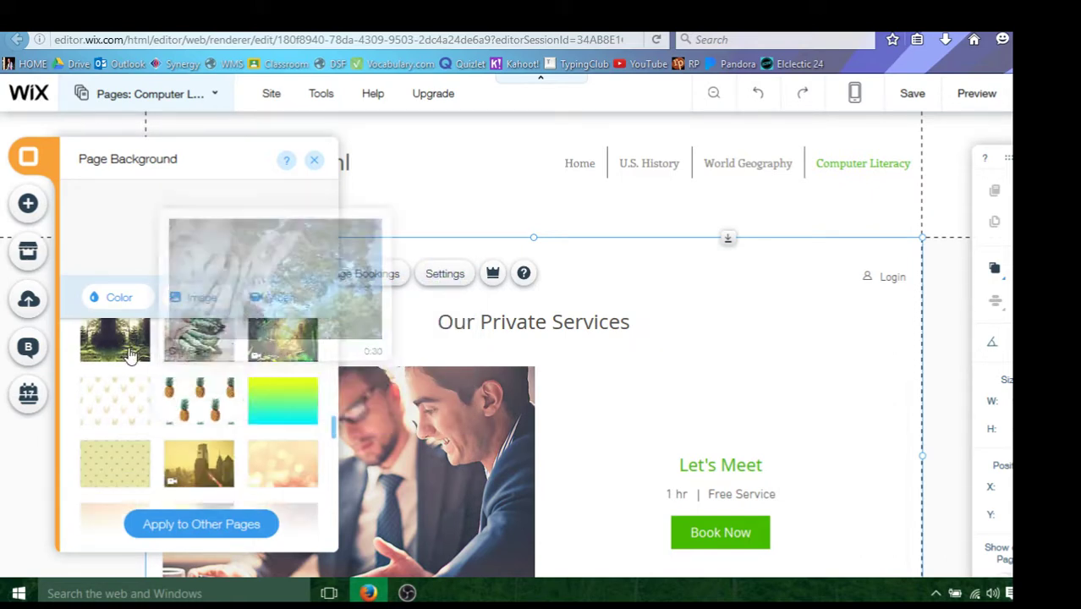
mouse_move(186, 469)
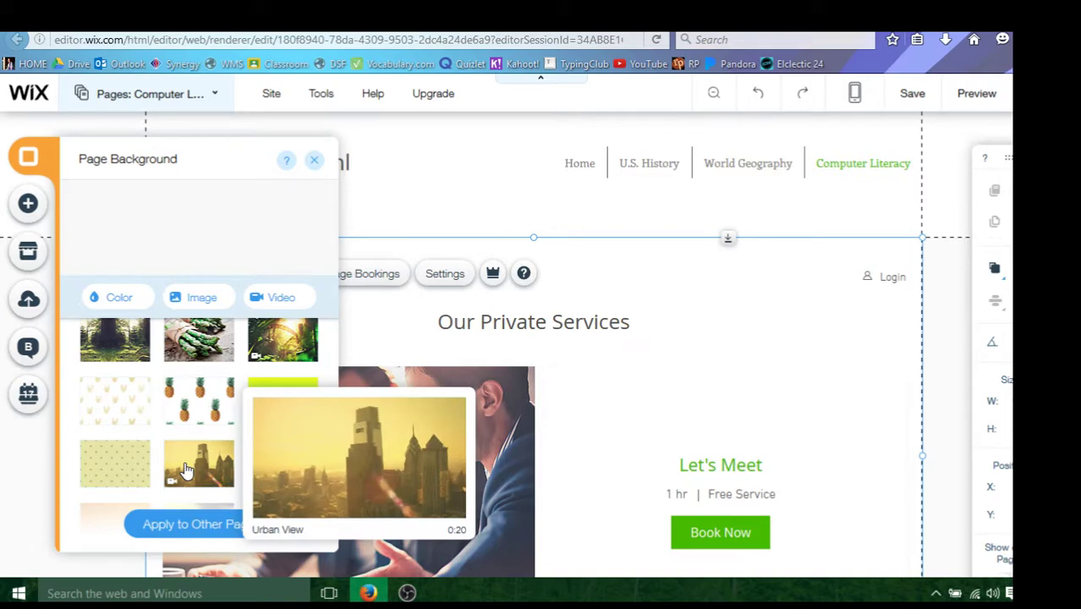
scroll(186, 461, down, 2)
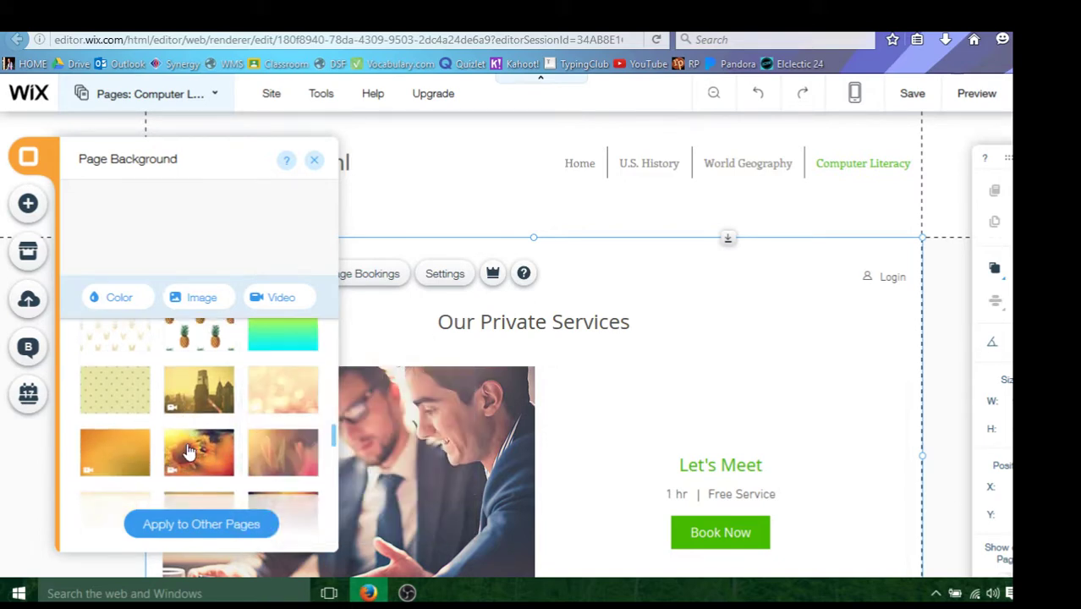
scroll(211, 436, down, 1)
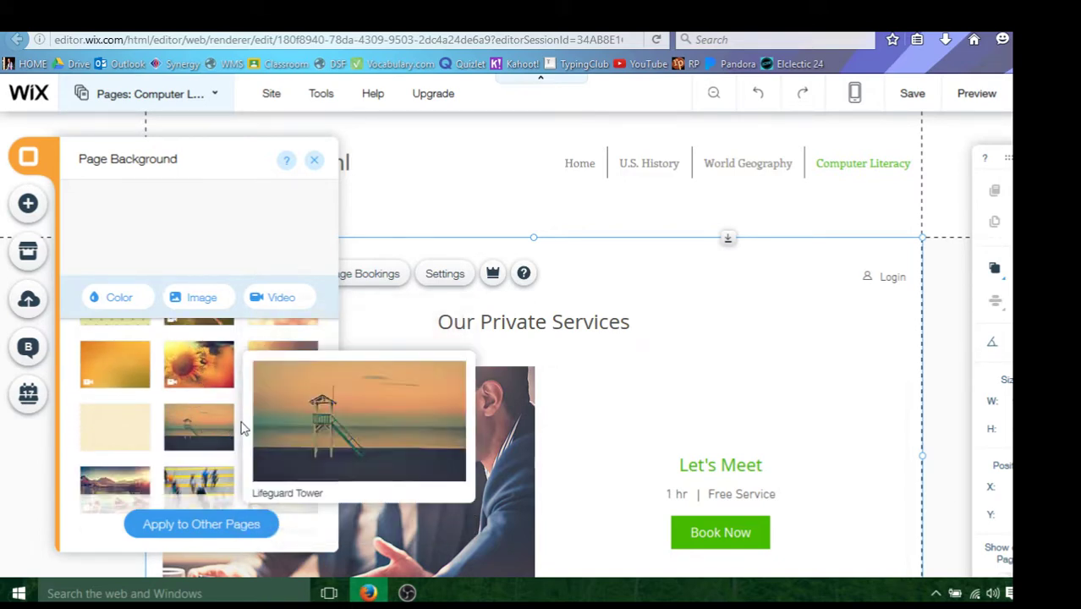
scroll(241, 427, down, 3)
Set the Computer Literacy page's background to the Deep Sea Waves video
scroll(241, 423, up, 6)
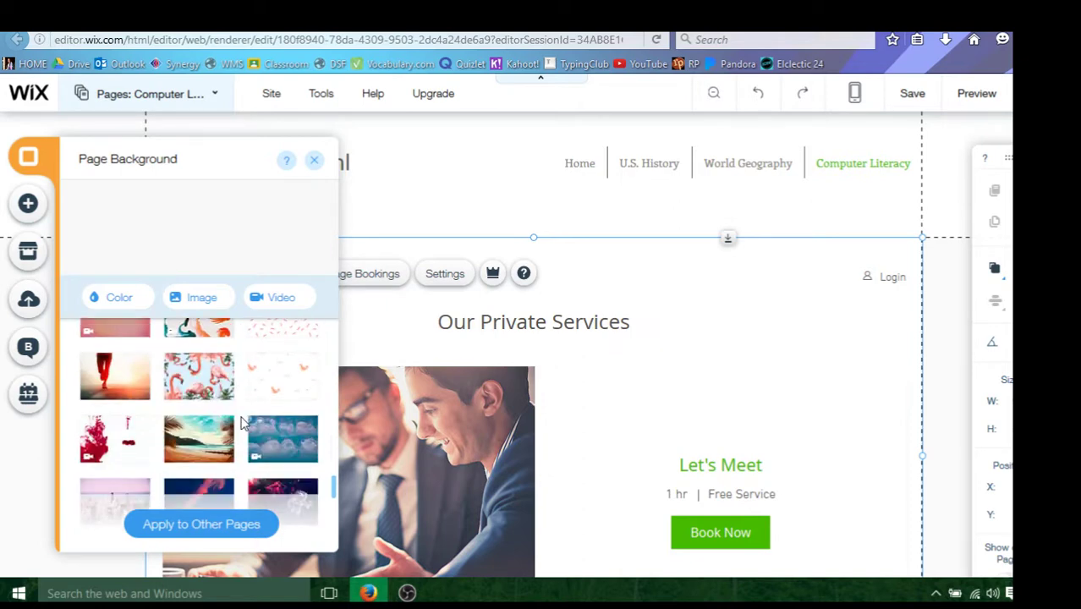
scroll(241, 421, up, 5)
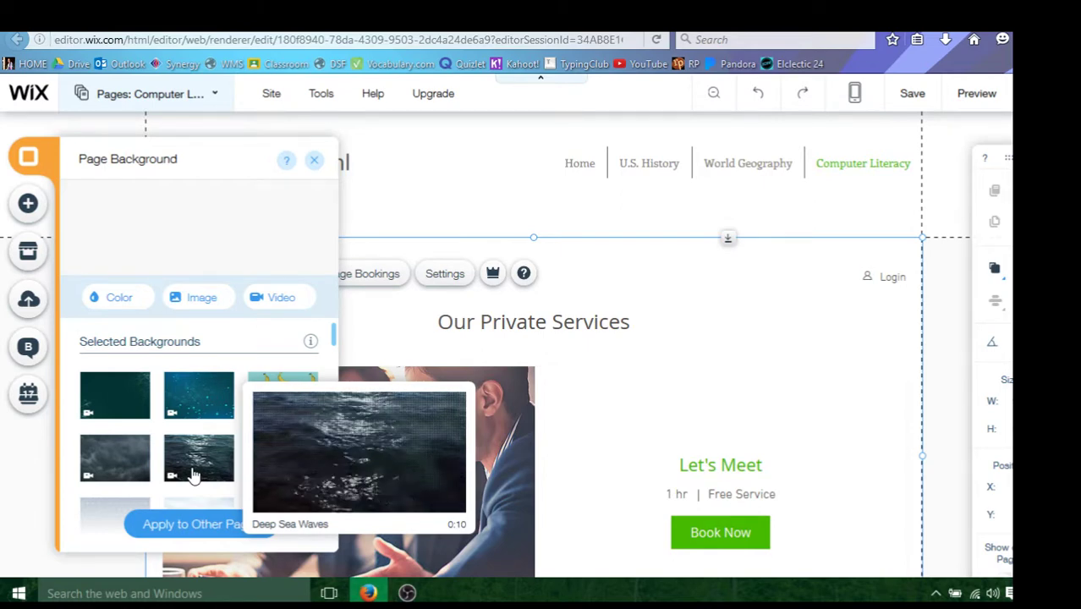
click(194, 476)
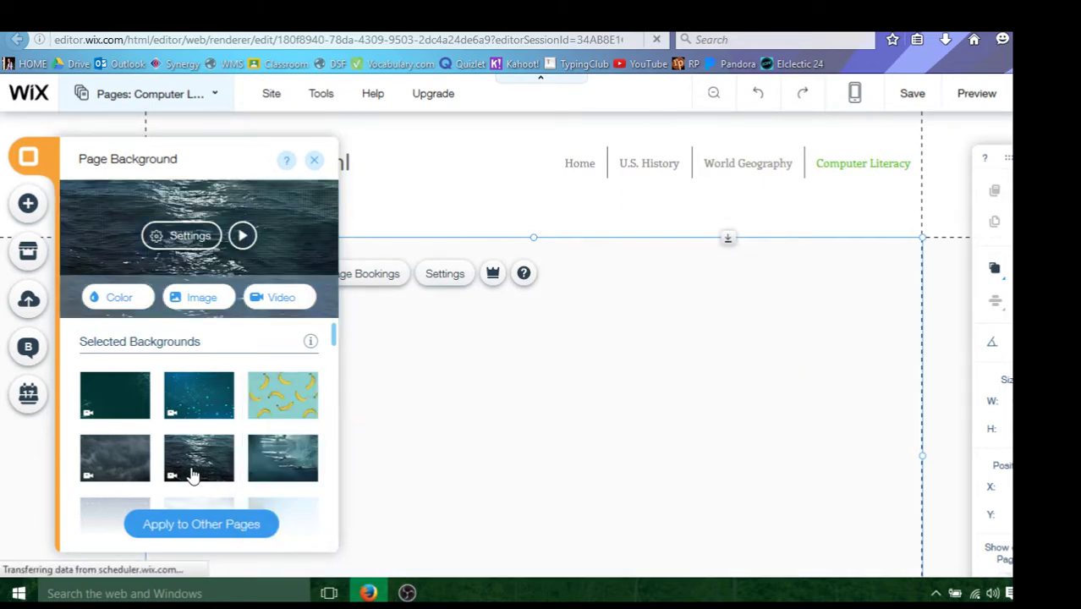
Try applying the background to Home and to all pages, clear those choices and close the page background settings
click(192, 526)
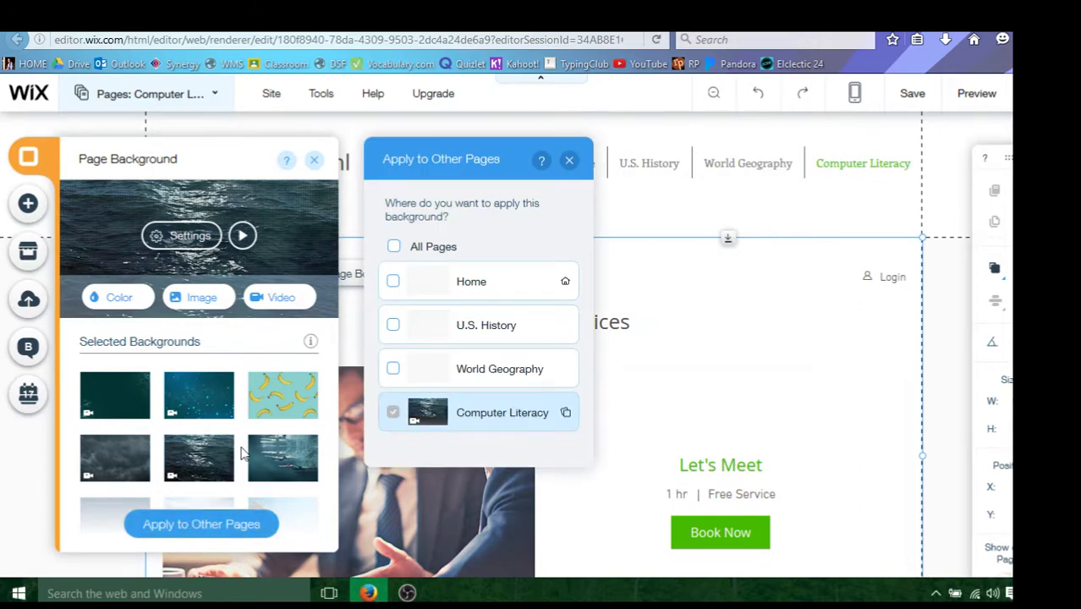
click(482, 287)
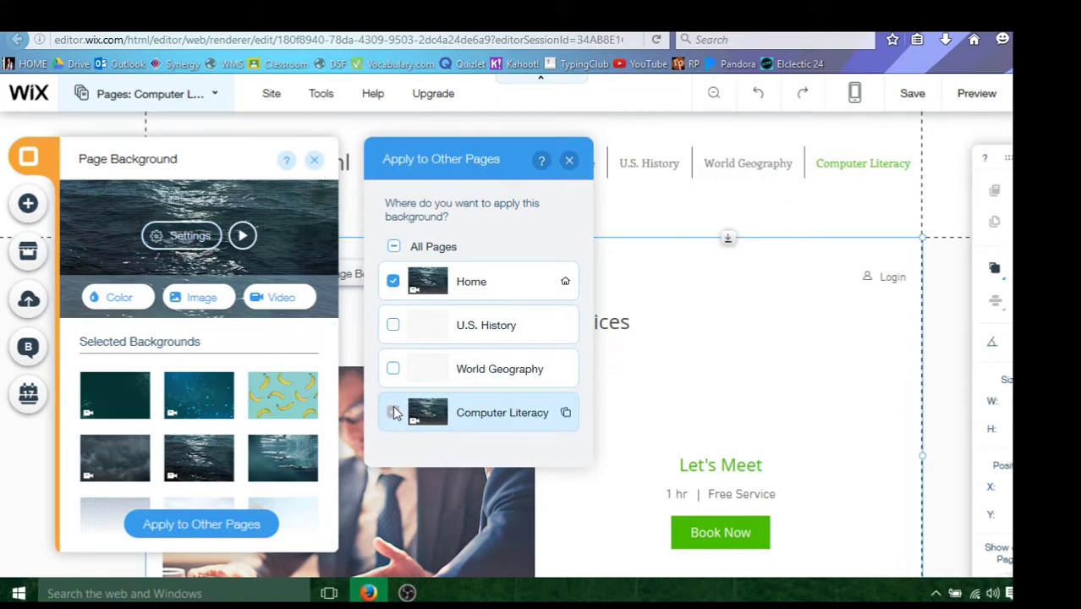
click(394, 248)
click(394, 247)
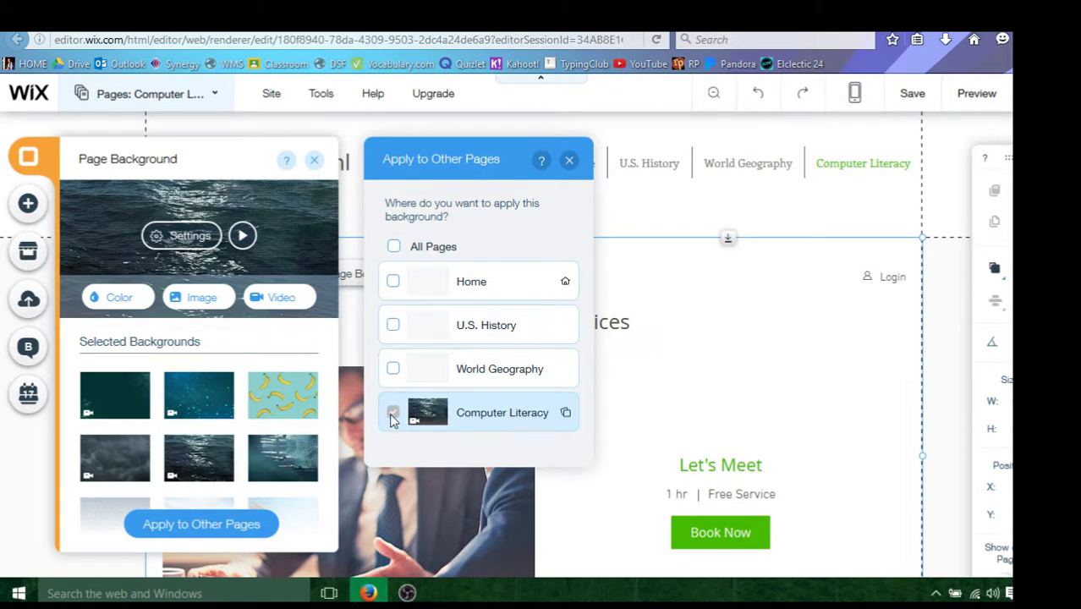
click(314, 163)
click(568, 161)
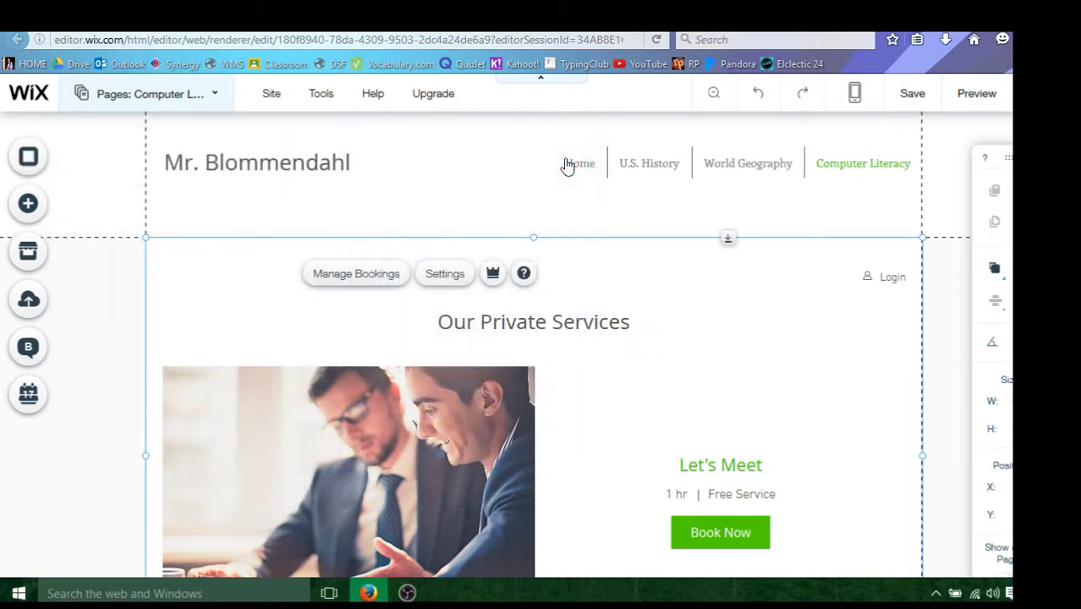
Switch from the Computer Literacy page to the Home page for editing and close the page list
click(574, 169)
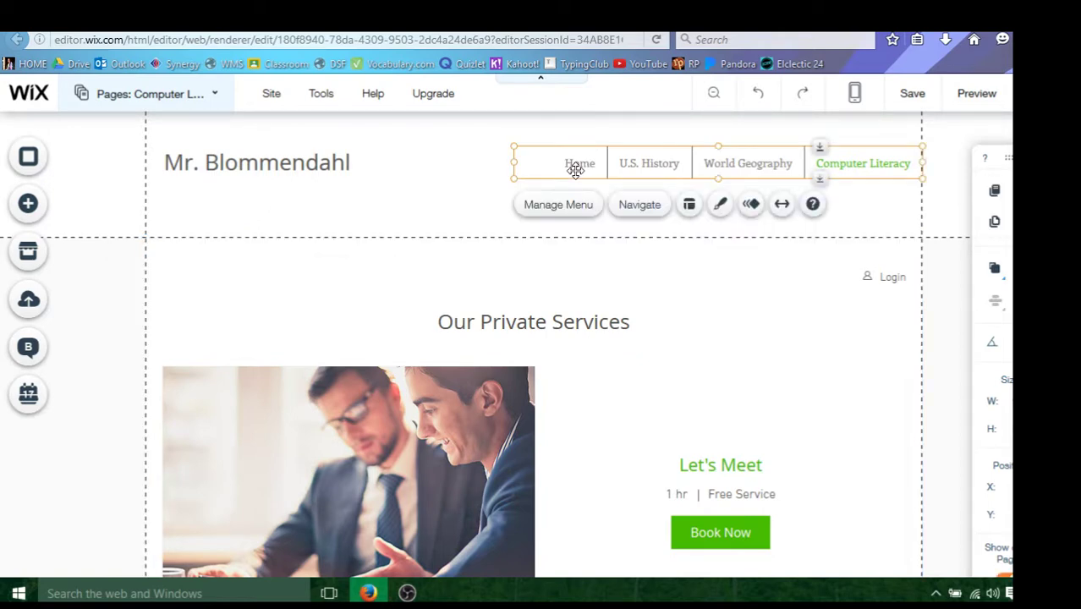
mouse_move(277, 100)
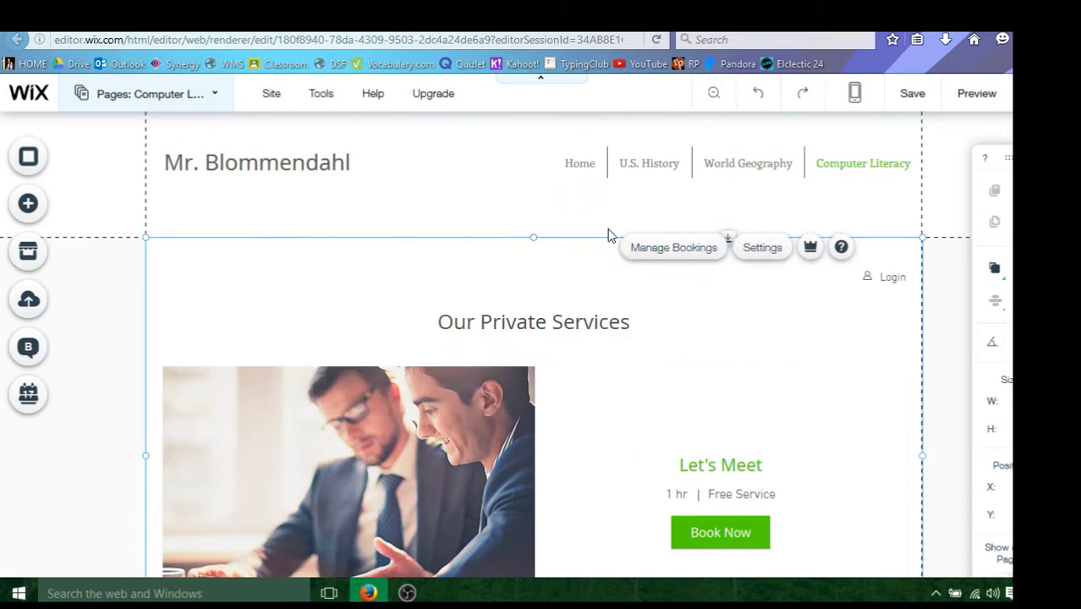
click(579, 167)
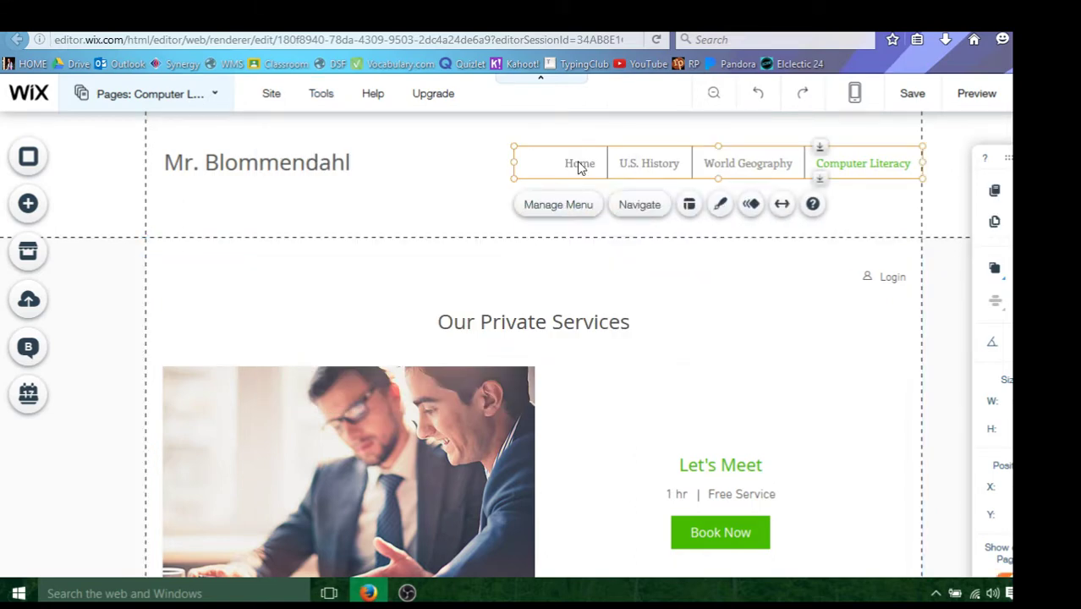
double_click(576, 161)
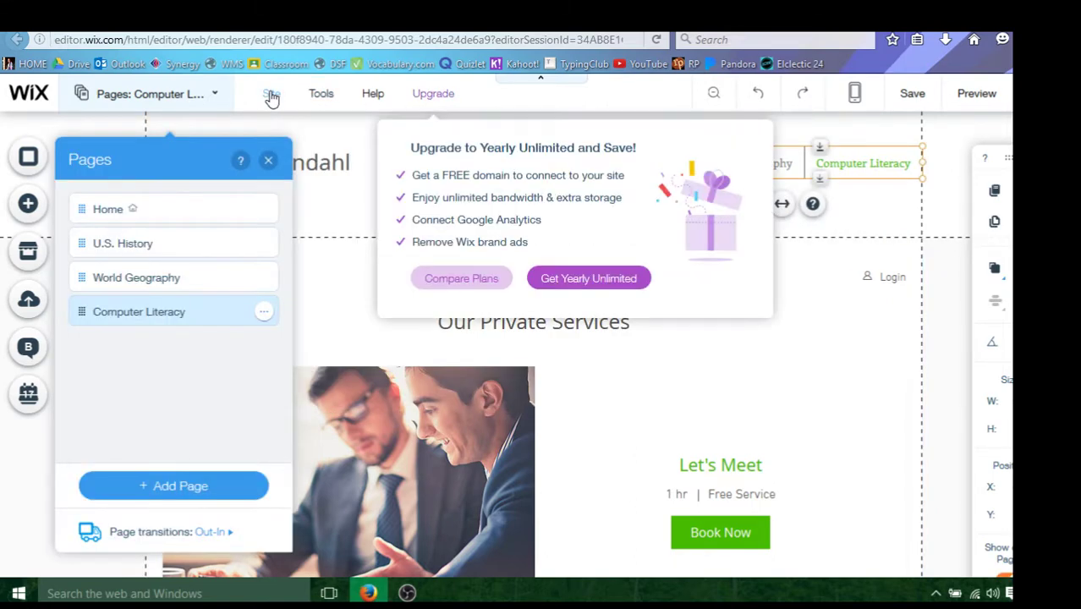
click(100, 210)
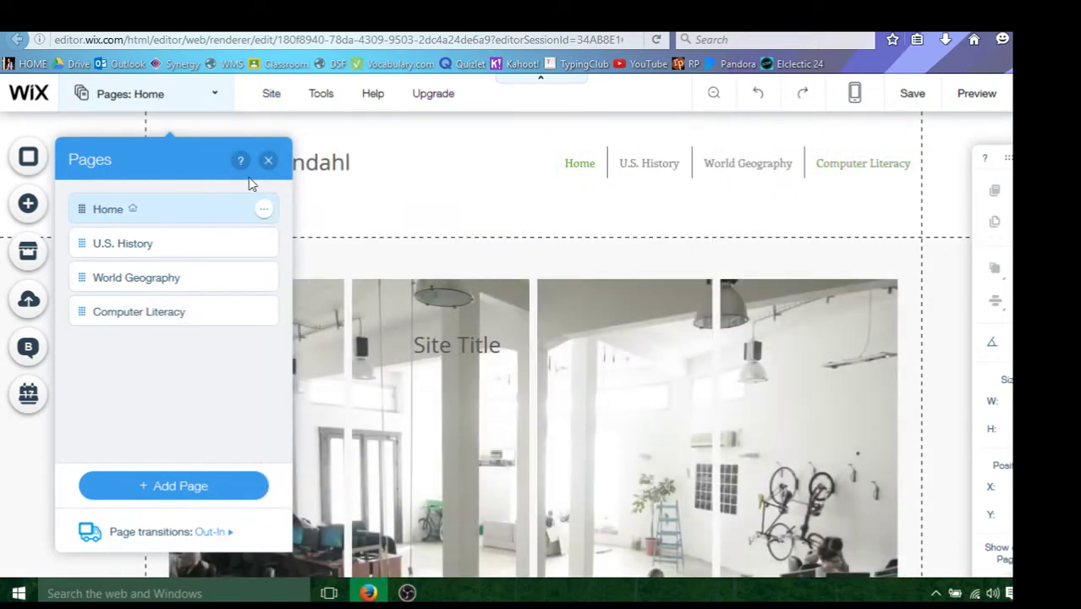
click(268, 162)
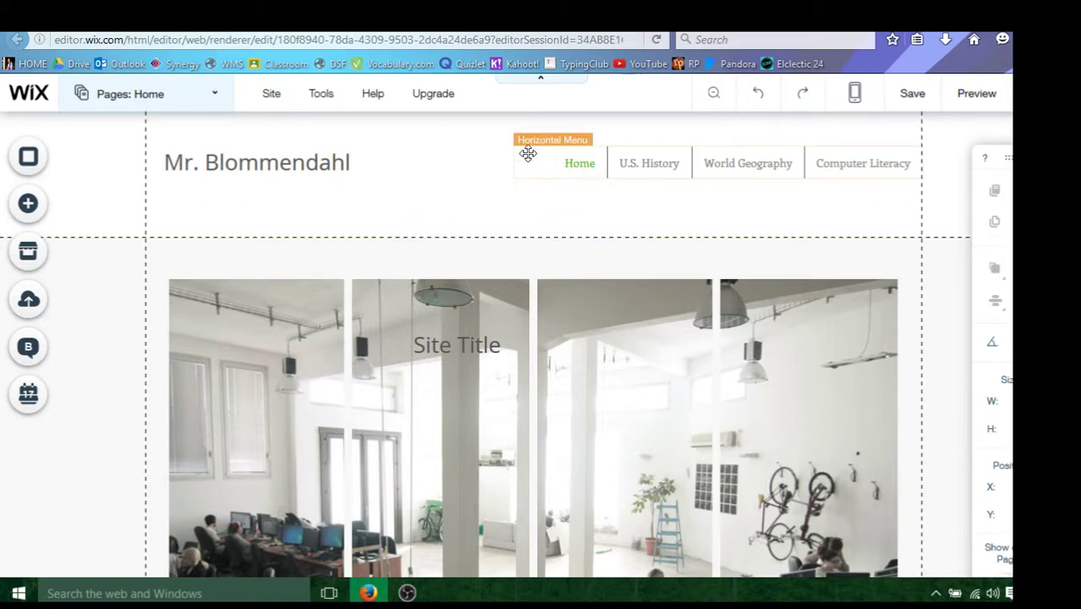
Set the Home page's background to the Deep Sea Waves video and close the background settings
click(26, 156)
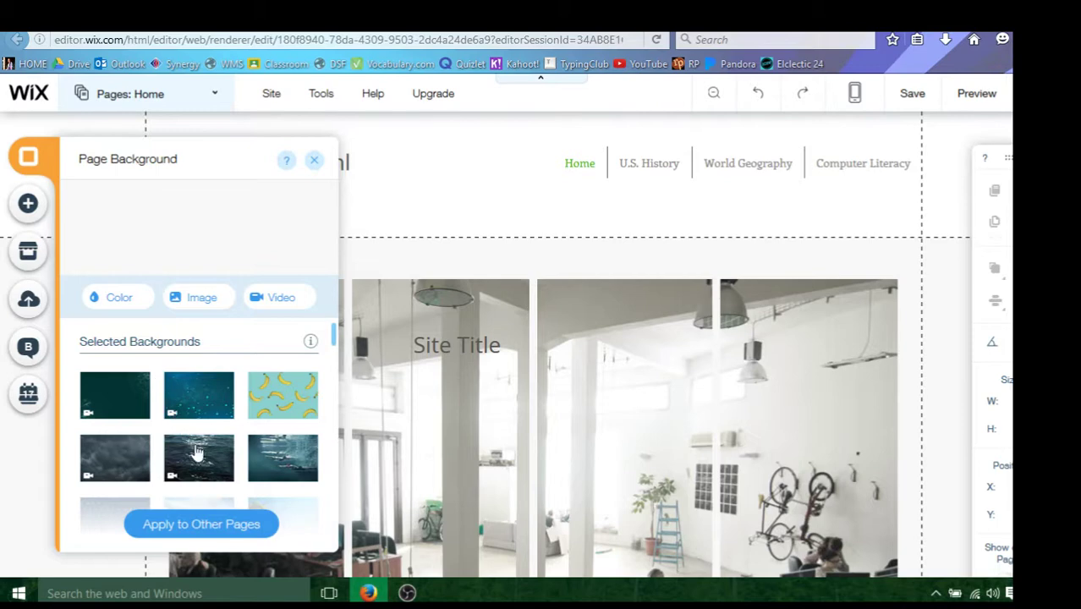
mouse_move(196, 397)
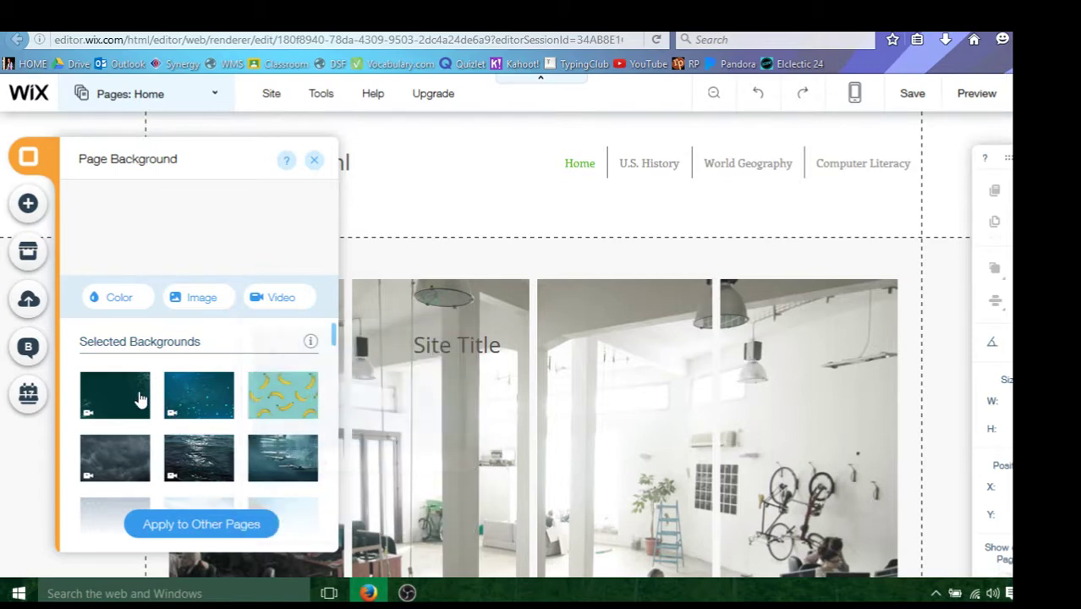
mouse_move(141, 398)
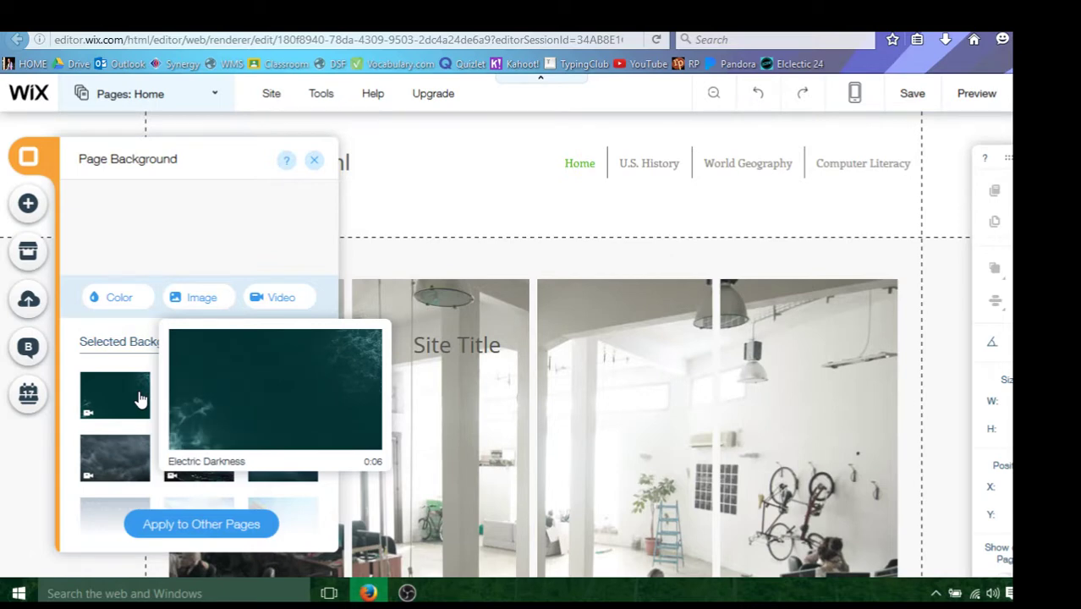
mouse_move(109, 462)
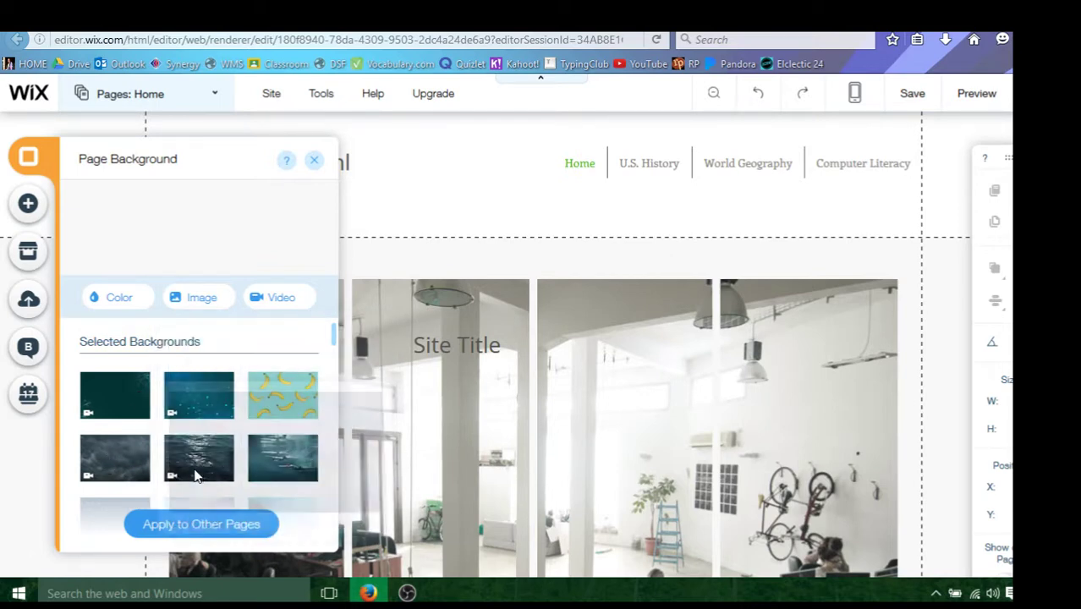
mouse_move(194, 474)
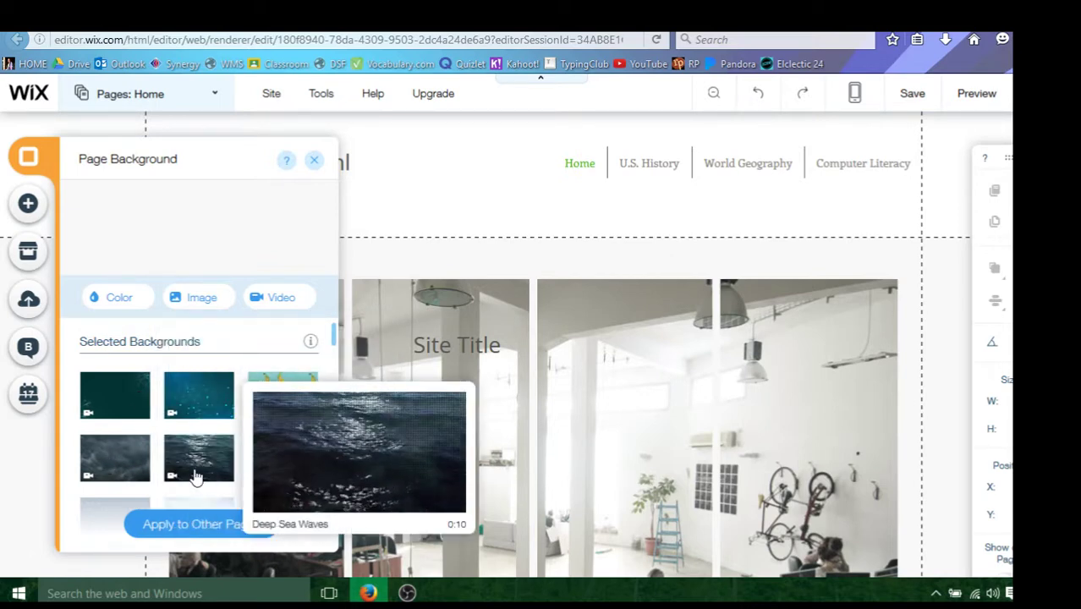
click(193, 476)
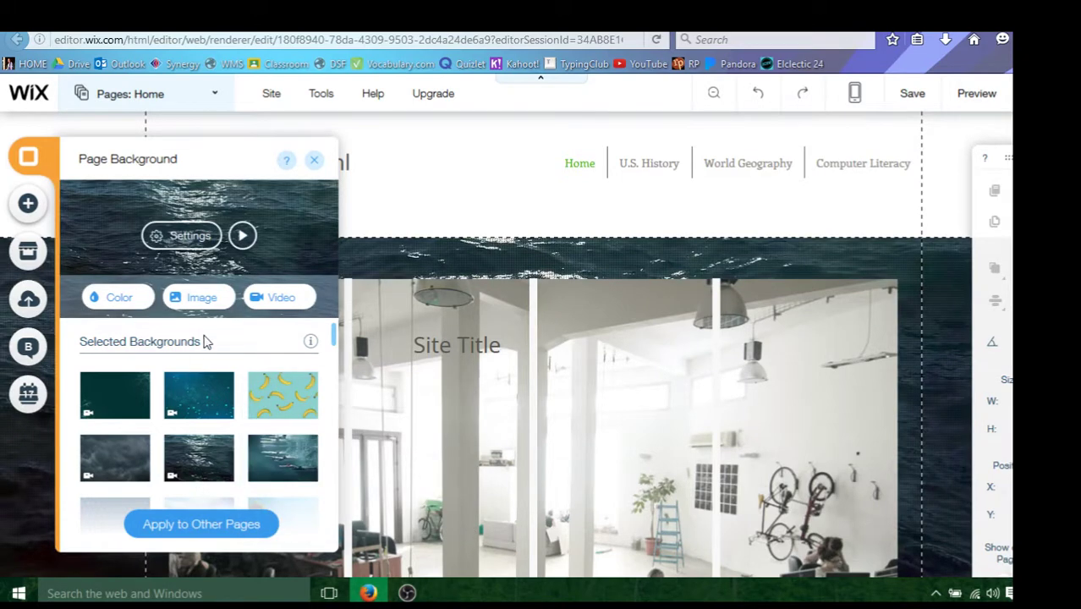
click(315, 161)
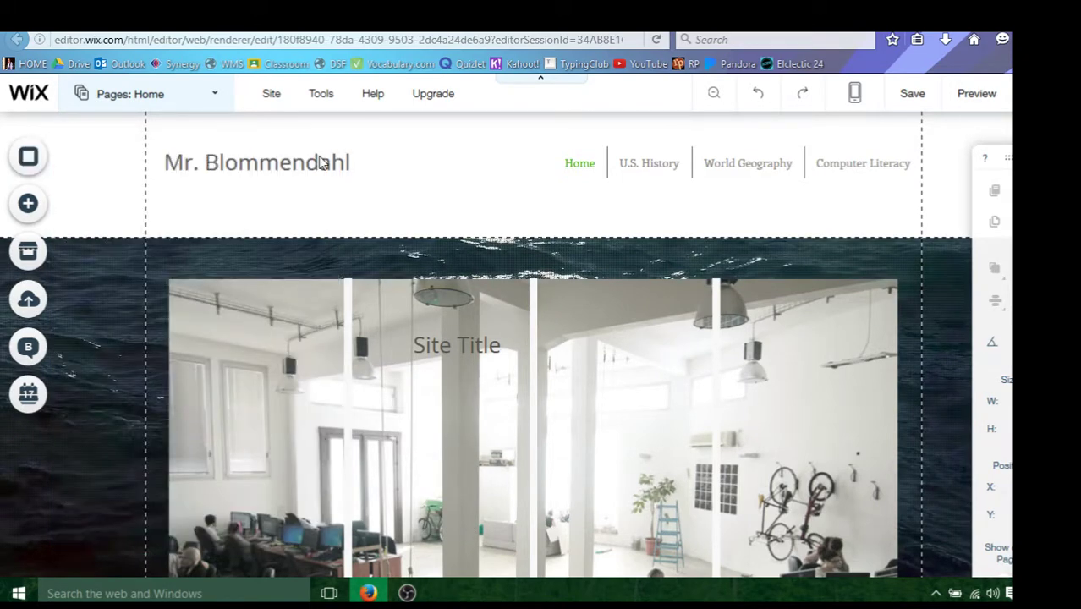
Select the Home page's office picture, then search for "waldo middle school" images in a new browser tab
click(406, 336)
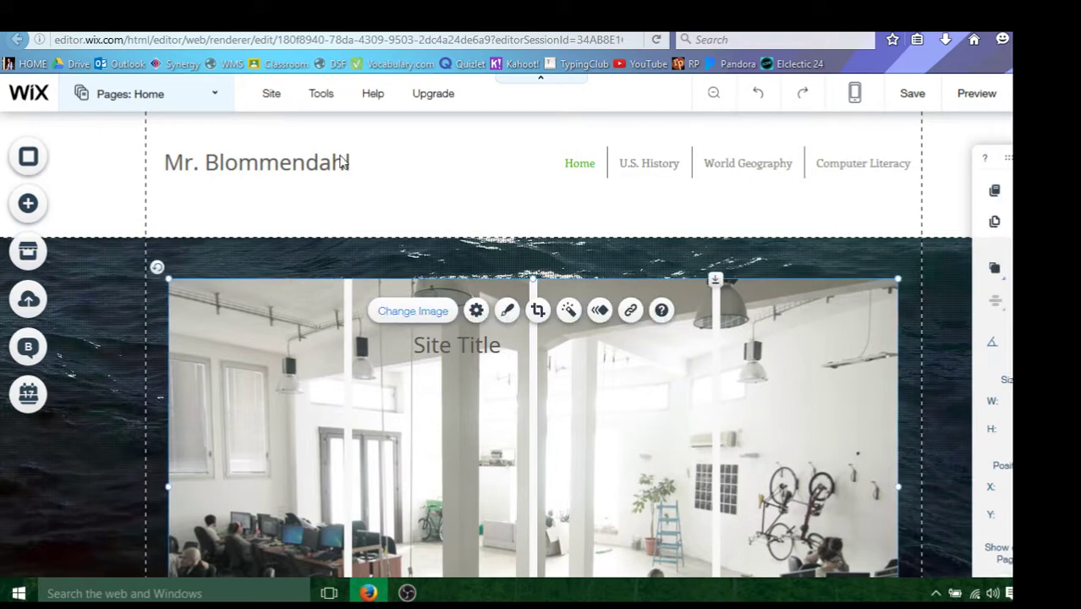
click(365, 15)
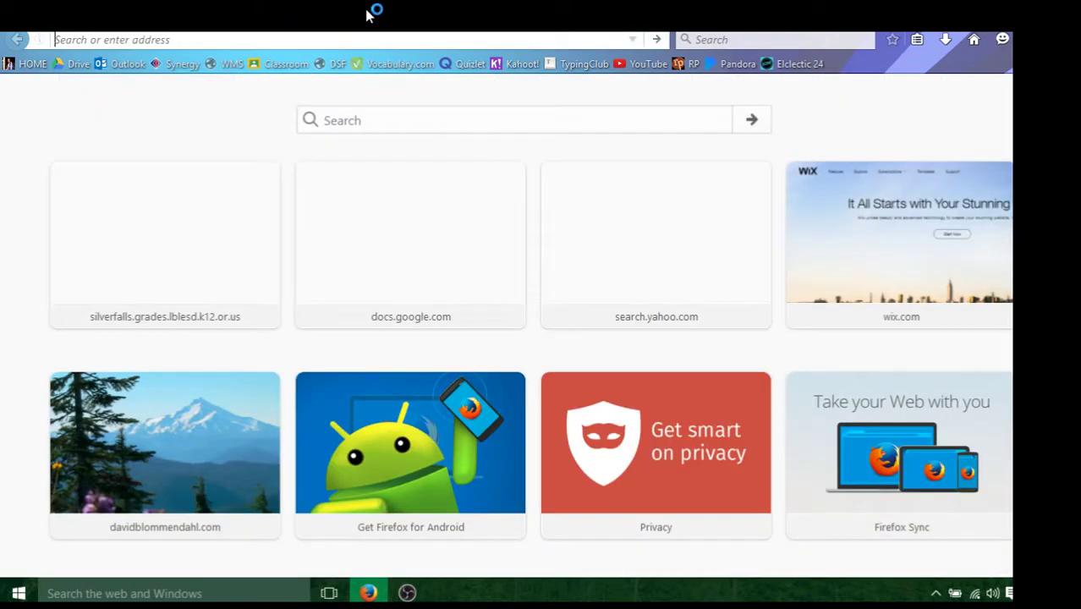
text(wald)
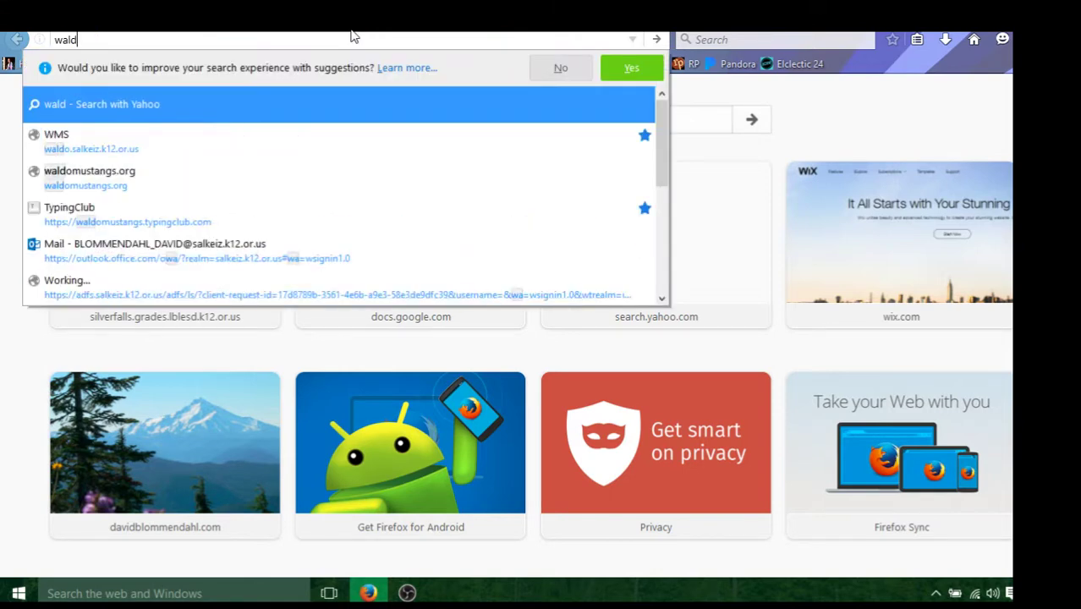
text(o middle sch)
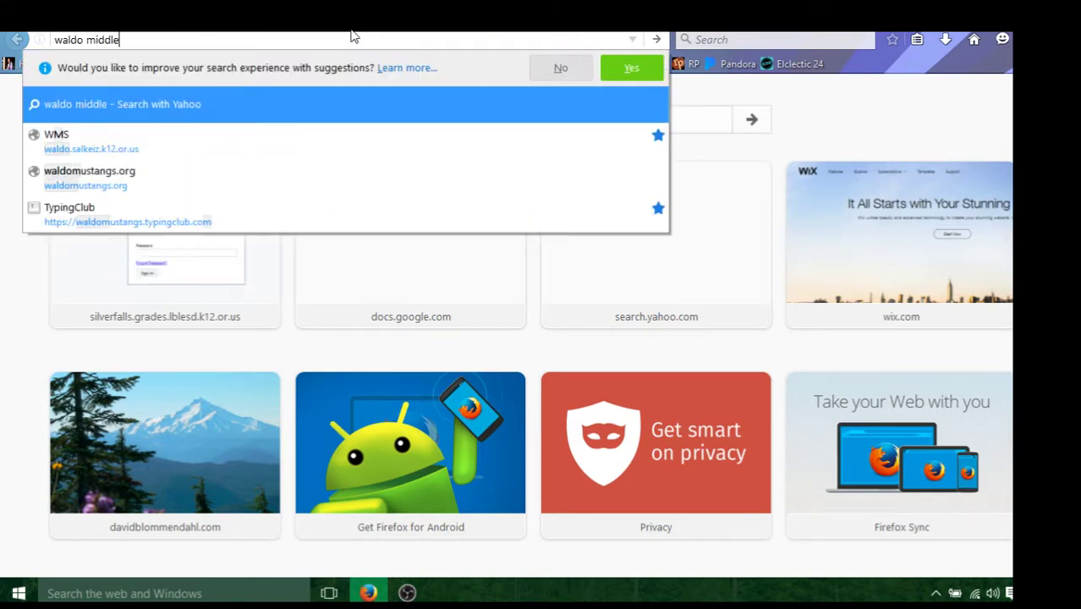
text(ool)
key(Return)
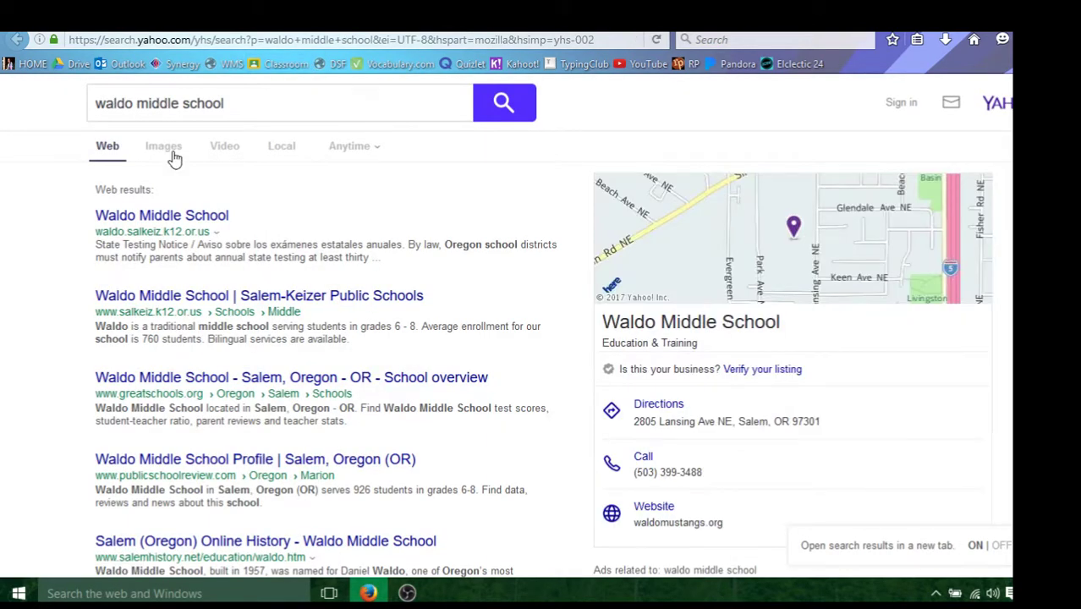
click(170, 148)
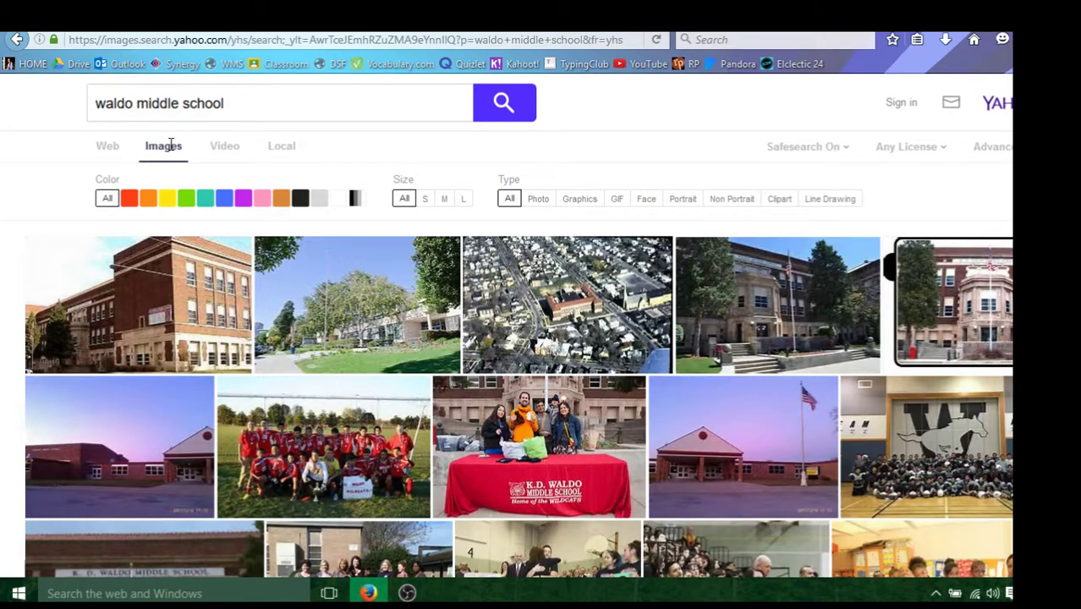
Look through the Waldo Middle School image results for a picture suited to the Home page
scroll(626, 254, down, 4)
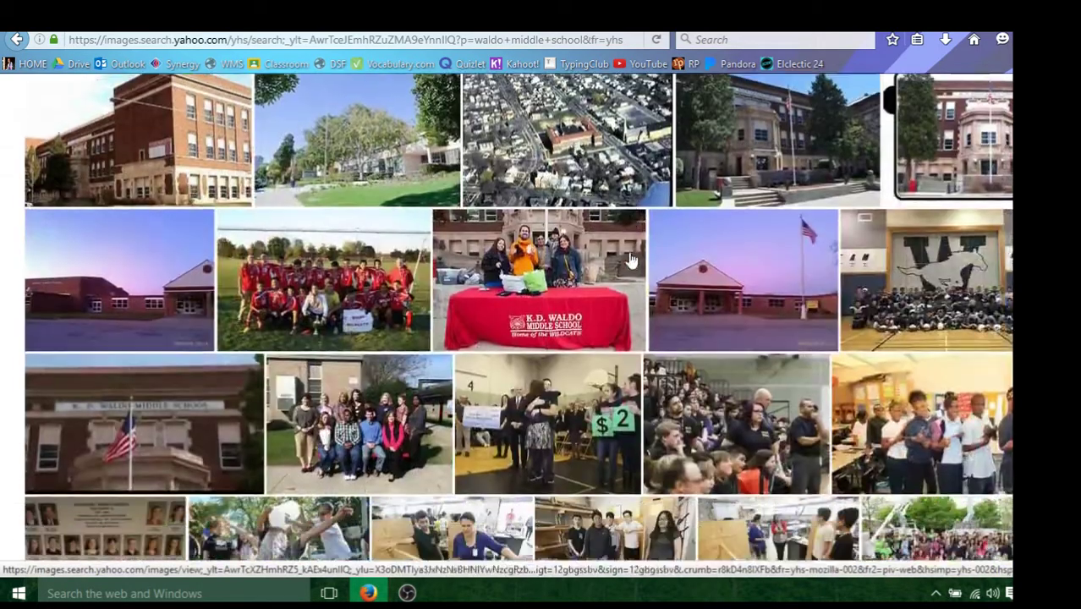
scroll(626, 247, down, 10)
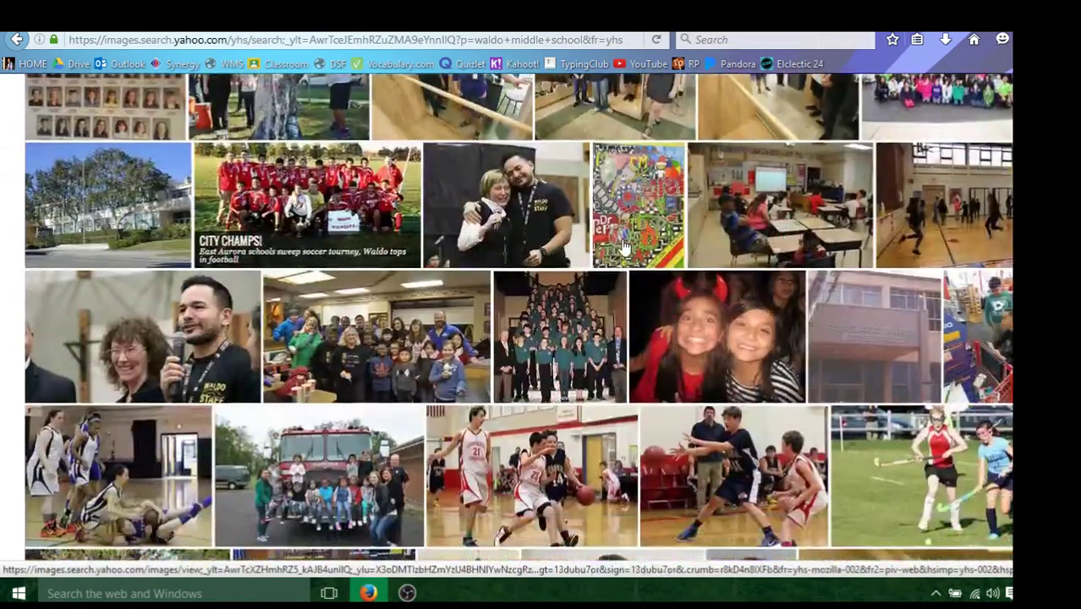
scroll(623, 246, down, 2)
scroll(622, 246, up, 3)
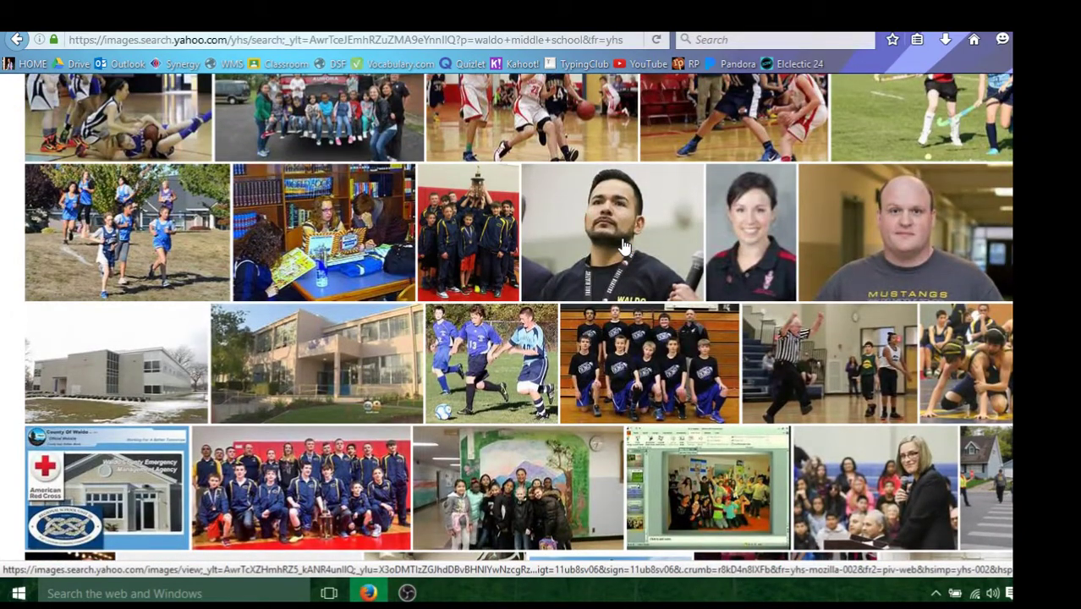
scroll(623, 246, down, 6)
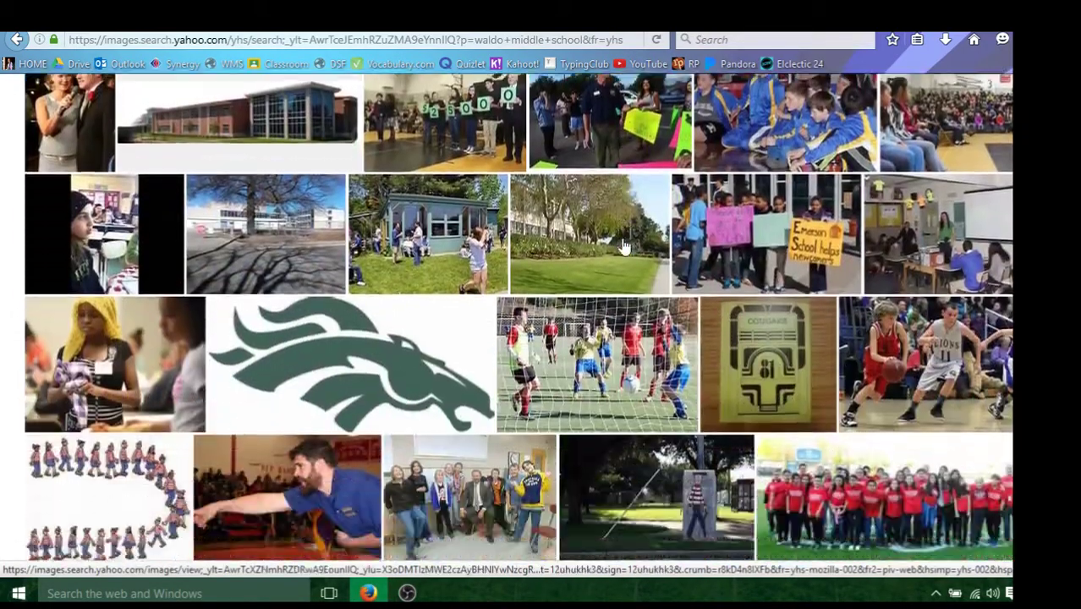
scroll(622, 246, down, 6)
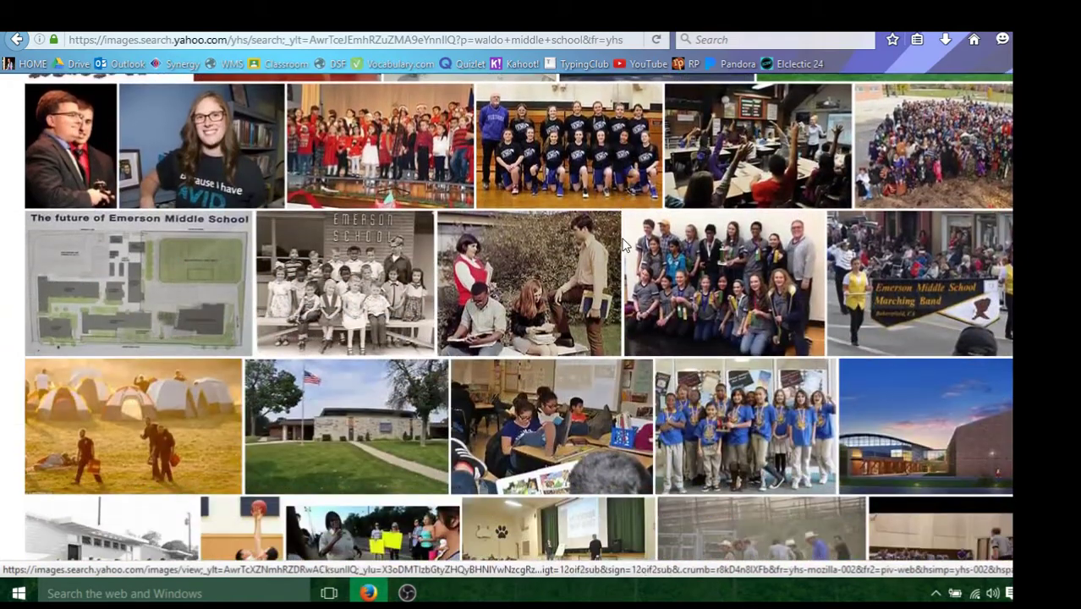
scroll(624, 245, down, 5)
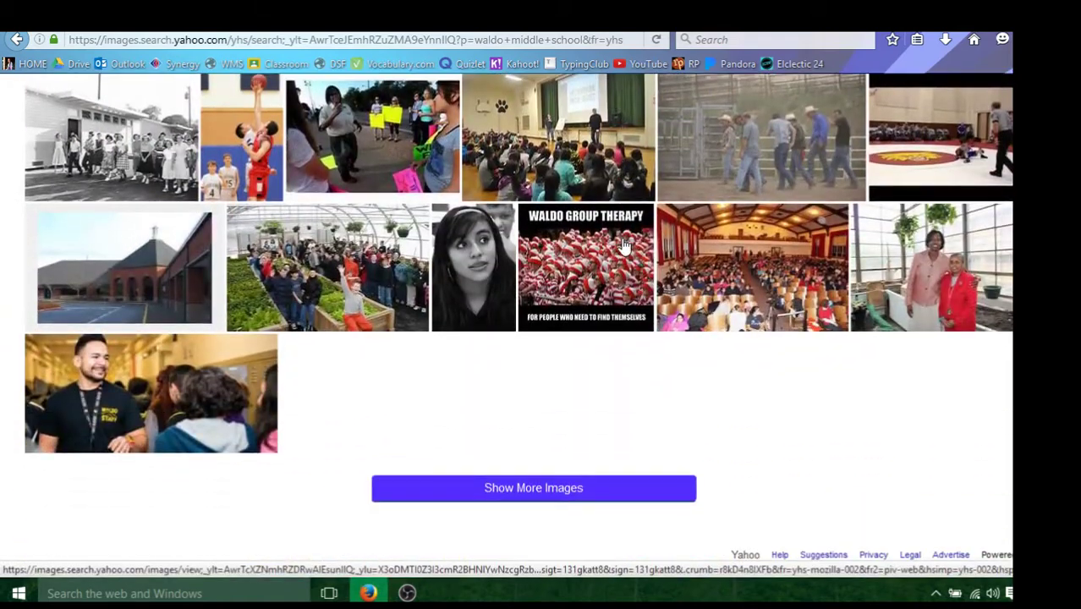
scroll(623, 246, up, 10)
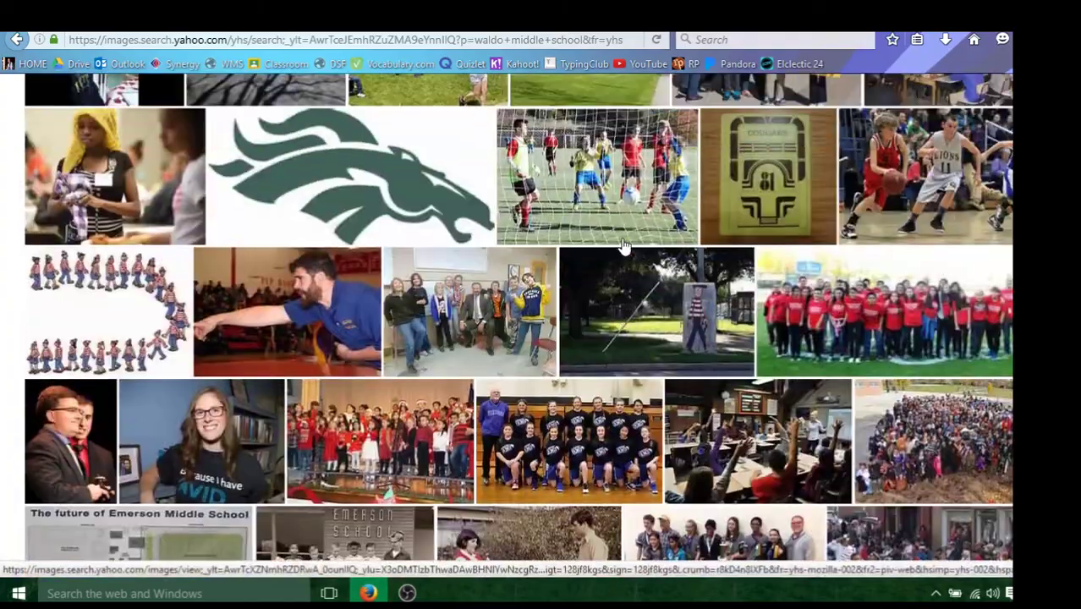
scroll(622, 247, up, 15)
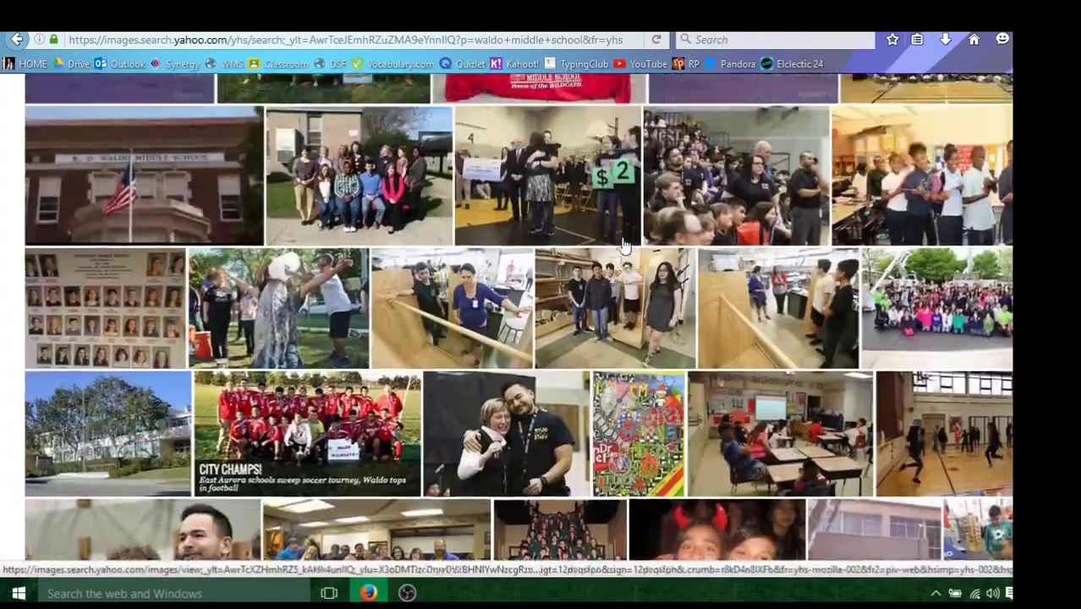
scroll(624, 245, up, 10)
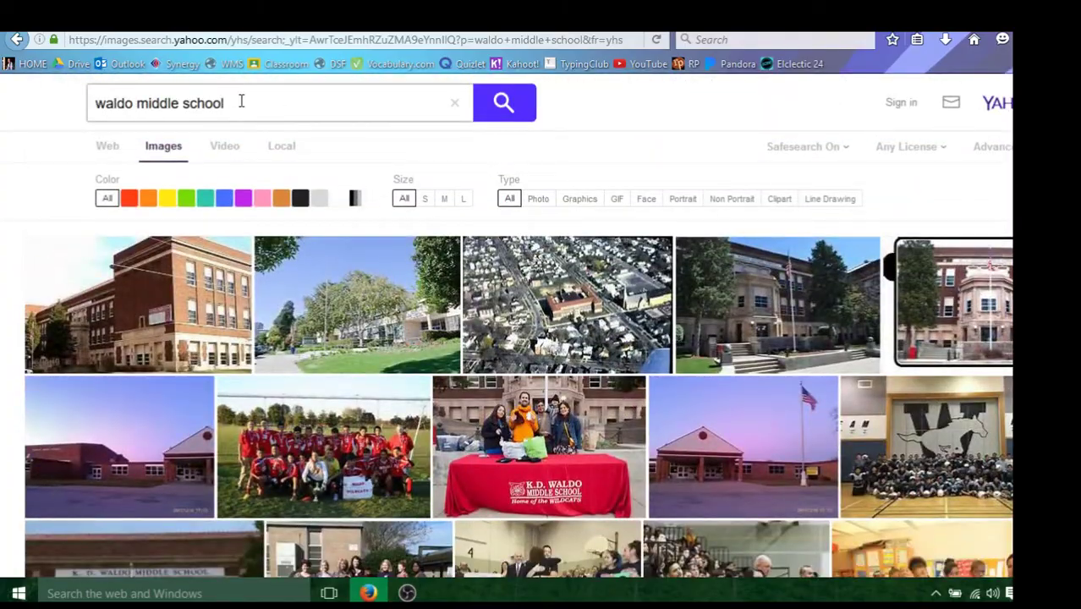
Search the web for "google" and open the Google Chrome result
click(200, 40)
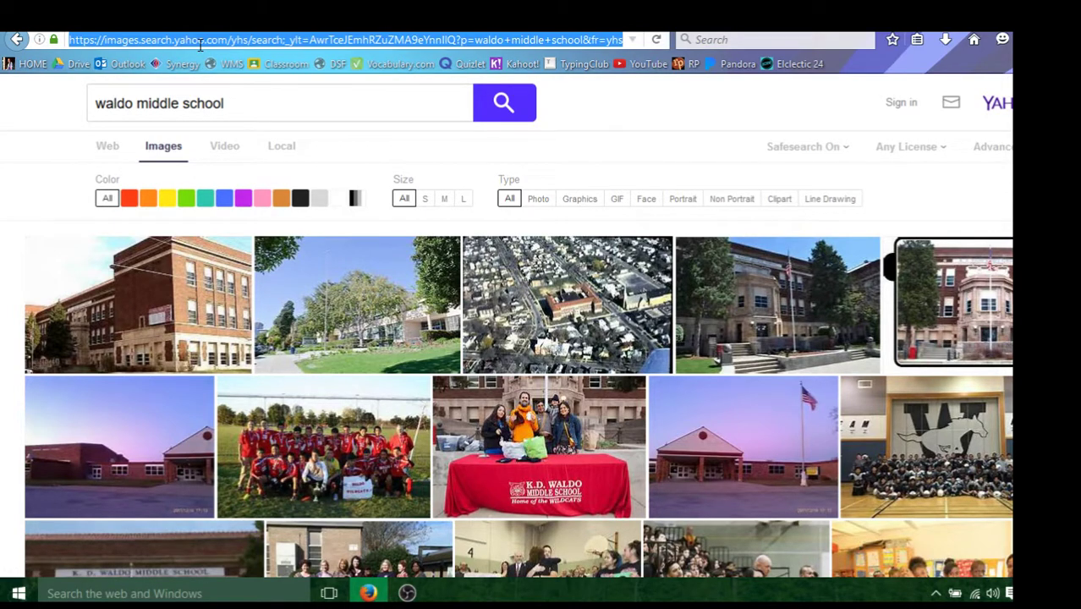
text(google)
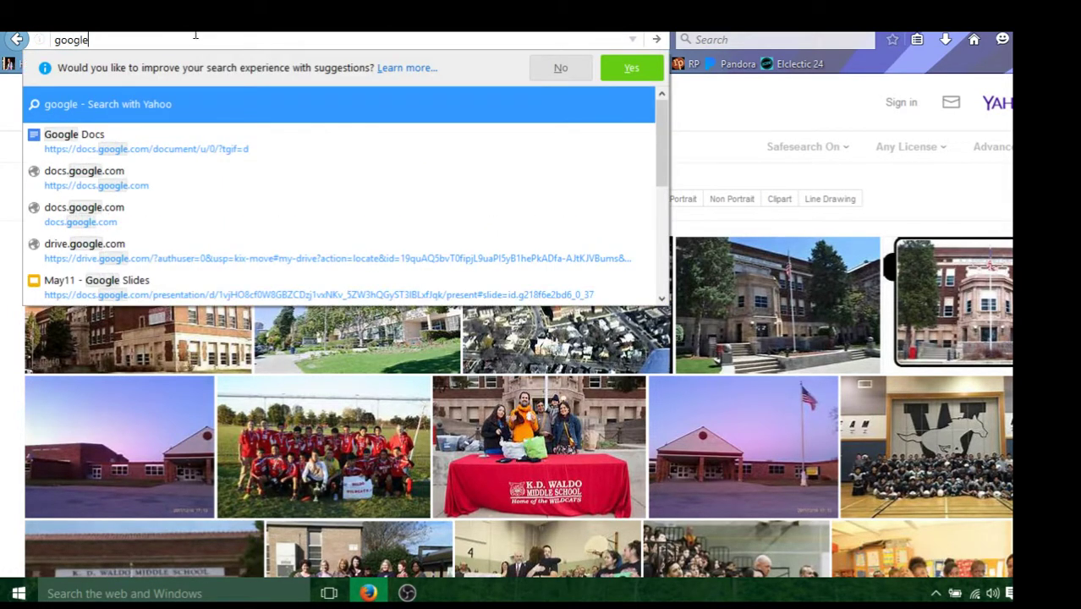
key(Return)
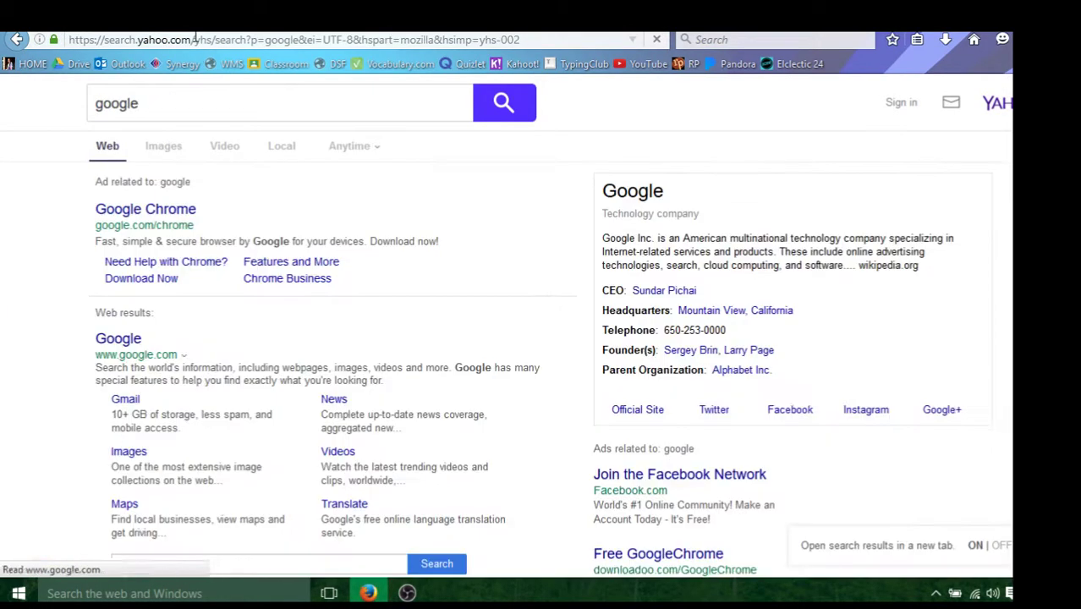
click(157, 217)
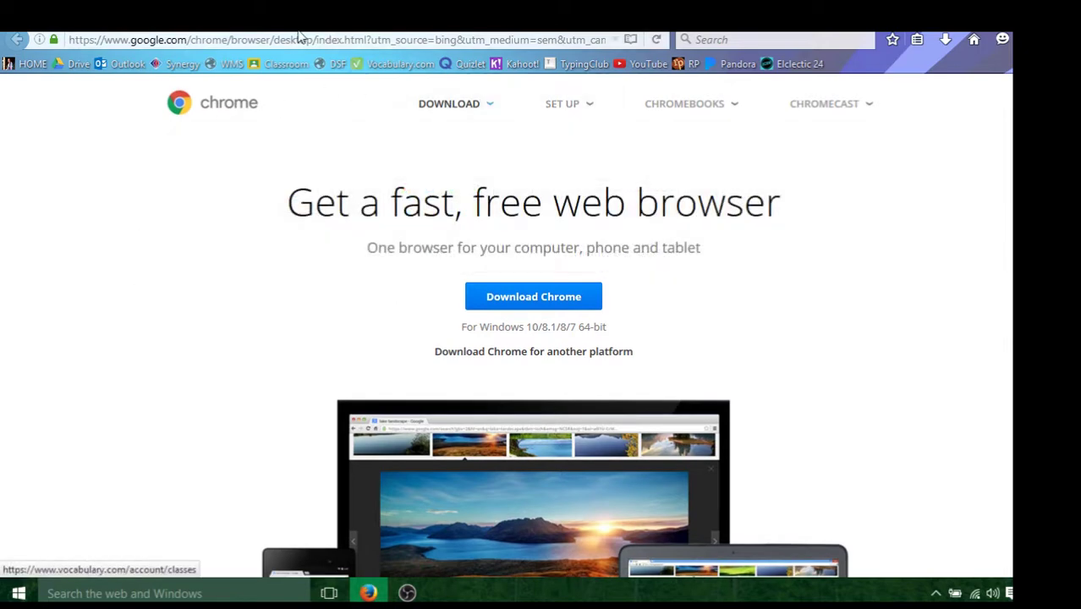
click(213, 40)
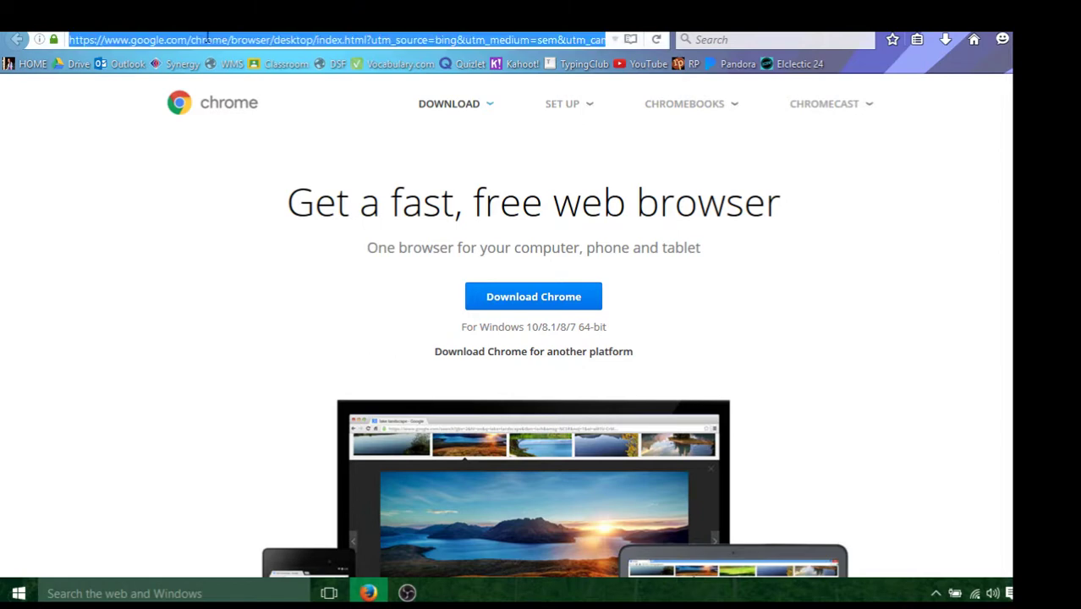
click(198, 40)
drag(193, 40, 677, 40)
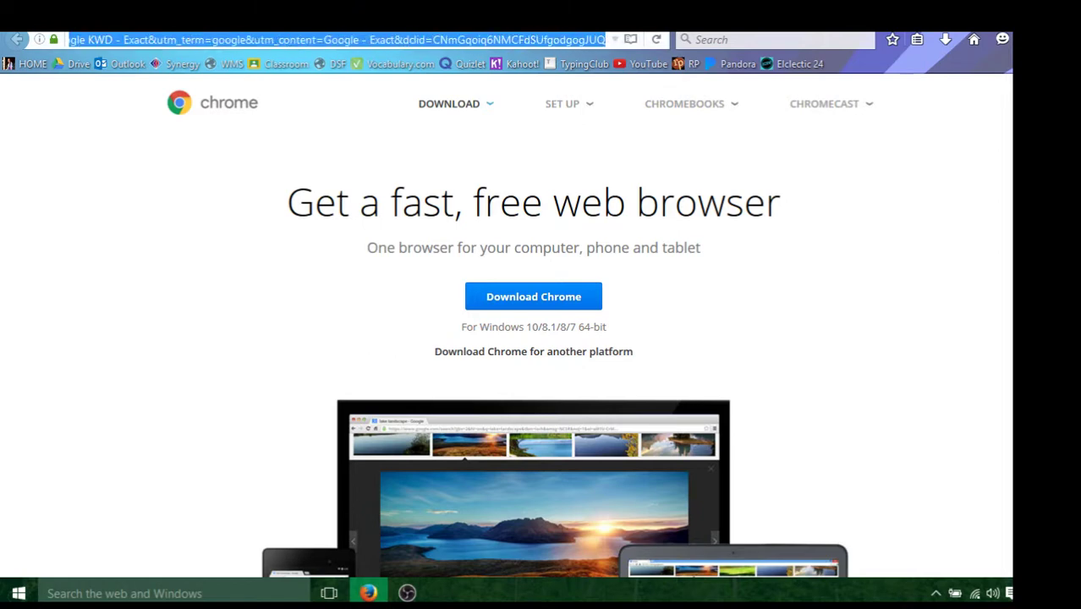
key(Delete)
key(Return)
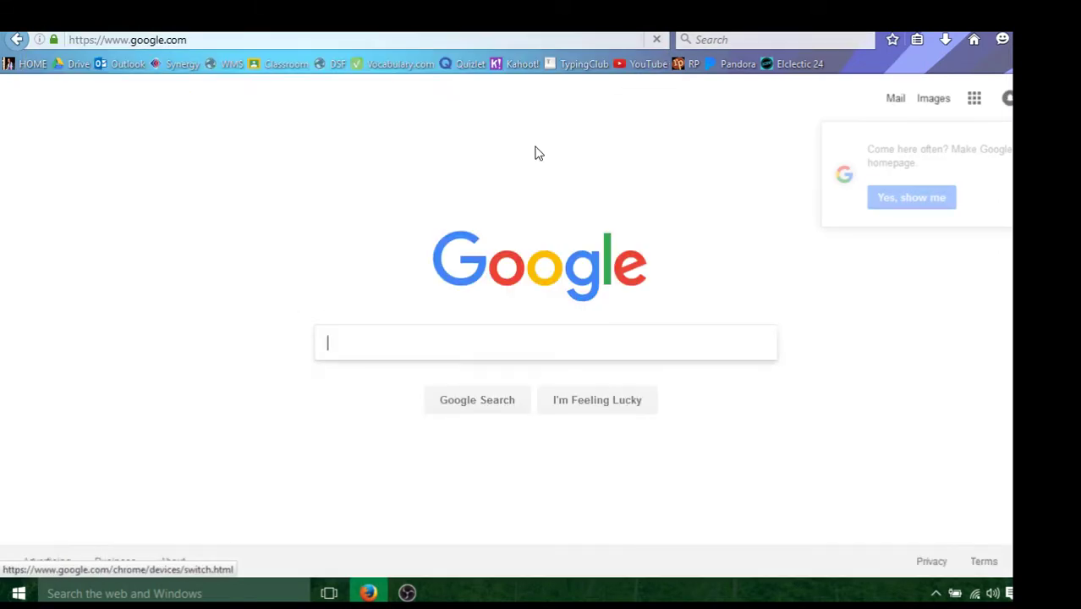
Search Google for "waldo middle school" and show the image results
text(we)
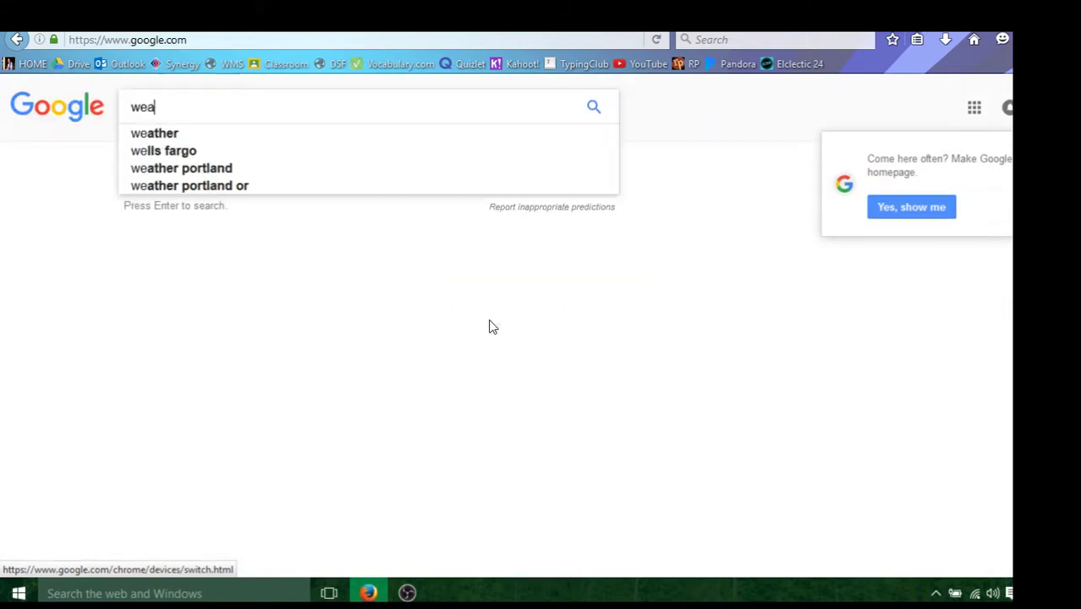
key(BackSpace)
text(aldo )
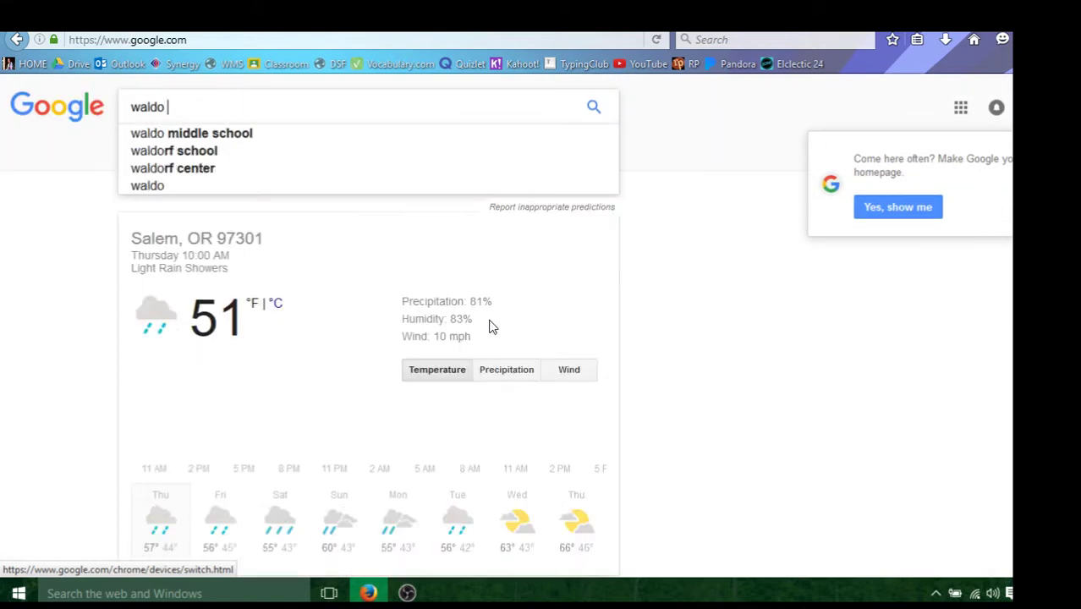
text(middle school)
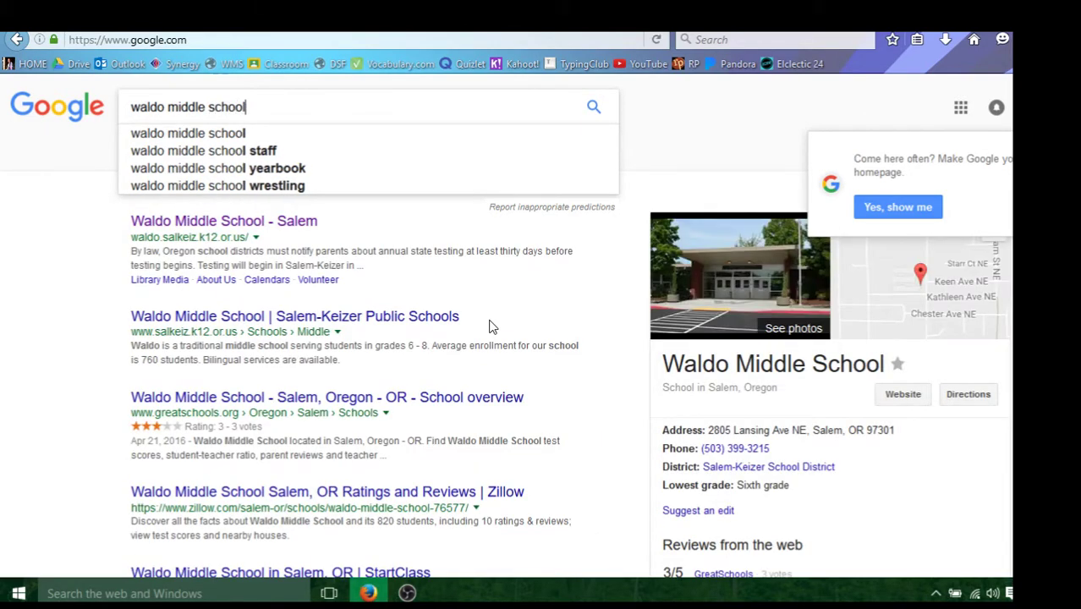
key(Return)
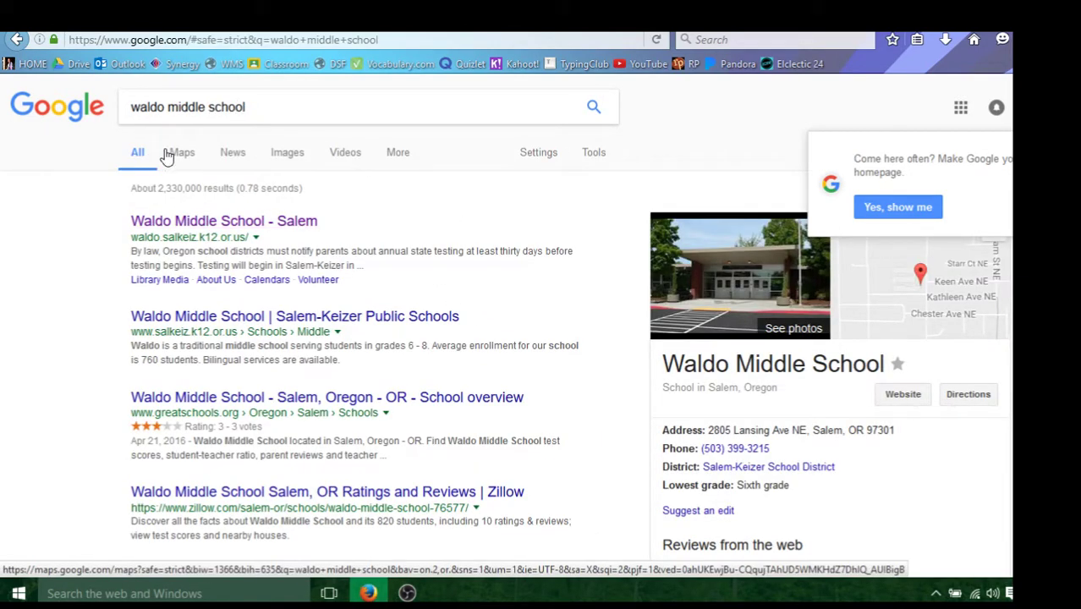
click(271, 161)
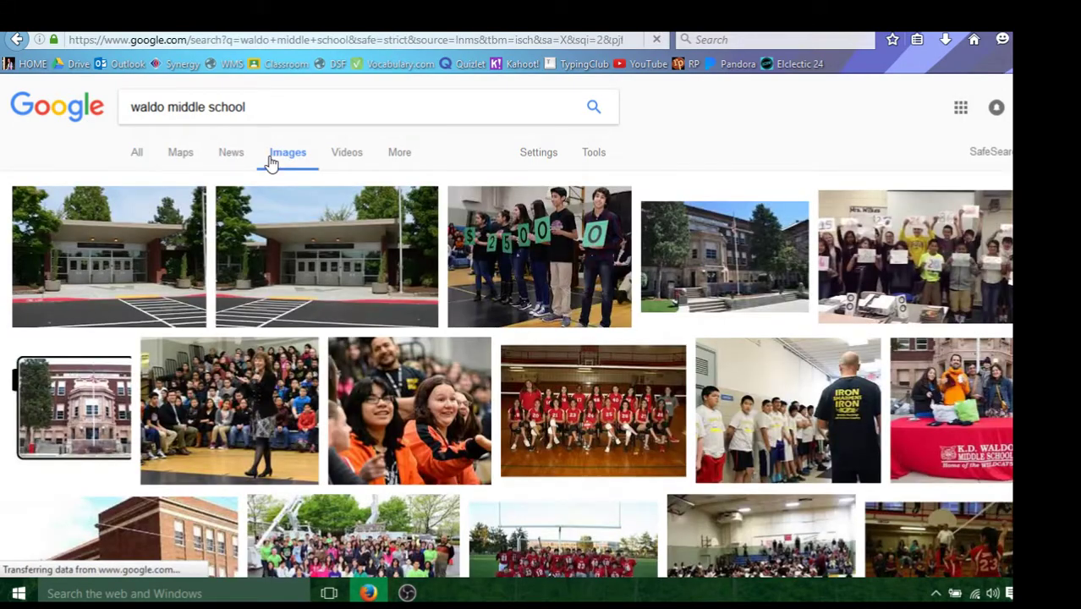
Open the first school entrance picture in the image results and copy its image location
click(140, 290)
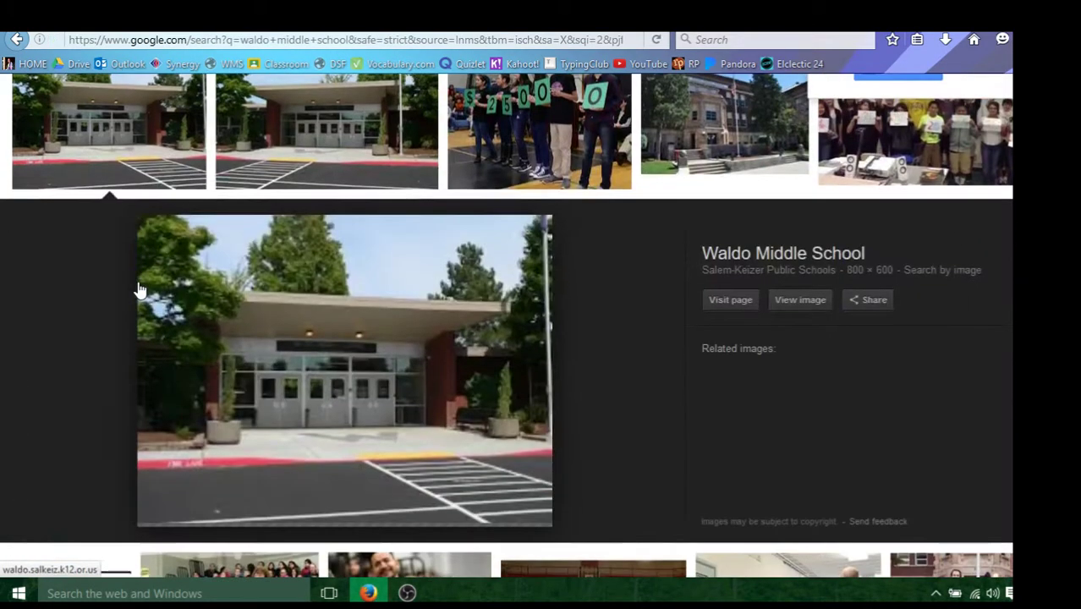
right_click(323, 359)
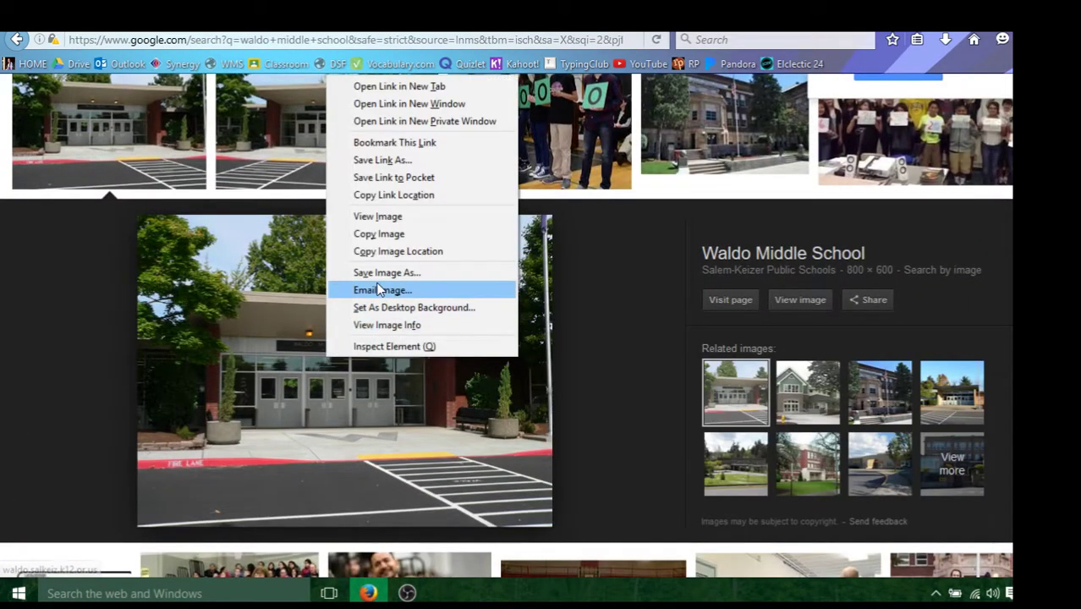
click(386, 252)
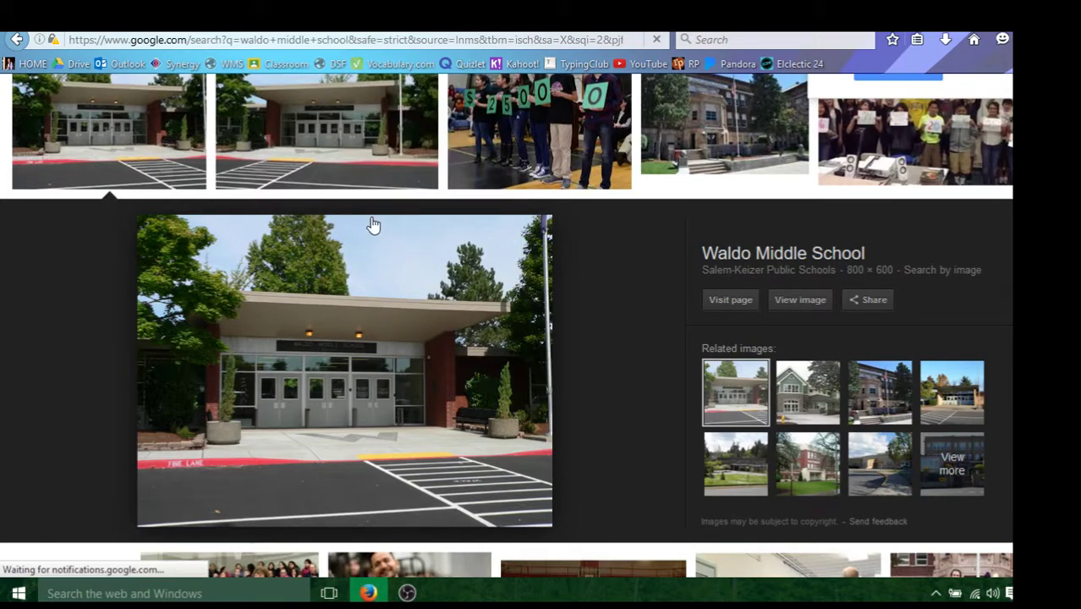
Return to the Wix editor, open the image chooser for the Home page's office picture, and delete the stored portrait and classroom images
click(235, 25)
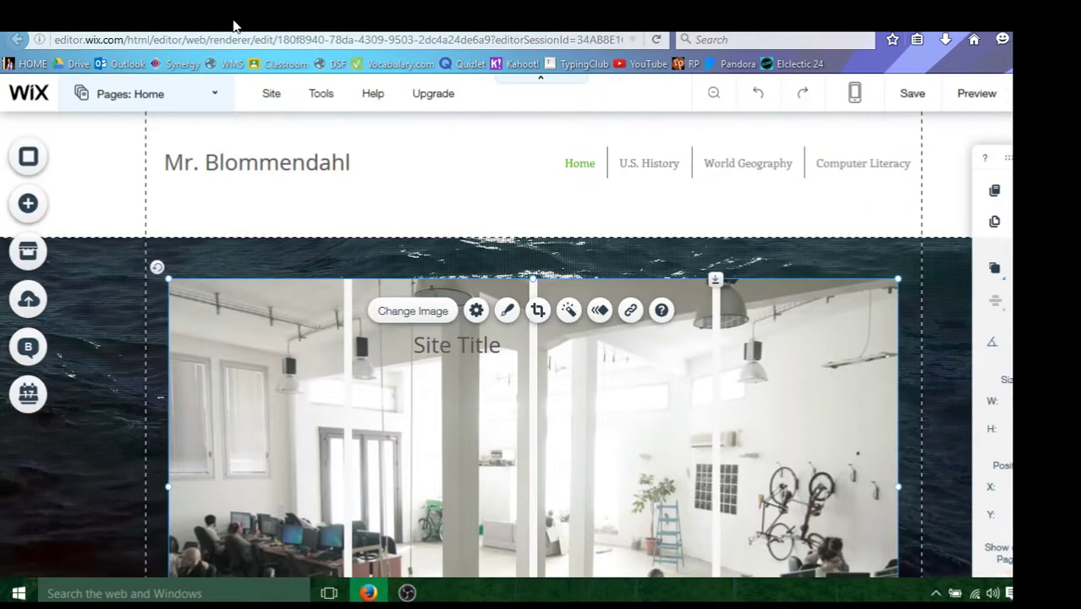
click(435, 313)
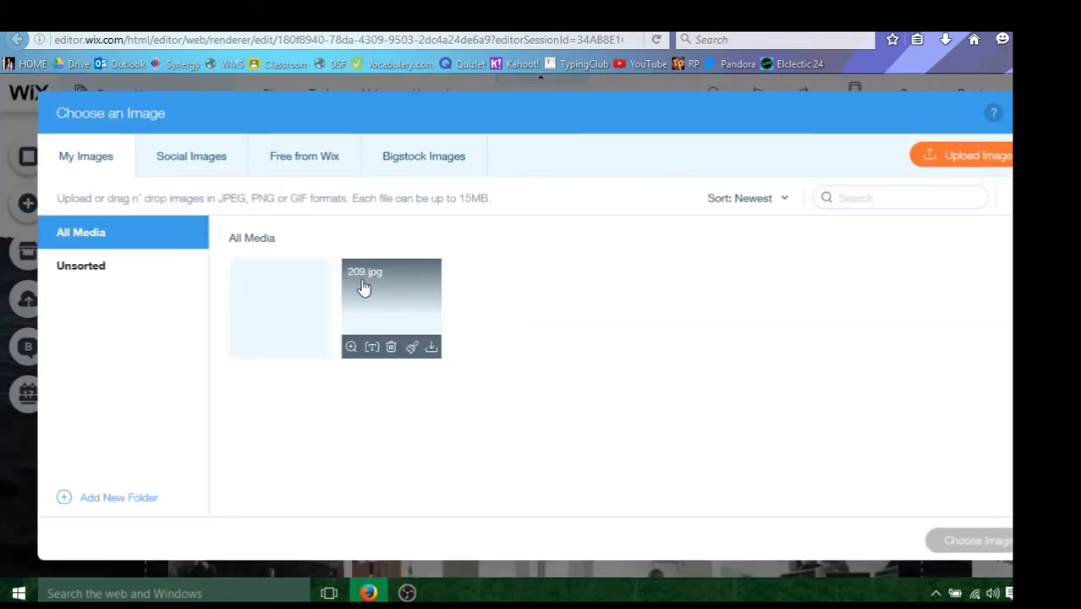
mouse_move(283, 340)
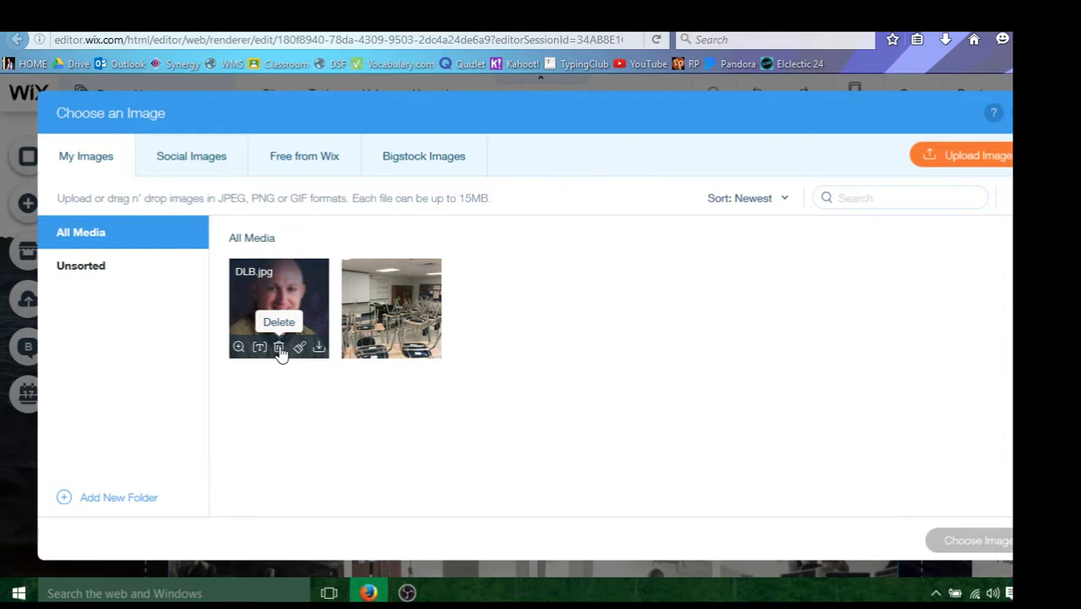
click(280, 349)
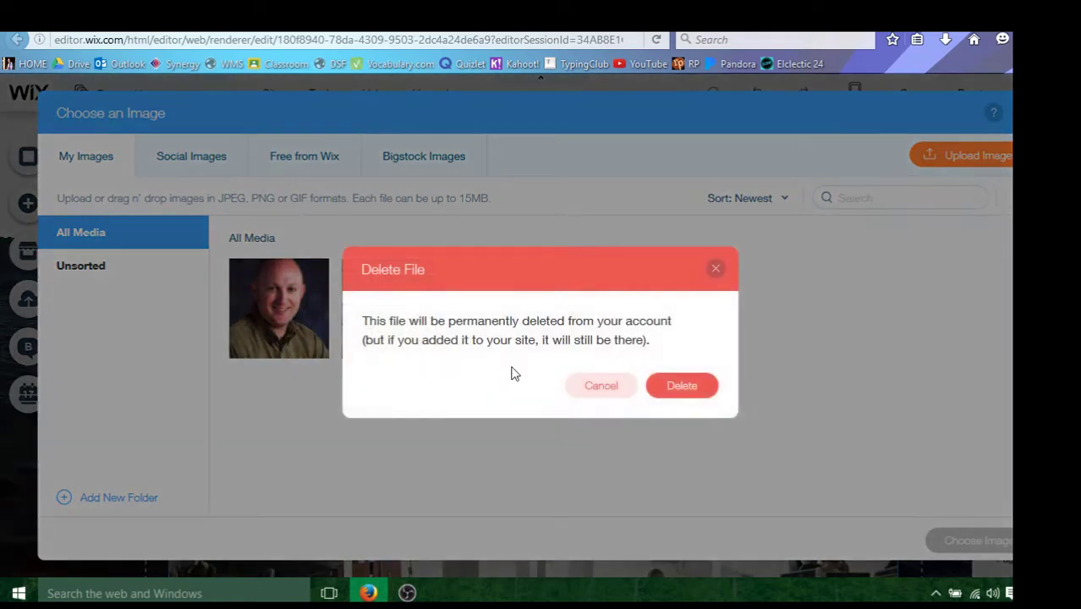
click(689, 385)
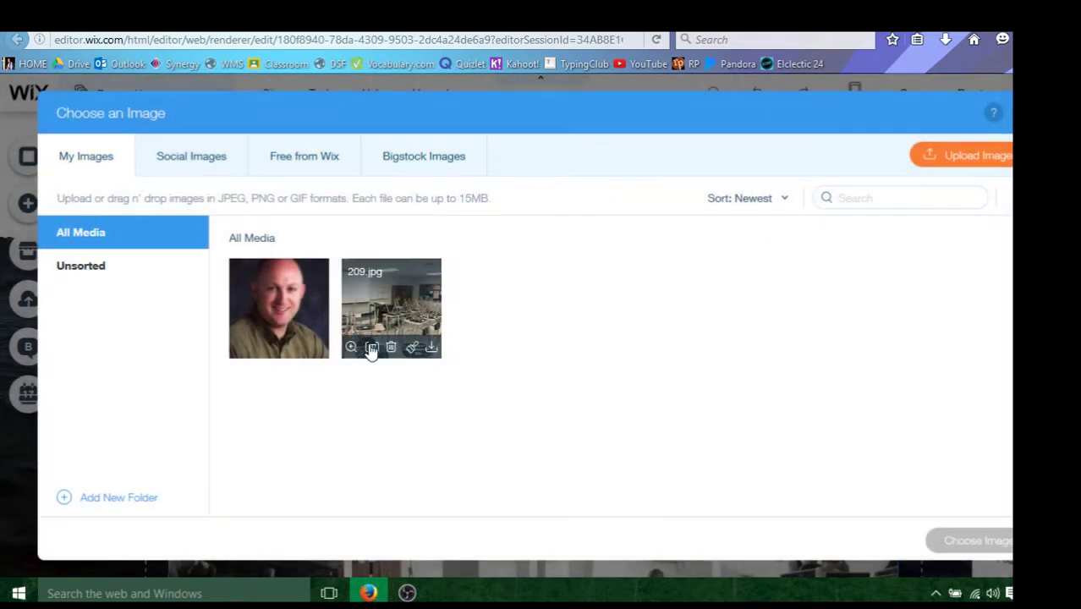
click(277, 349)
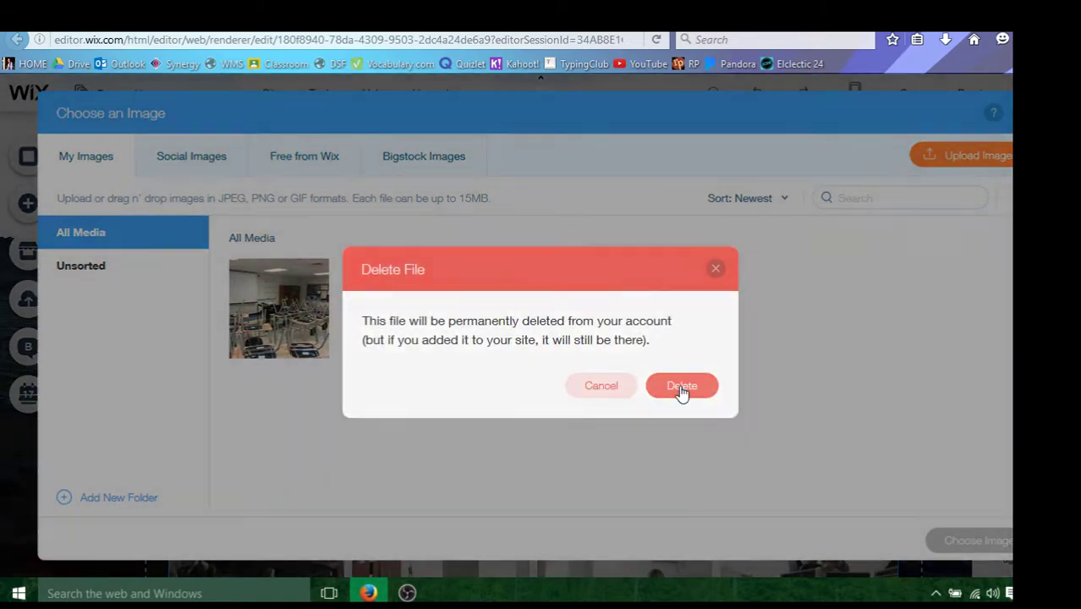
click(683, 388)
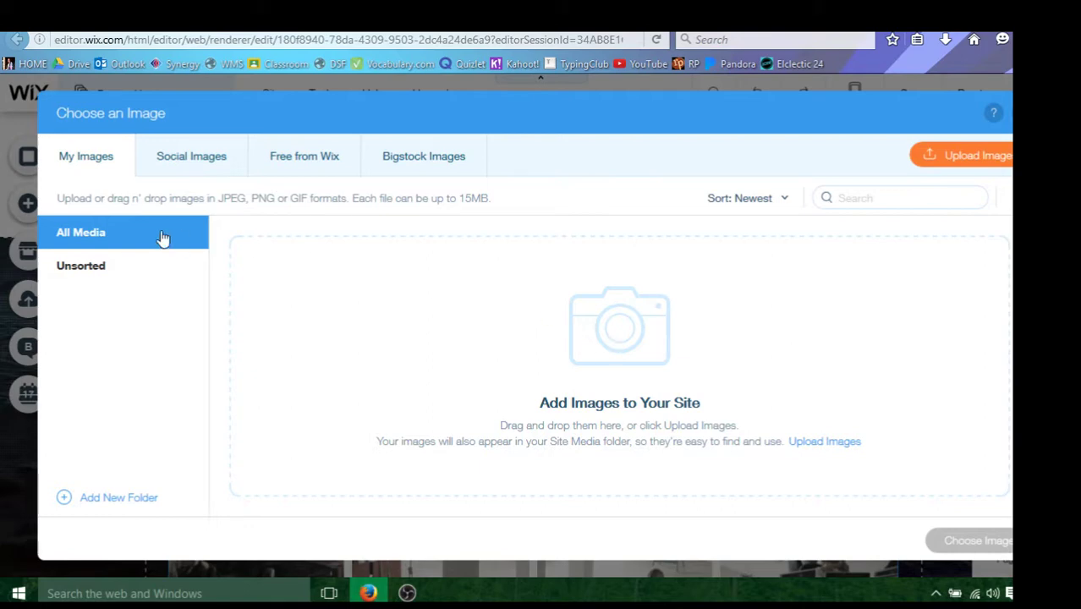
Look through the Unsorted, Social, Free from Wix and Bigstock image sources, and return to the Google image results
click(82, 267)
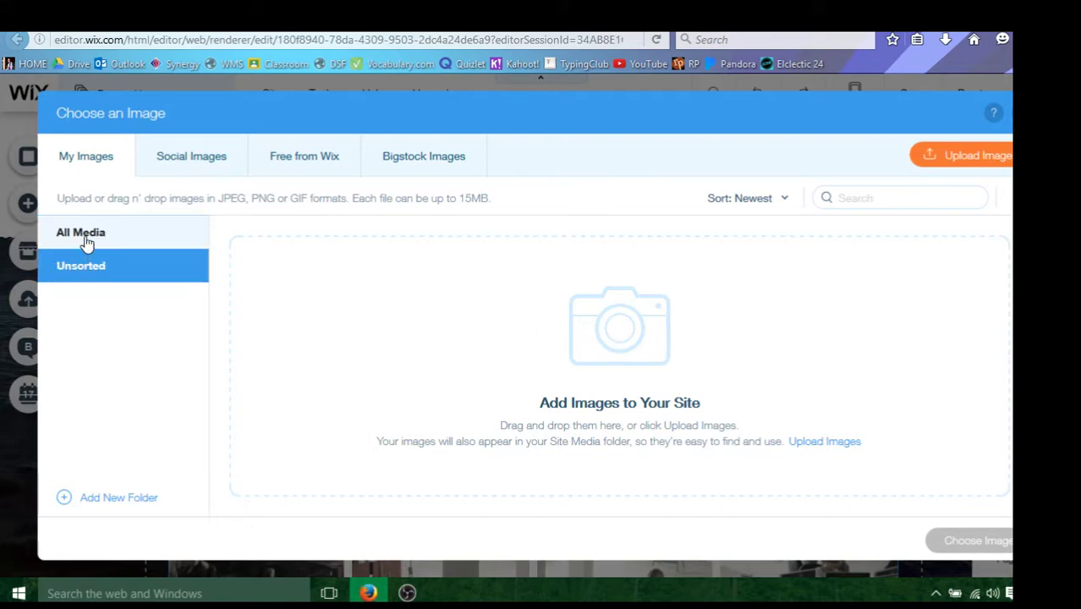
click(83, 236)
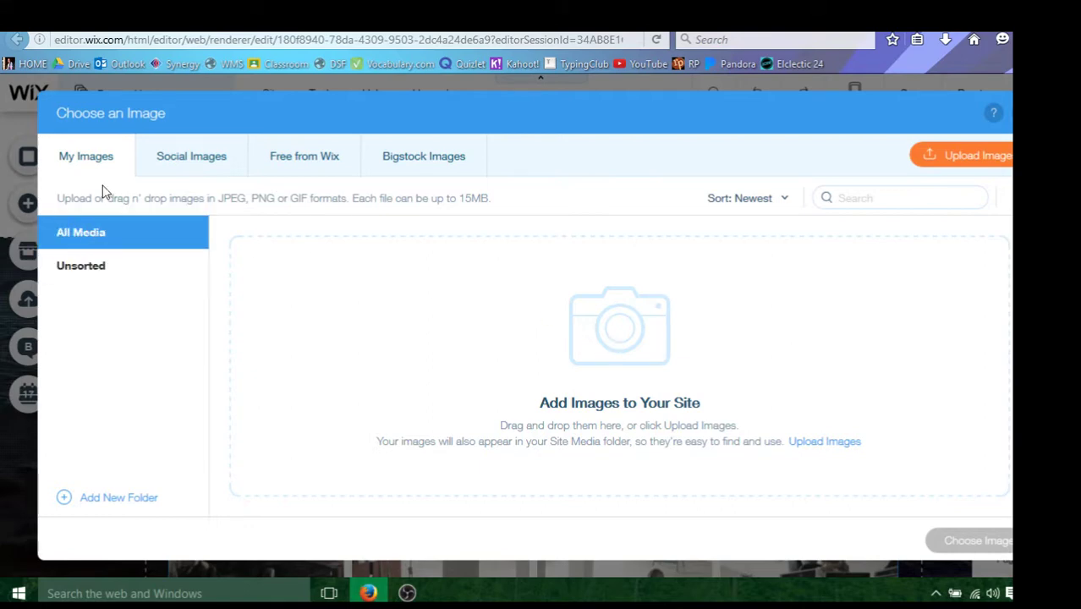
click(195, 169)
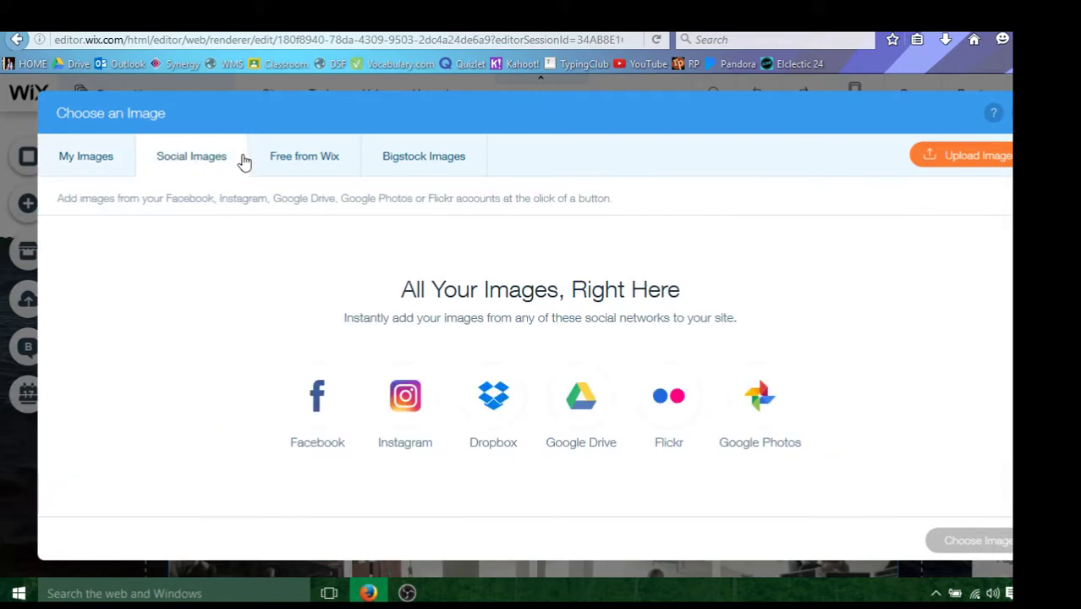
click(302, 162)
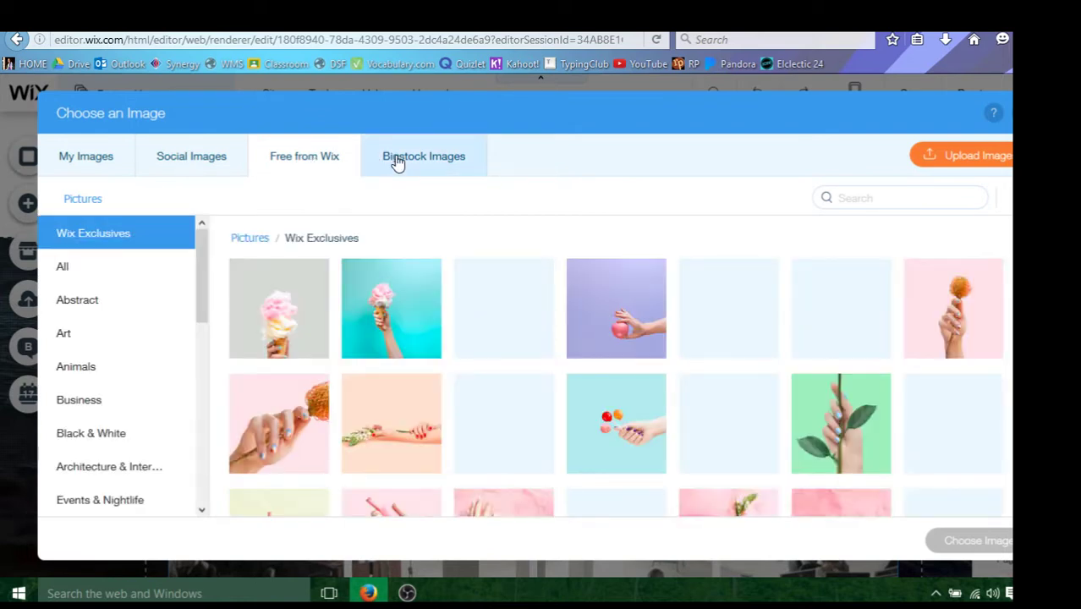
click(397, 163)
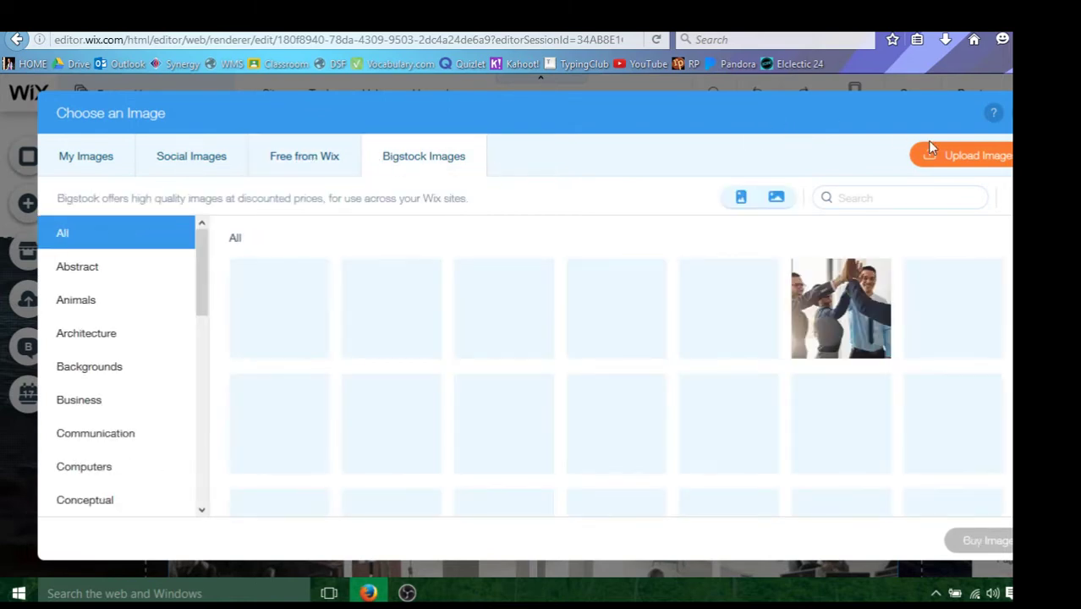
click(404, 20)
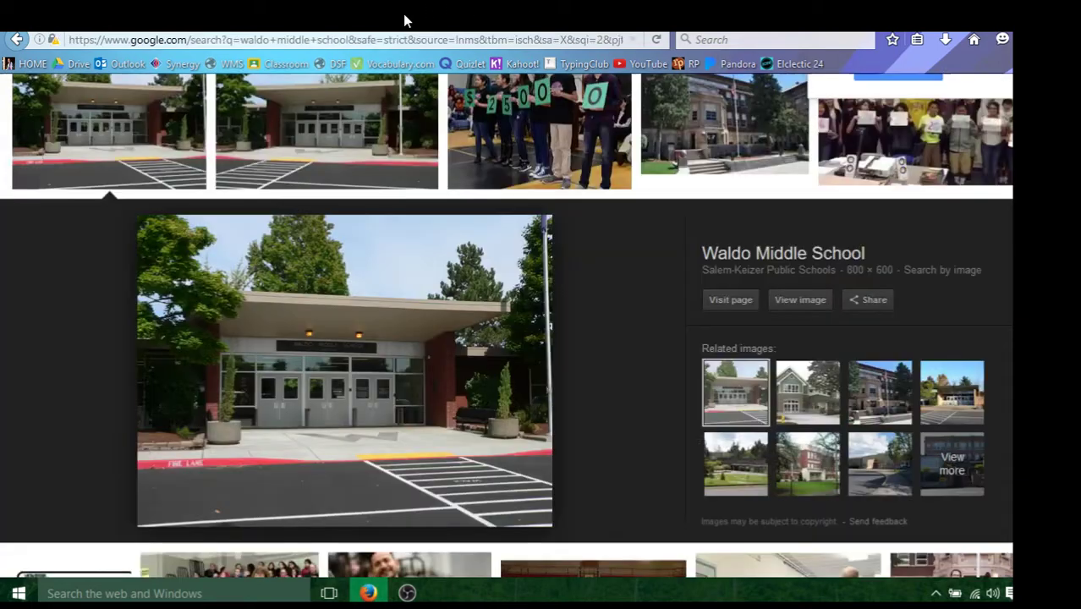
right_click(445, 338)
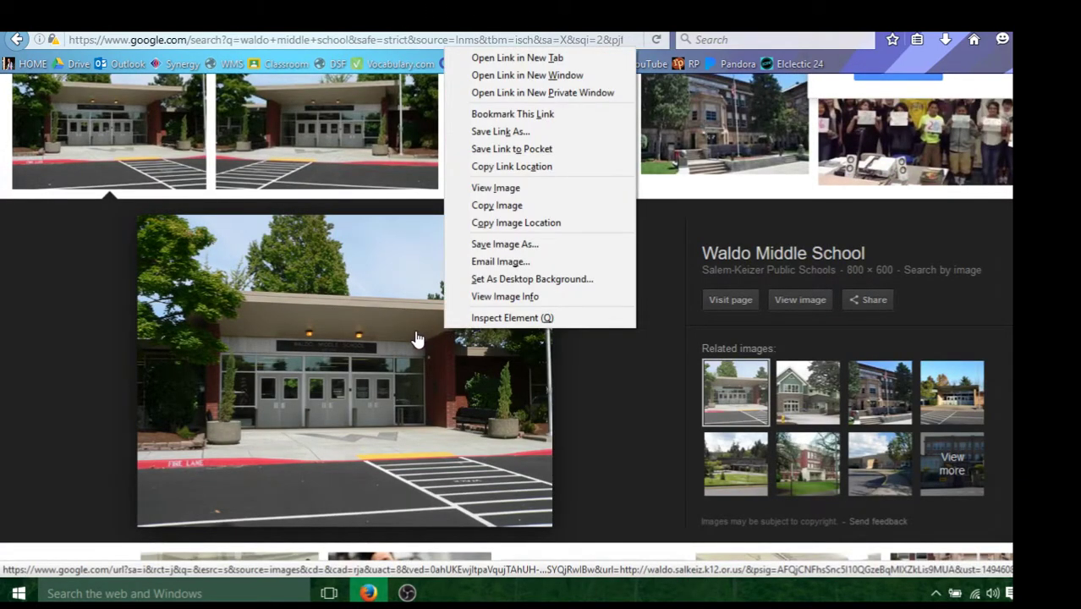
click(417, 338)
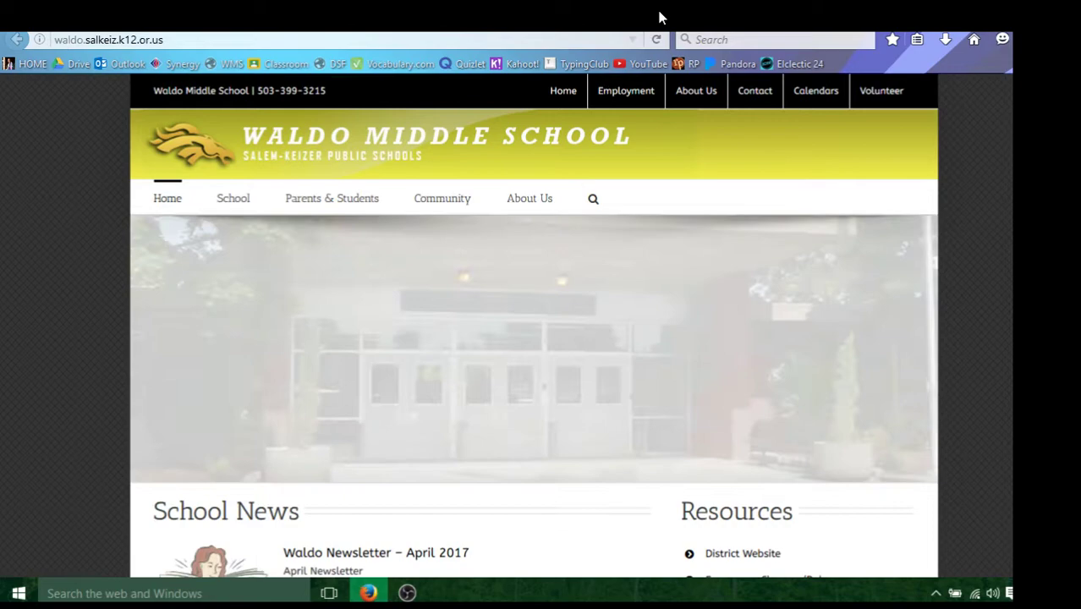
click(659, 17)
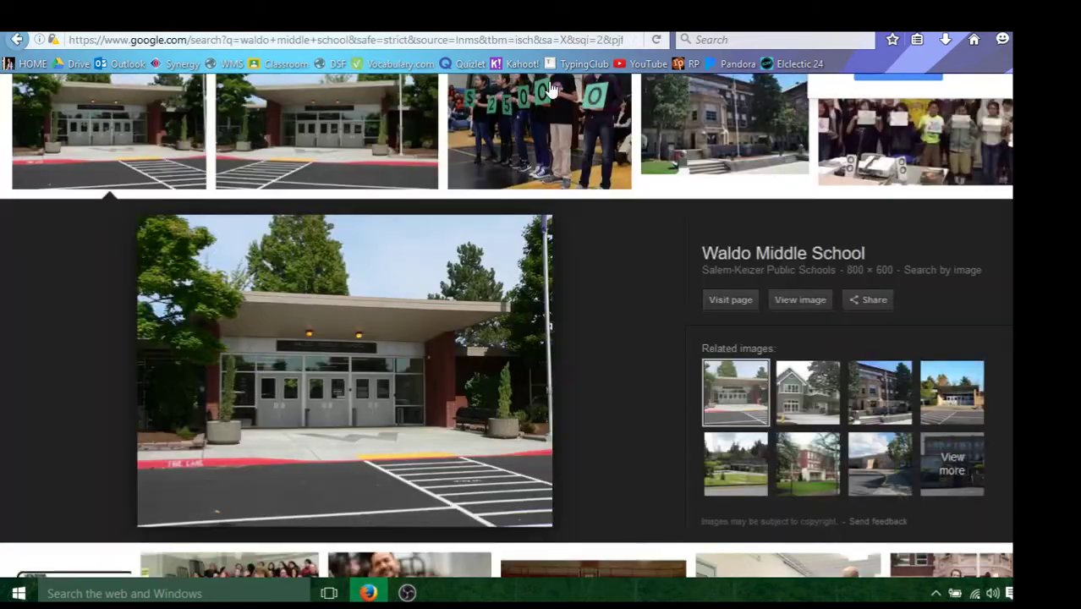
Save the Waldo Middle School entrance picture to the Desktop as "waldo"
right_click(433, 328)
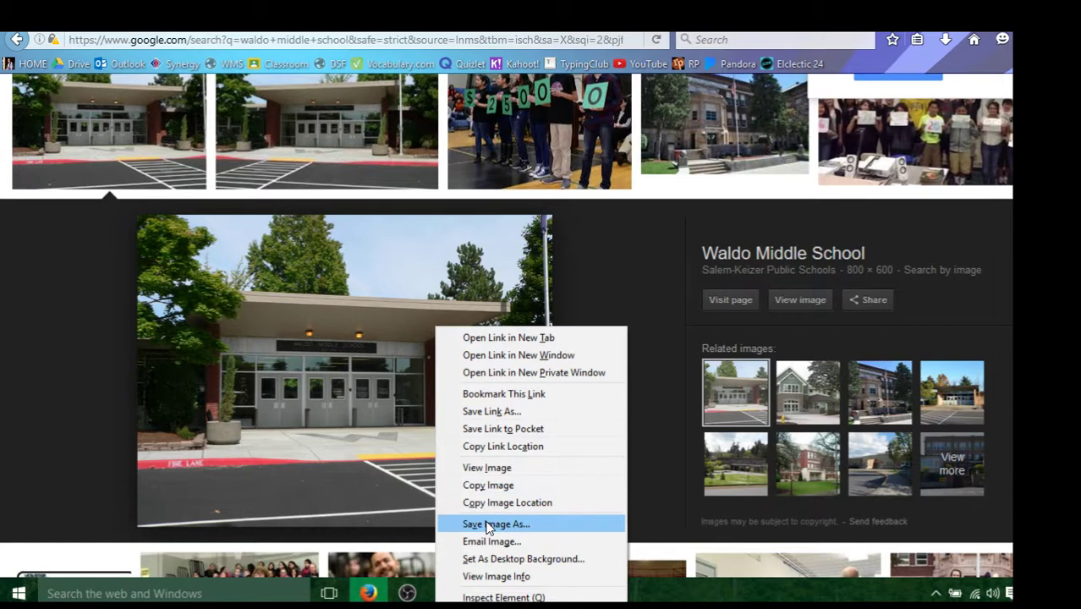
click(489, 524)
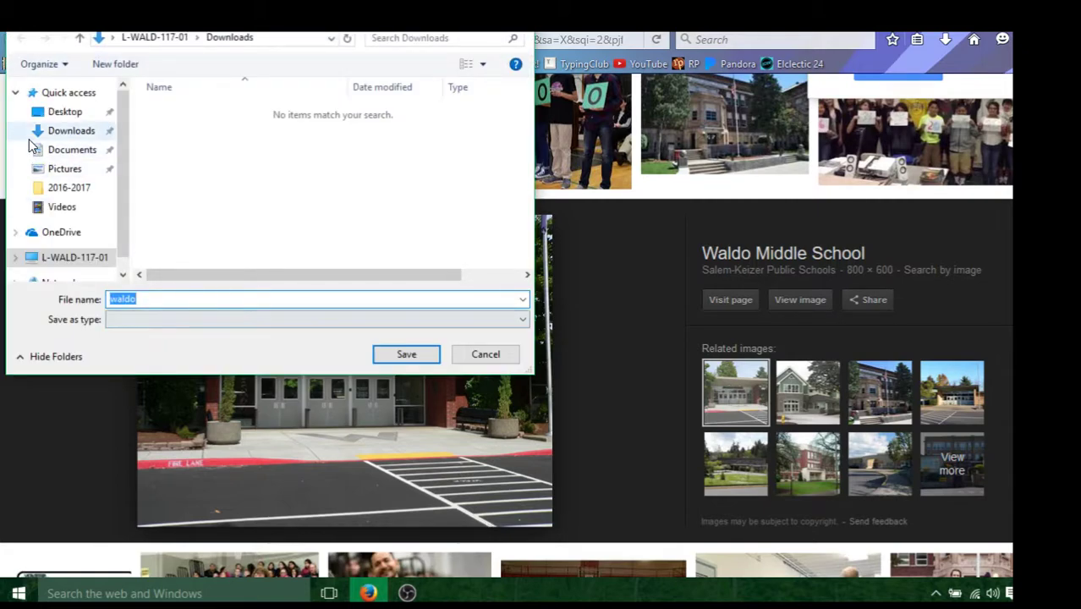
click(49, 117)
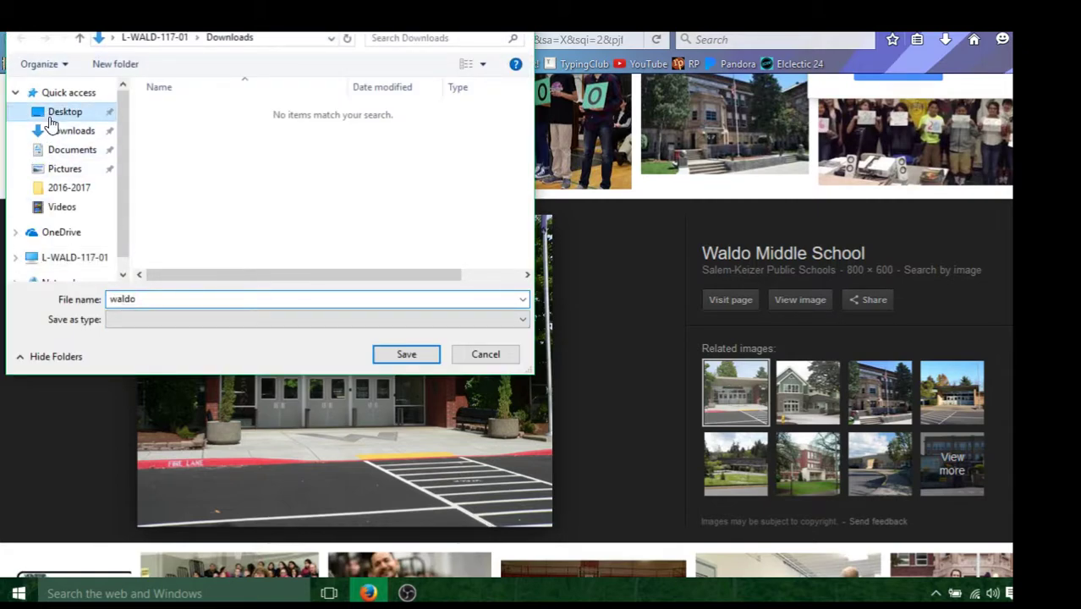
click(394, 358)
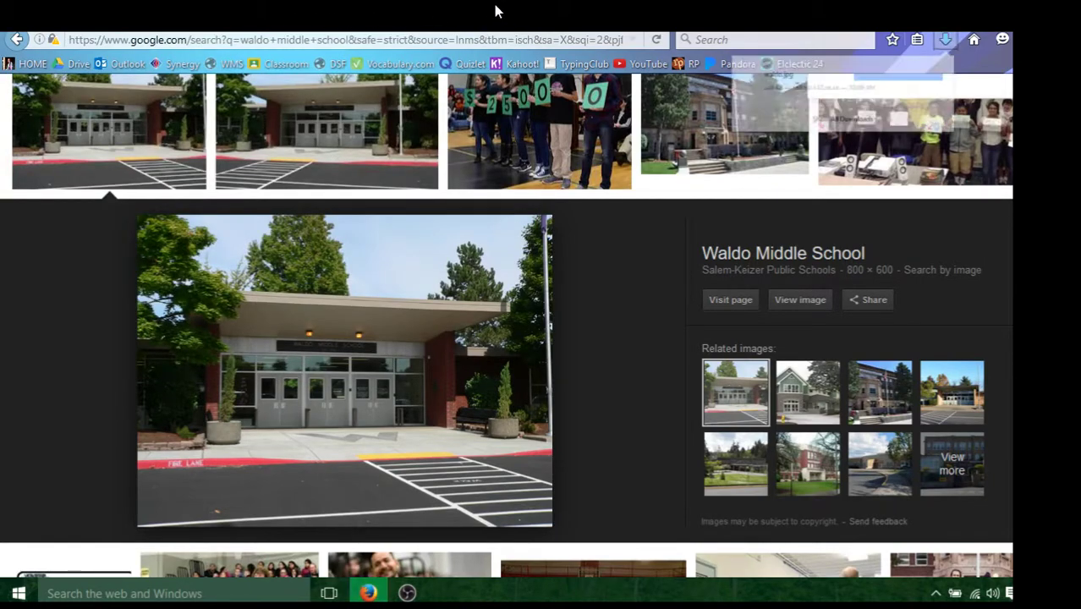
Return to the Wix editor's image chooser and show the My Images collection
click(497, 16)
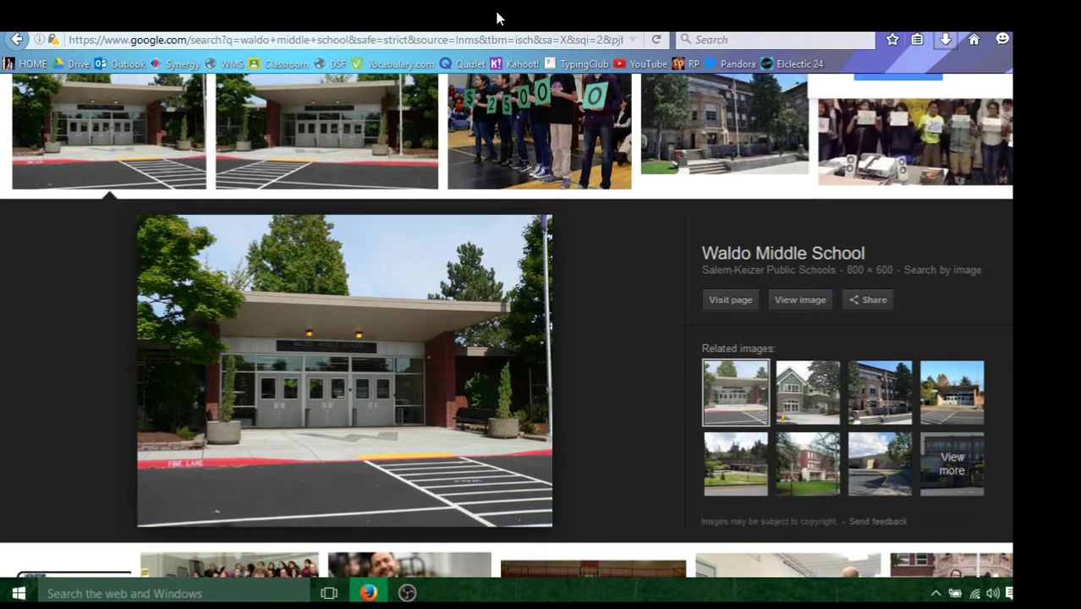
click(497, 17)
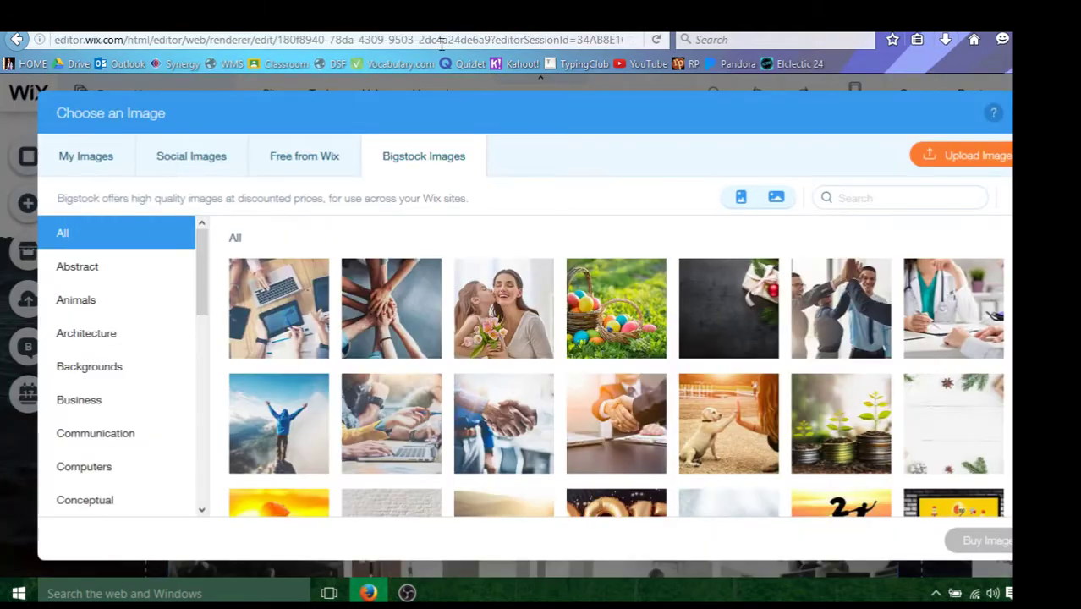
click(87, 161)
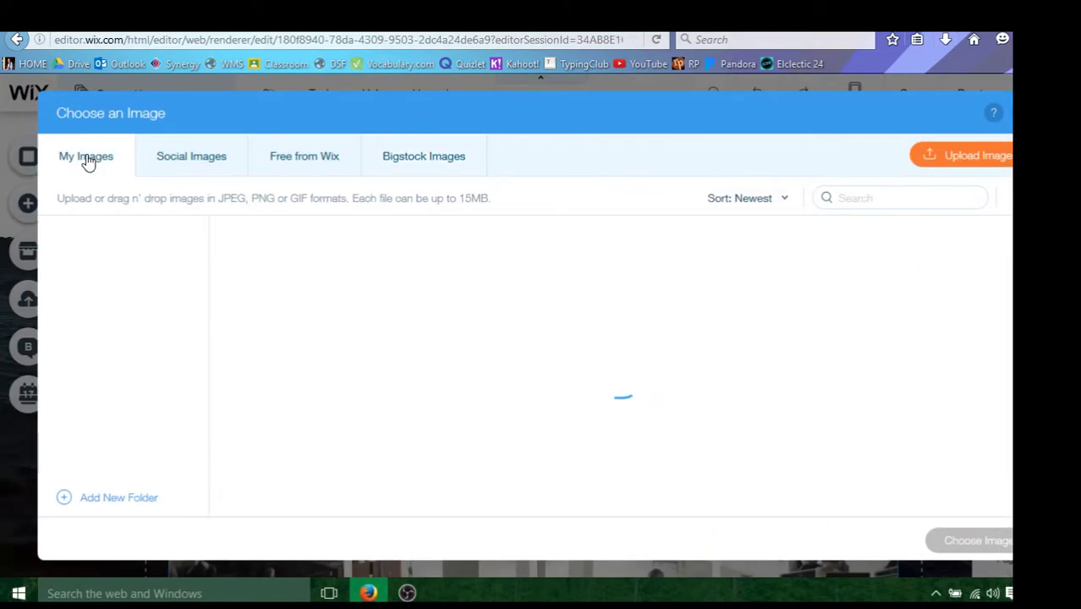
Upload the "waldo" picture from the Desktop and use it in place of the Home page's office picture
click(970, 173)
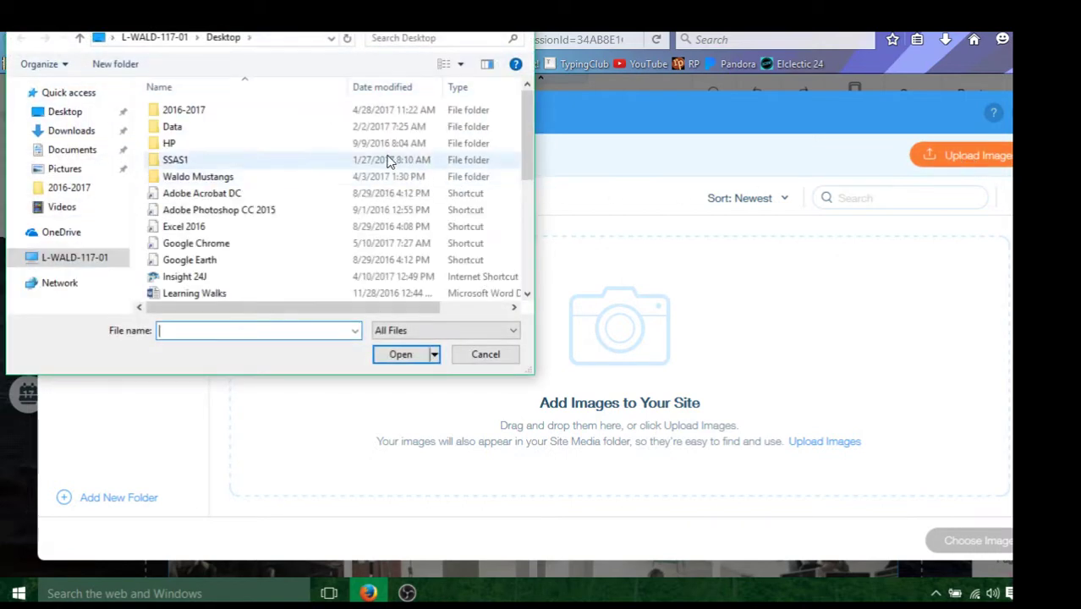
scroll(308, 165, down, 4)
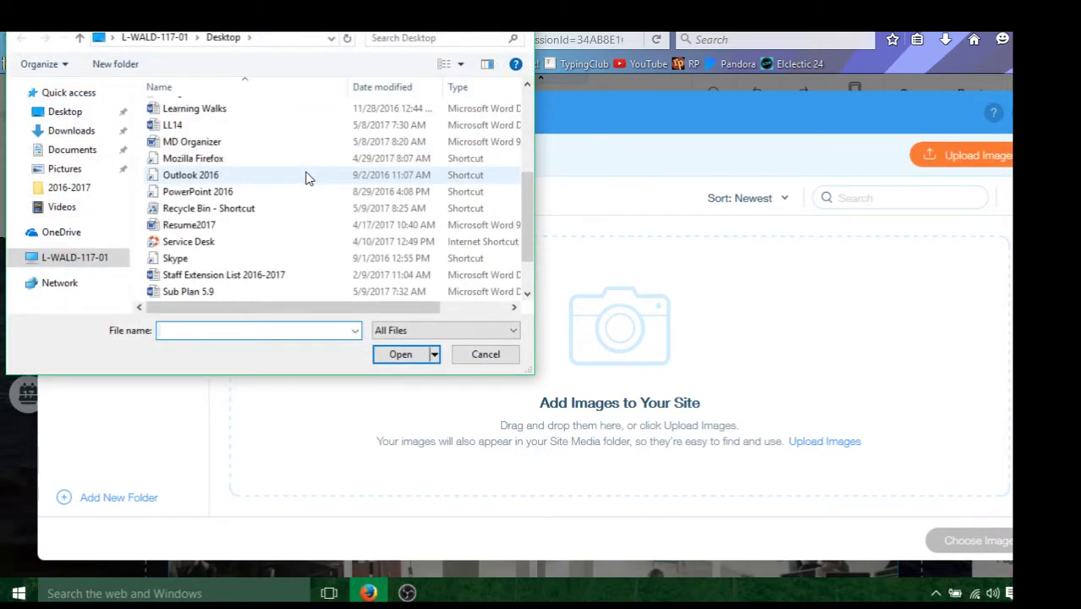
scroll(307, 179, down, 1)
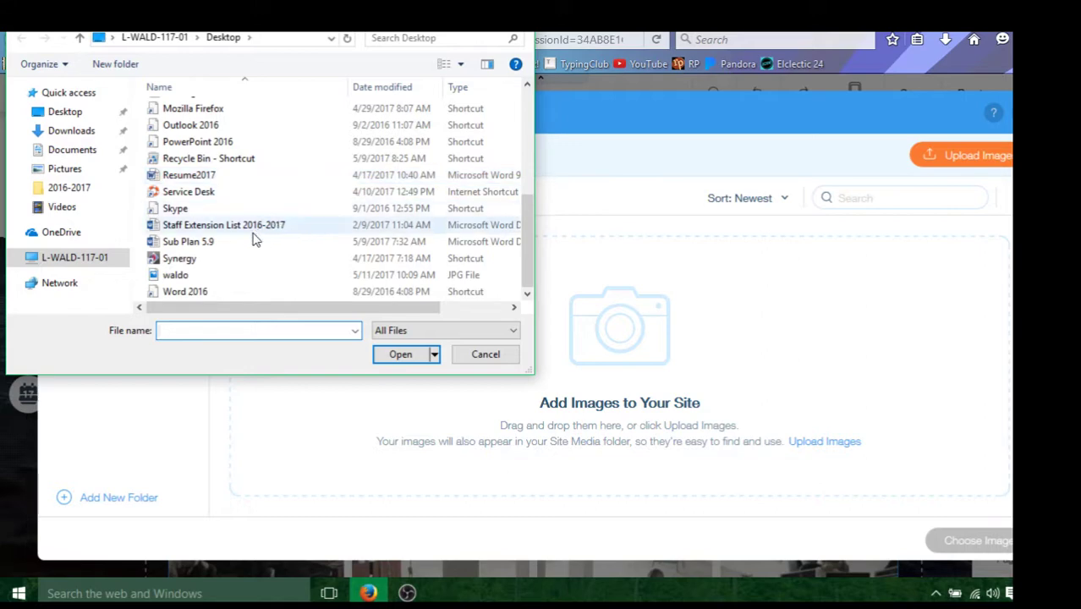
scroll(235, 233, up, 1)
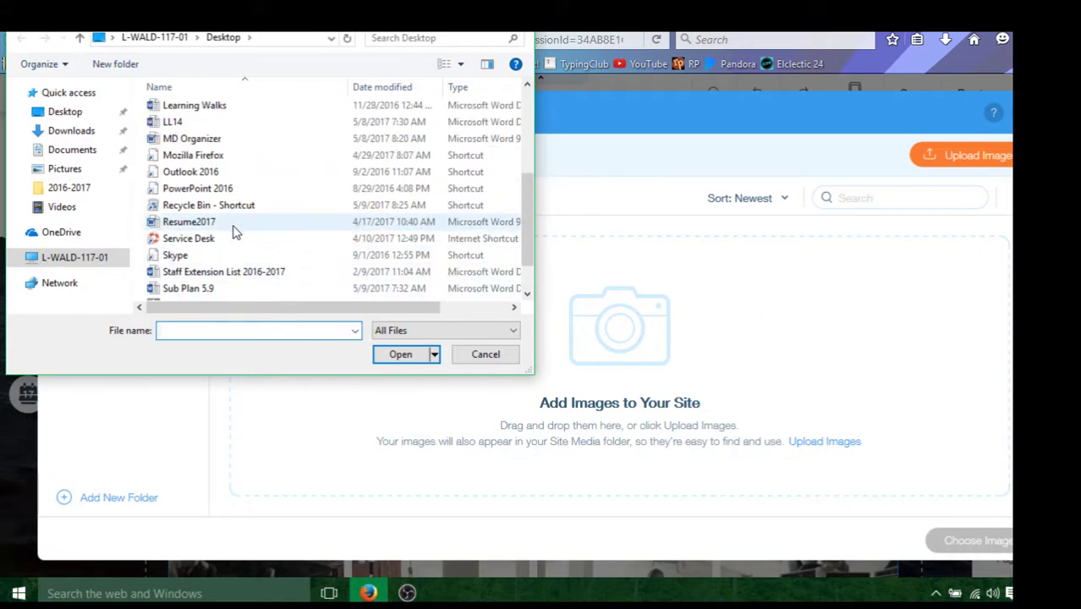
scroll(240, 213, up, 1)
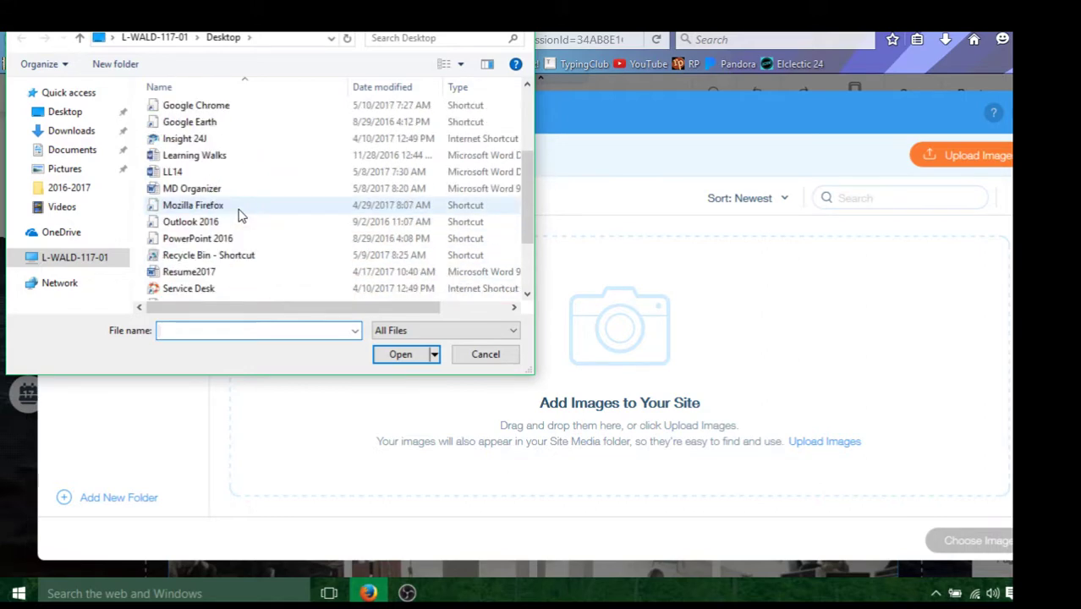
scroll(239, 216, up, 2)
scroll(241, 215, up, 1)
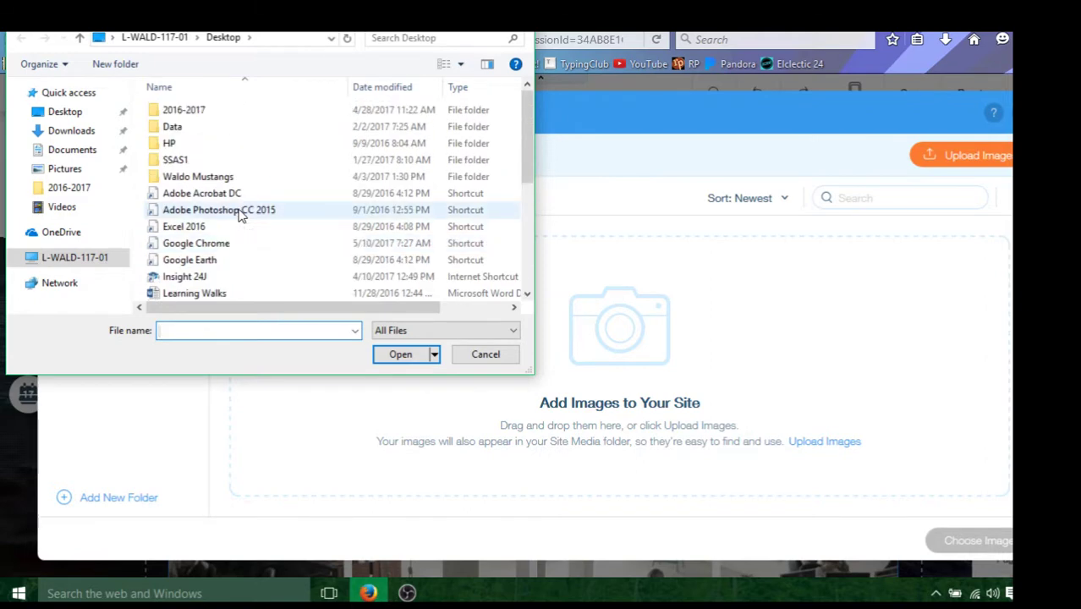
scroll(240, 214, down, 5)
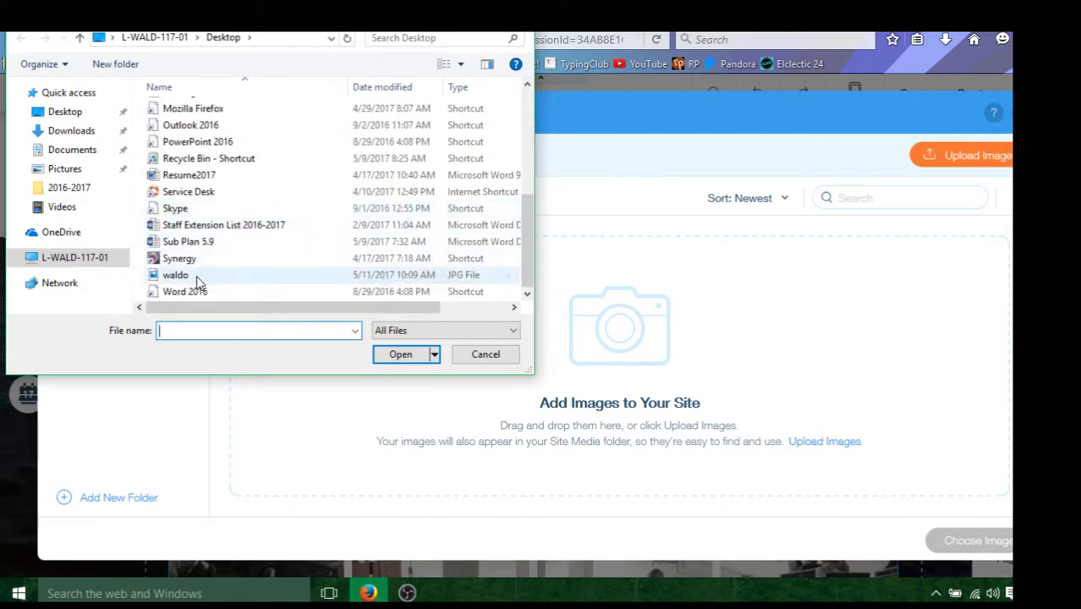
click(195, 278)
click(386, 354)
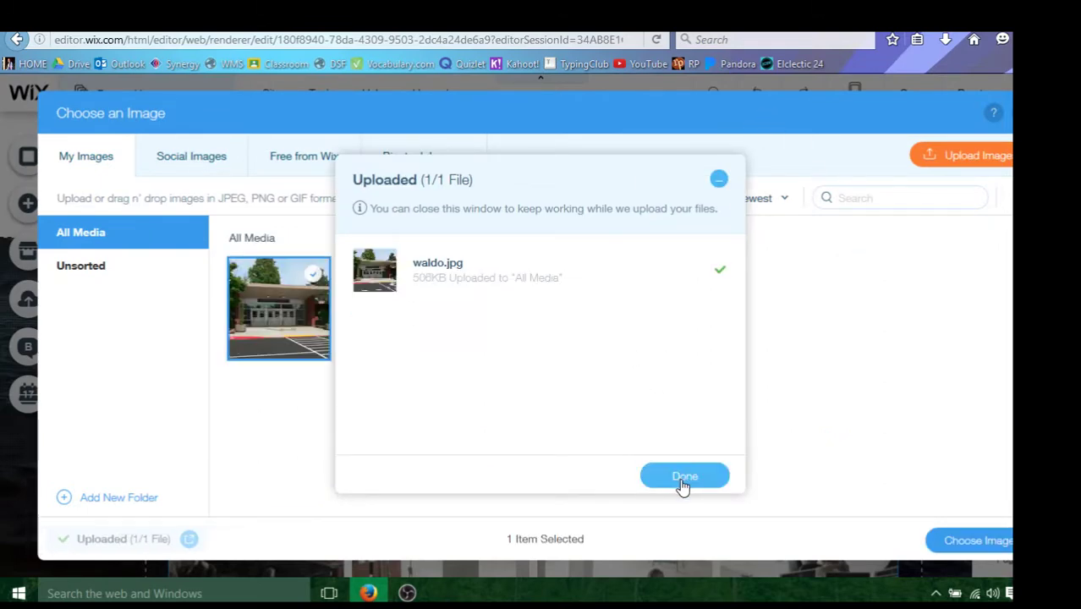
click(683, 477)
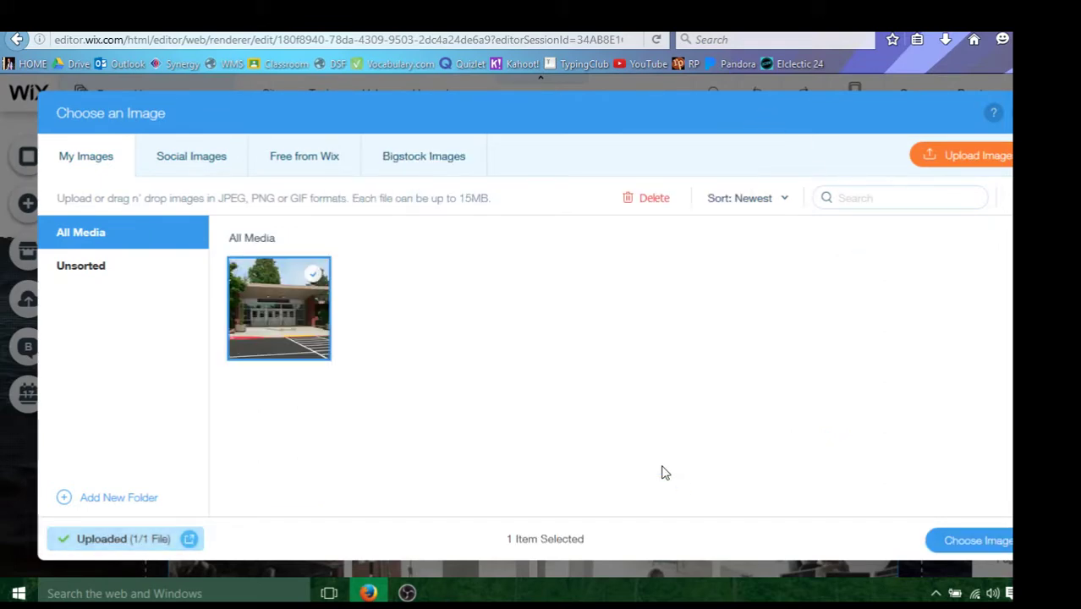
click(982, 538)
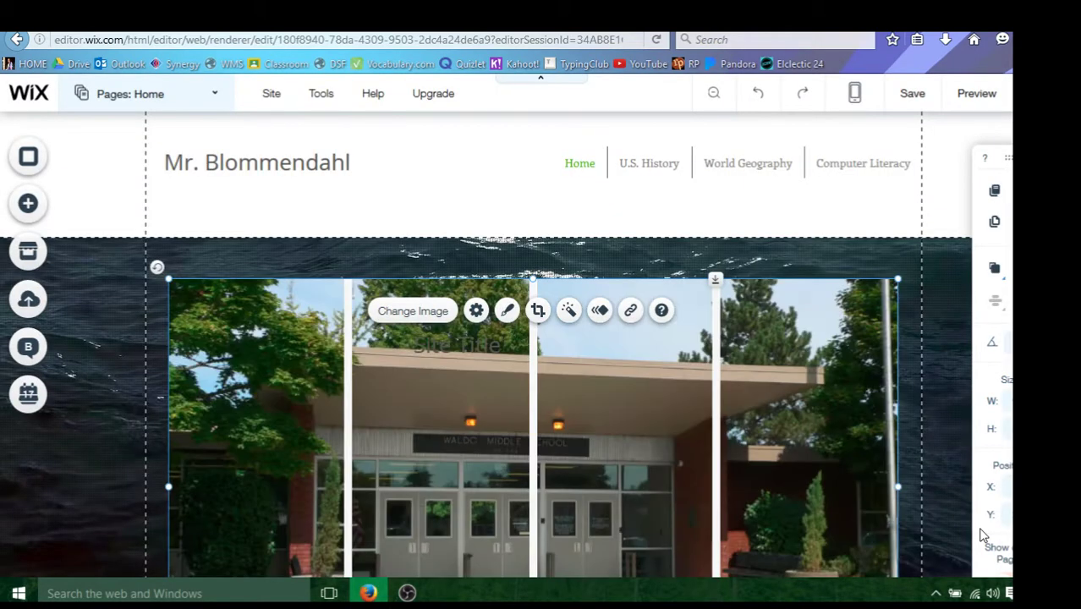
Change the text of the green Branding button on the school photo to "HOME"
scroll(947, 325, down, 3)
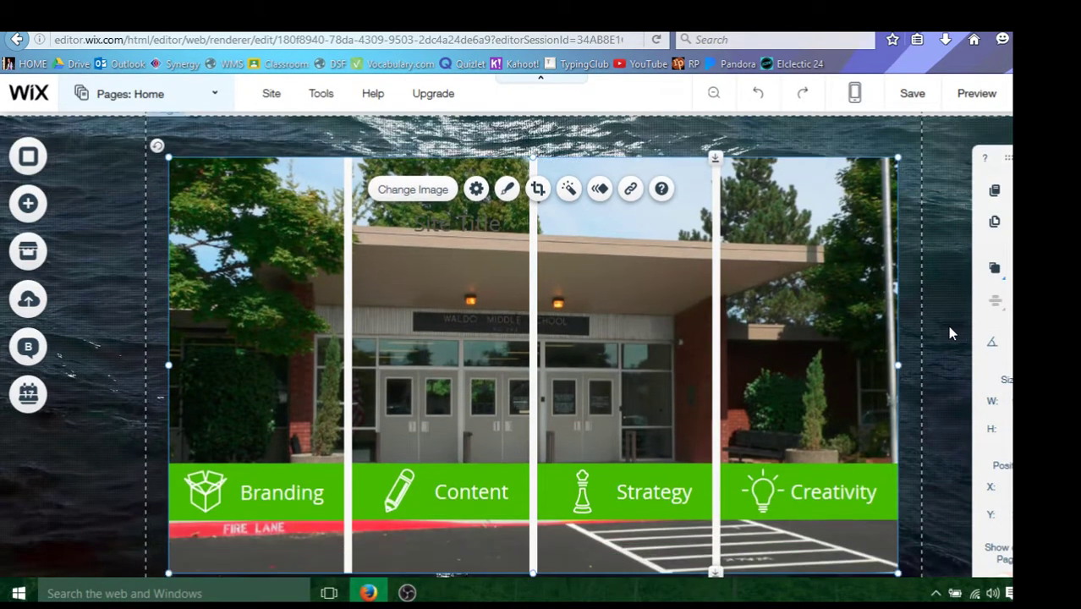
scroll(951, 333, down, 1)
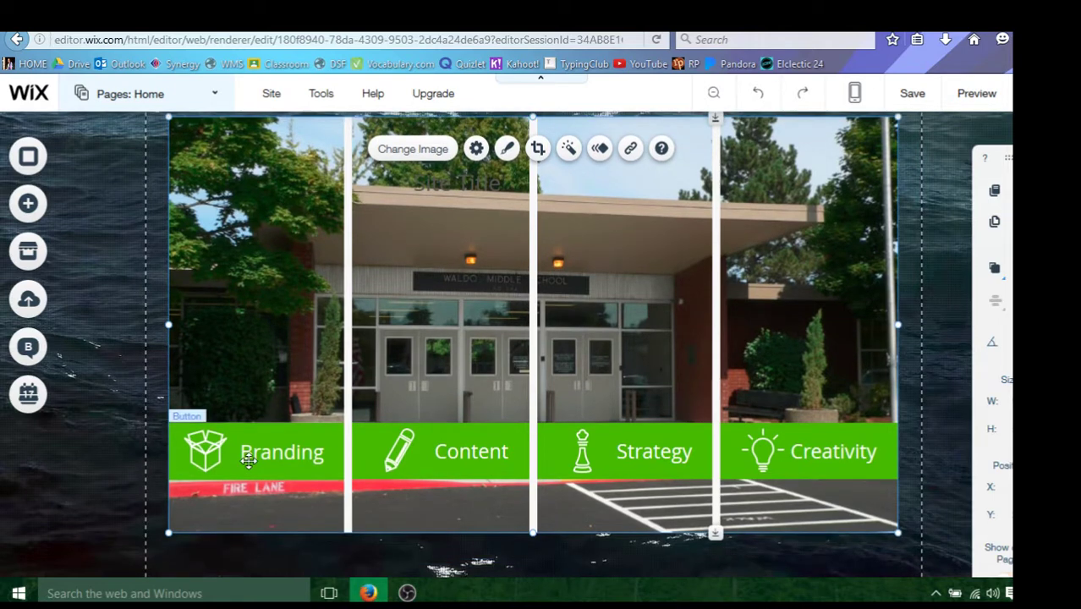
click(248, 460)
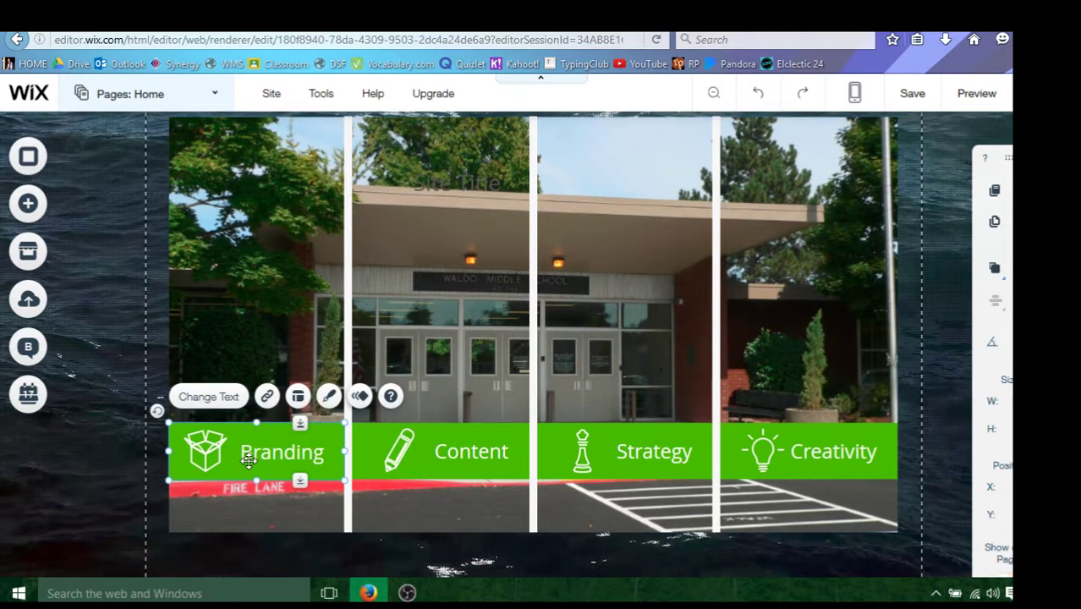
click(227, 403)
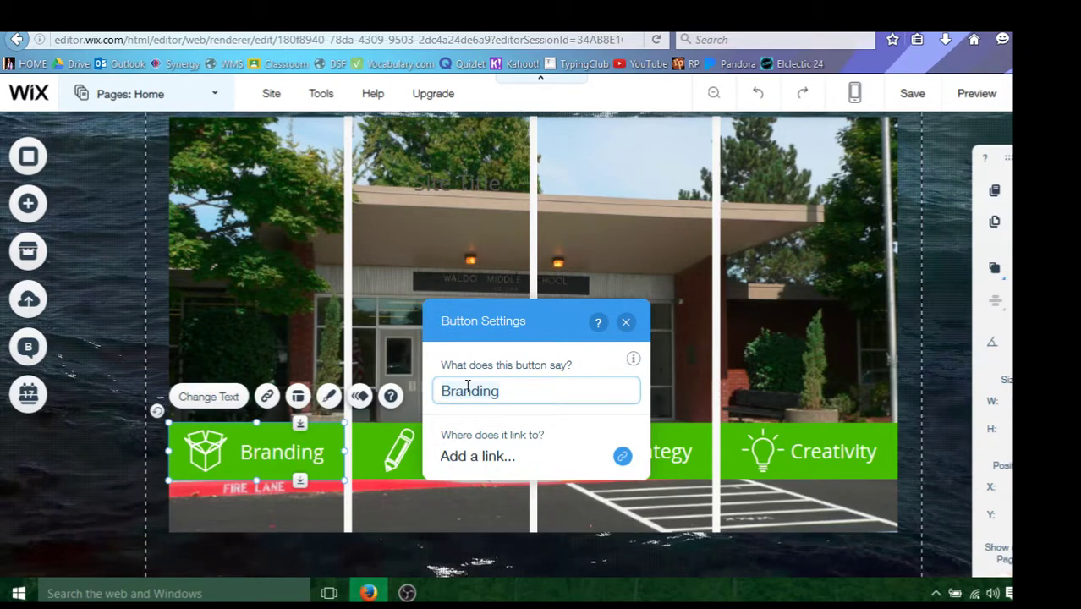
double_click(468, 390)
text(HOME)
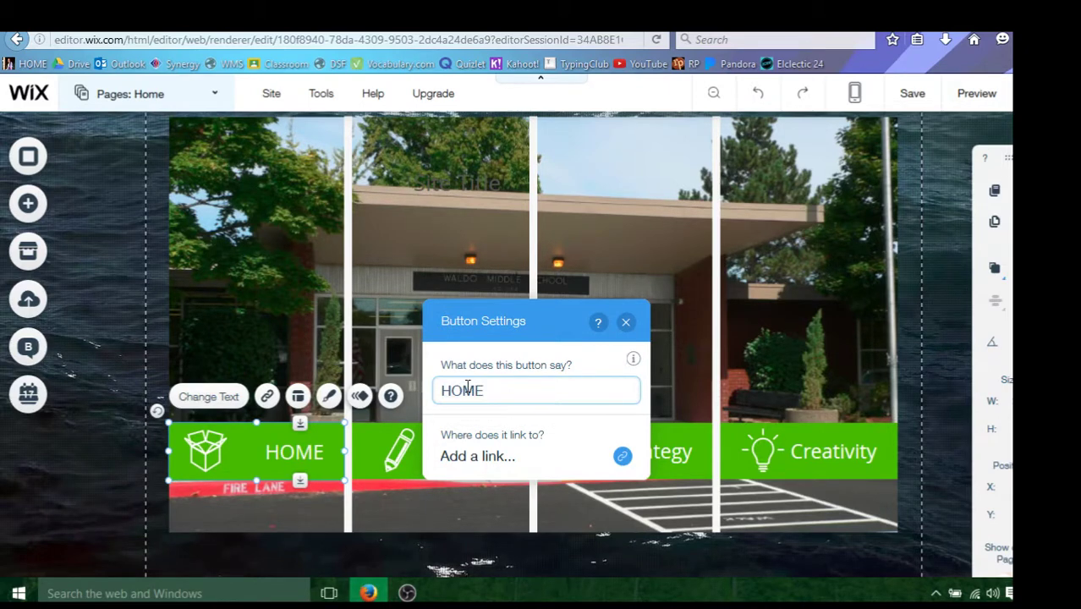
click(546, 338)
click(626, 322)
Change the text of the green Content button to "U.S. History" and close its settings
click(445, 449)
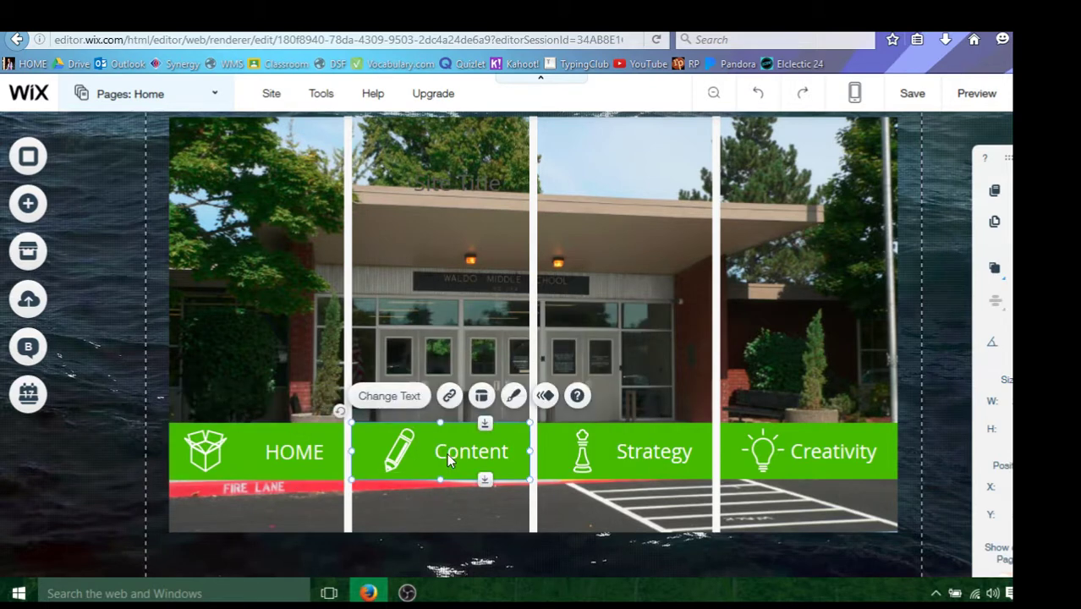
click(402, 402)
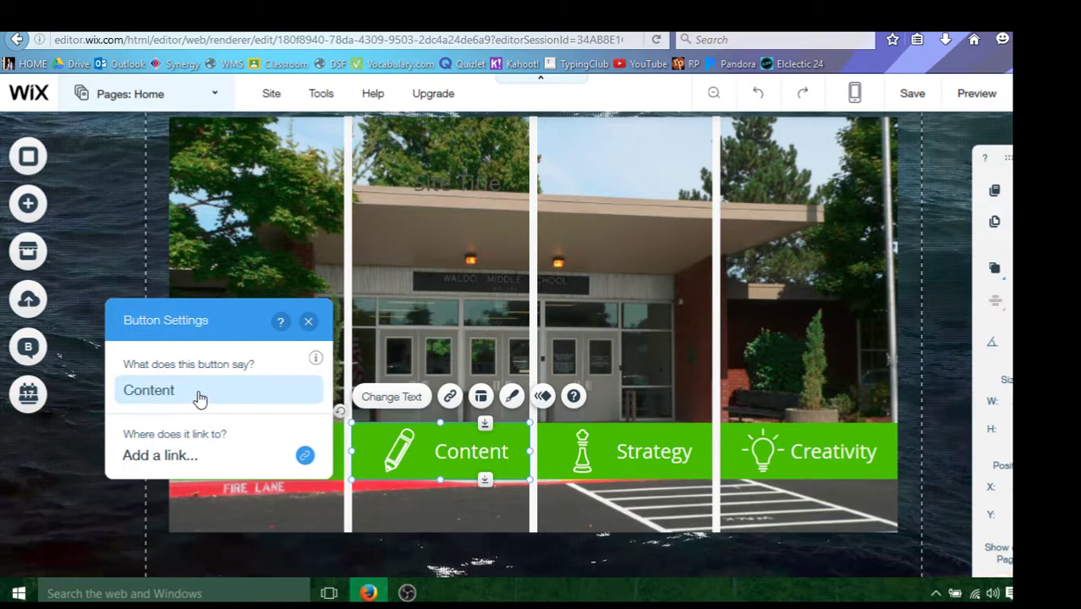
click(177, 389)
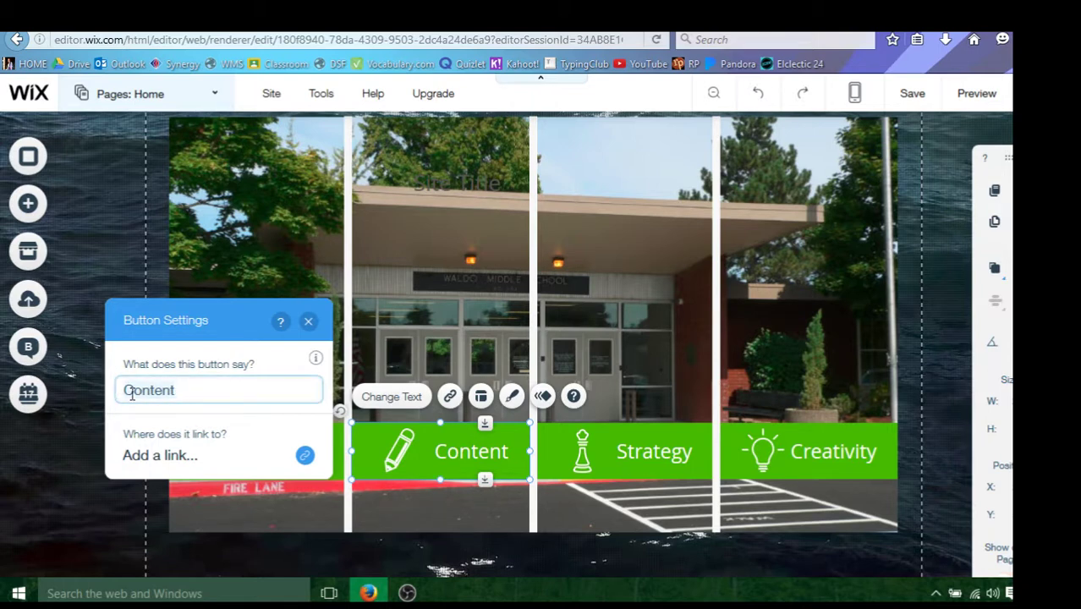
text(U.S. His)
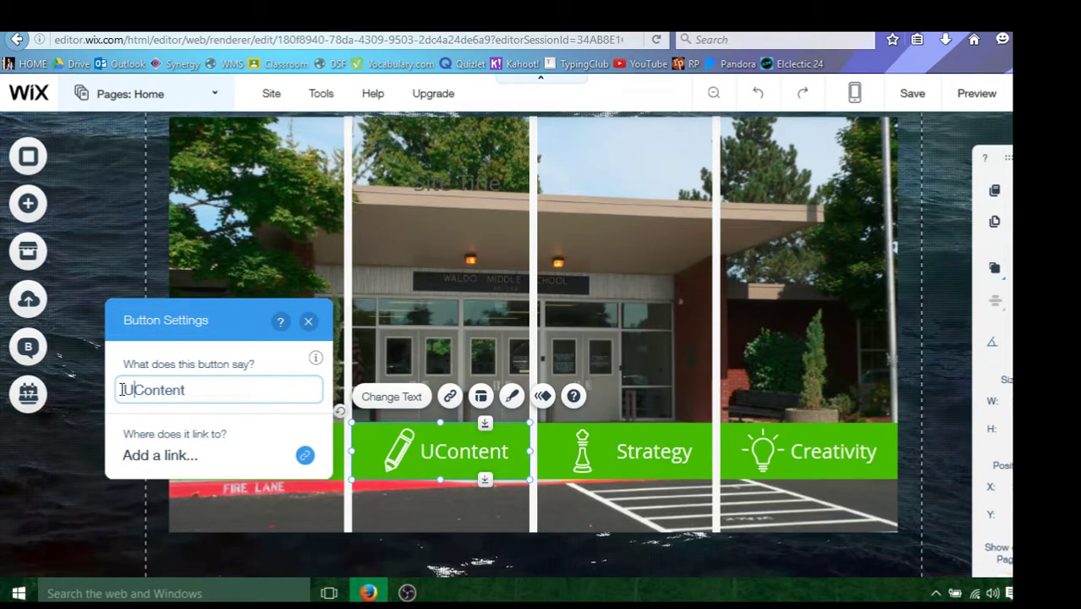
text(tory)
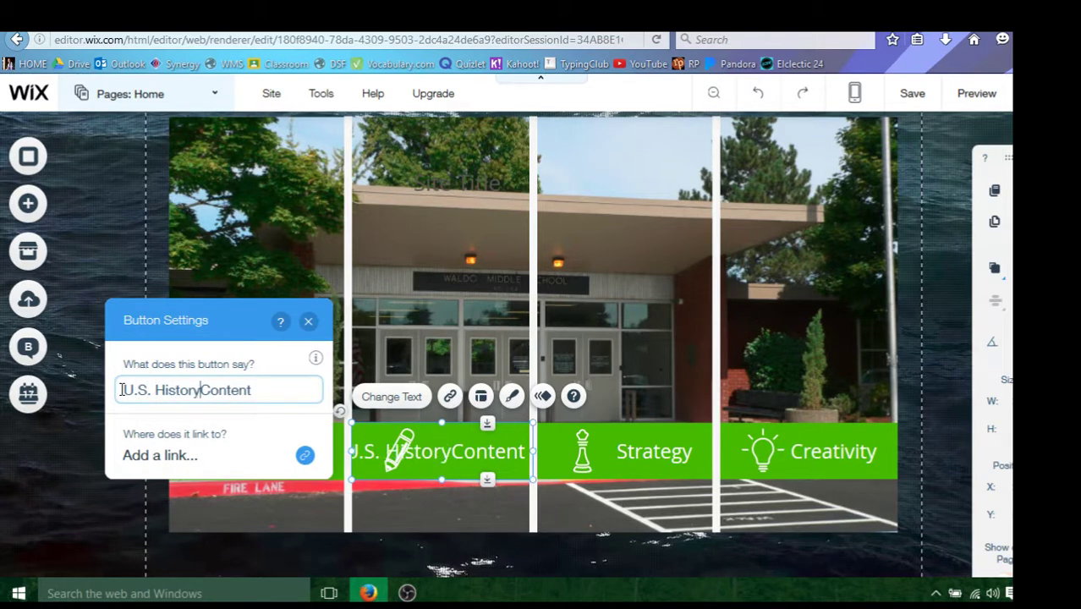
key(Delete)
key(Delete)
key(Delete)
key(Delete)
key(Delete)
key(Delete)
key(Delete)
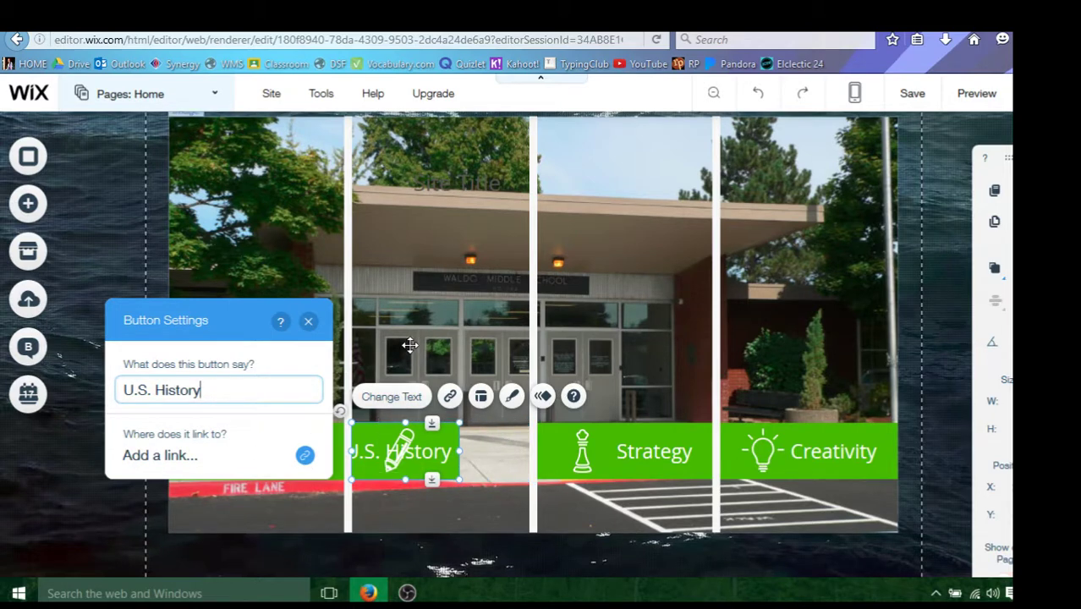
click(391, 364)
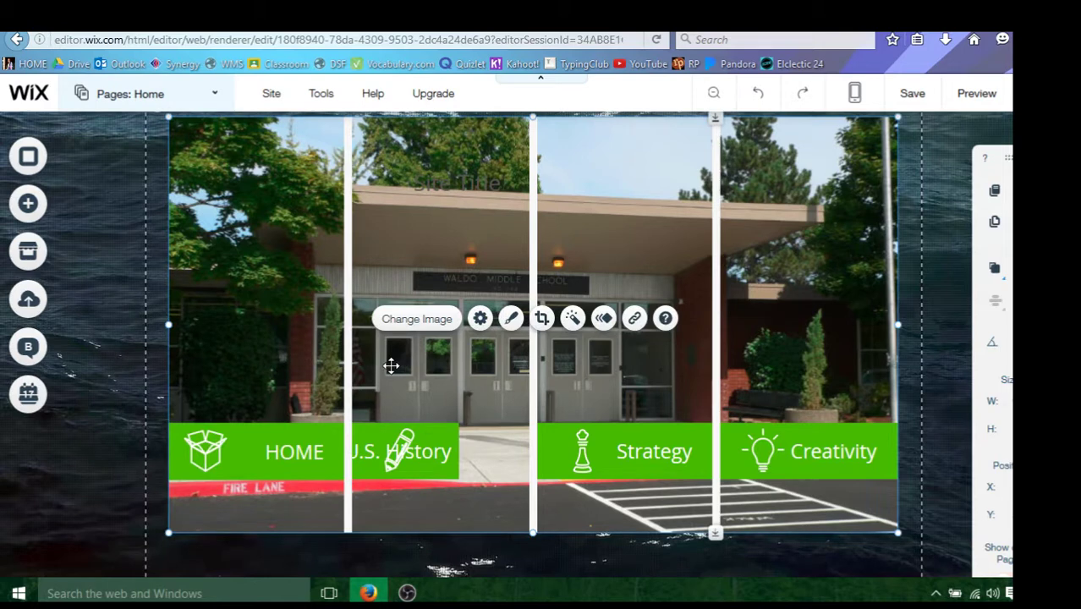
Delete the pencil icon on the U.S. History button and the box icon on the HOME button
click(409, 441)
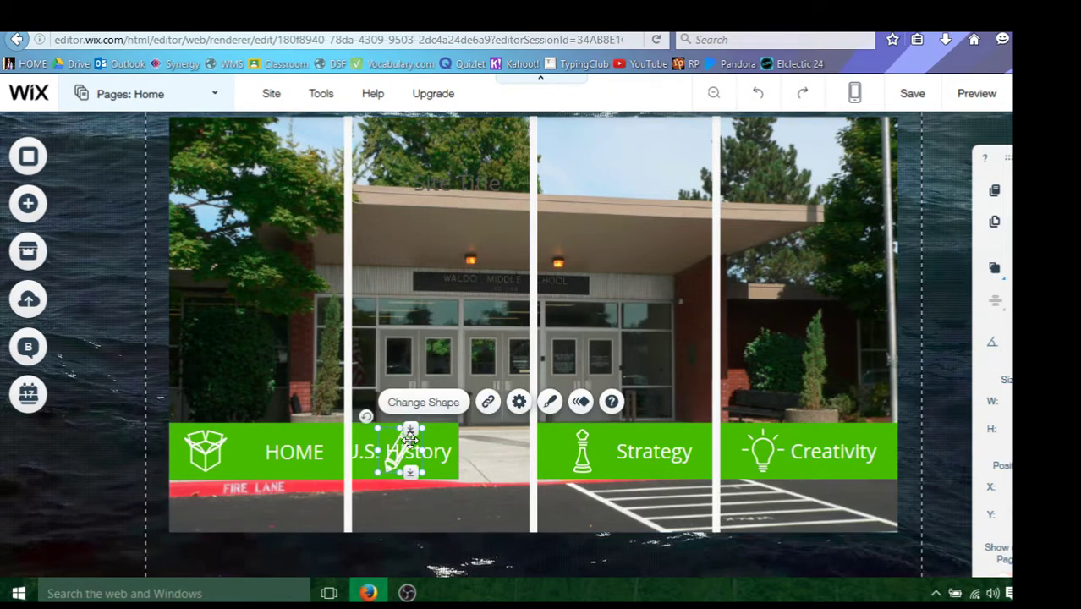
key(Delete)
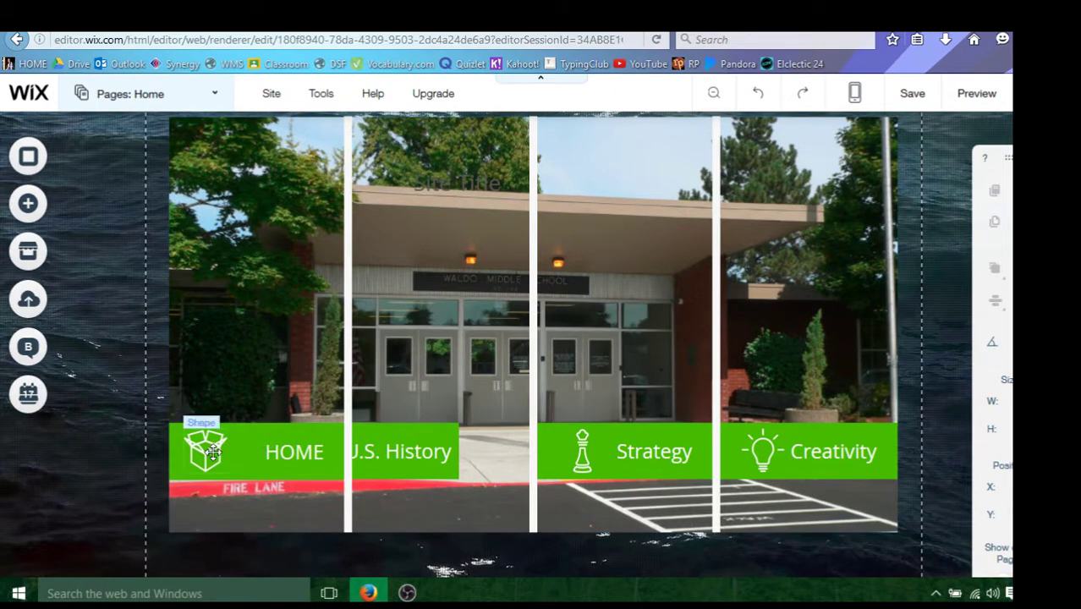
click(213, 451)
key(Delete)
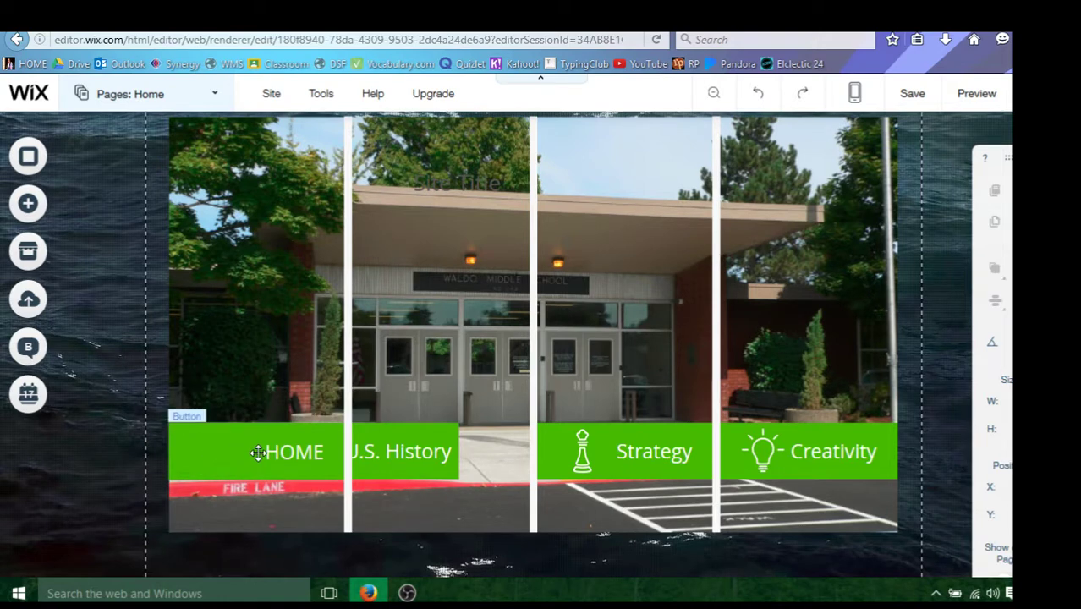
Resize the HOME button to about 222 by 71 so it fits the first column of the photo
click(263, 453)
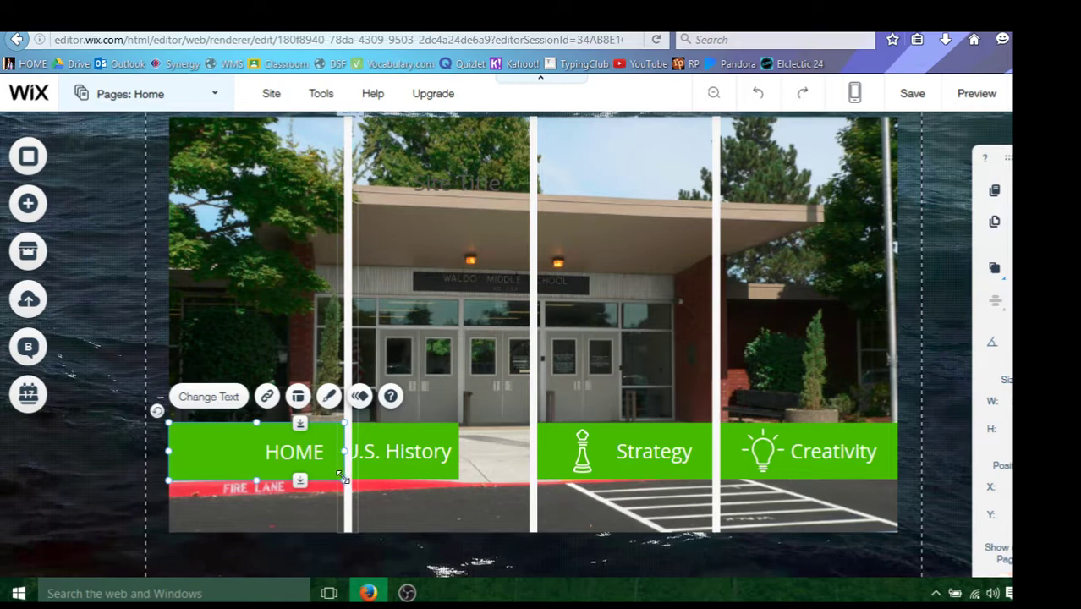
mouse_move(340, 475)
mouse_down()
mouse_move(321, 458)
mouse_move(349, 472)
mouse_up()
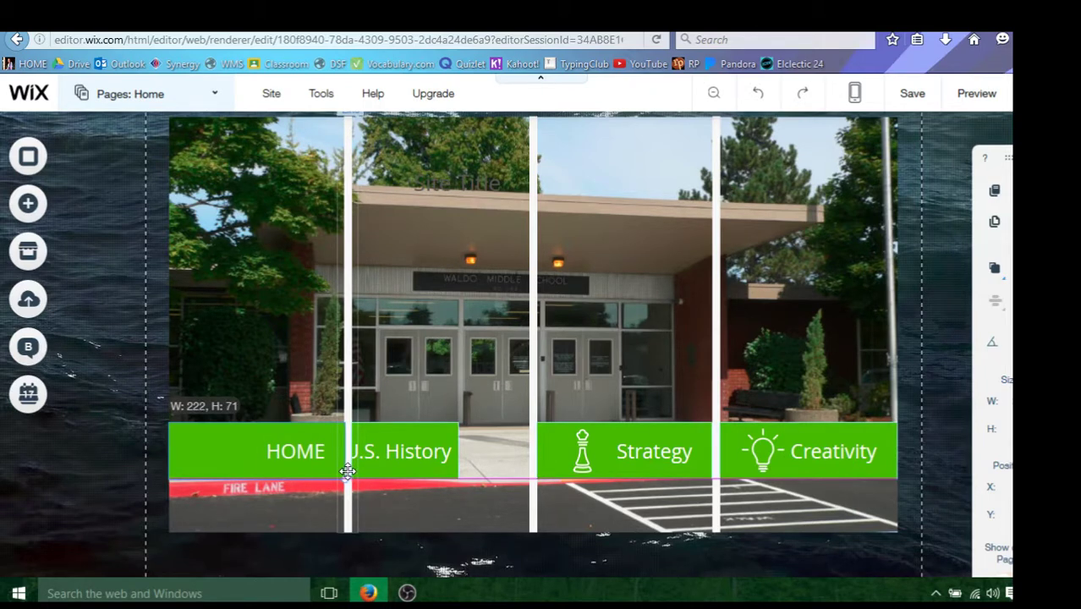
drag(347, 471, 349, 472)
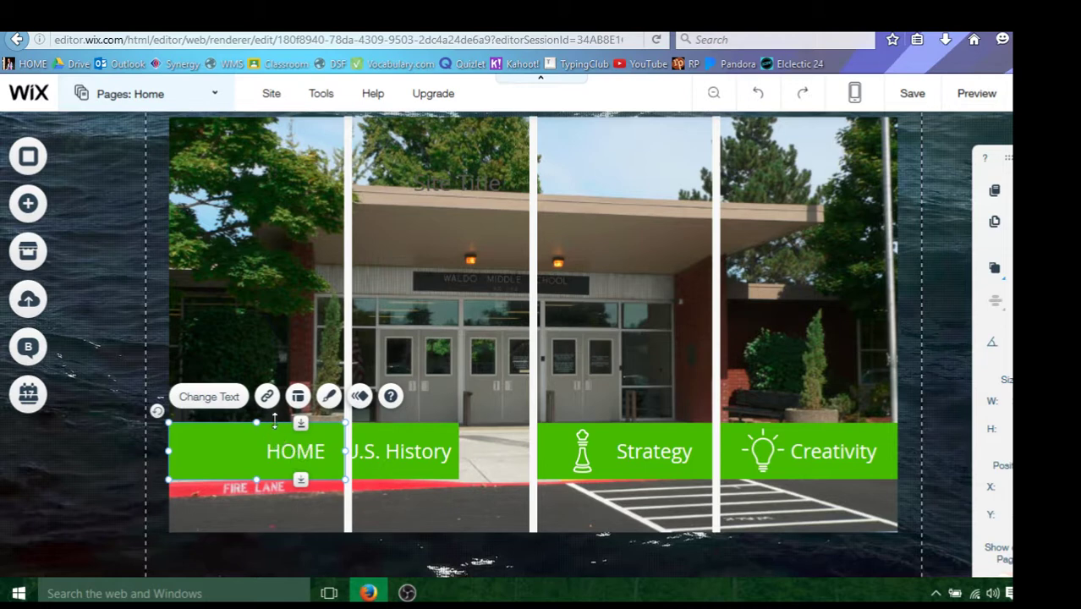
Apply the Bounce-In animation to the HOME button
click(359, 398)
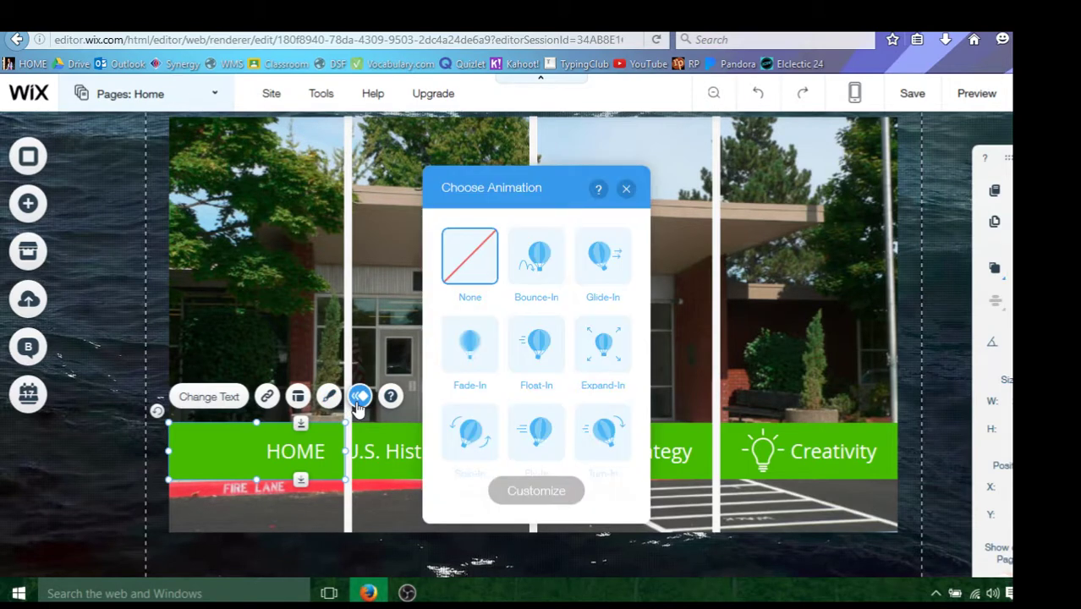
click(536, 282)
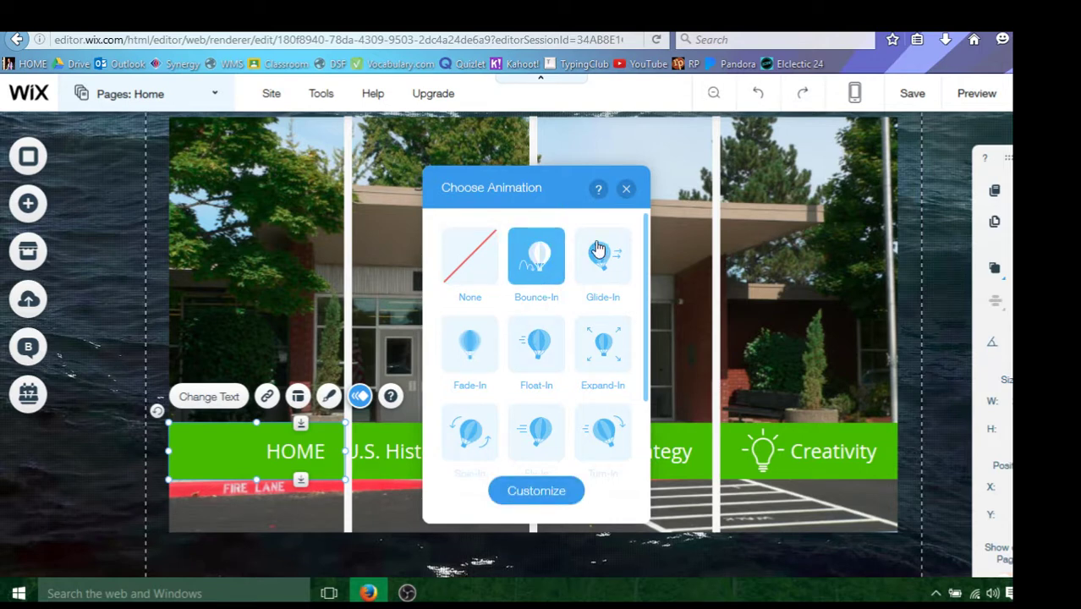
click(626, 189)
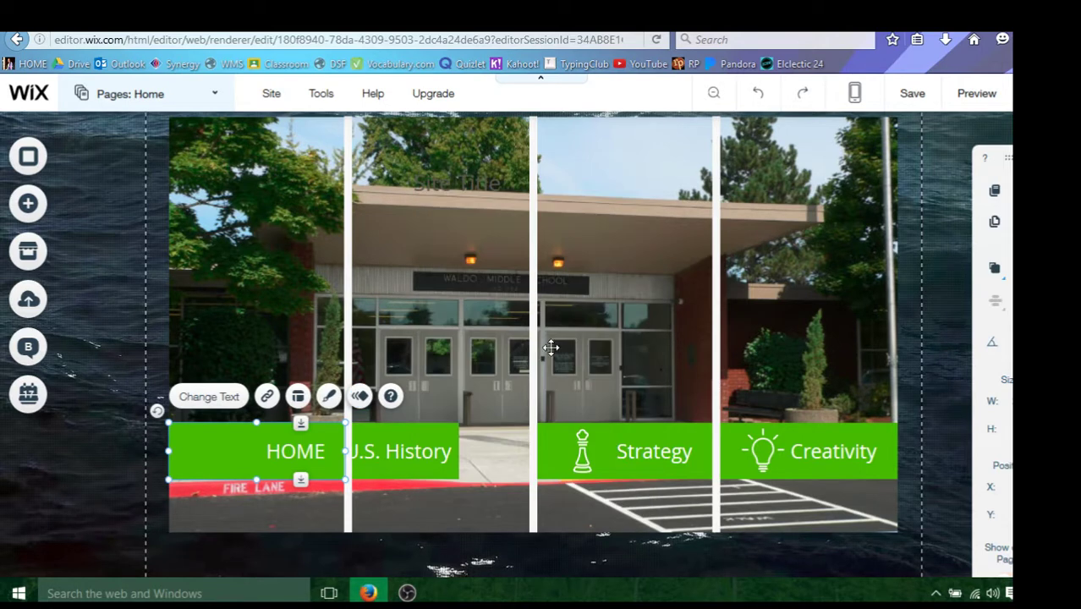
Resize the U.S. History button to fill the photo's second column at the same height as the HOME button
click(444, 440)
drag(445, 440, 557, 456)
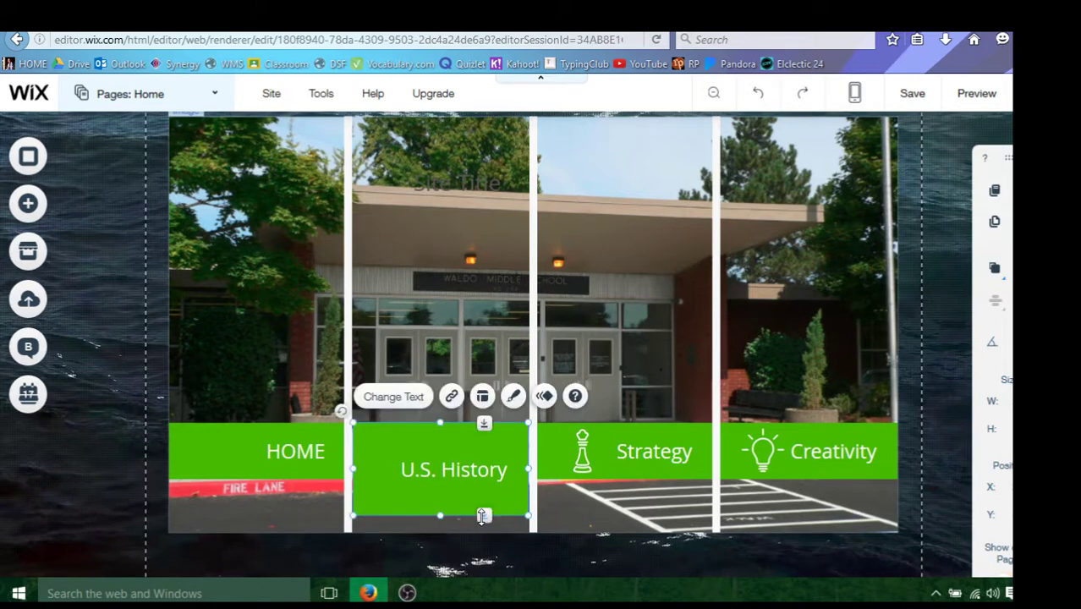
drag(483, 514, 483, 479)
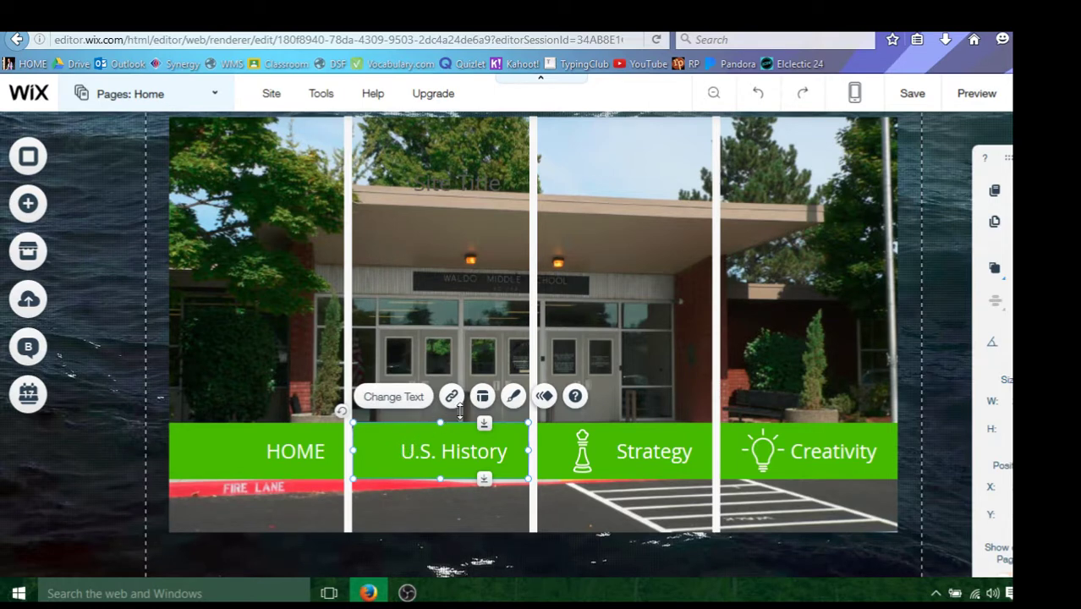
Apply the Bounce-In animation to the U.S. History button
click(543, 398)
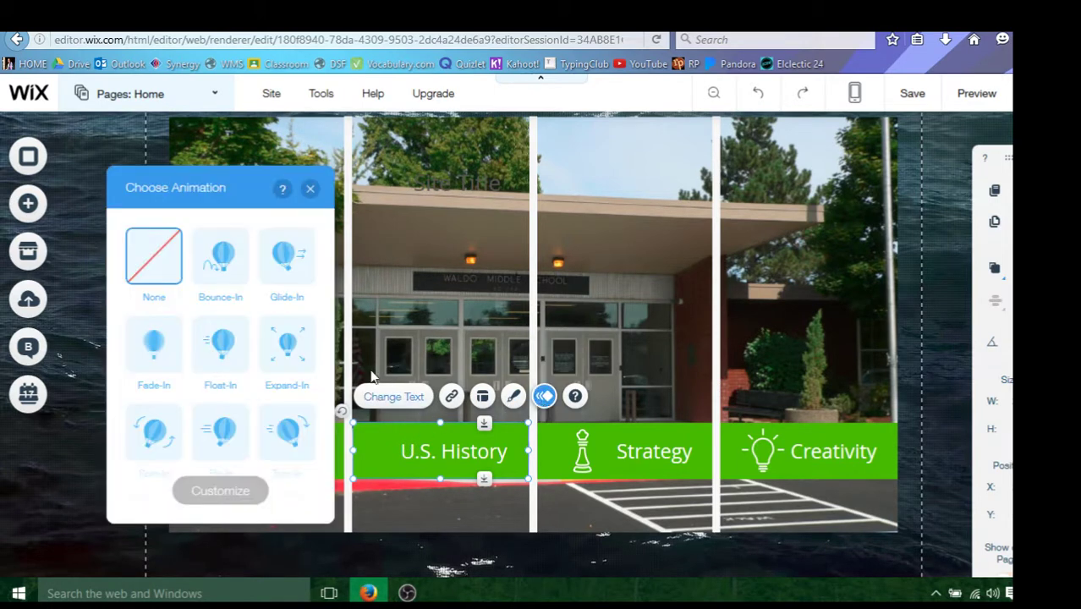
click(216, 270)
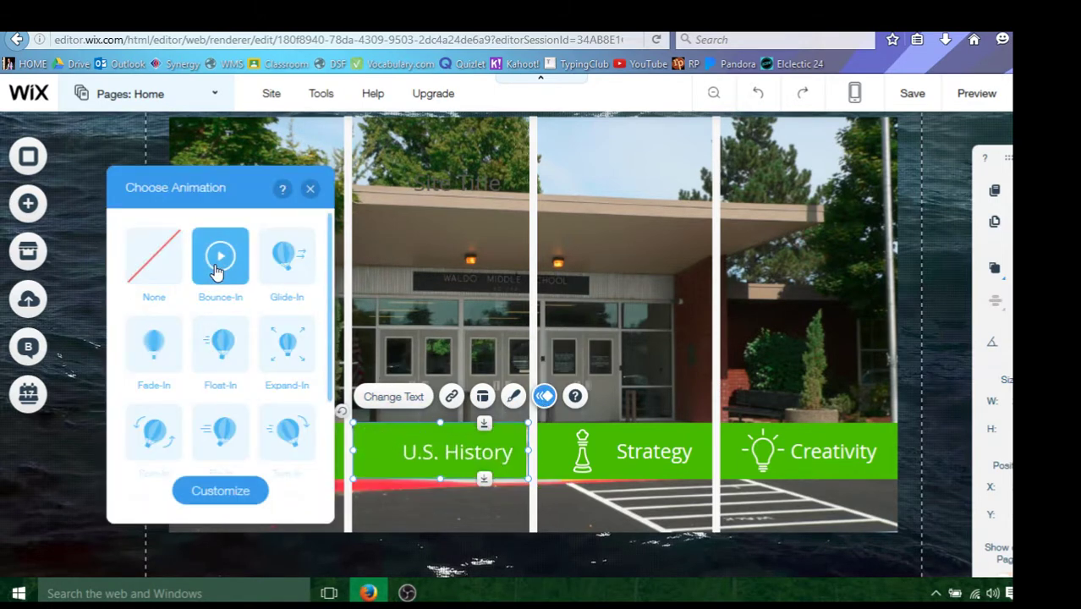
click(312, 190)
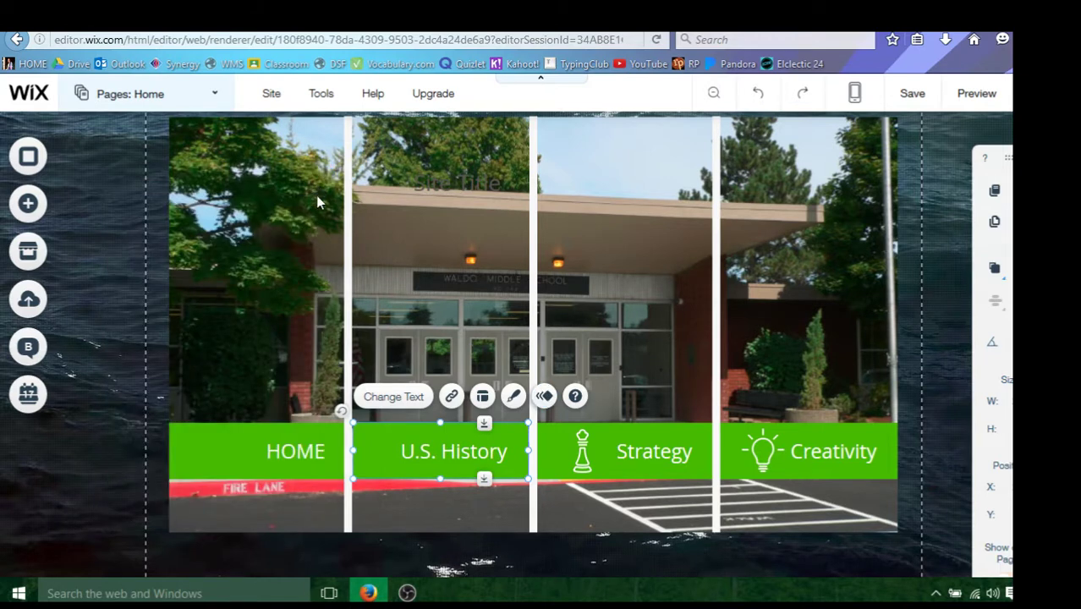
Change the HOME button's design to the black gradient "Call our friendly team" style
click(254, 453)
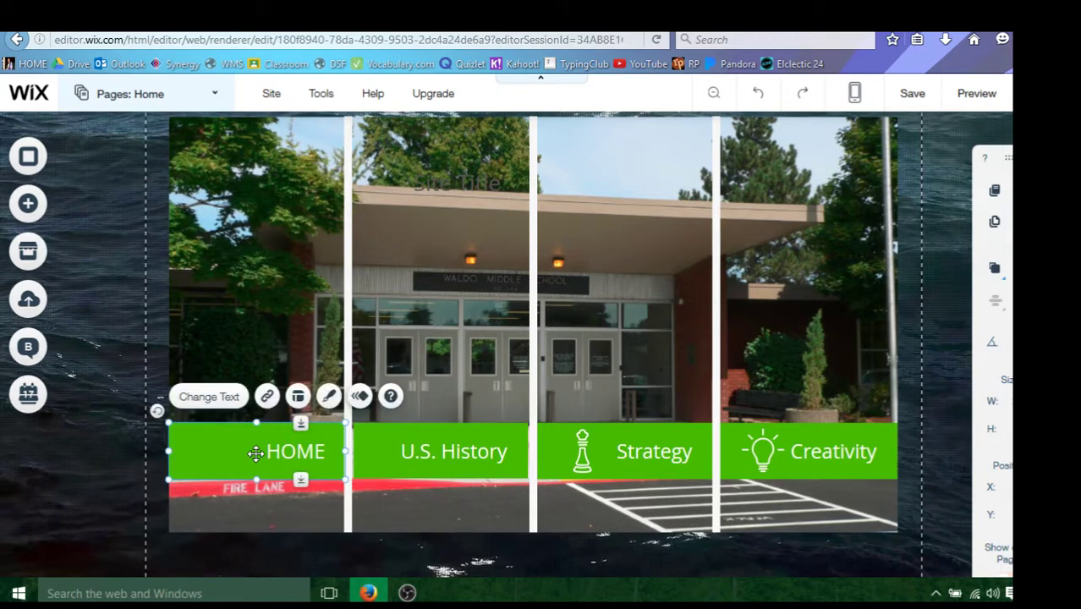
click(328, 400)
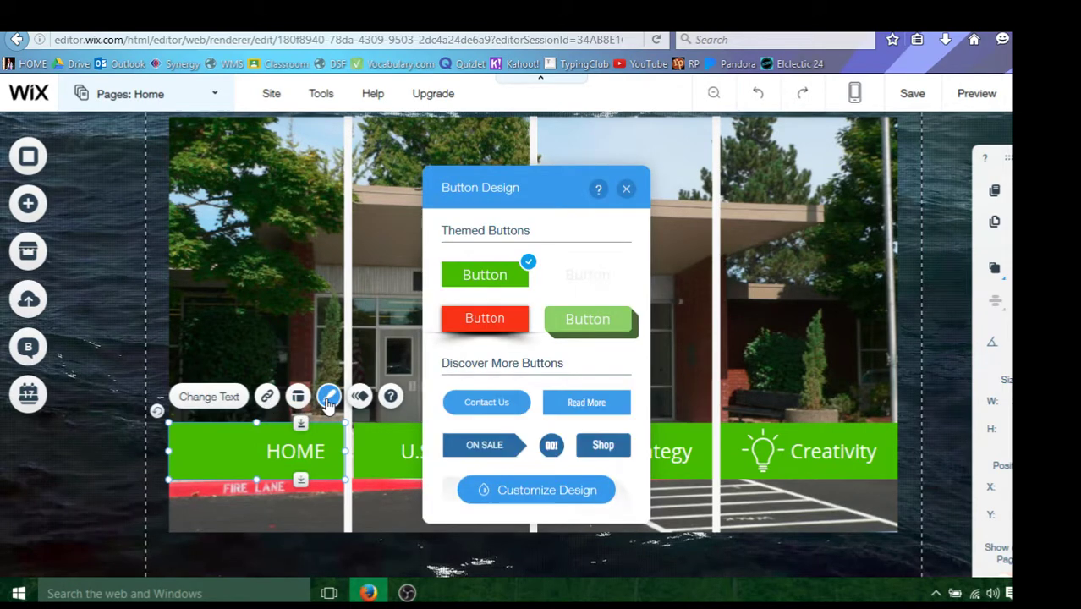
scroll(521, 389, down, 2)
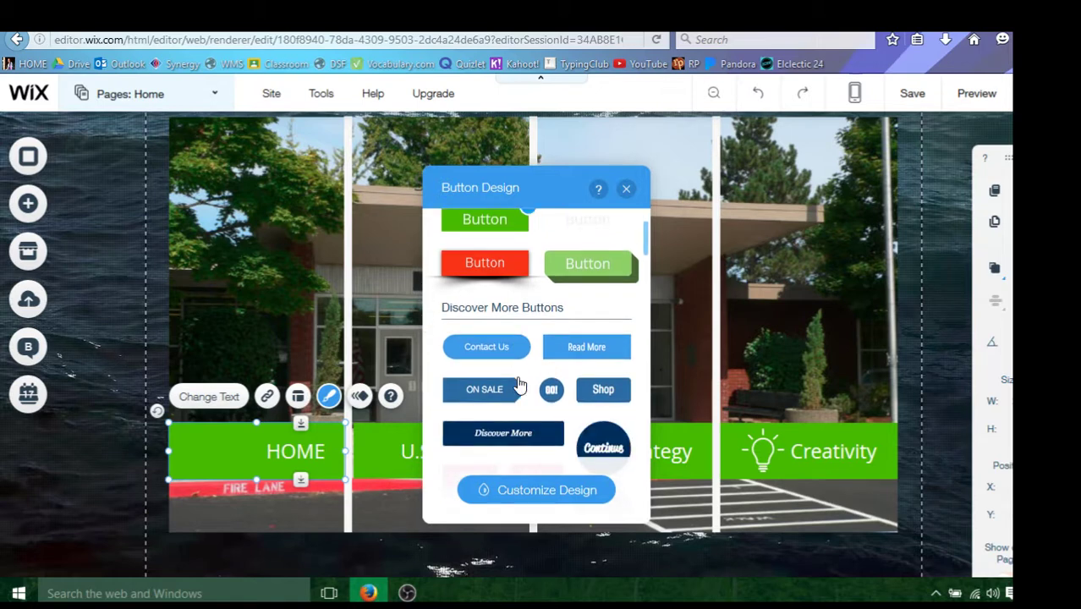
scroll(519, 383, down, 4)
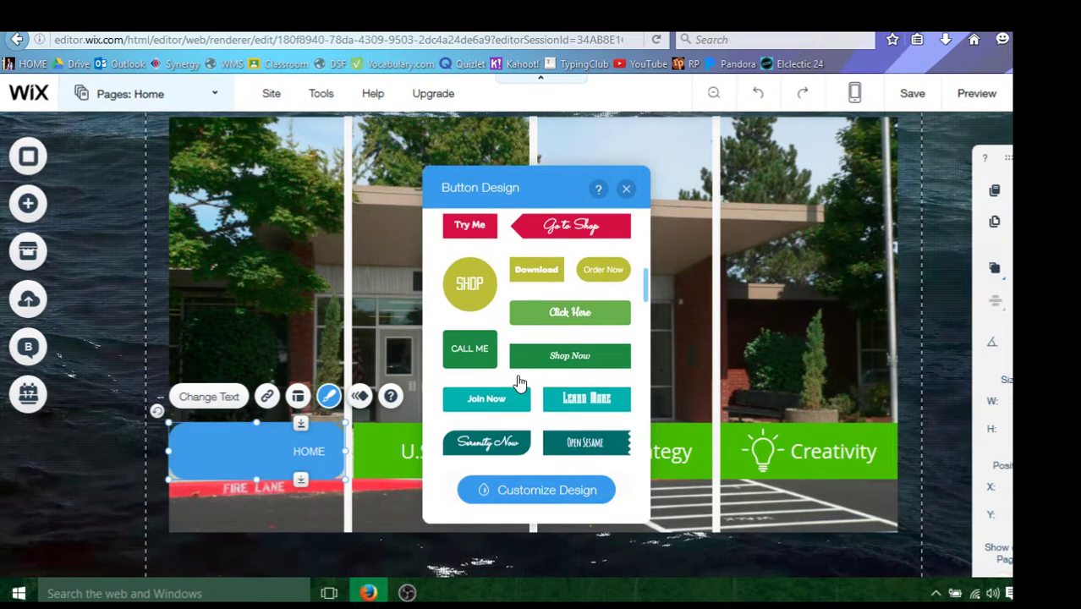
scroll(519, 383, down, 5)
scroll(519, 383, up, 2)
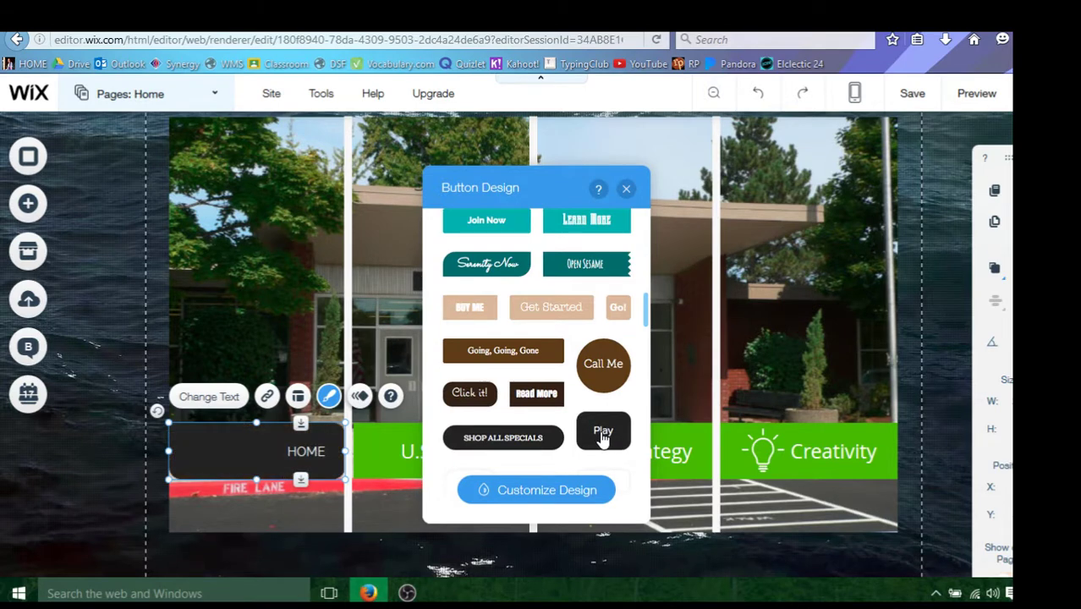
scroll(584, 414, down, 2)
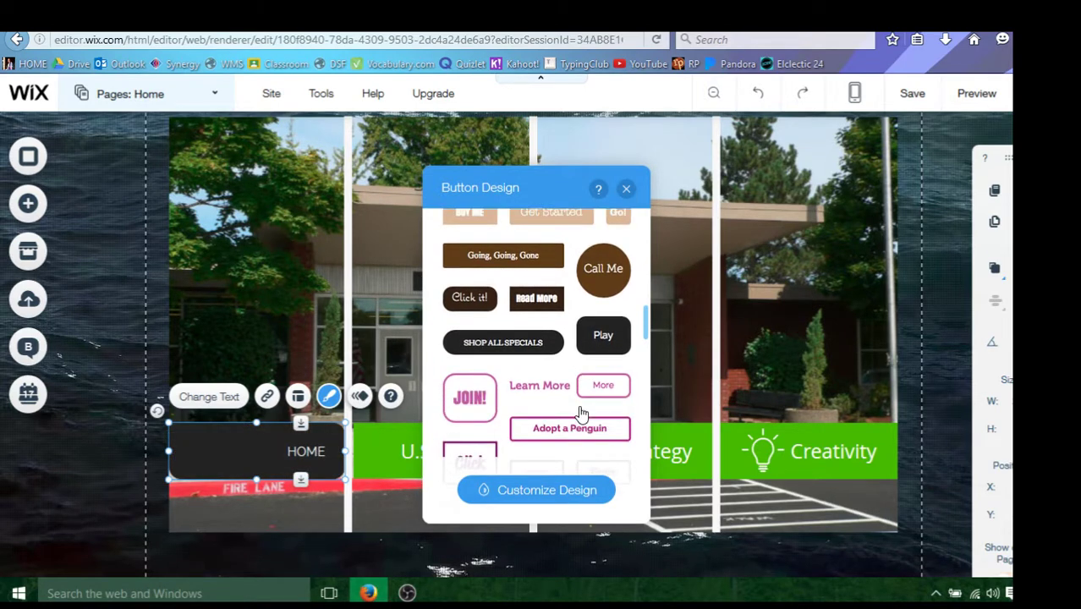
scroll(578, 410, down, 3)
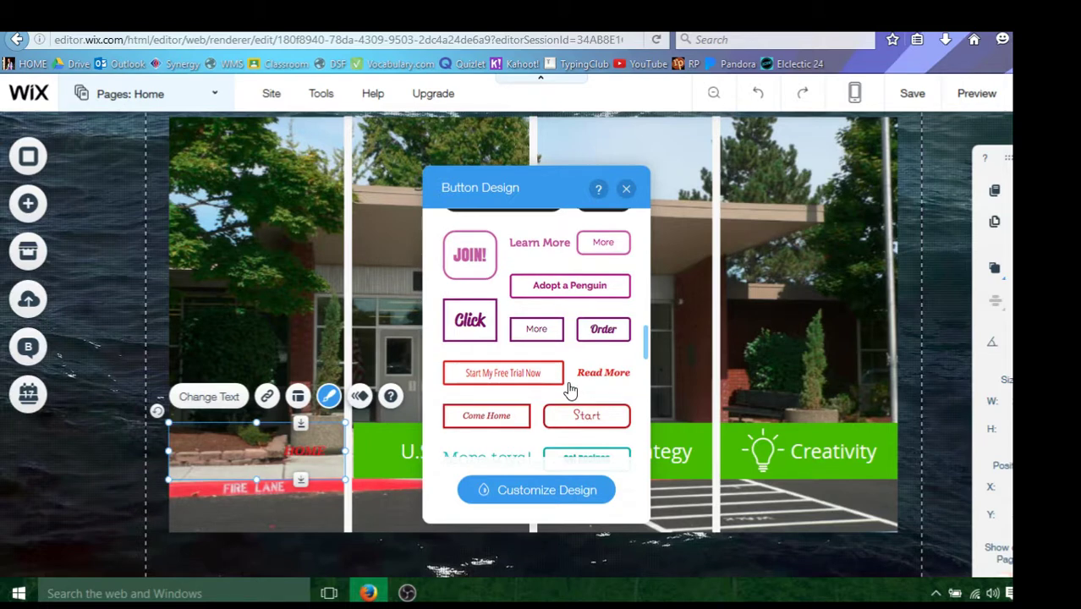
scroll(570, 389, down, 3)
scroll(576, 380, down, 4)
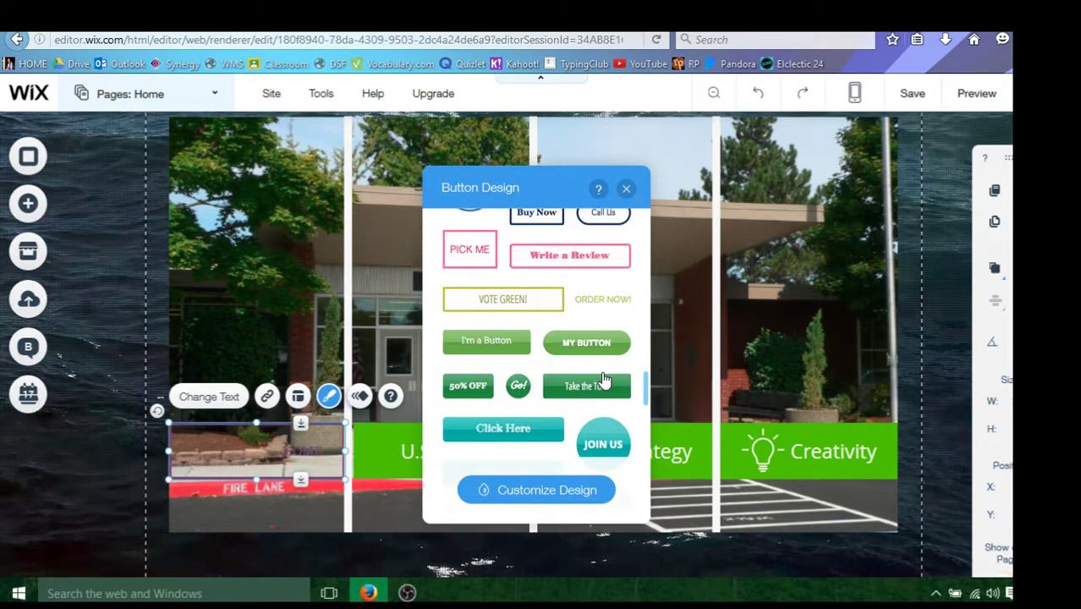
scroll(603, 381, down, 6)
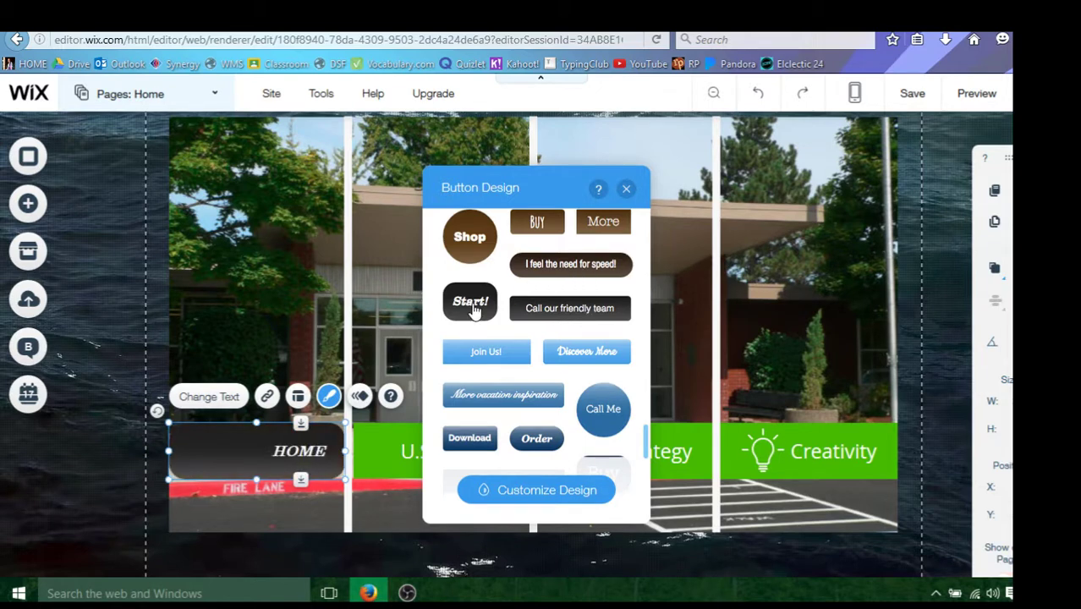
click(541, 319)
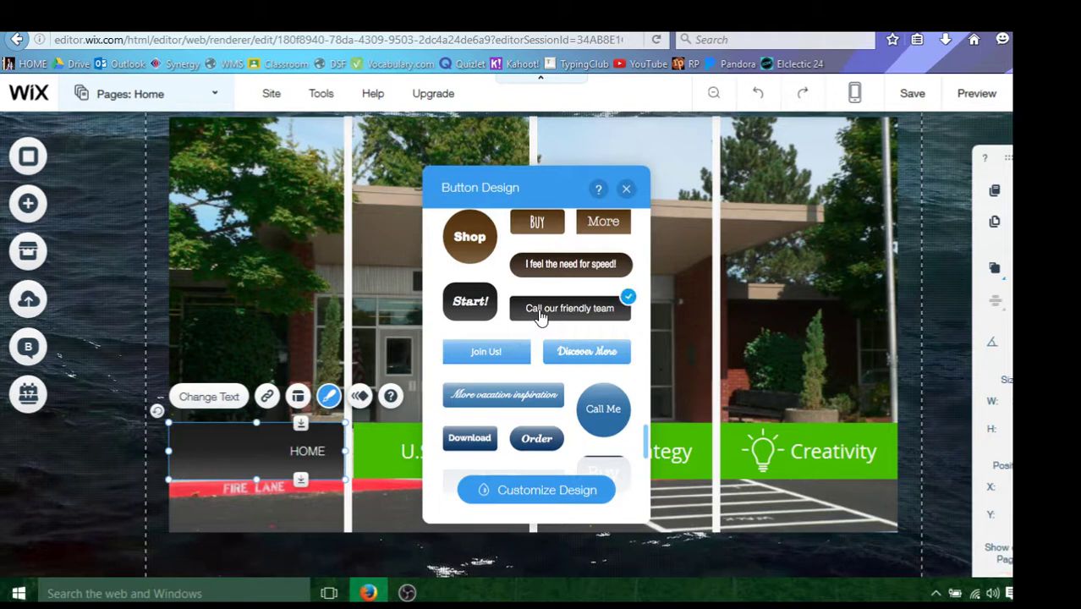
click(627, 189)
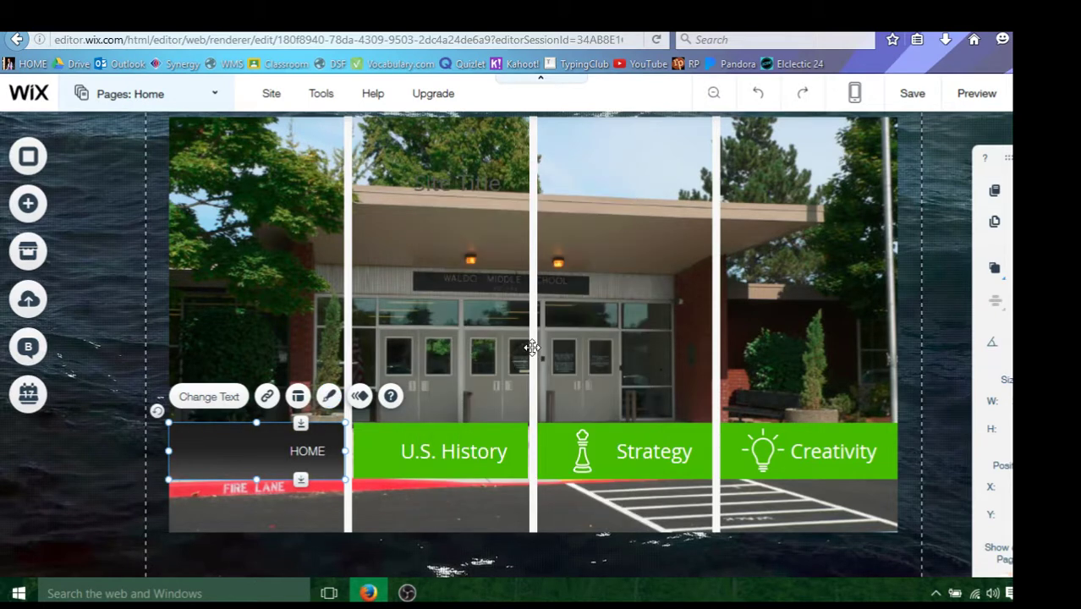
Apply the black gradient "Call our friendly team" design to the U.S. History button
click(441, 446)
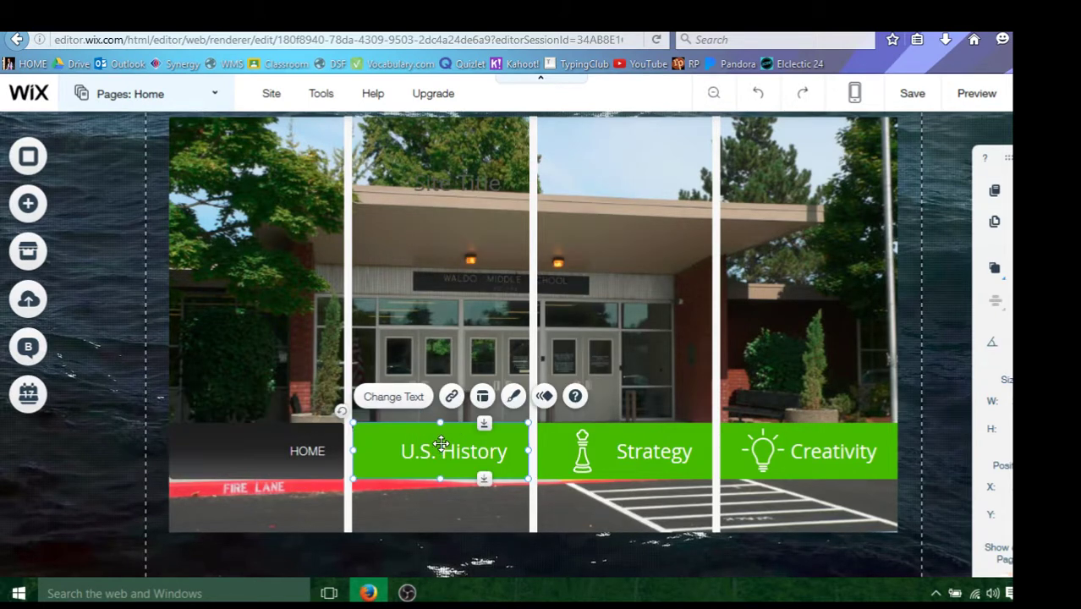
click(513, 398)
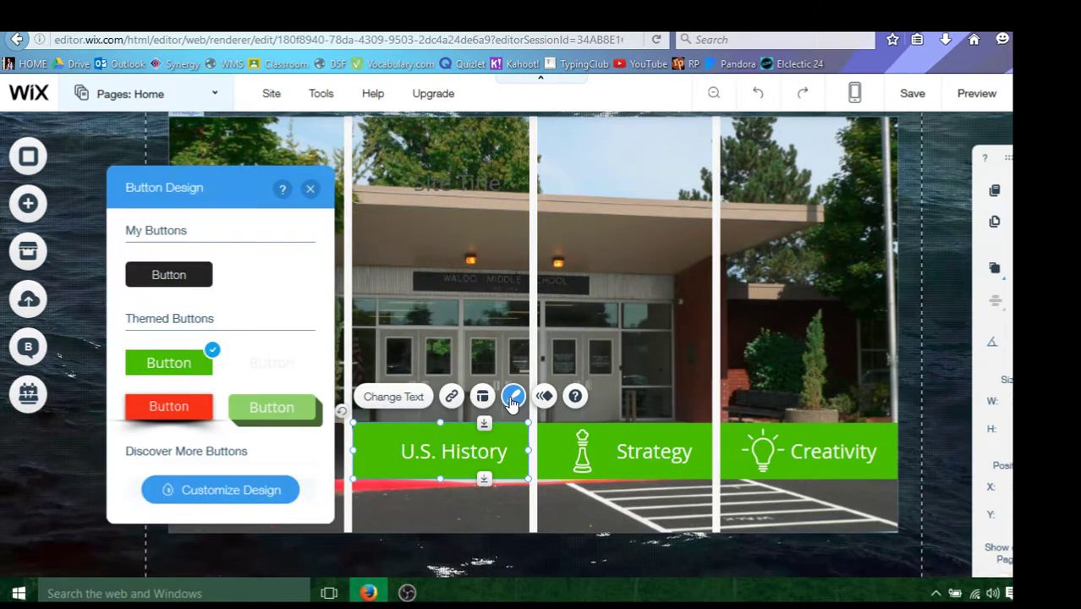
scroll(288, 342, down, 5)
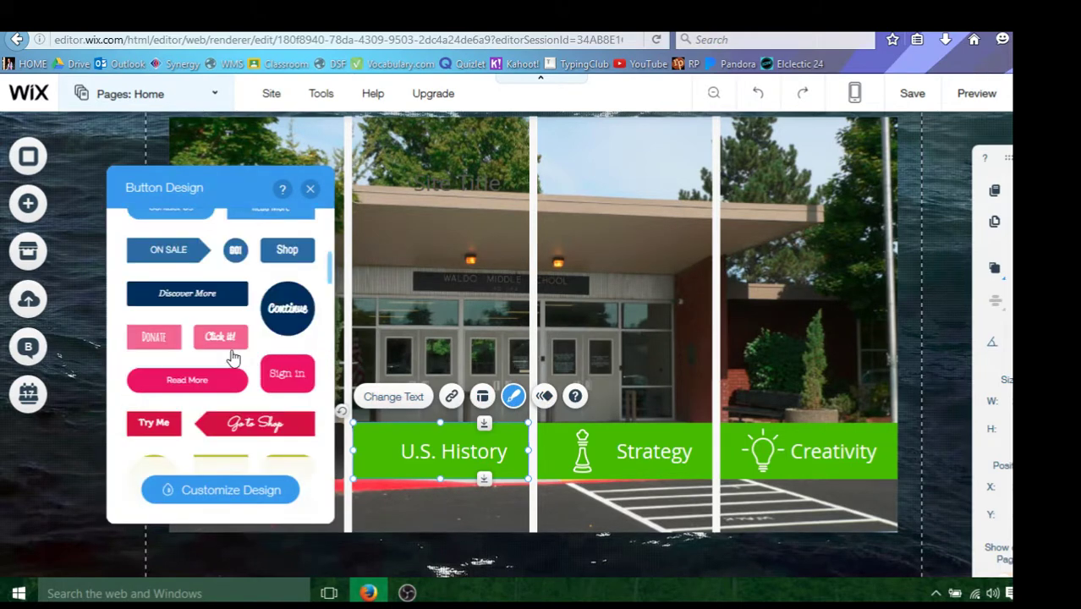
scroll(328, 288, down, 4)
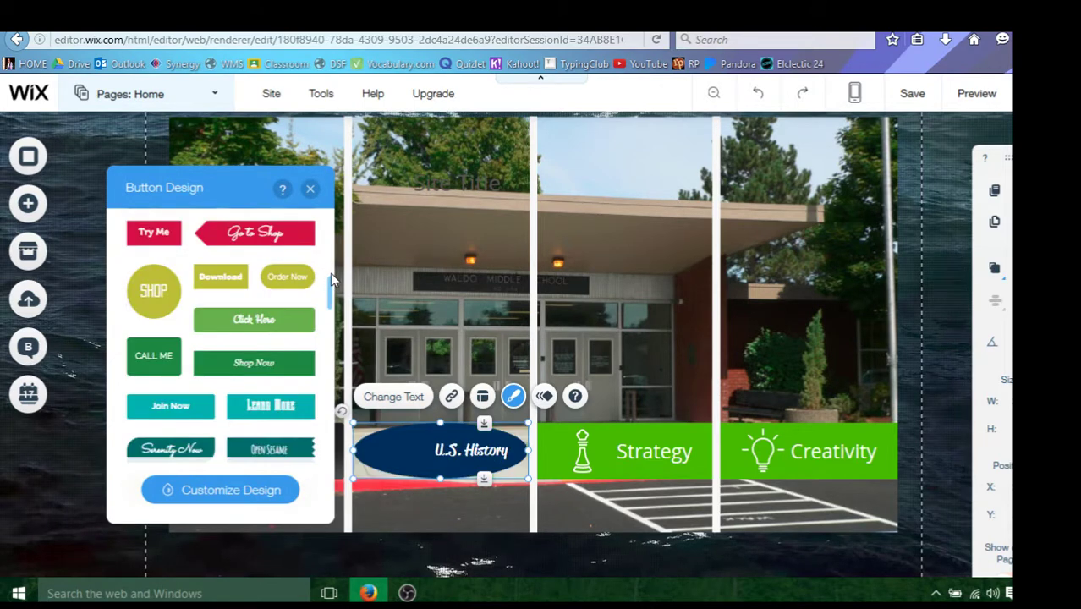
drag(329, 284, 331, 435)
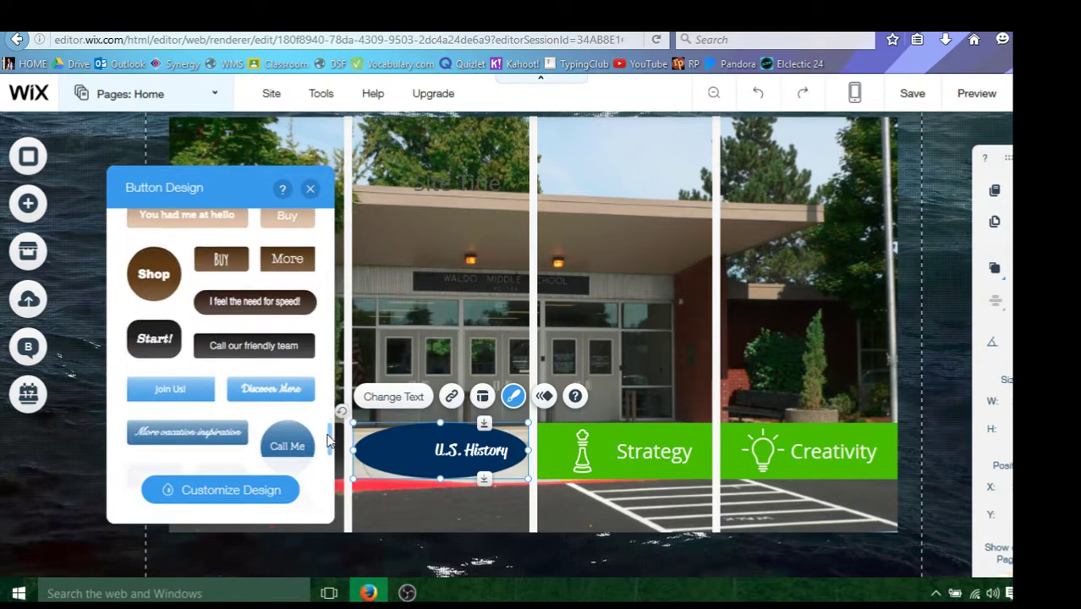
click(266, 349)
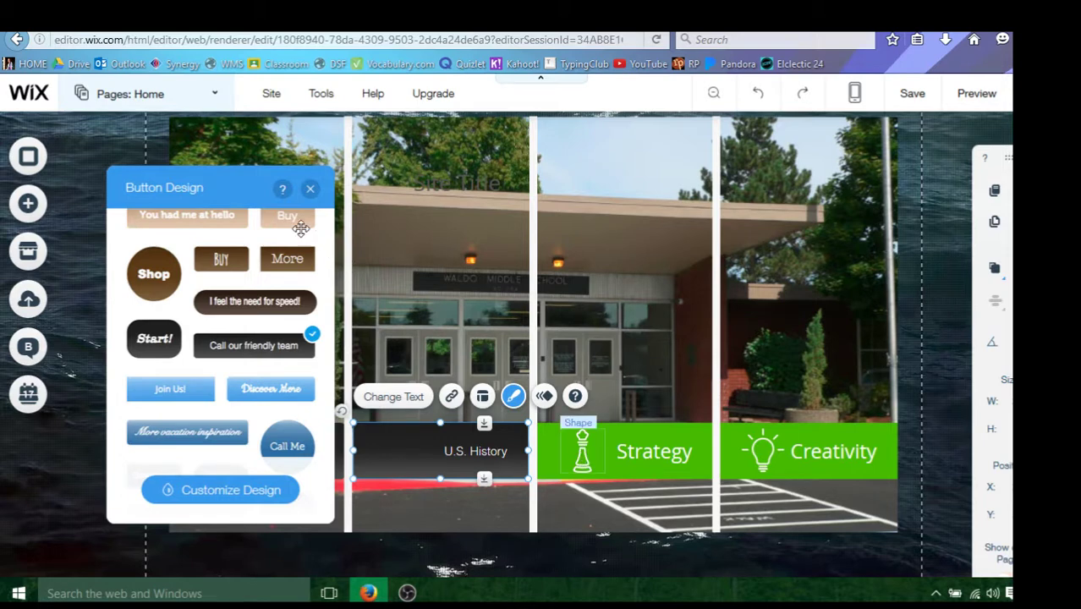
click(310, 190)
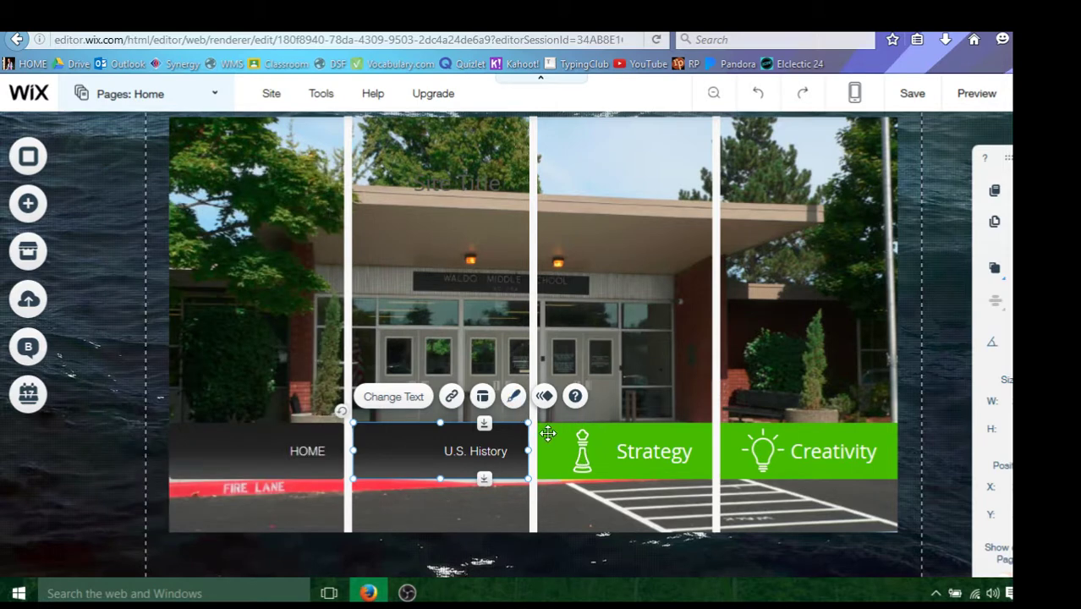
Delete the chess piece icon from the green Strategy button and change the button's text to "World Geography"
click(583, 453)
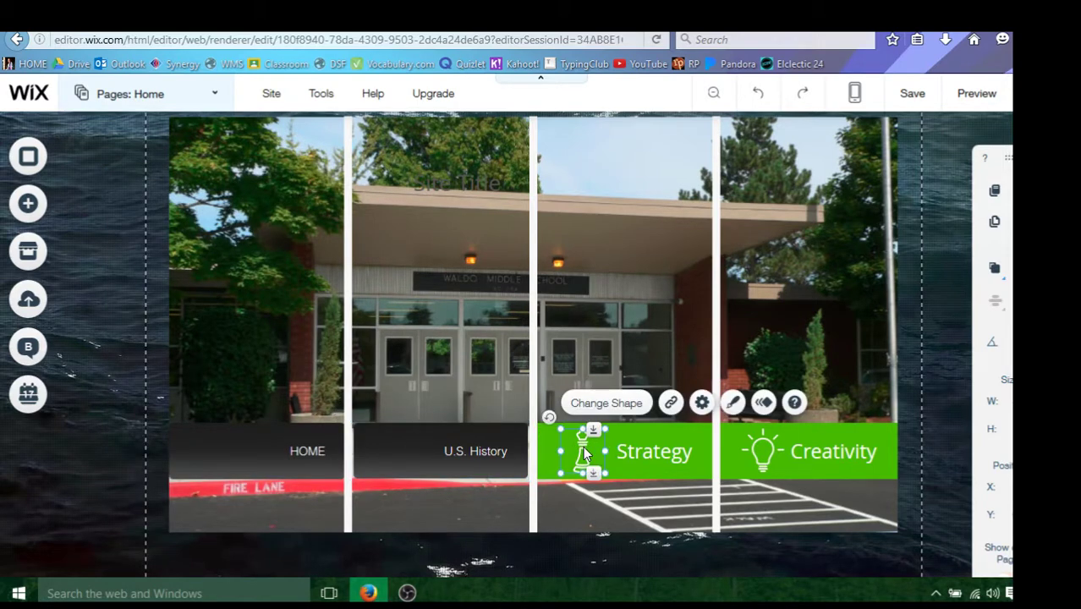
key(Delete)
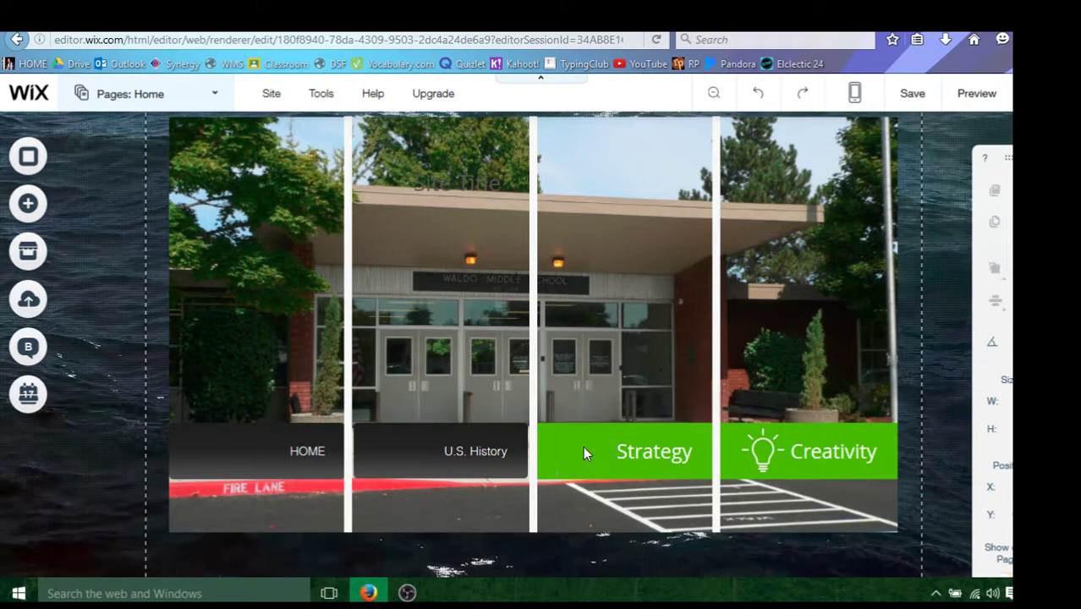
click(632, 456)
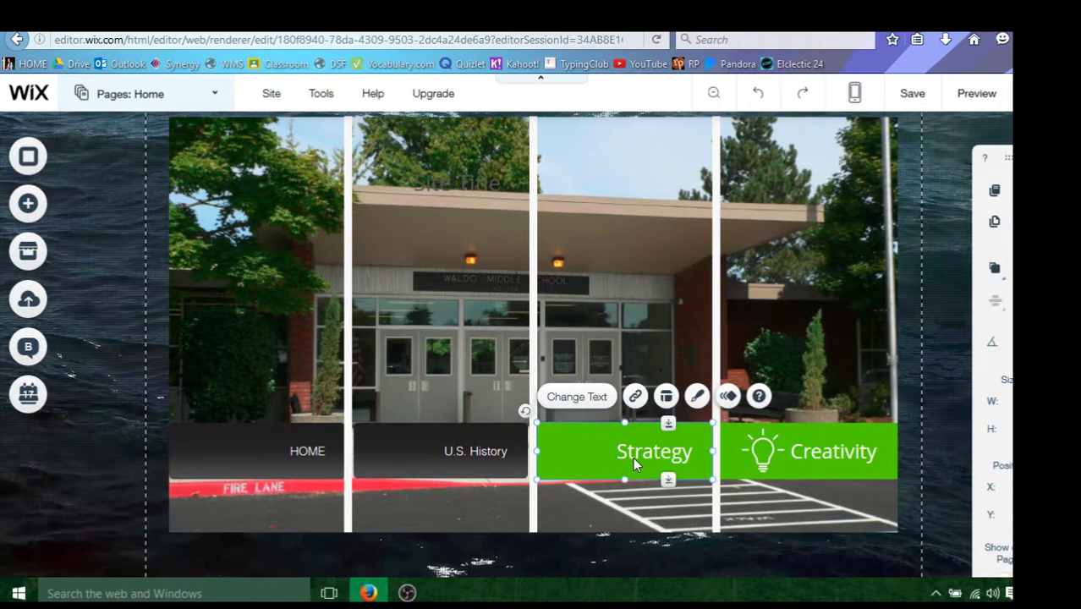
click(603, 398)
click(364, 390)
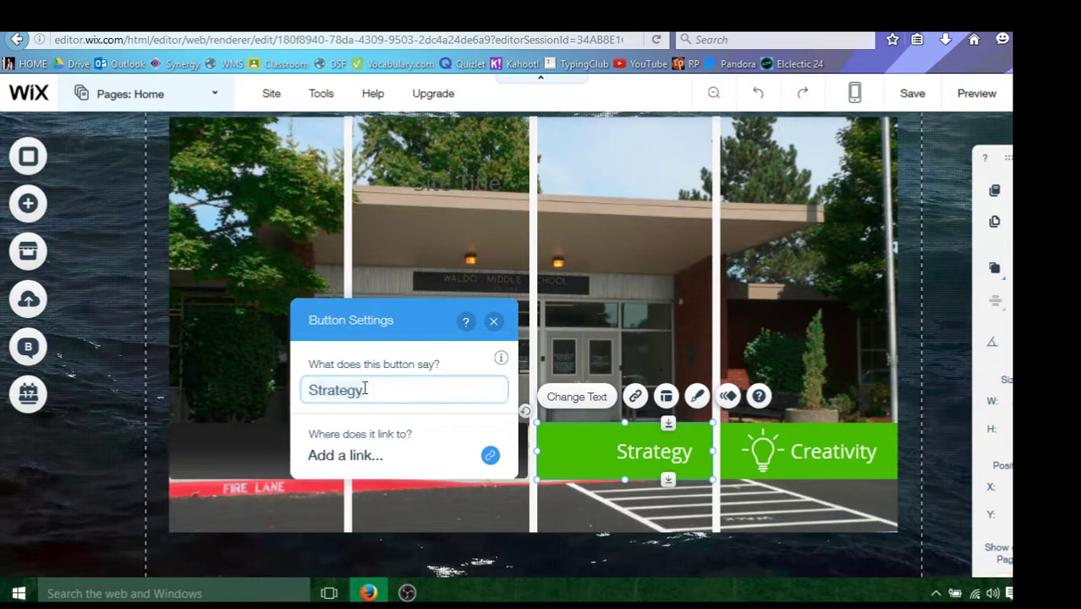
key(ctrl+a)
text(W)
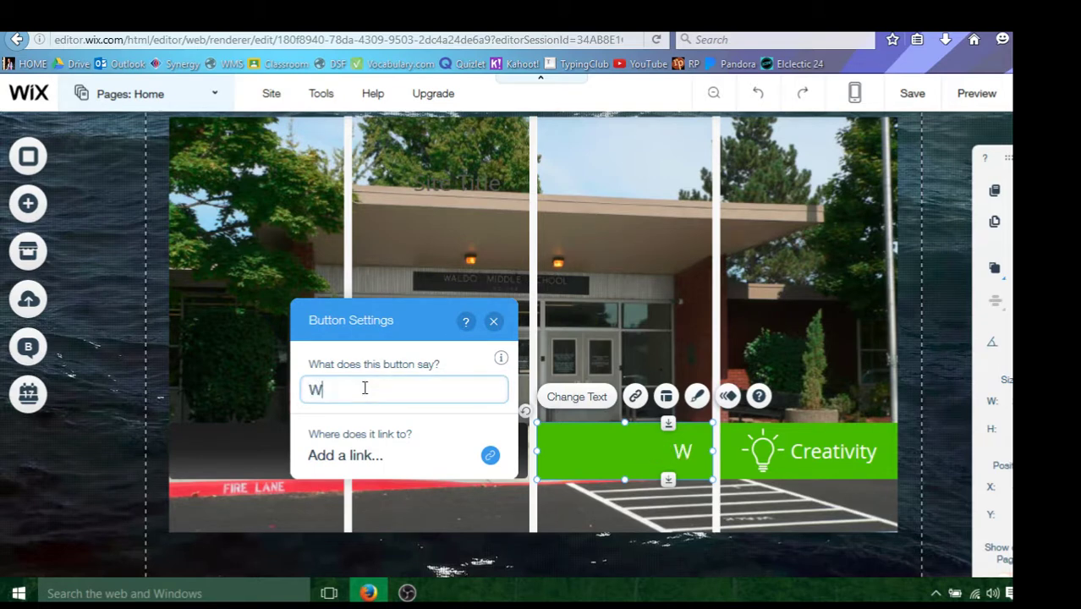
text(orld Geography)
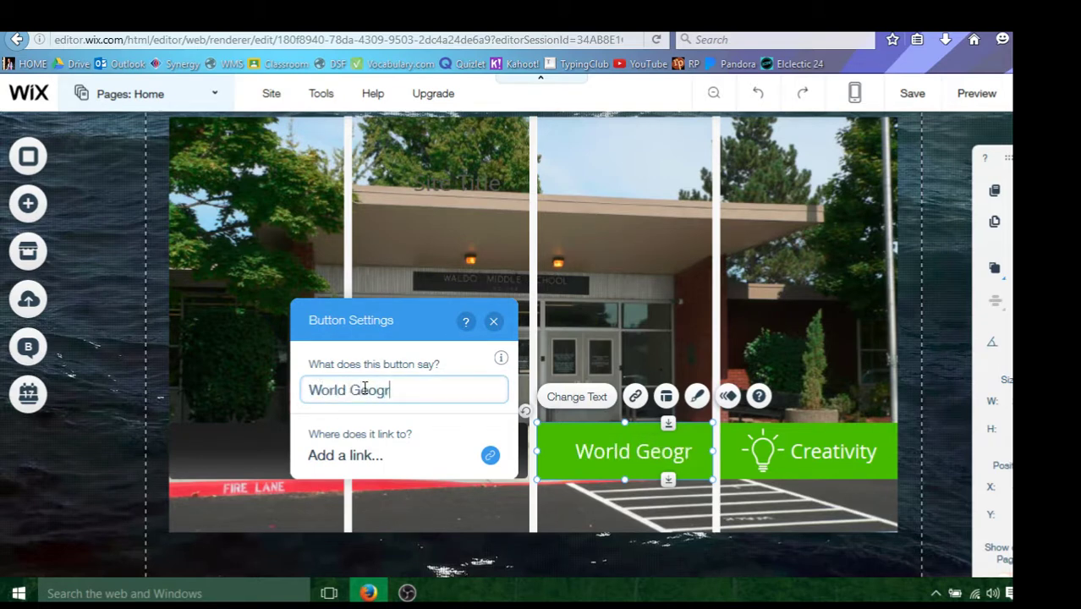
Finish labelling the third button World Geography and apply the black riveted GET STARTED design to it
click(494, 324)
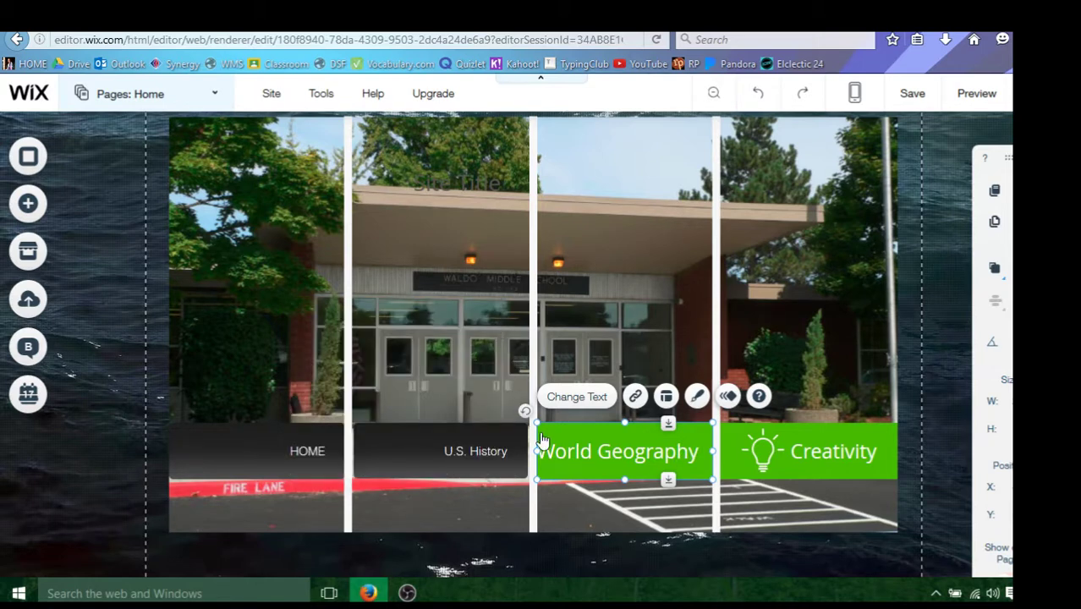
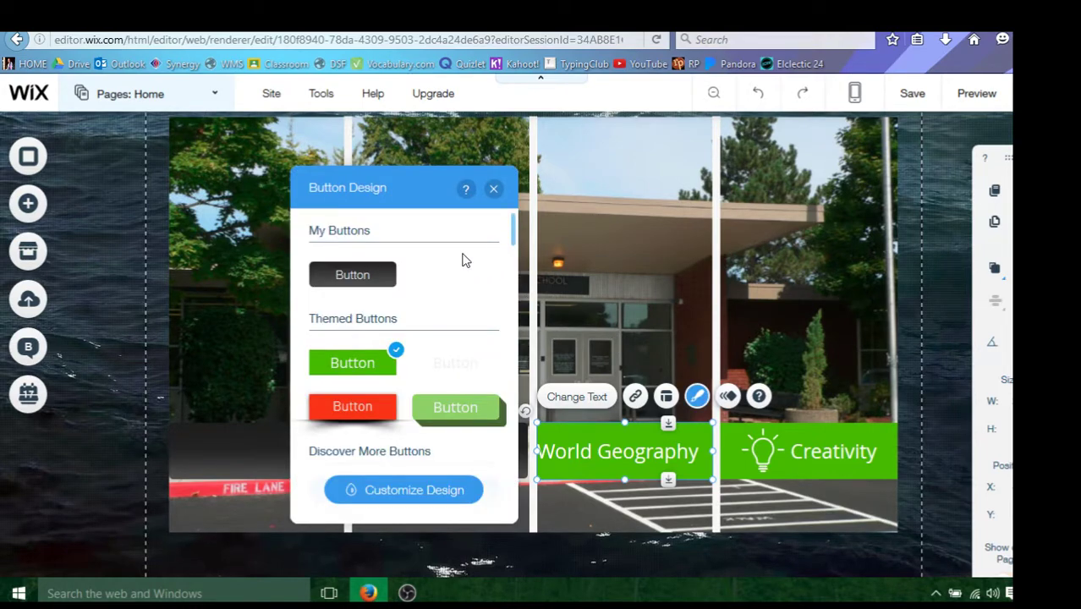
drag(512, 231, 515, 514)
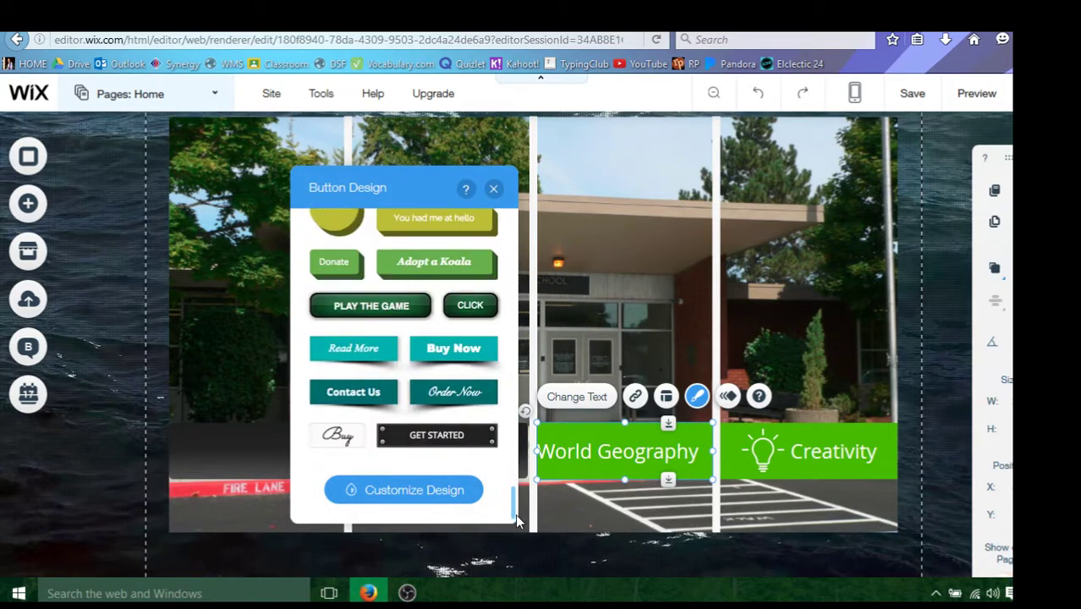
click(446, 441)
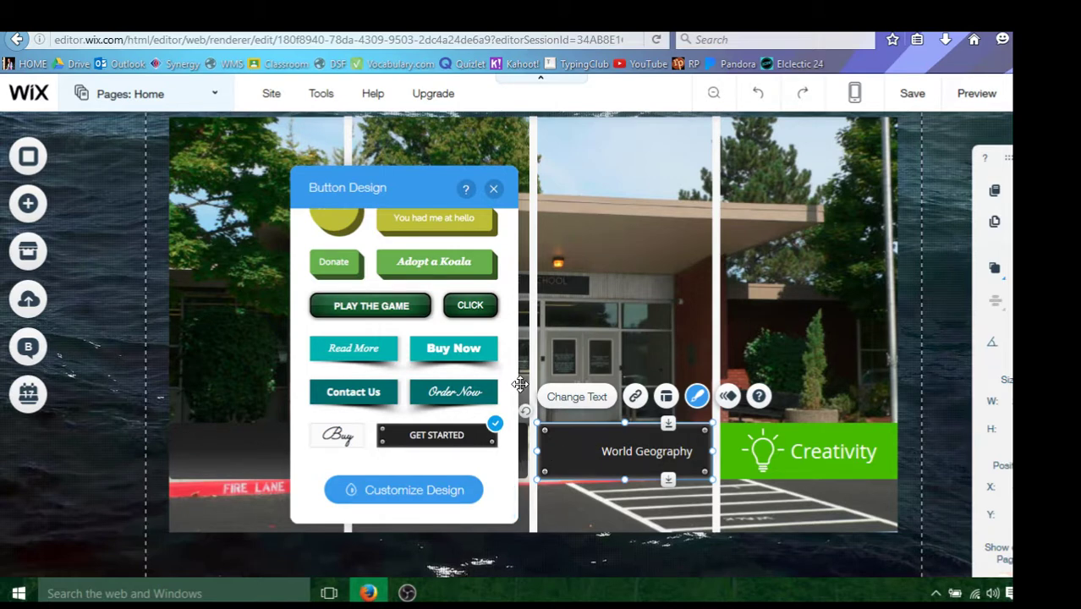
Delete the light bulb icon and change the text of the Creativity button to Computer Literacy
click(776, 459)
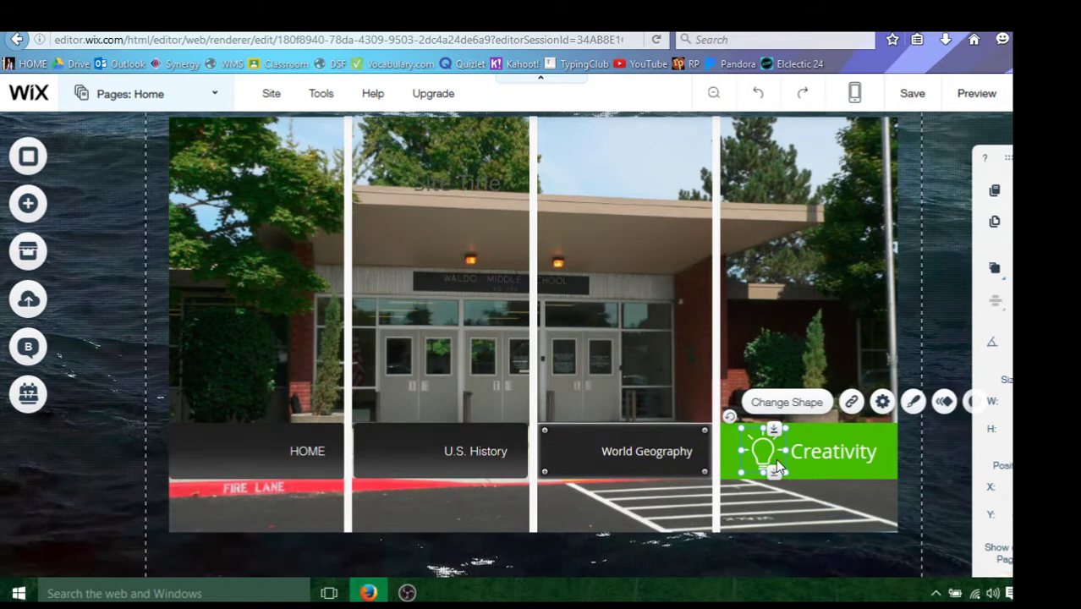
click(776, 457)
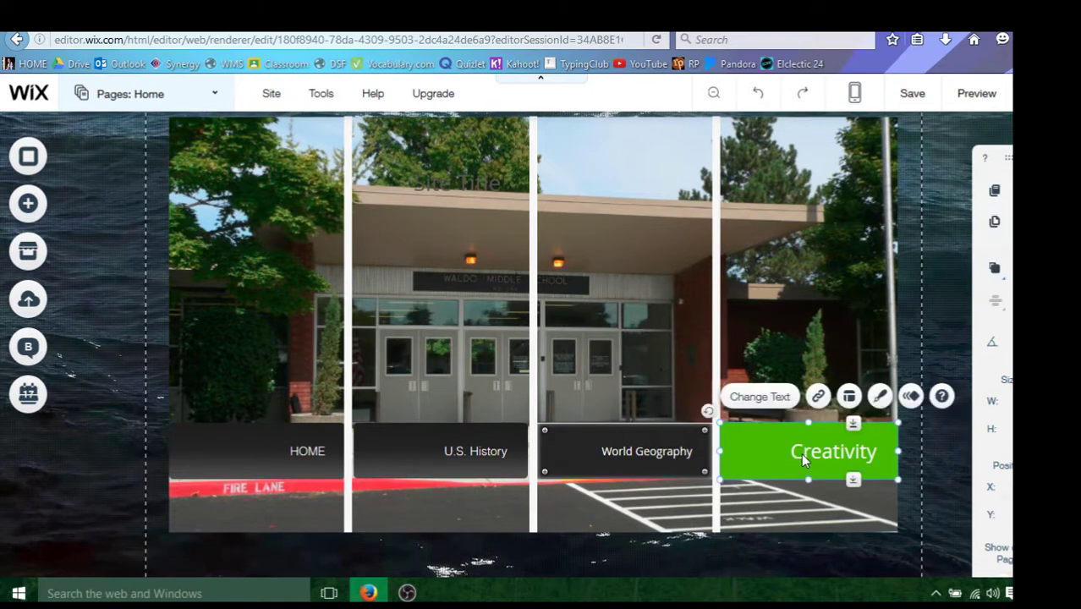
click(776, 398)
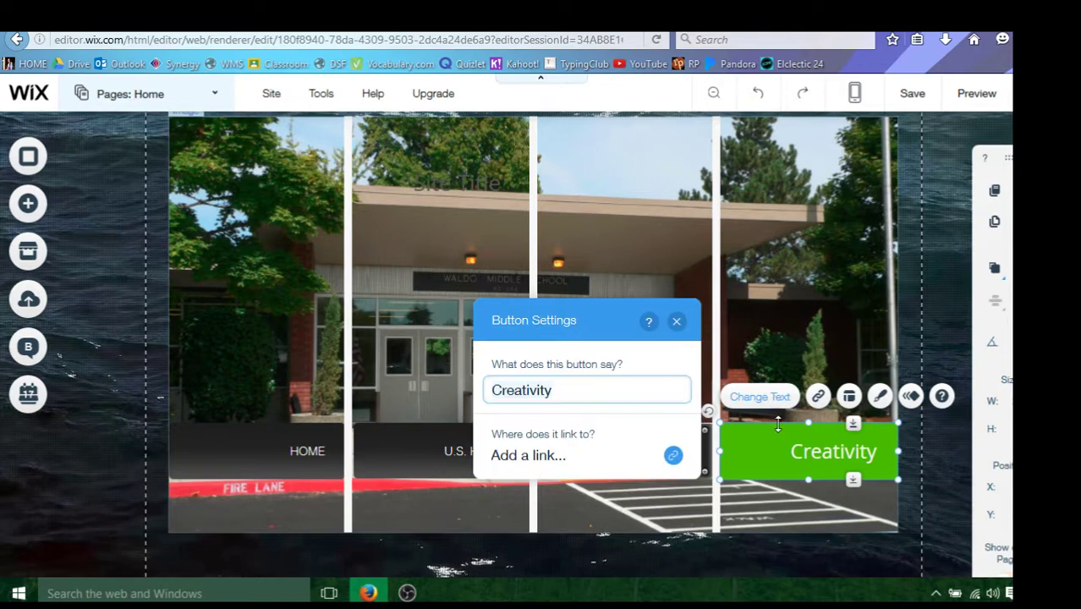
double_click(551, 386)
text(Computer )
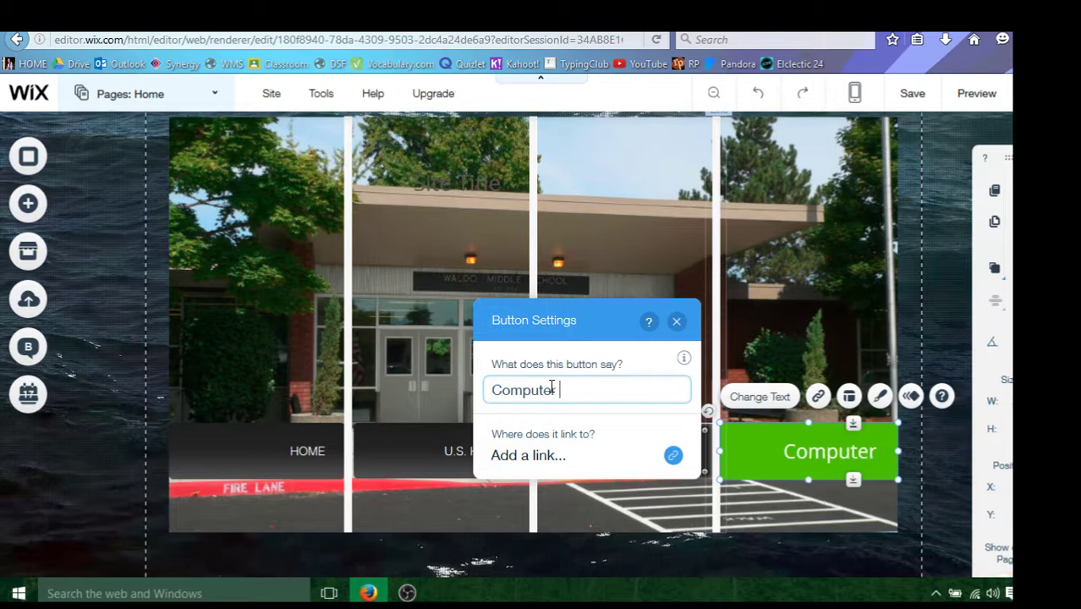
text(Literacy)
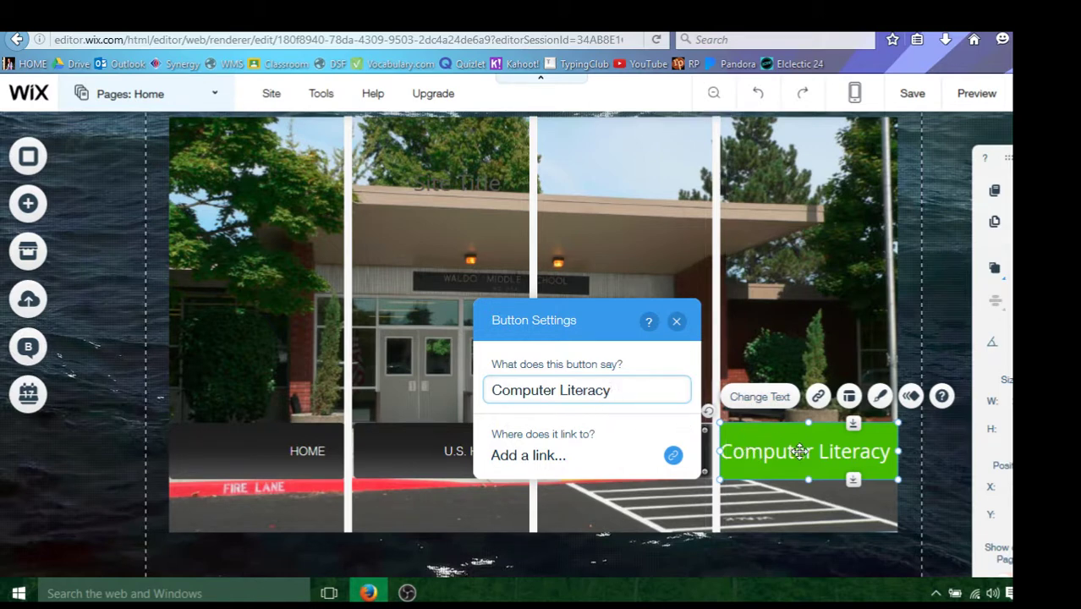
click(676, 322)
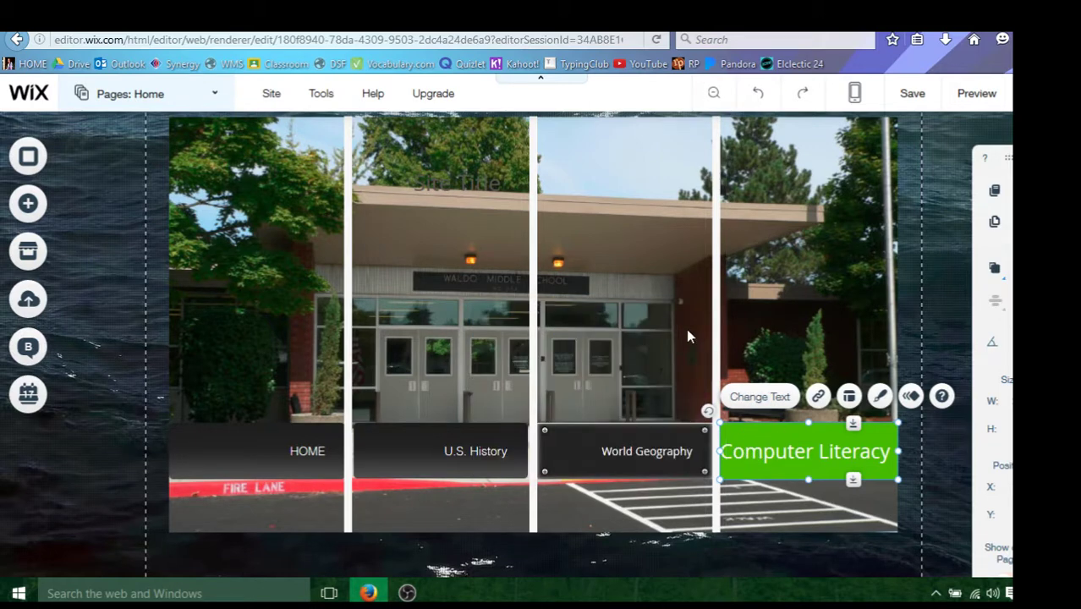
Apply the black riveted GET STARTED design to the Computer Literacy button
click(881, 396)
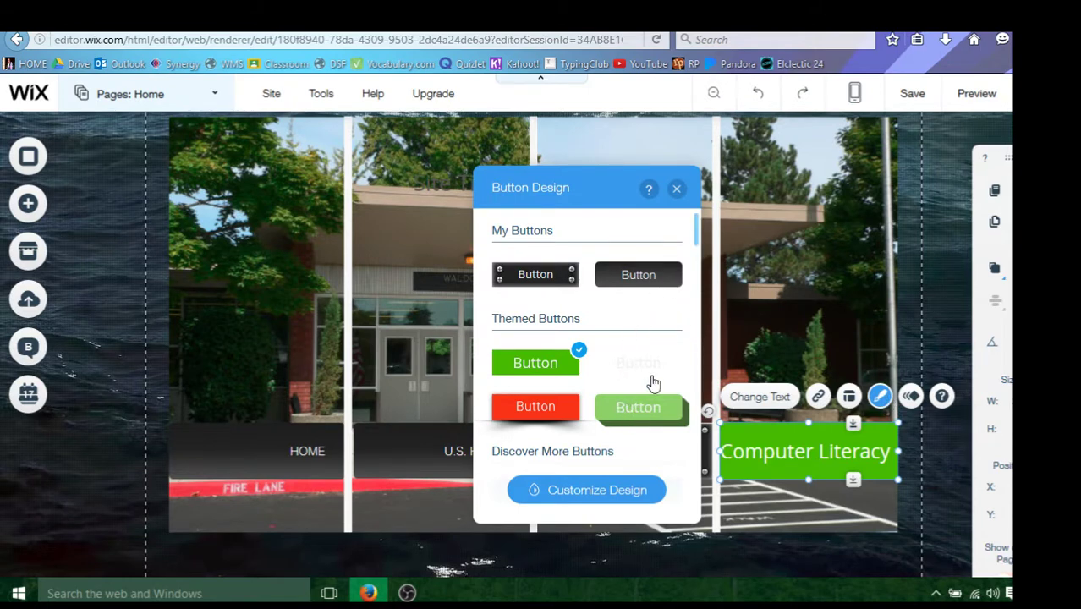
scroll(610, 280, down, 6)
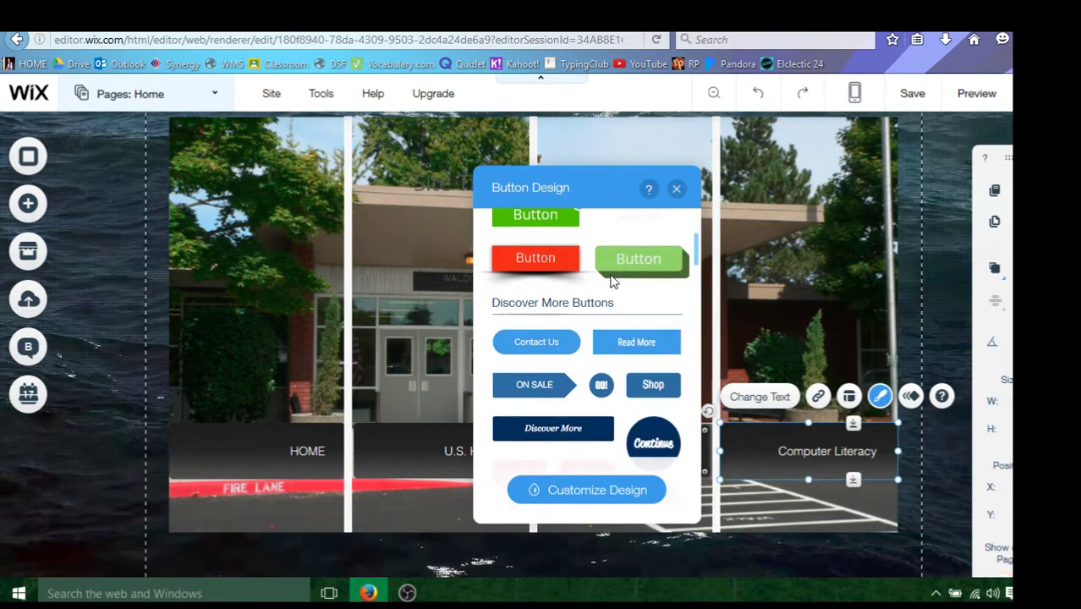
drag(698, 285, 695, 517)
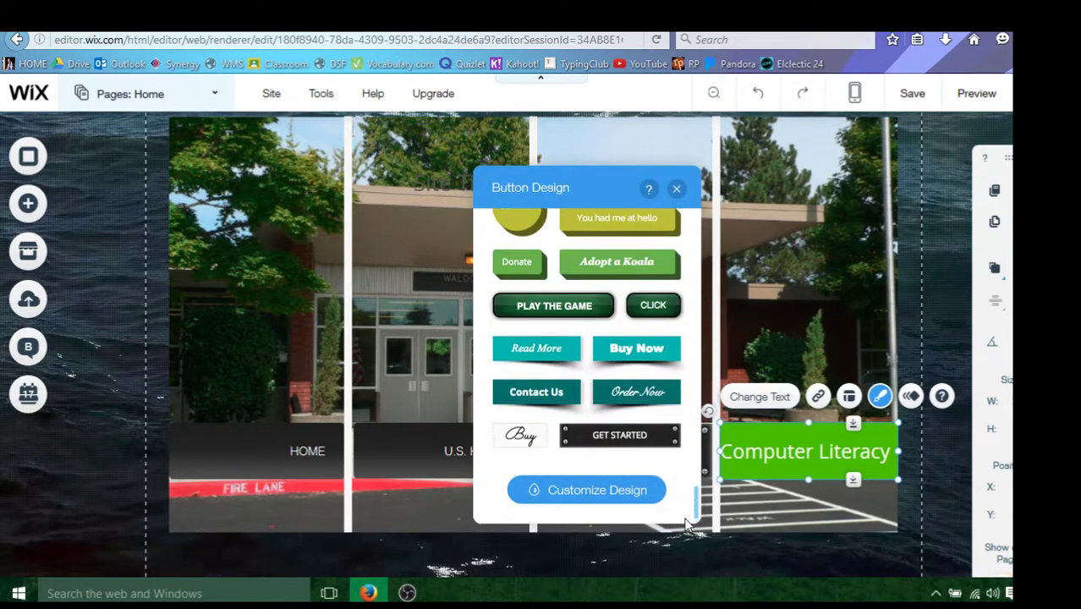
click(625, 446)
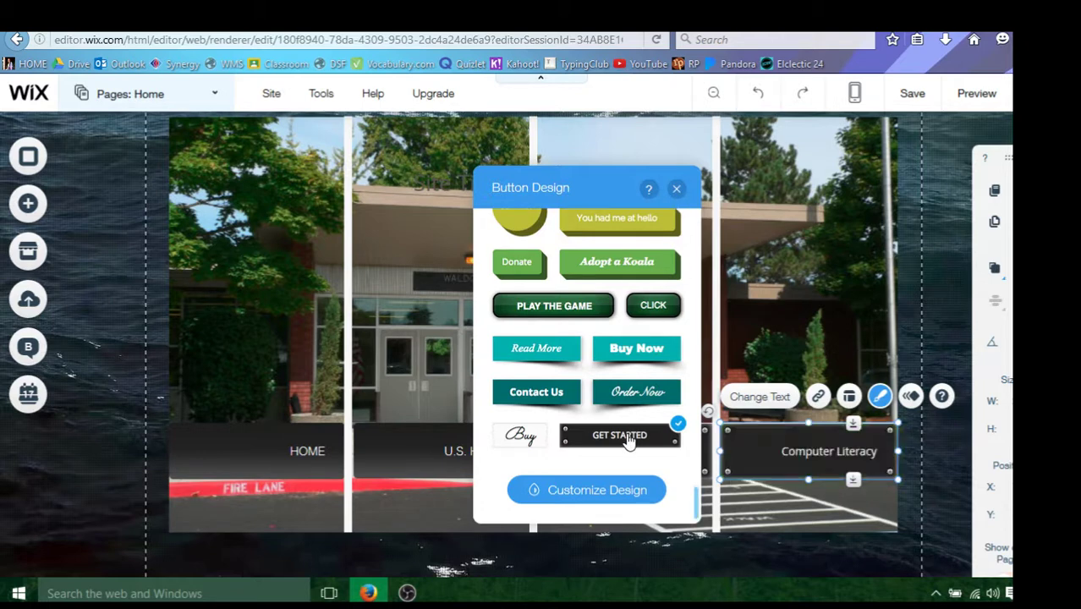
click(676, 189)
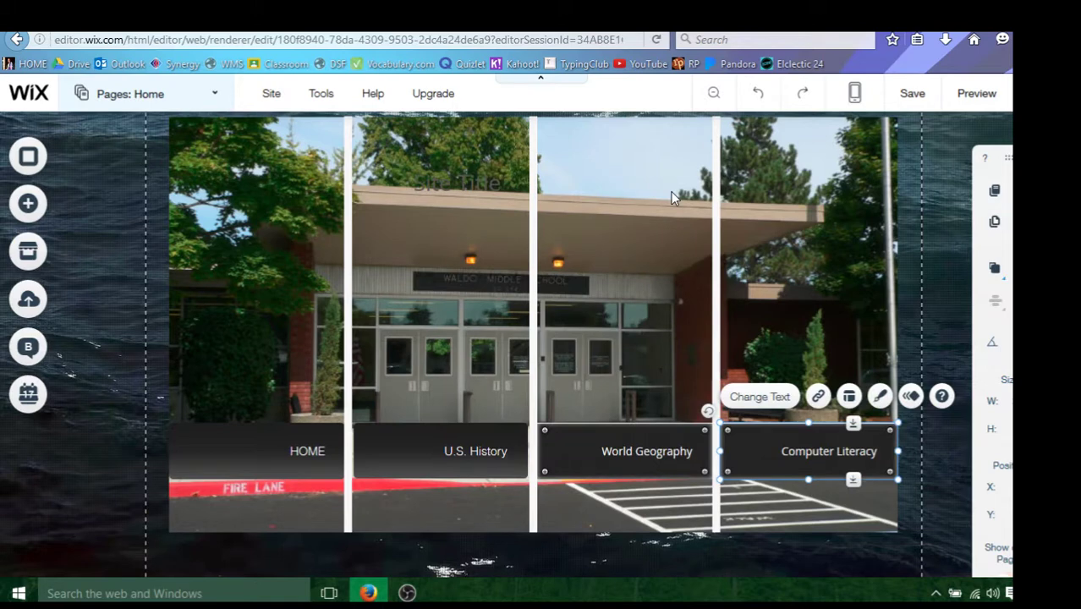
Apply the black riveted GET STARTED design to the U.S. History button
click(479, 456)
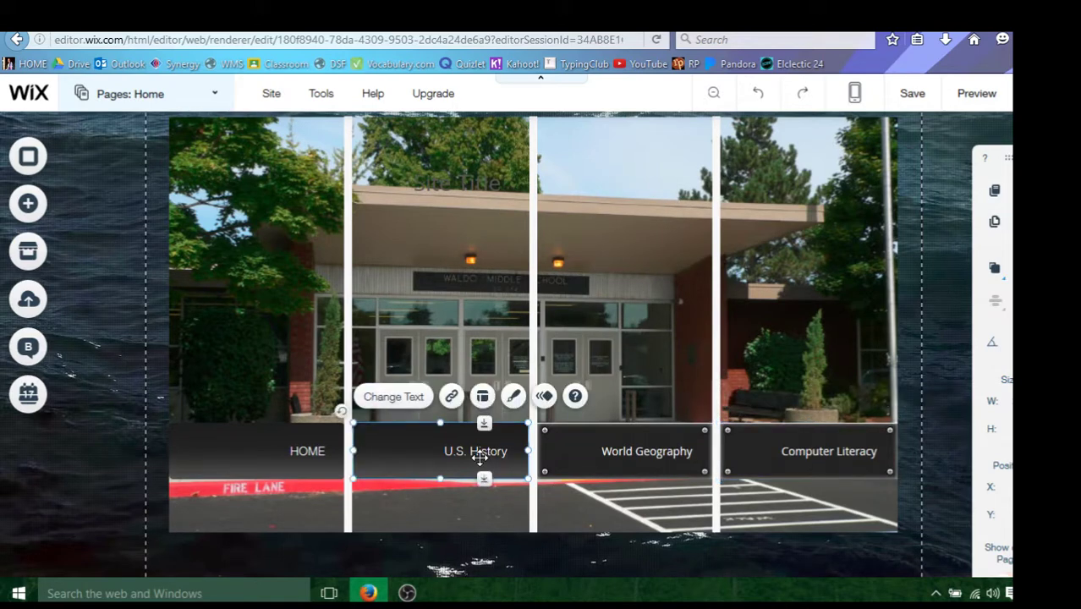
click(515, 397)
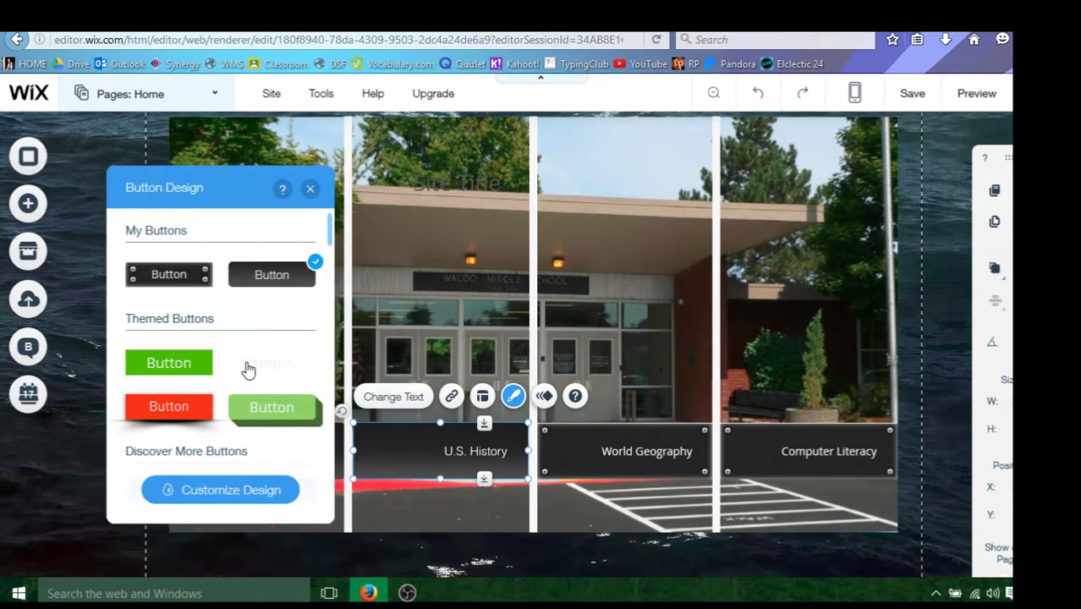
drag(328, 237, 336, 457)
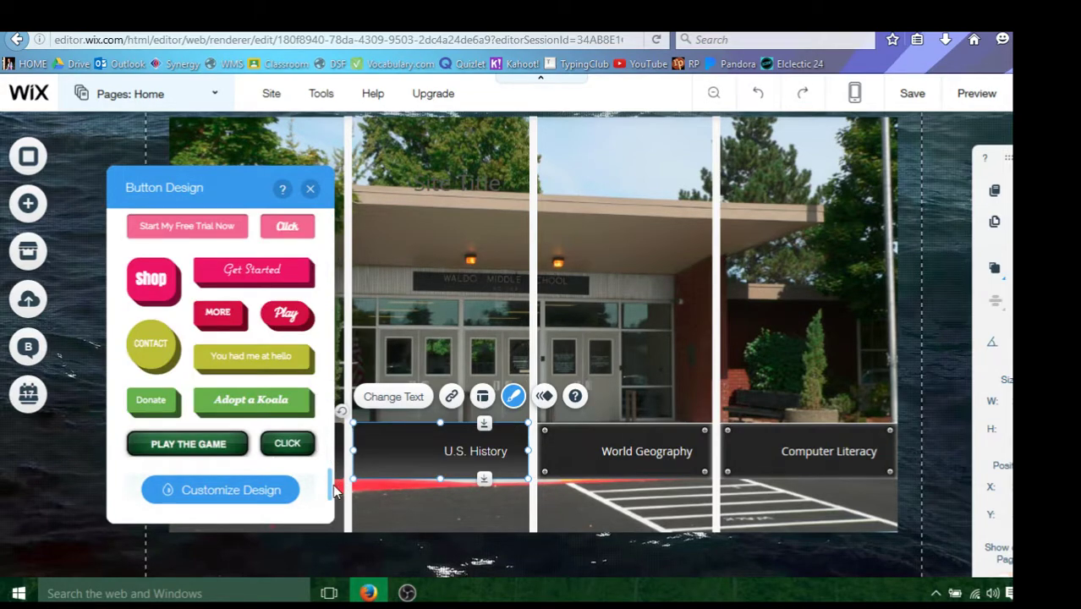
scroll(330, 490, down, 3)
click(277, 442)
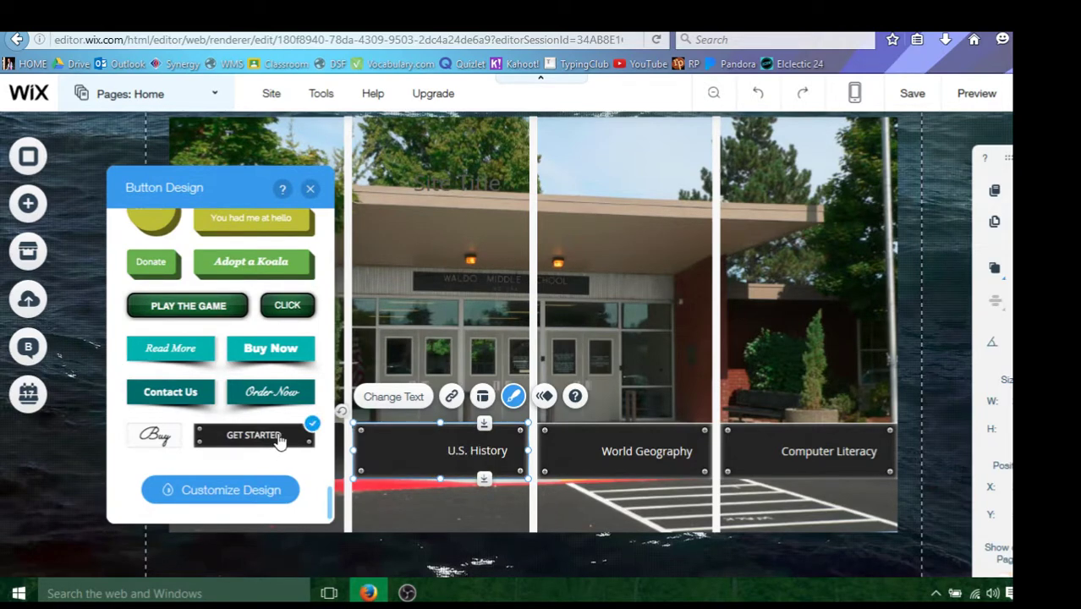
click(310, 188)
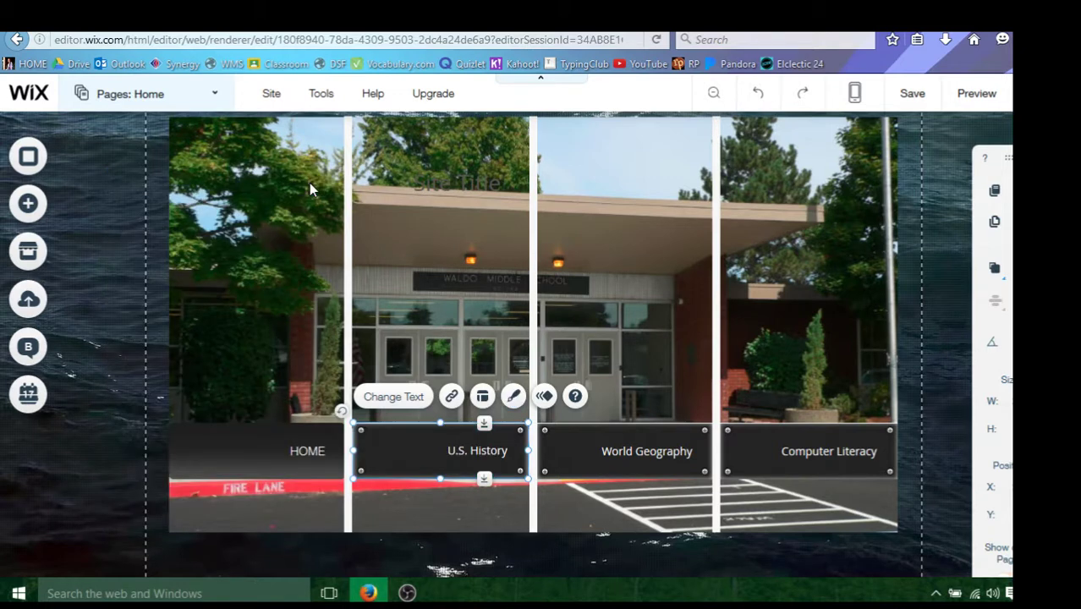
Apply the black riveted GET STARTED design to the HOME button
click(307, 451)
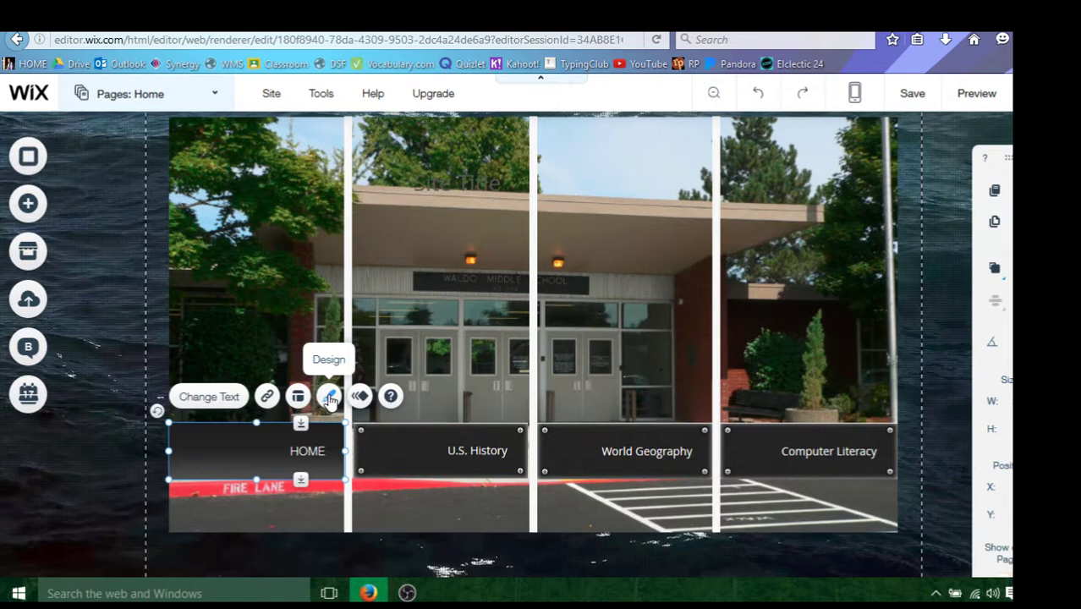
click(329, 398)
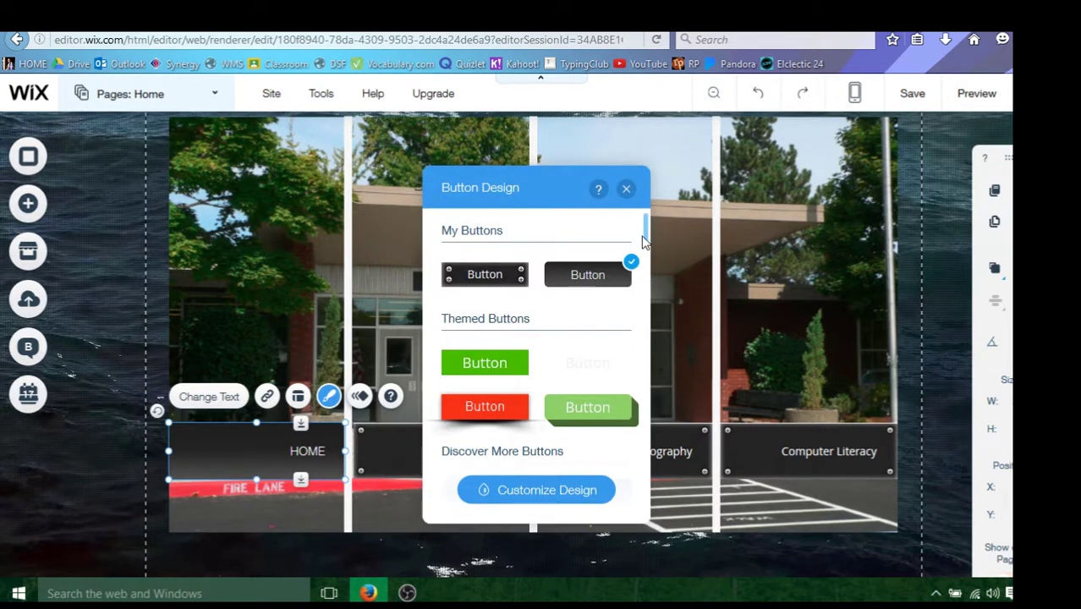
drag(645, 241, 648, 523)
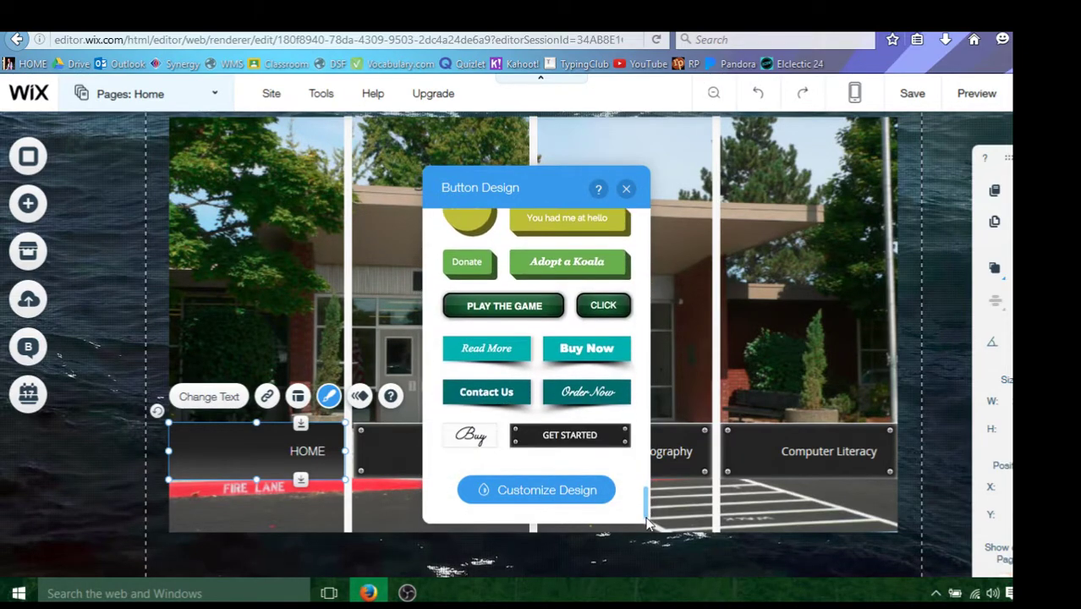
click(582, 445)
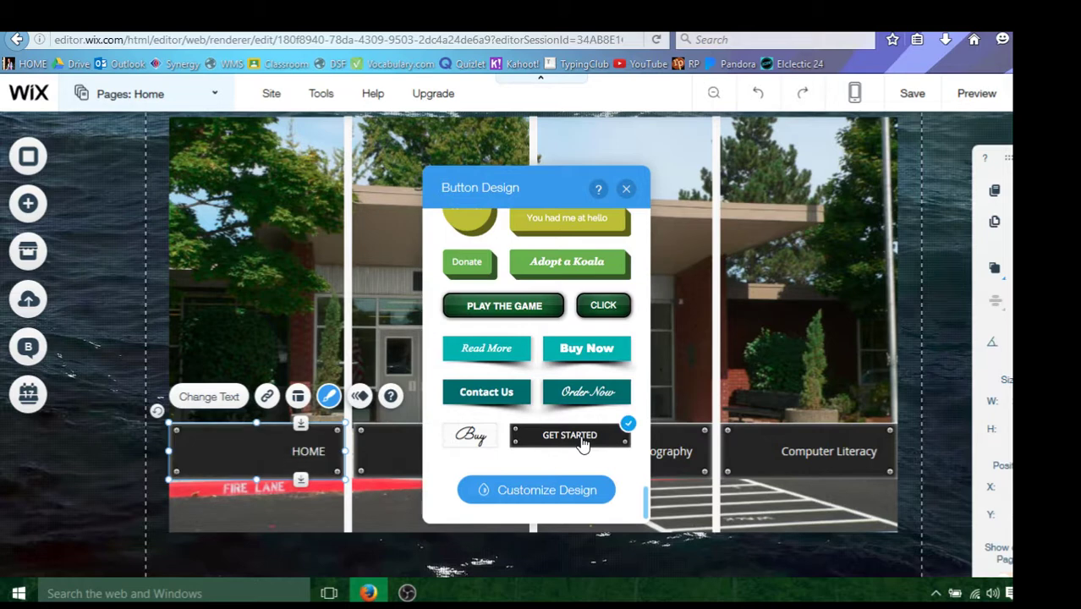
click(626, 187)
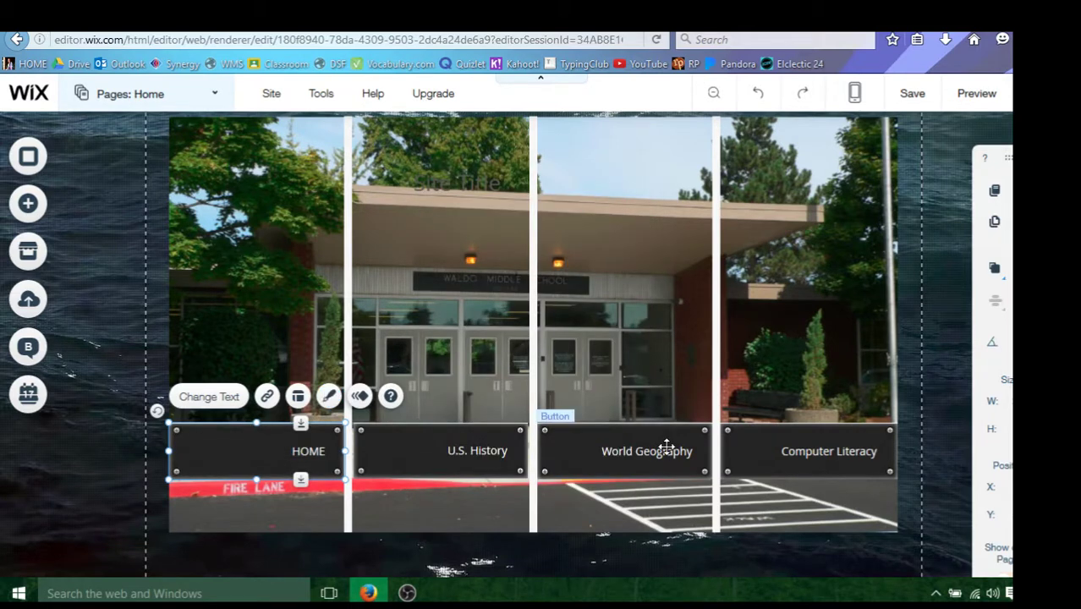
Give the World Geography button the Bounce-In animation
click(667, 446)
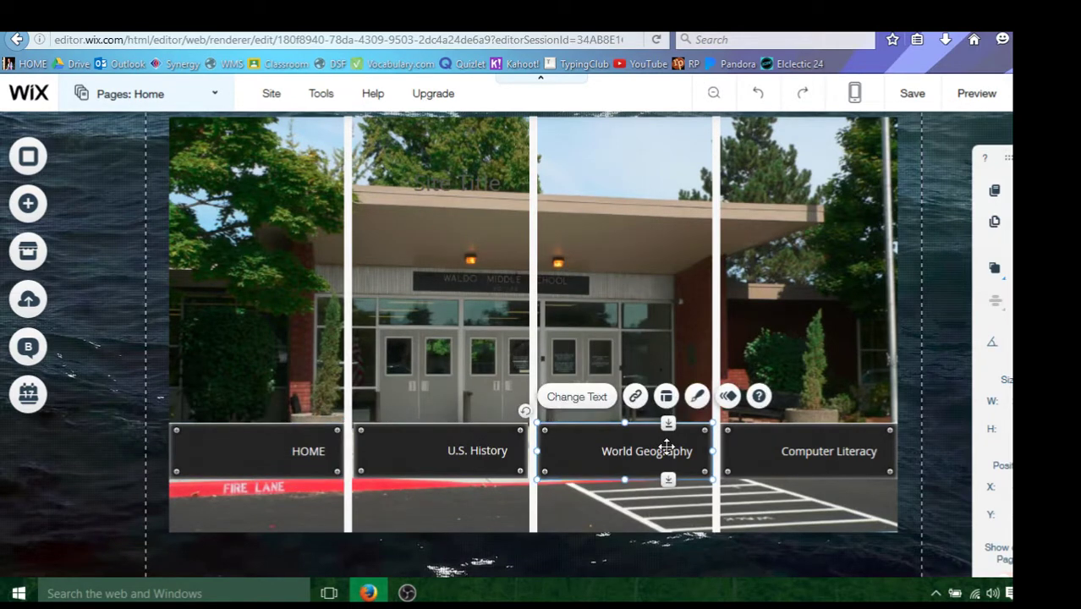
click(729, 398)
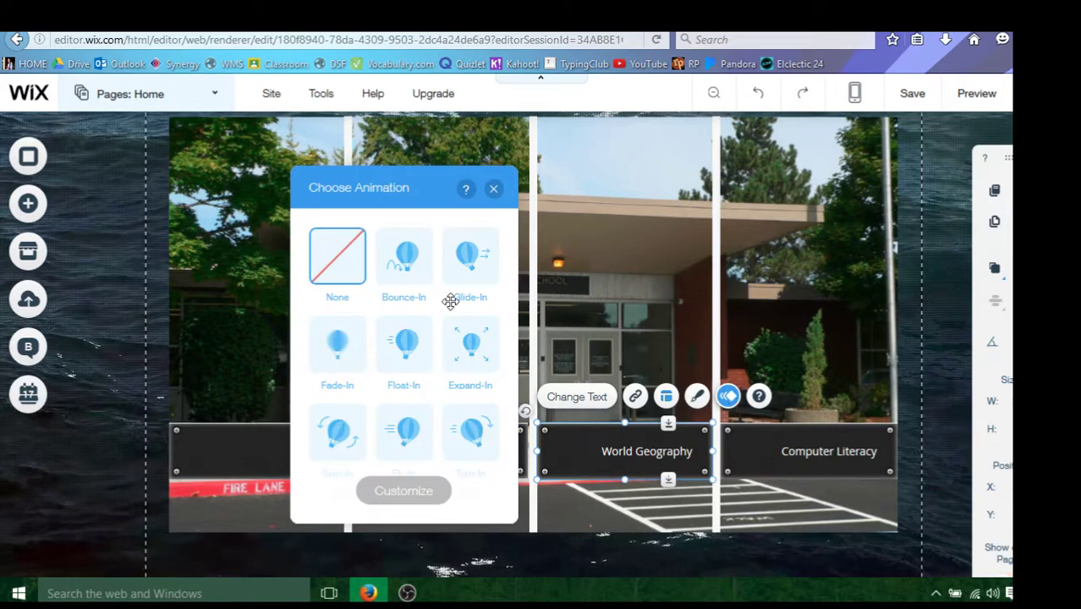
click(397, 271)
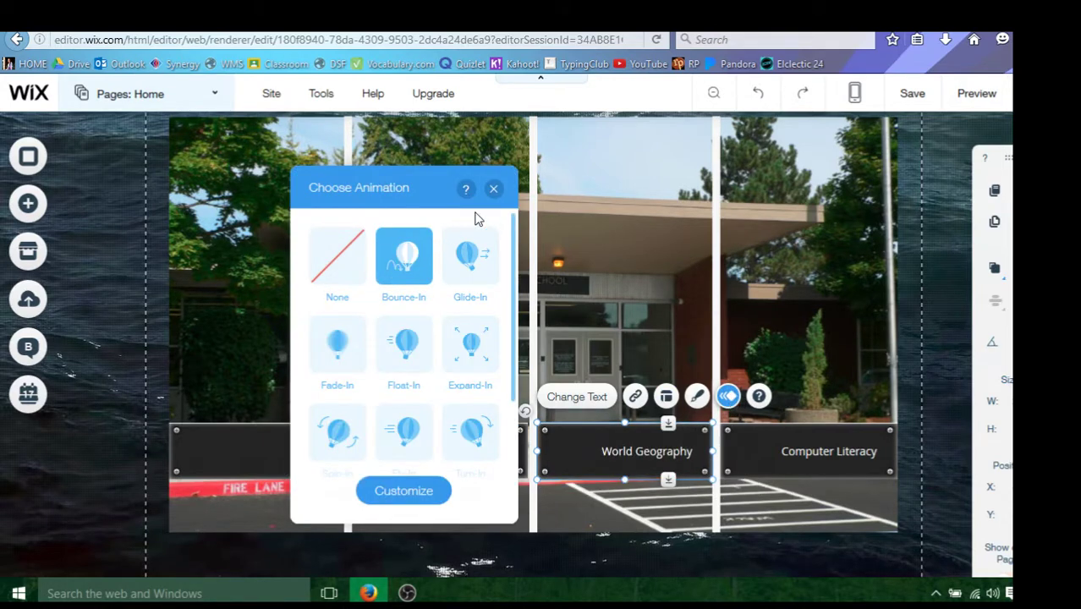
click(729, 396)
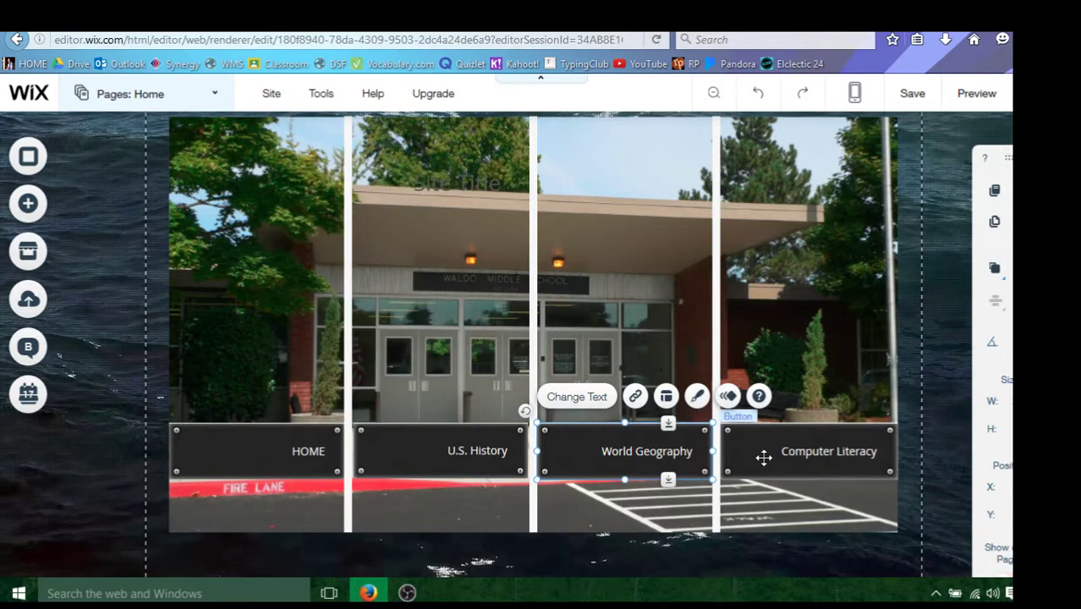
Give the Computer Literacy button the Bounce-In animation
click(763, 457)
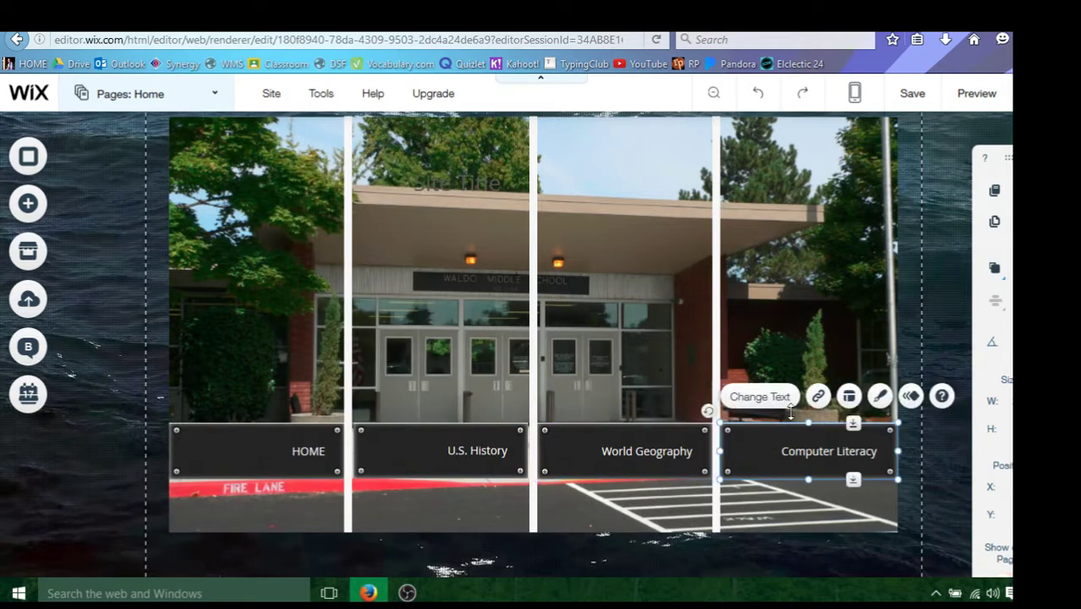
click(912, 398)
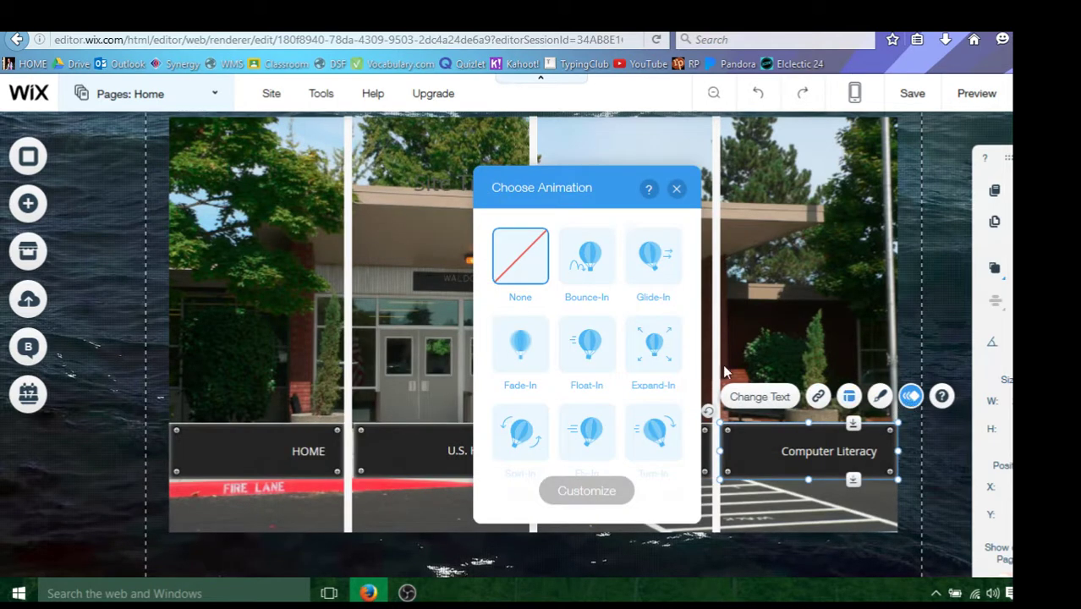
click(581, 280)
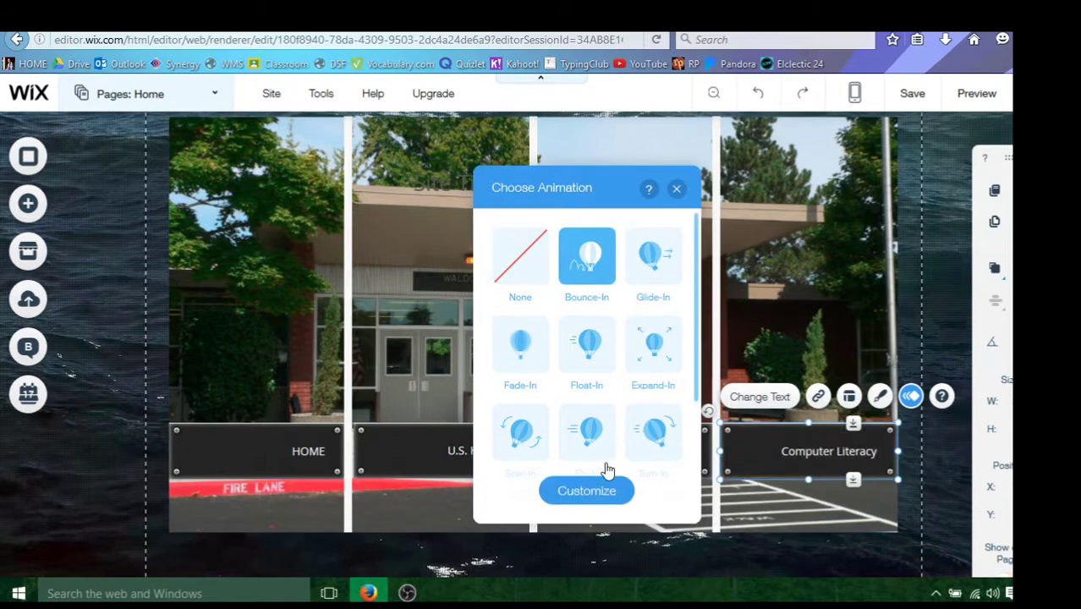
click(677, 189)
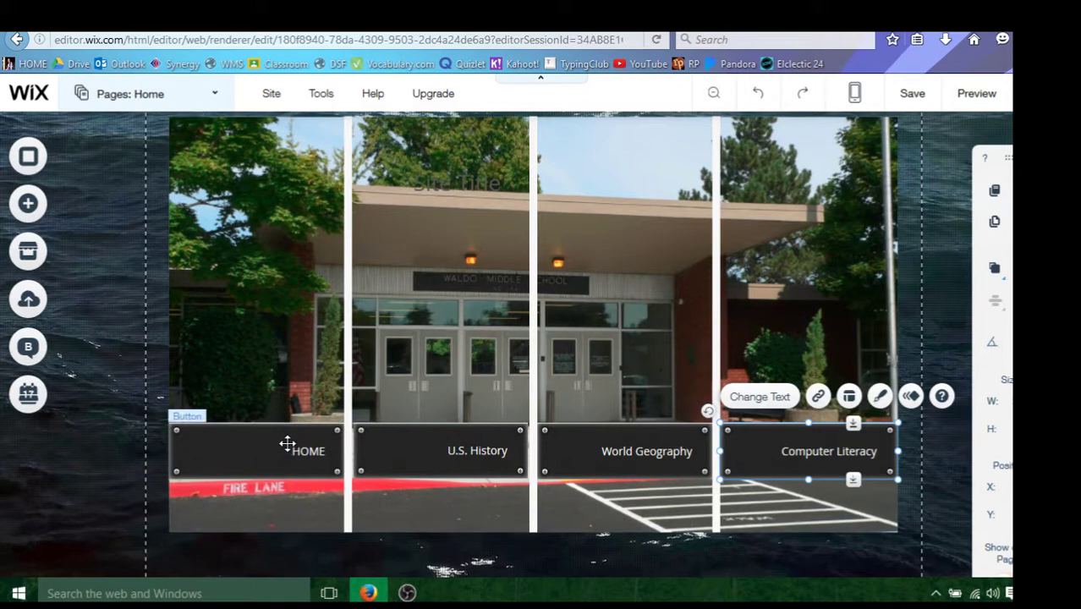
Move the HOME, U.S. History, World Geography and Computer Literacy buttons down in a row along the school photo's bottom edge
drag(285, 463, 291, 504)
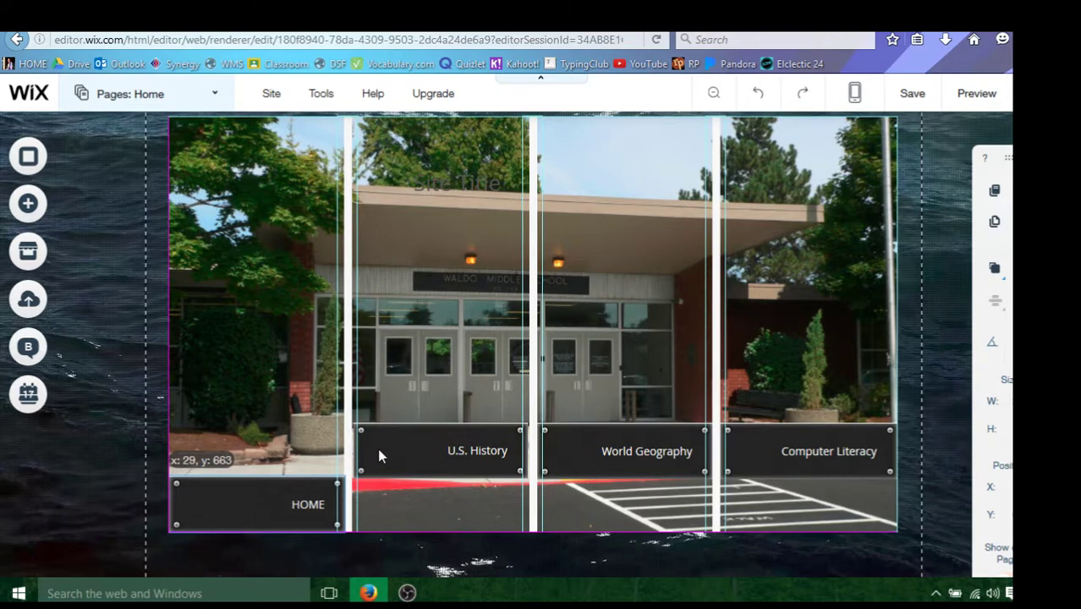
drag(378, 454, 434, 492)
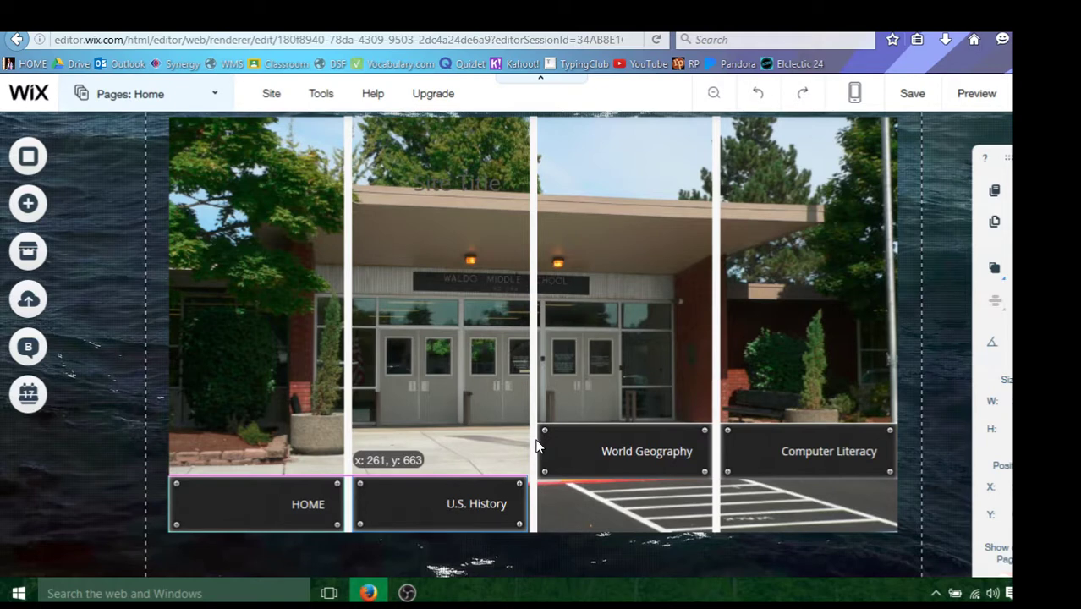
drag(626, 441, 627, 492)
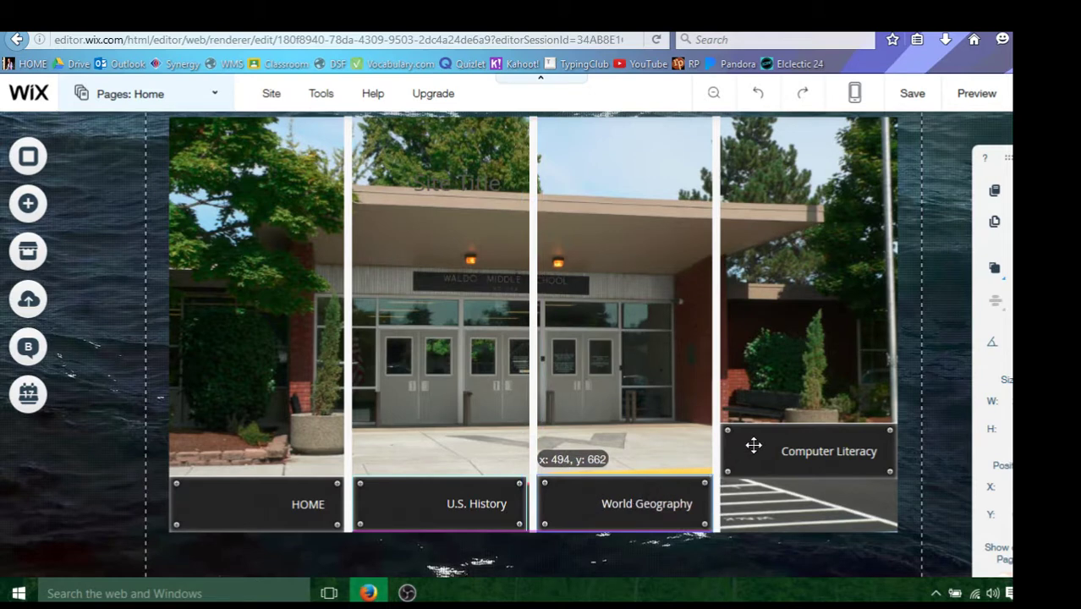
click(753, 444)
click(759, 450)
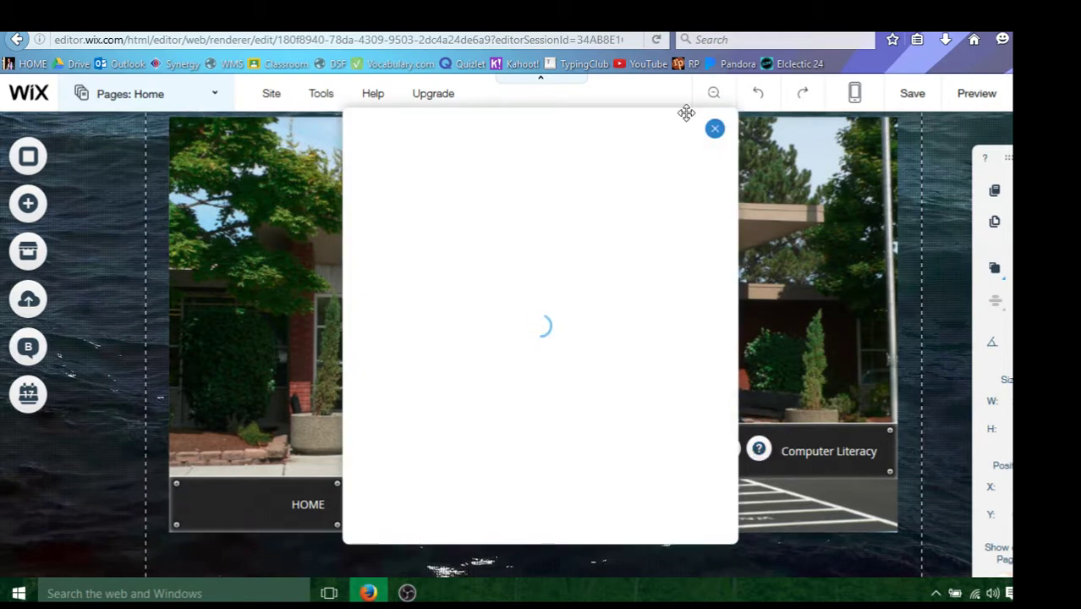
click(716, 134)
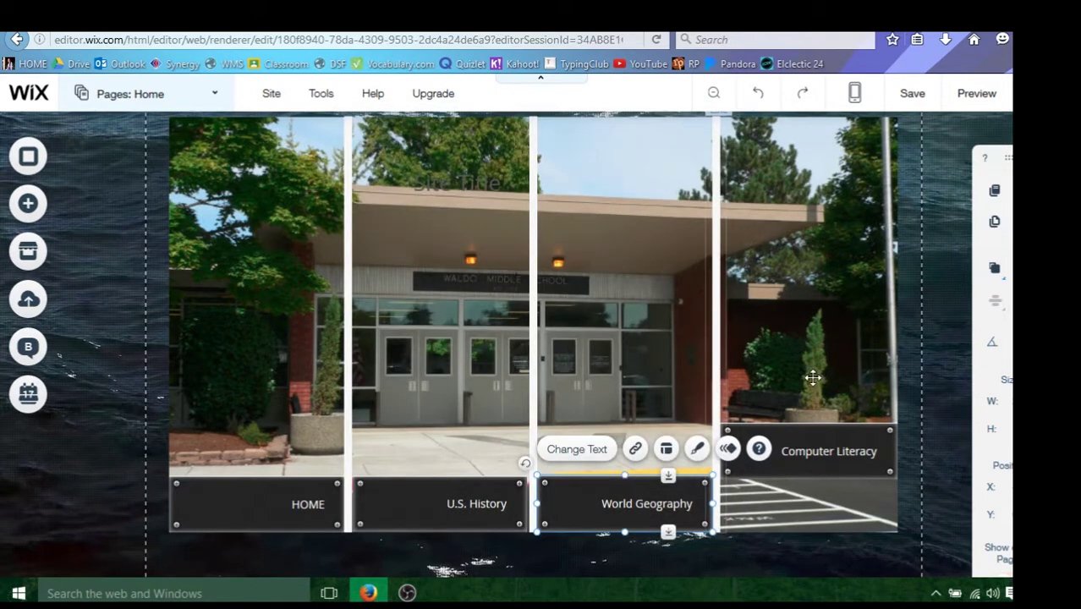
drag(797, 448, 799, 487)
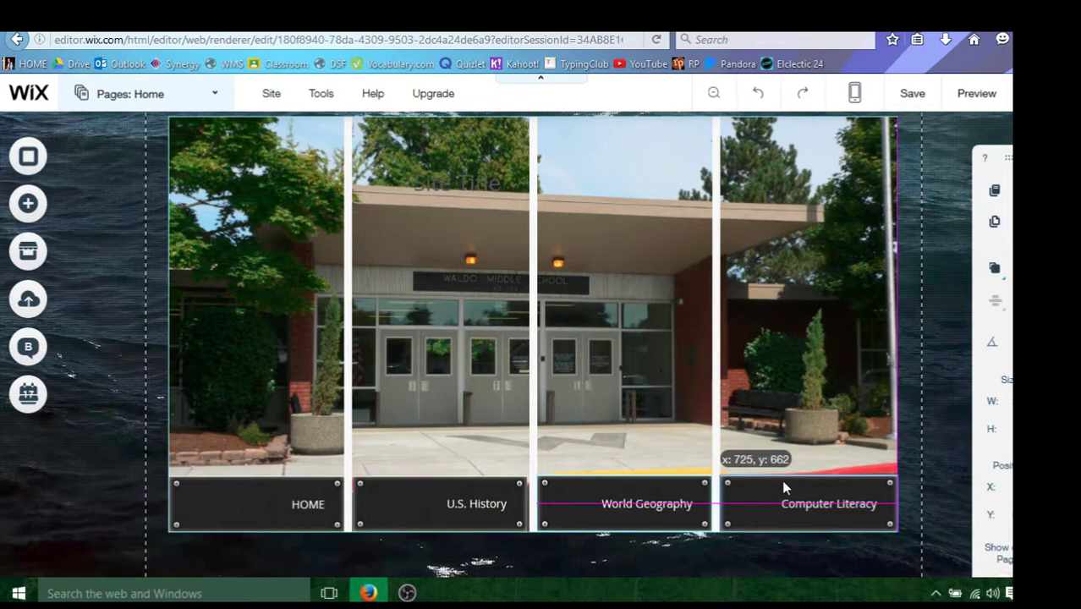
Widen the LEAVE A MARK heading's text box below the photo to nearly the full width of the divider line
scroll(207, 322, down, 5)
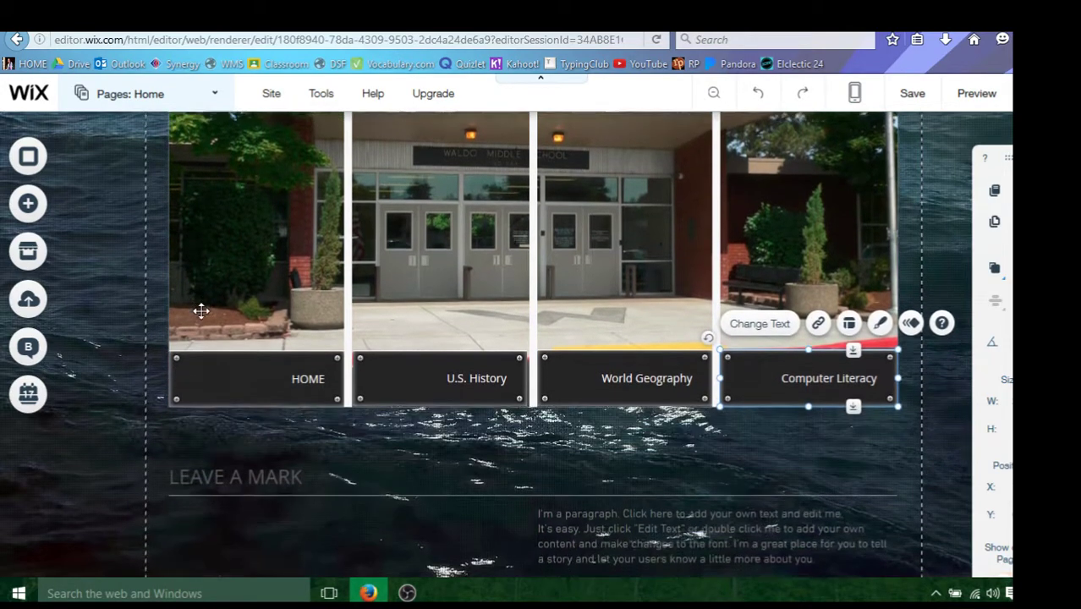
scroll(202, 315, down, 1)
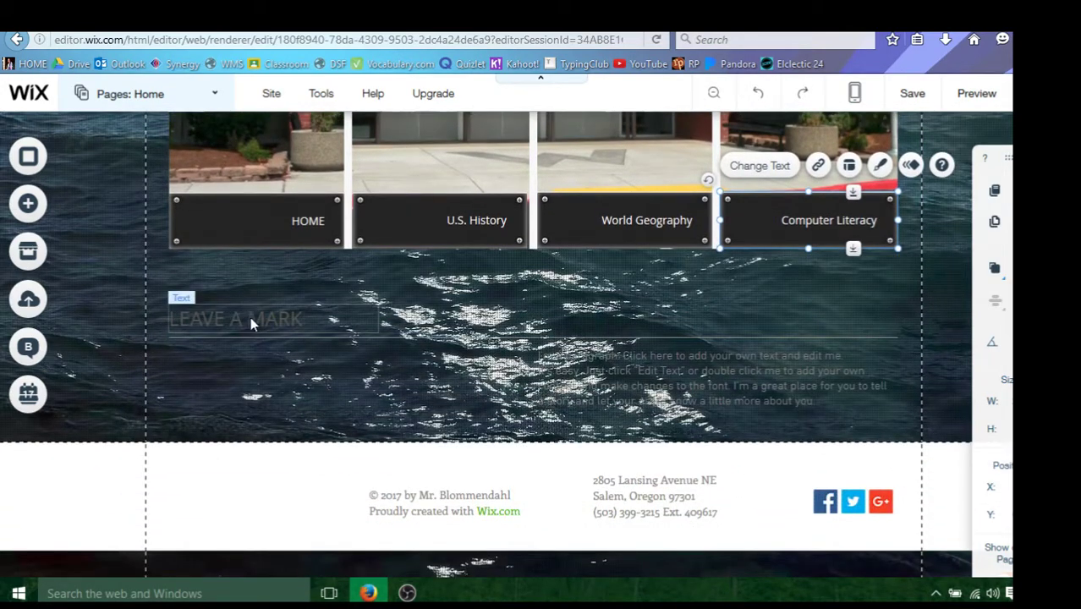
click(245, 316)
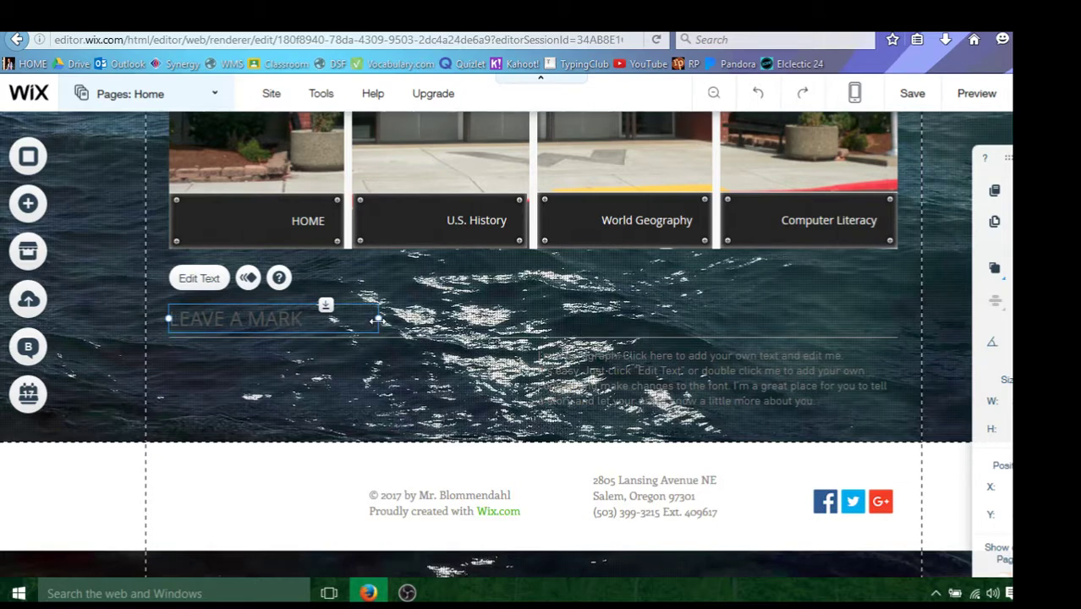
drag(380, 318, 894, 314)
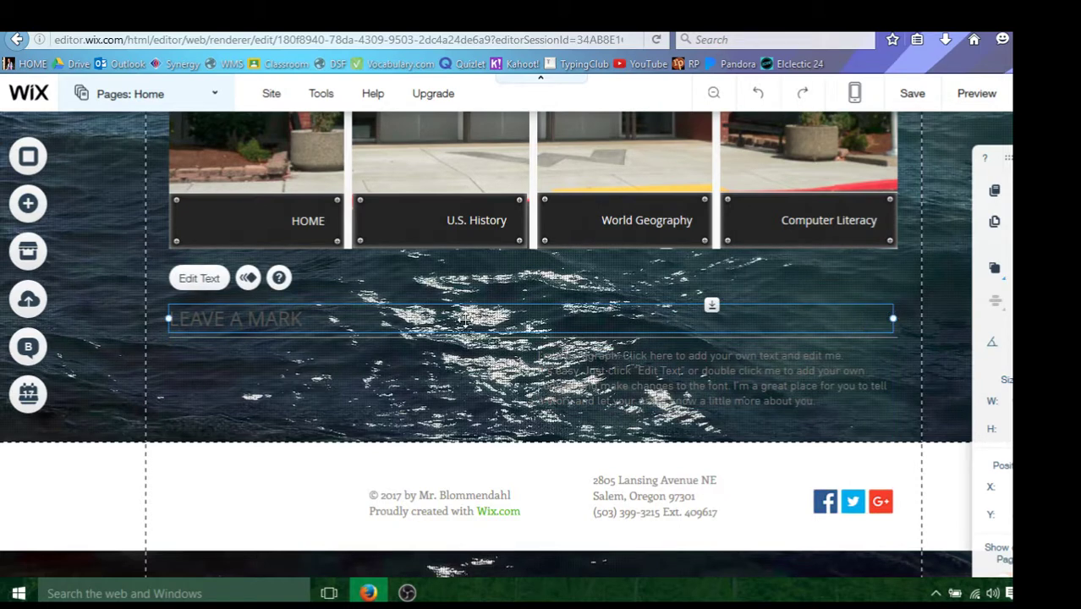
Replace the LEAVE A MARK heading with an all-capitals "WELCOME TO" line ending in the teacher's name and "CLASSROOM!"
click(199, 279)
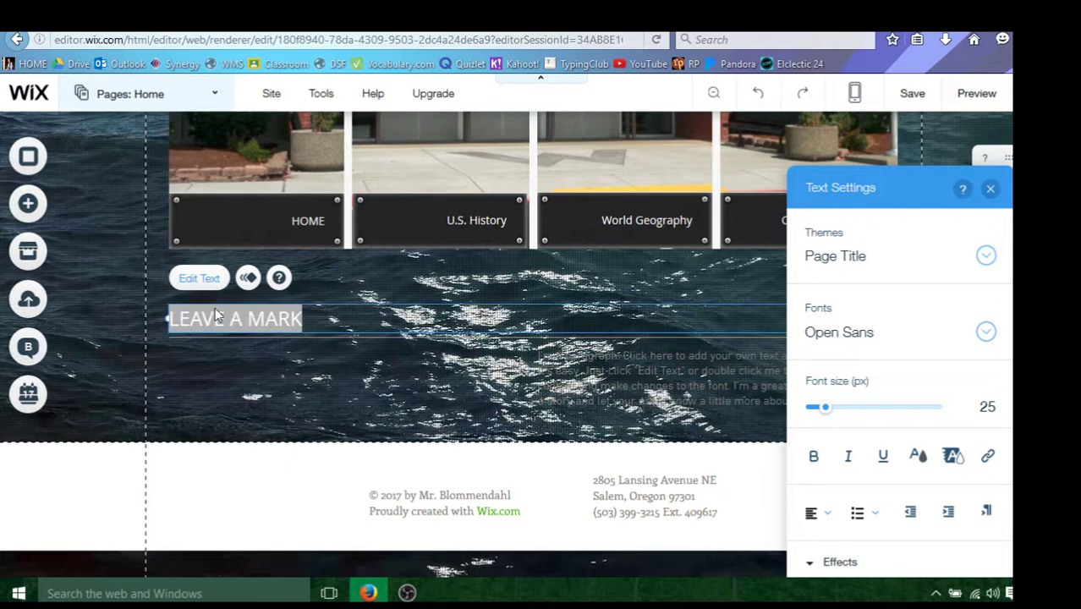
click(217, 320)
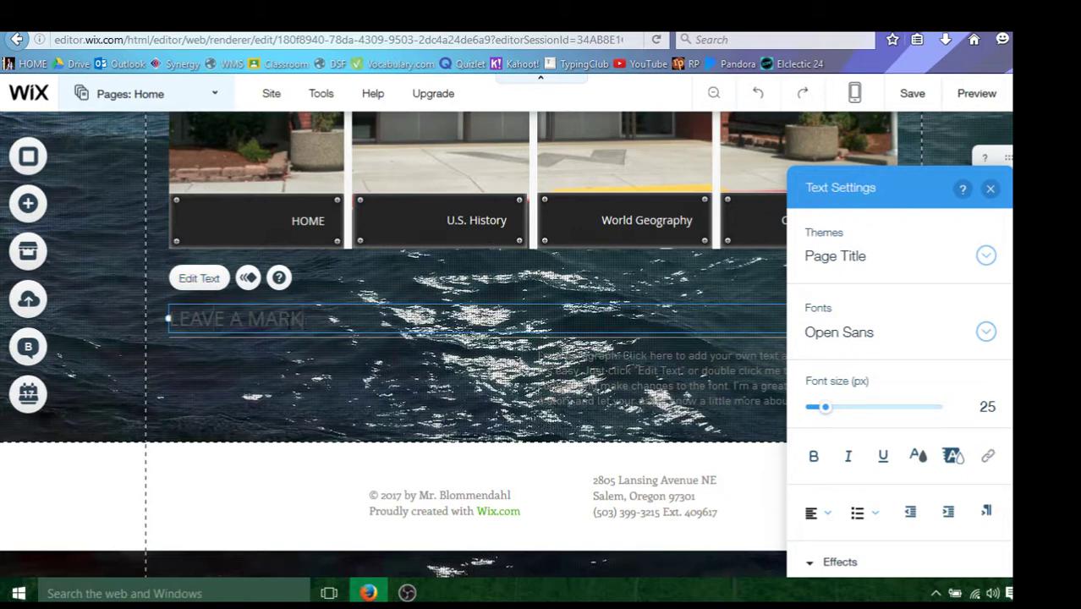
drag(304, 320, 163, 329)
text(WE)
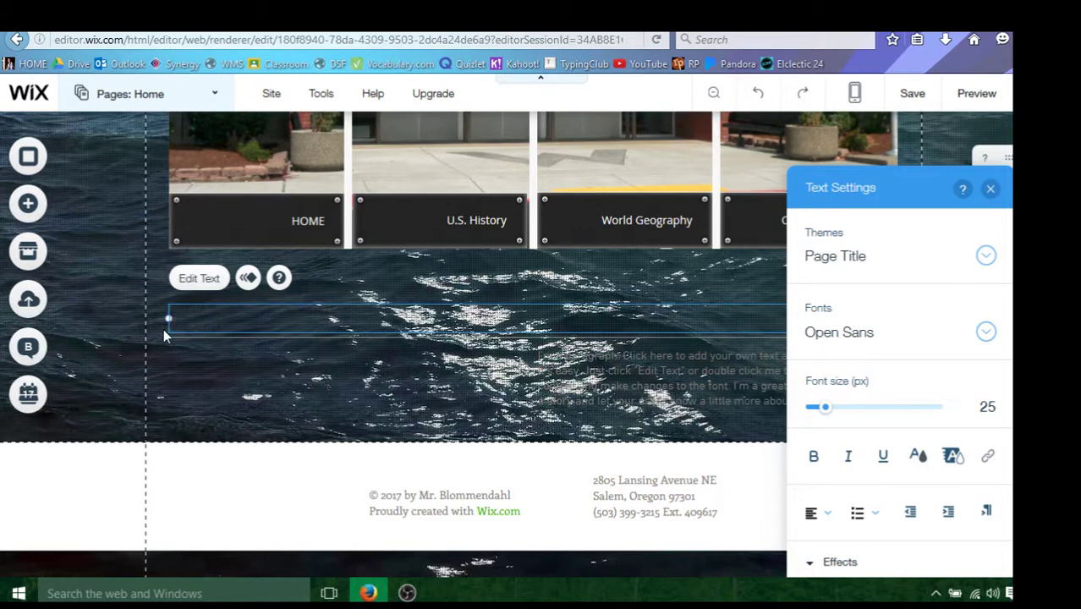
text(LCOME)
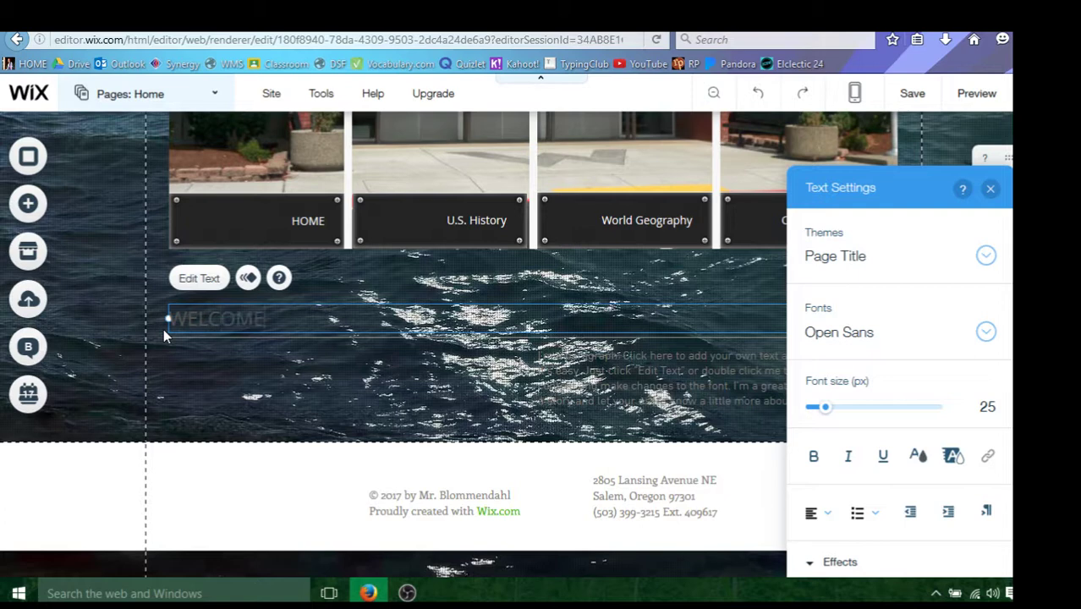
text( TO MR. BLOM)
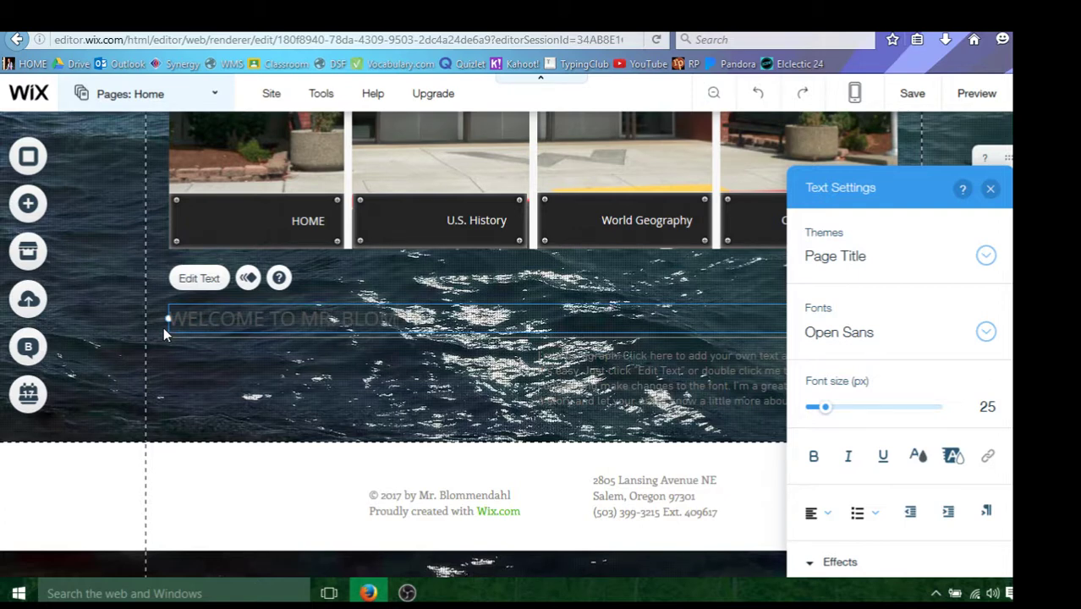
text(MENDAHL'S CLASSROOM!)
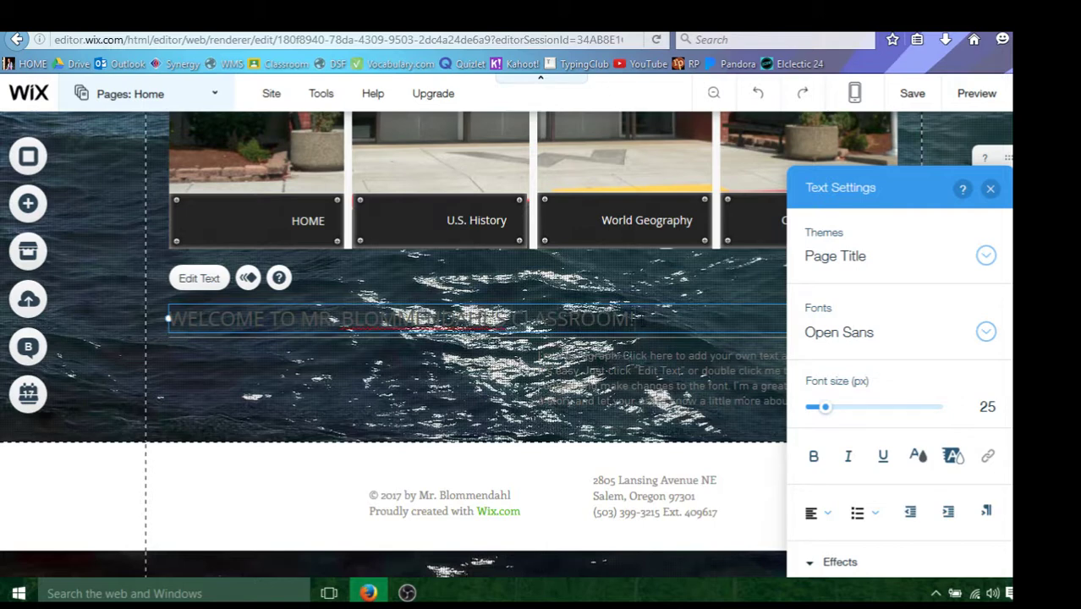
Color the welcome heading white (#FFFFFF) and center it in its text box
drag(636, 318, 169, 318)
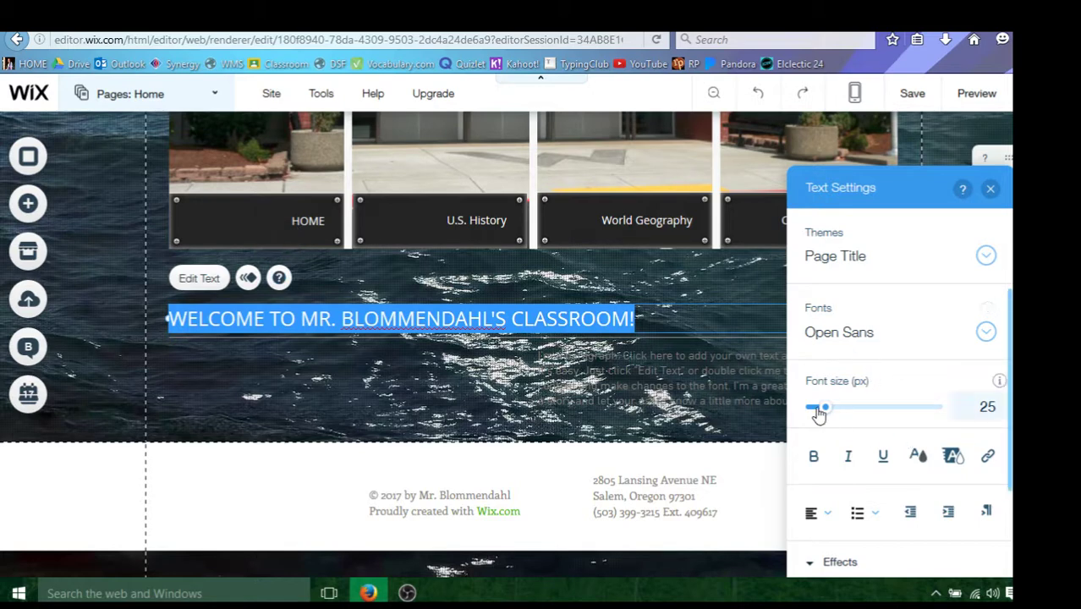
click(918, 457)
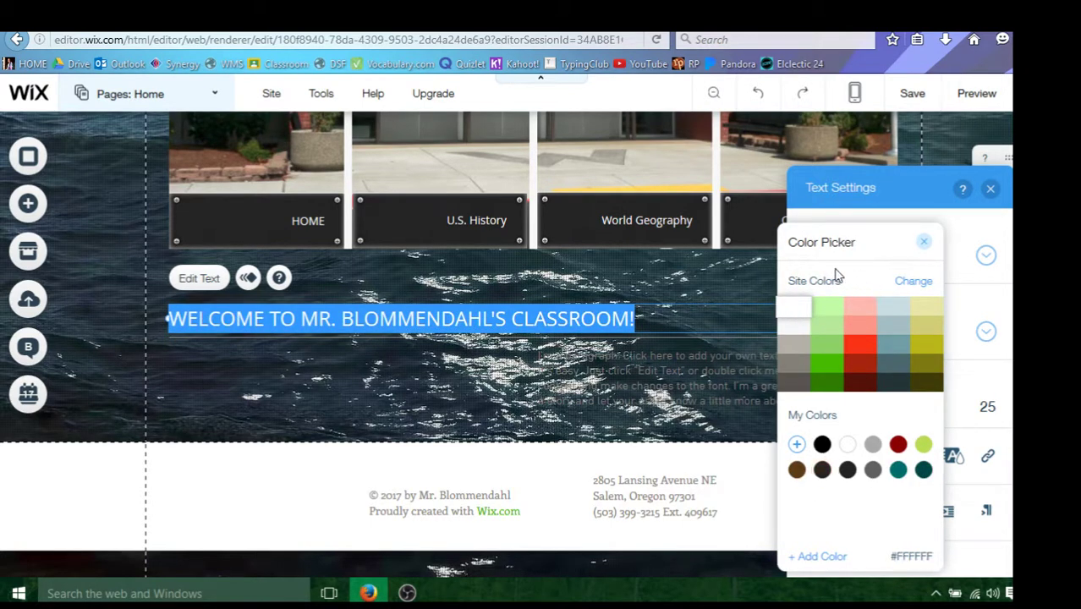
click(922, 244)
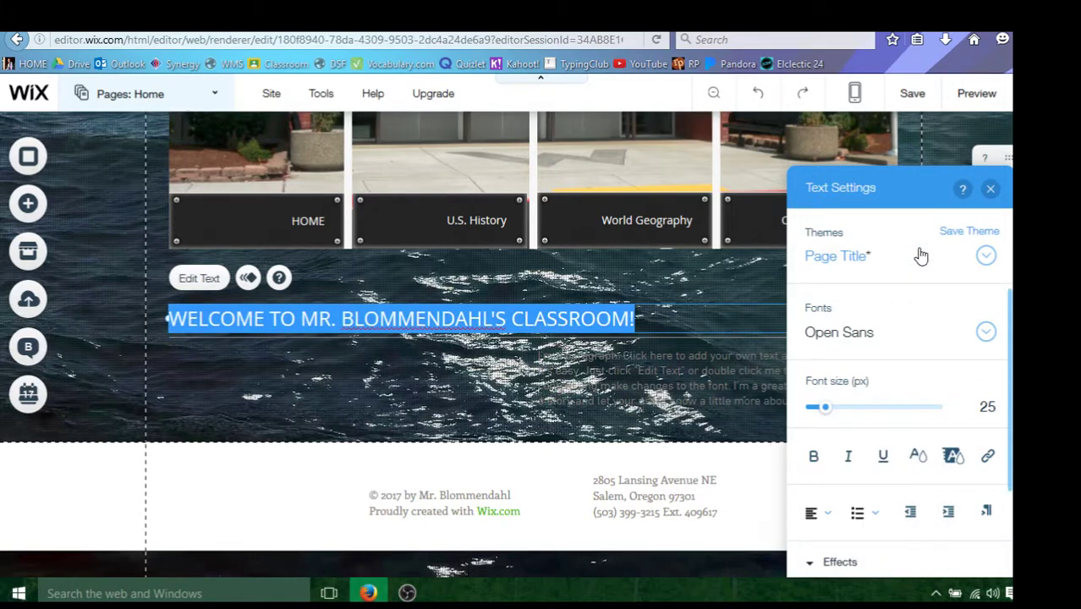
click(827, 518)
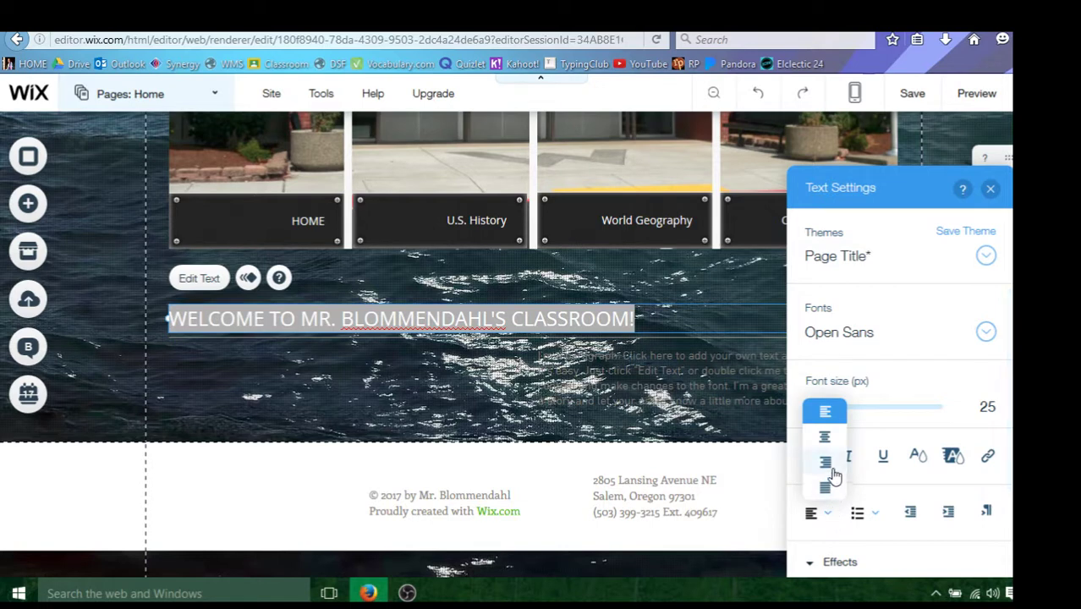
click(824, 439)
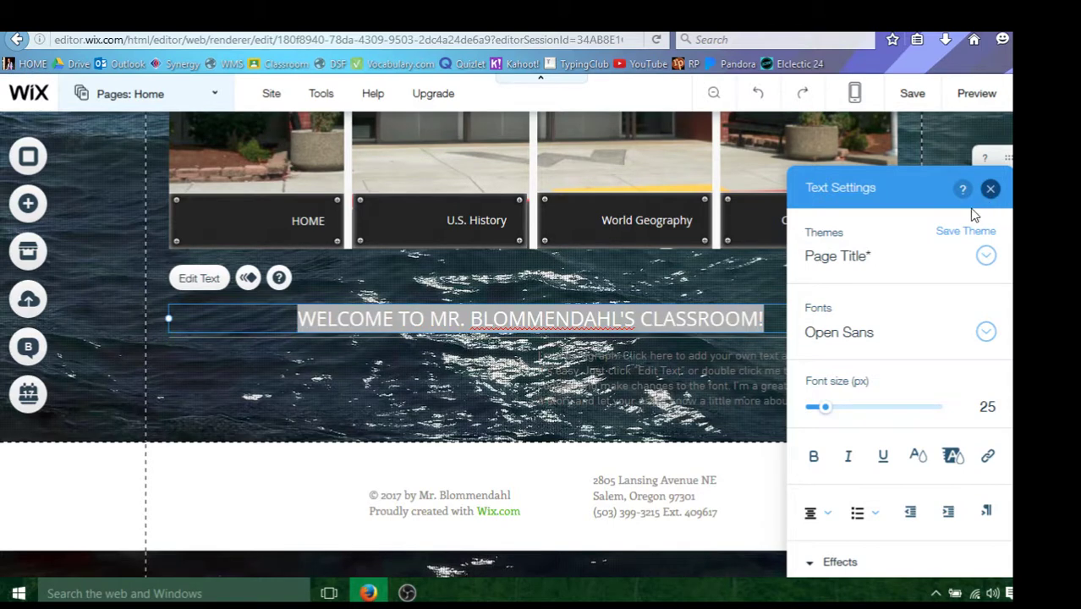
click(989, 189)
Align the placeholder paragraph with the divider line's left end under the heading and widen it to the line's full width
click(632, 355)
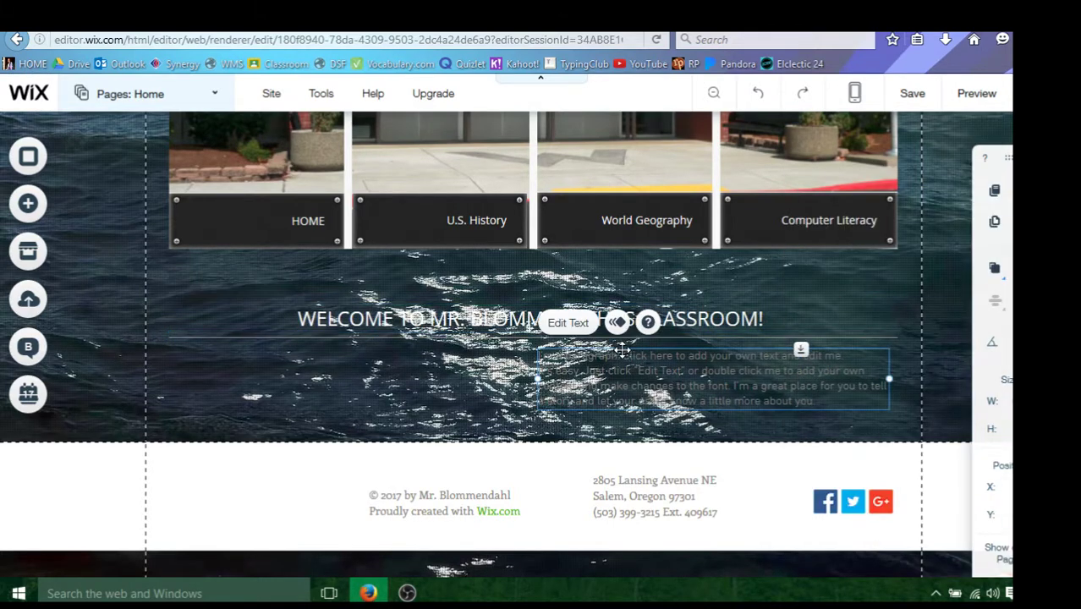
drag(622, 350, 254, 346)
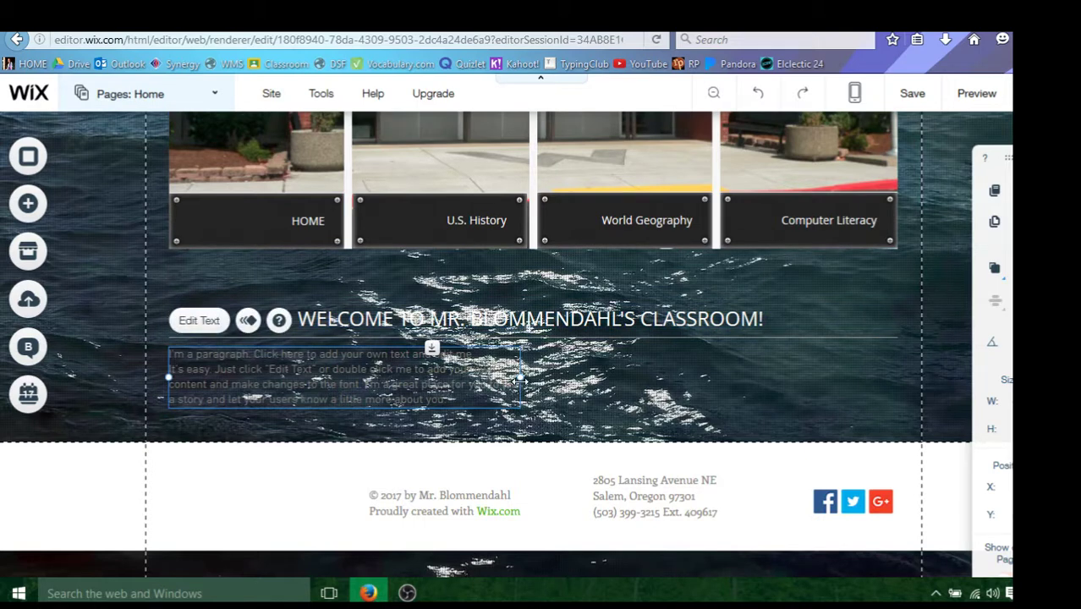
drag(530, 382, 738, 373)
drag(800, 407, 897, 399)
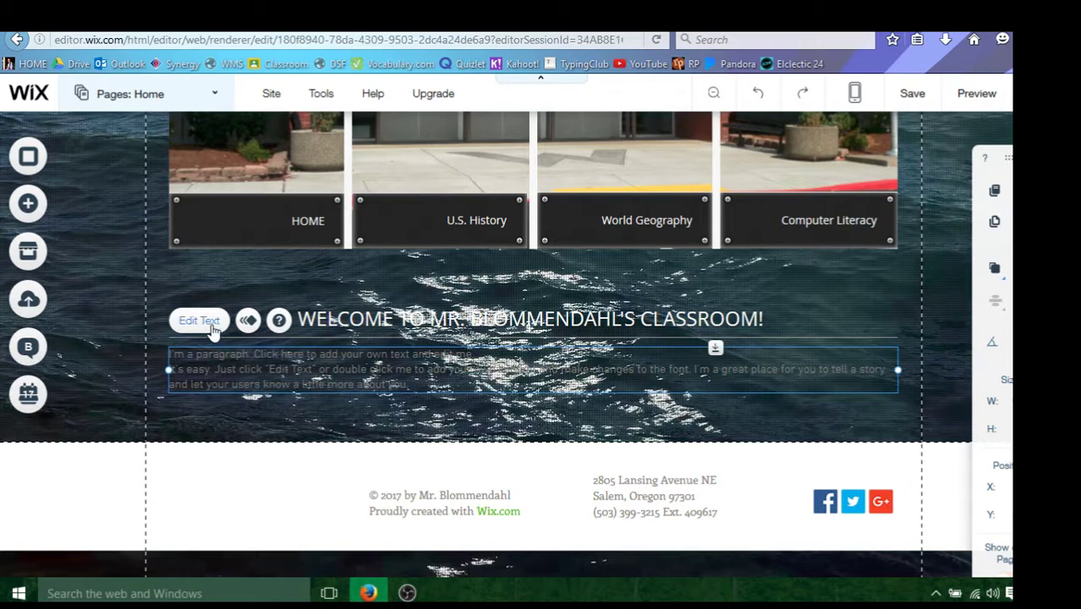
Color the placeholder paragraph's text white (#FFFFFF)
click(200, 321)
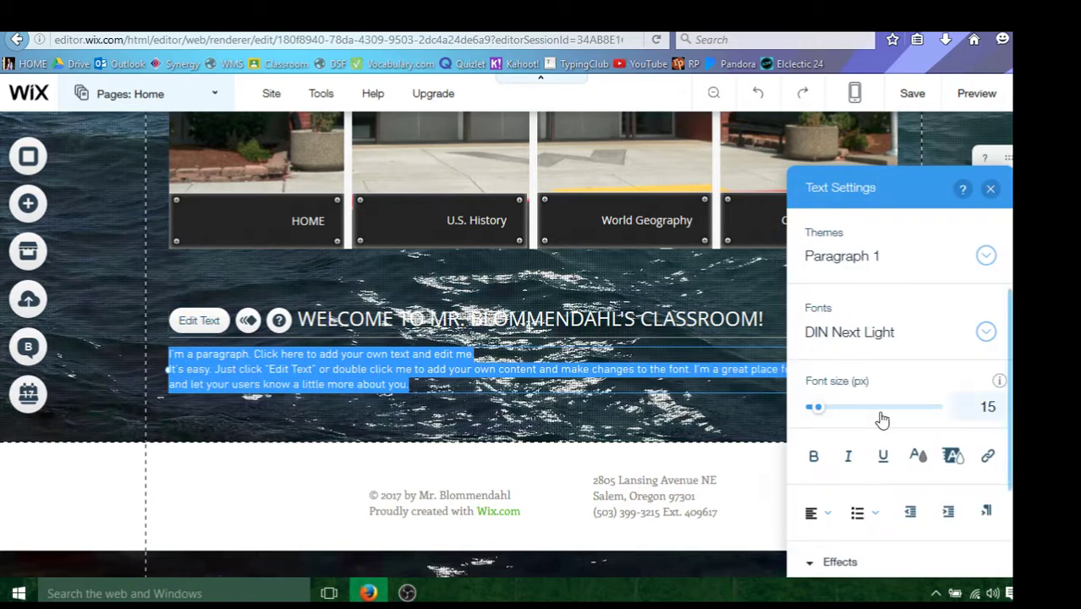
click(919, 458)
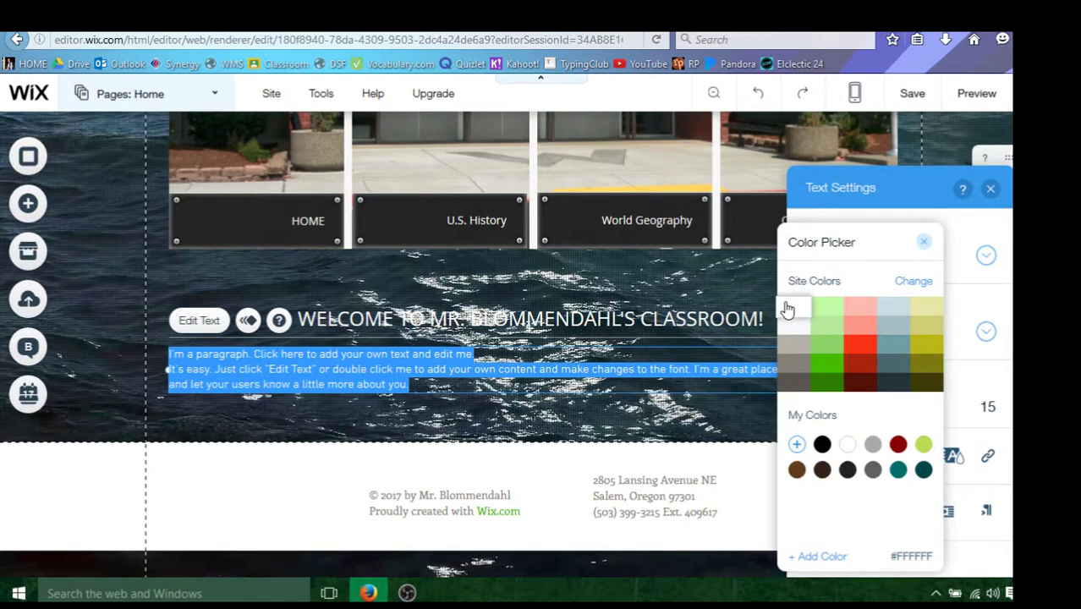
click(924, 242)
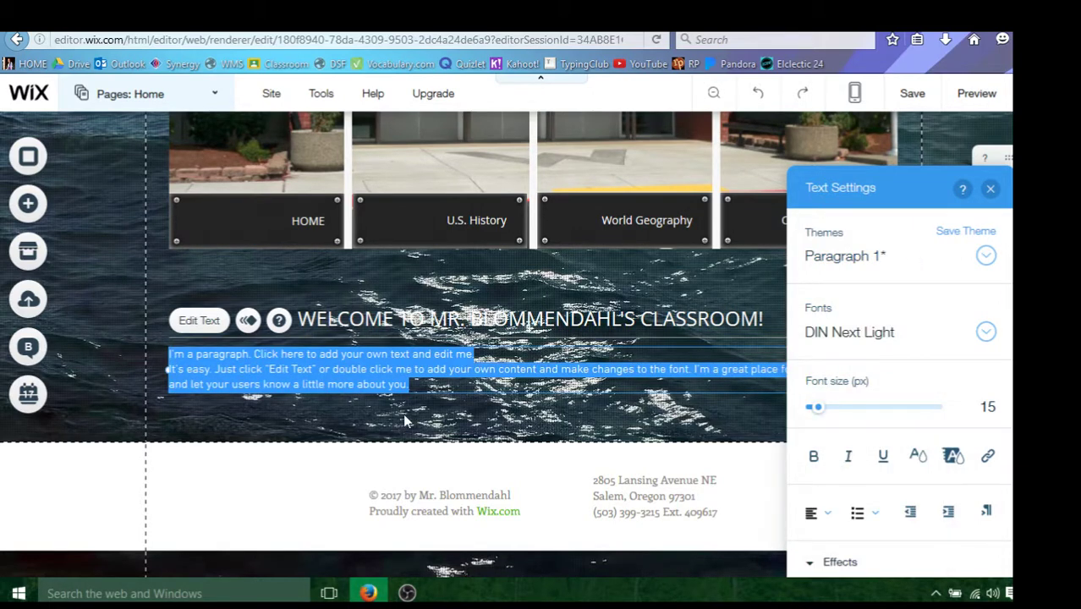
Replace the placeholder paragraph with "Welcome to my presence on the world wide web. Please use this site for important links and information about my class."
text(WEL)
key(BackSpace)
key(BackSpace)
key(BackSpace)
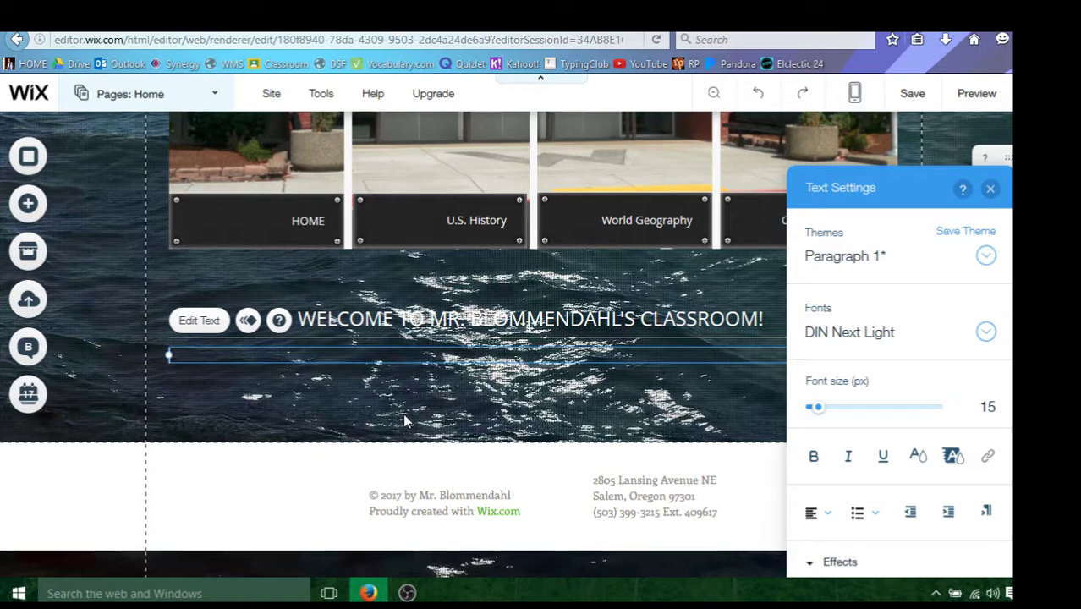
text(Welcome to my p)
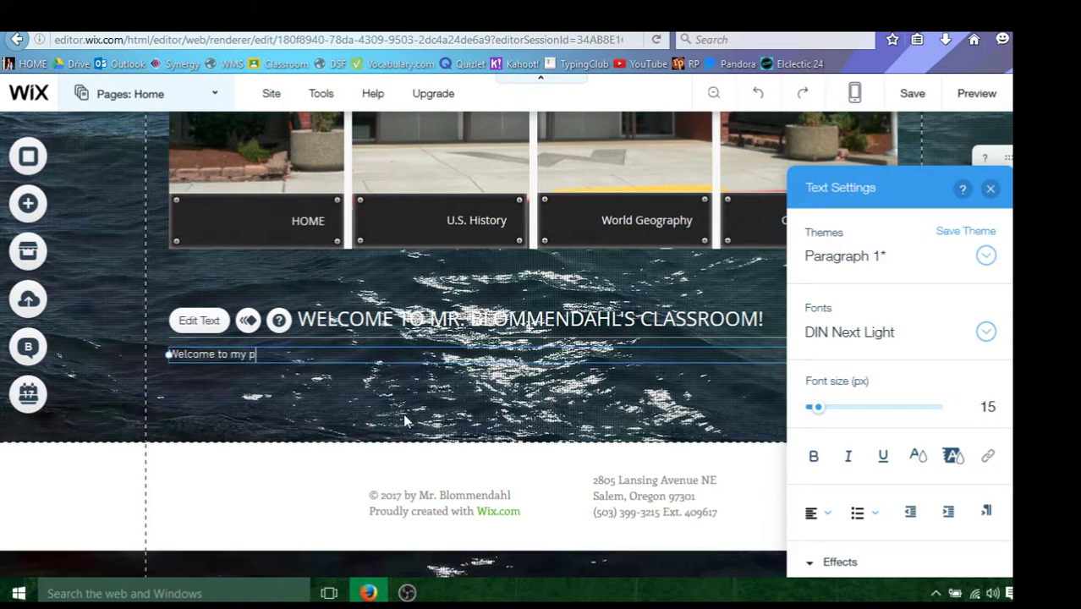
text(resence on the world)
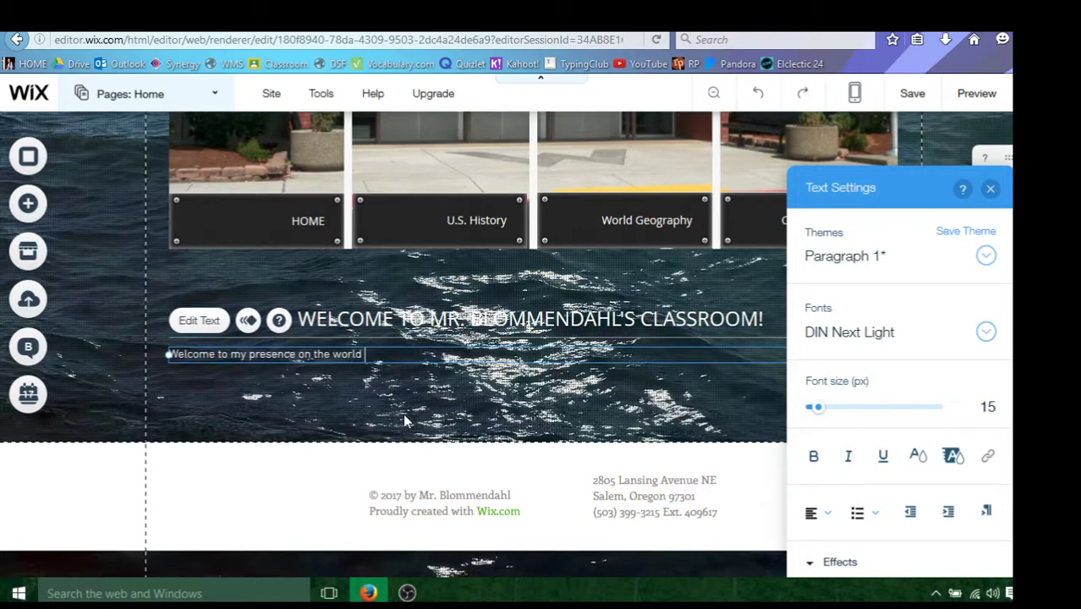
text( wide web.  Please use)
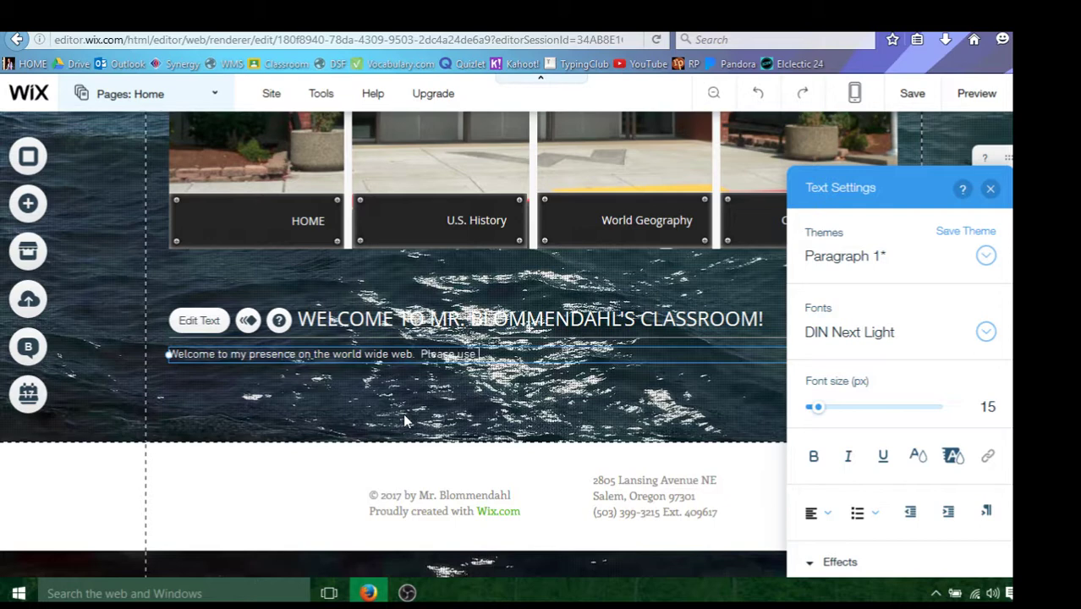
text( this site for imp)
key(BackSpace)
text(ortant links and info)
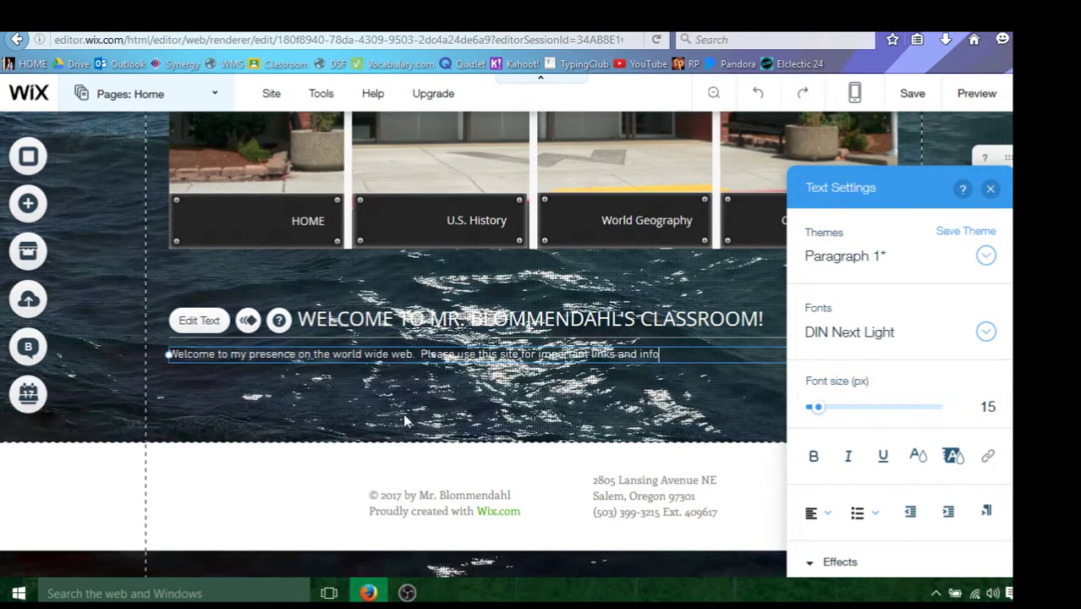
text(rmation about my class)
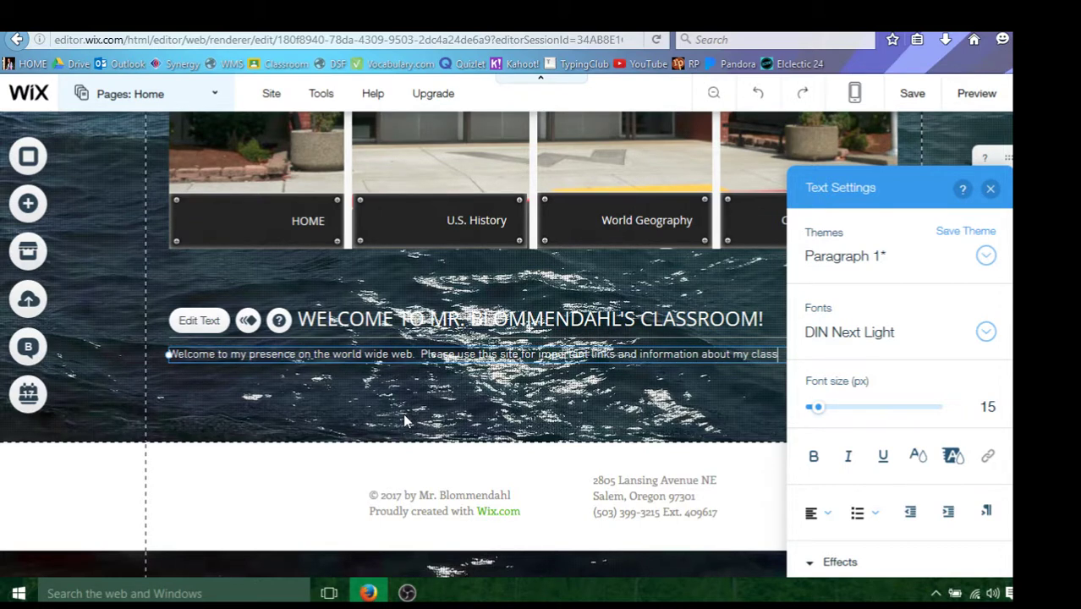
text(.)
click(459, 415)
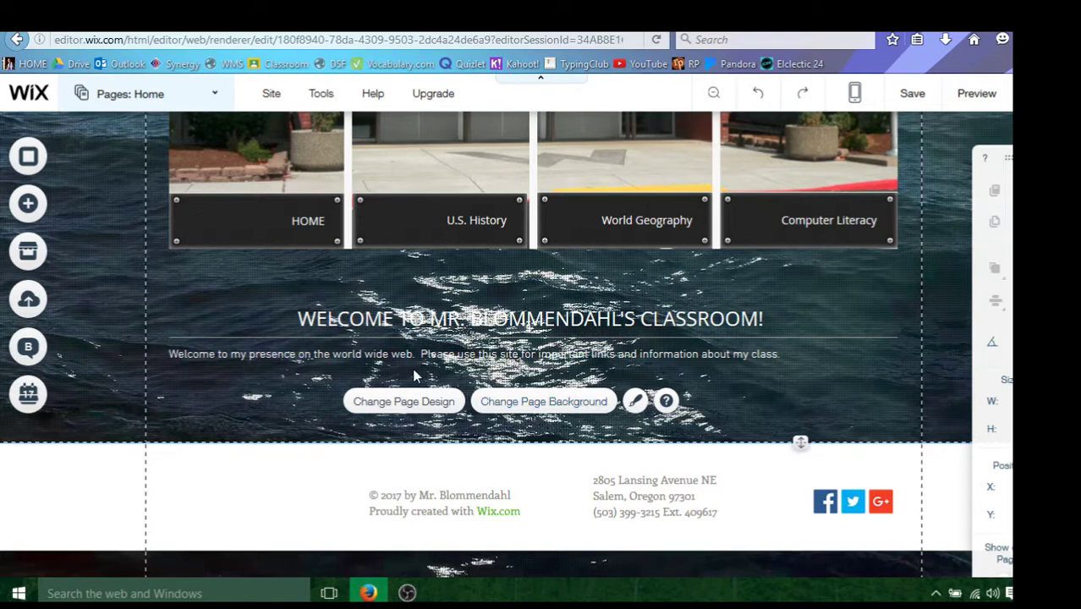
click(603, 357)
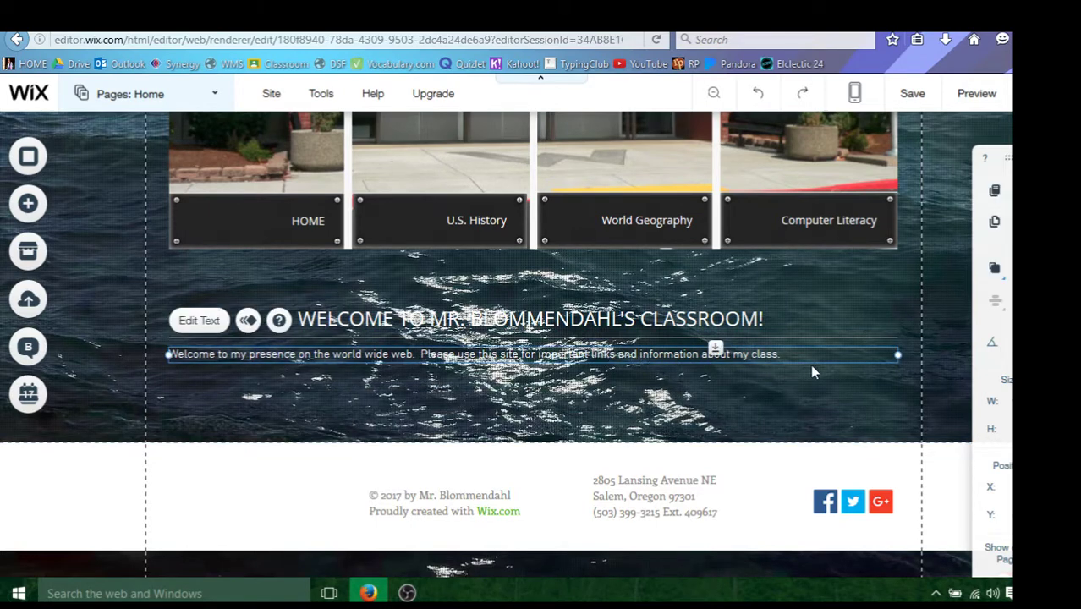
Right-align the welcome paragraph in its text box
click(199, 323)
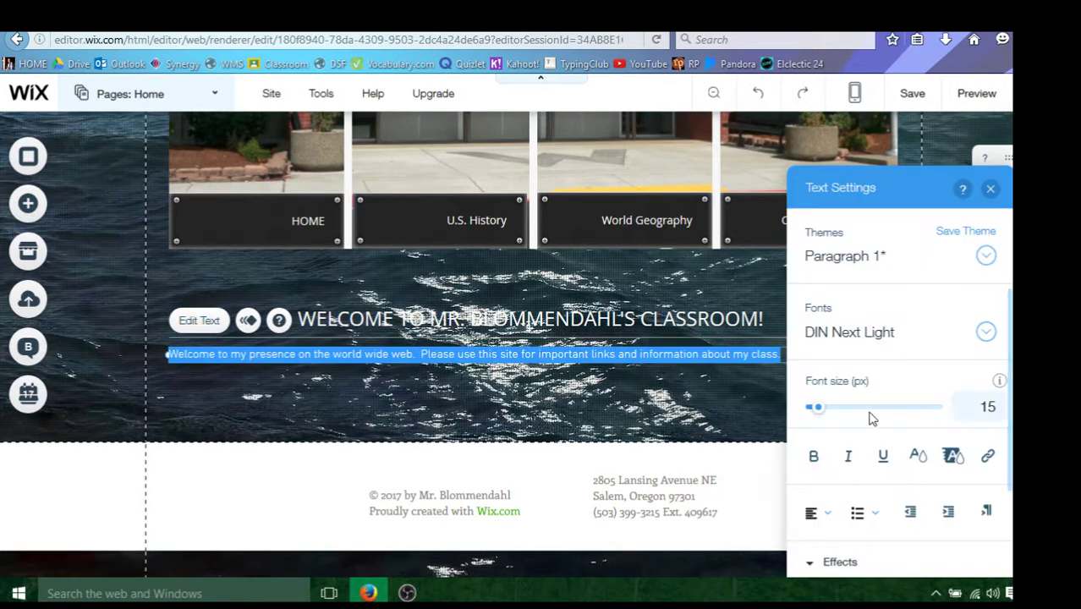
click(822, 515)
click(824, 462)
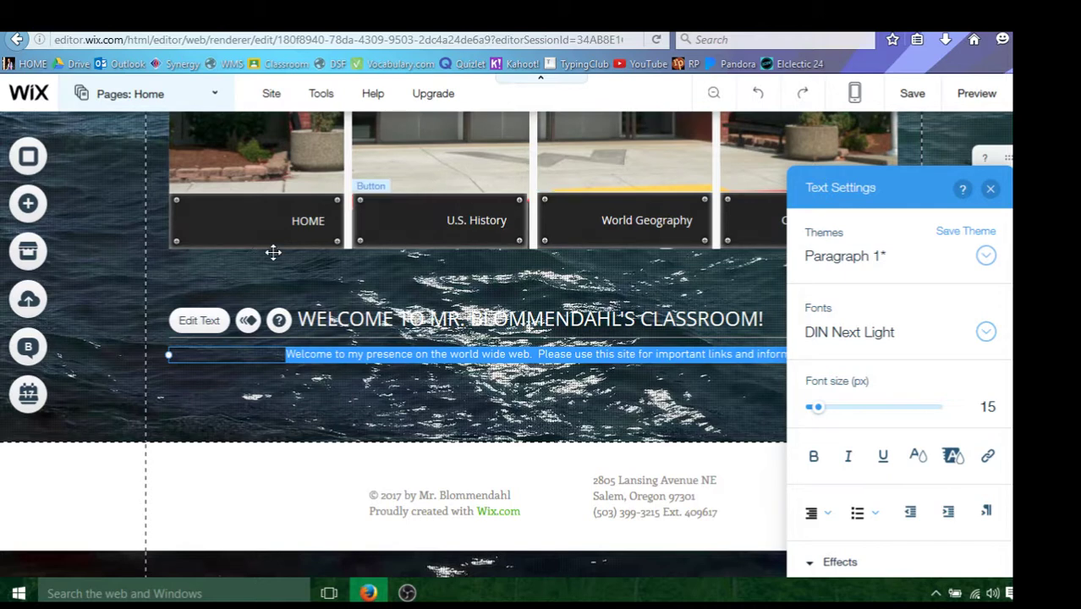
Apply the Bounce-In animation to the welcome paragraph and to the welcome heading above it
click(249, 321)
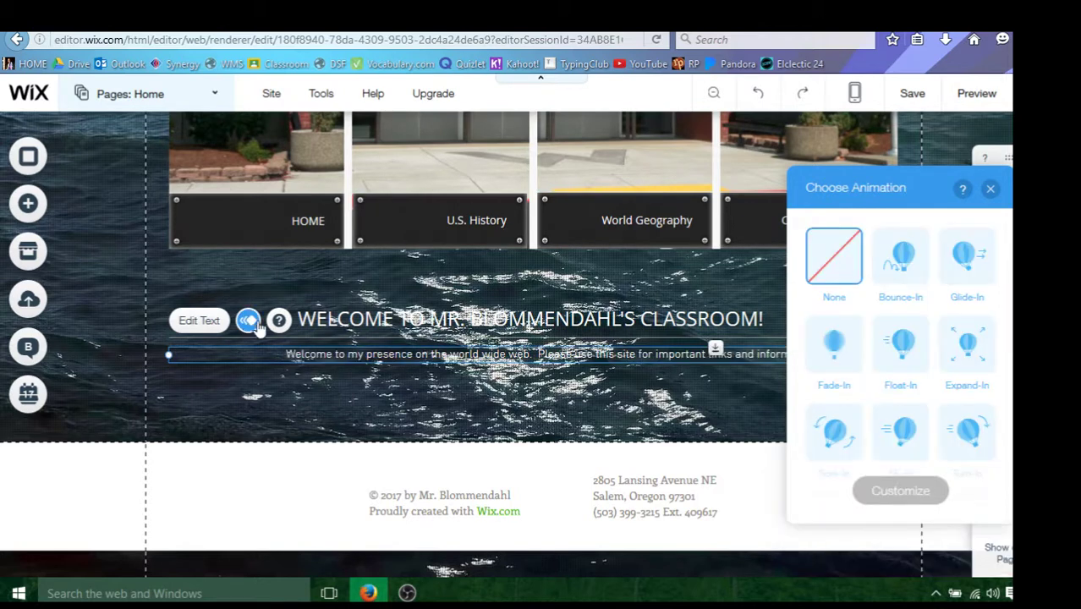
click(903, 258)
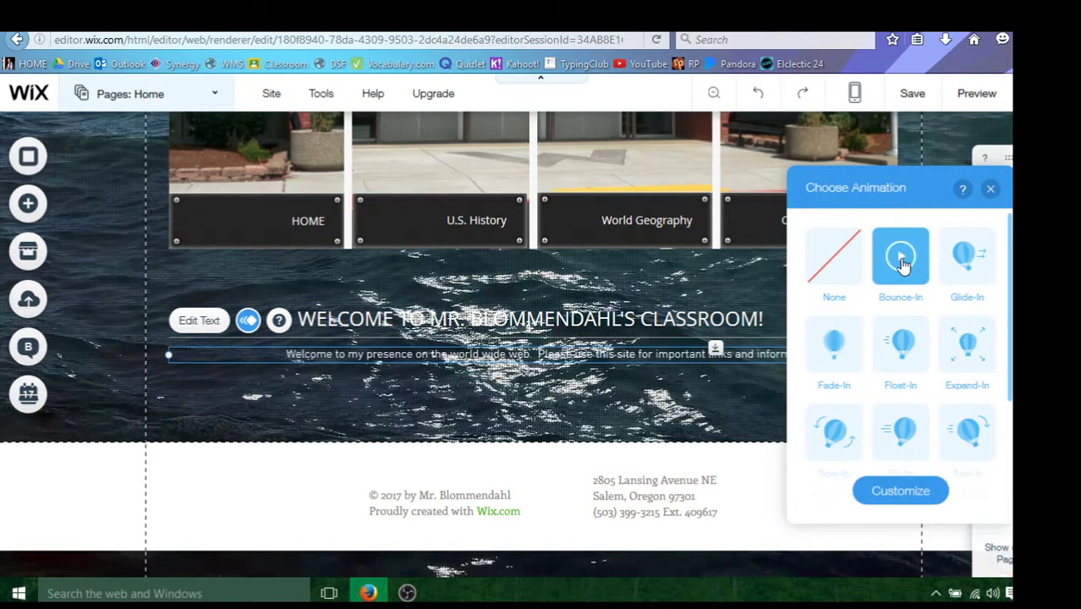
click(687, 321)
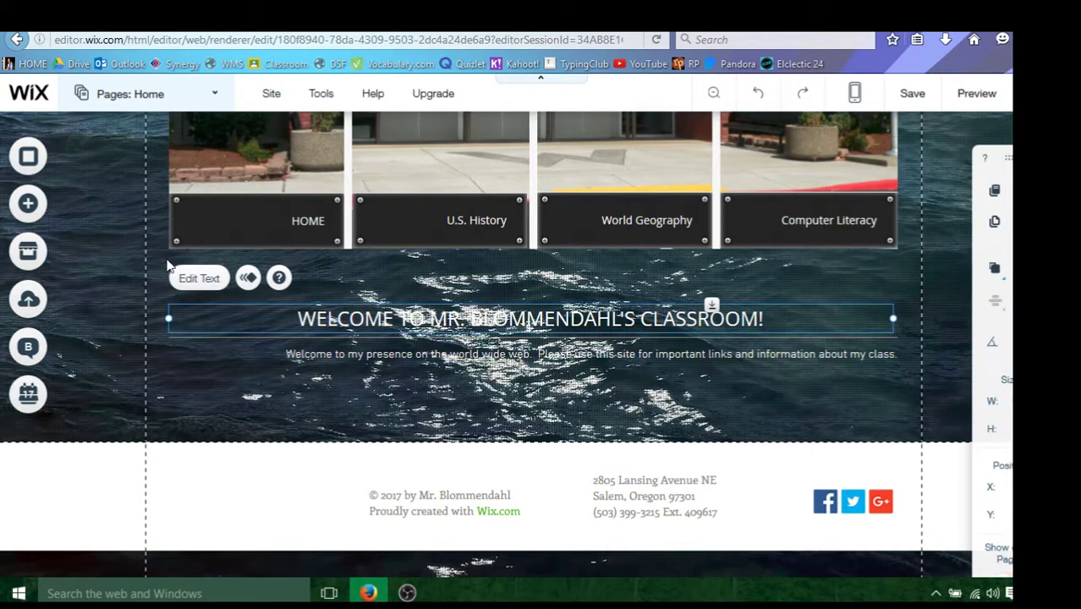
click(248, 279)
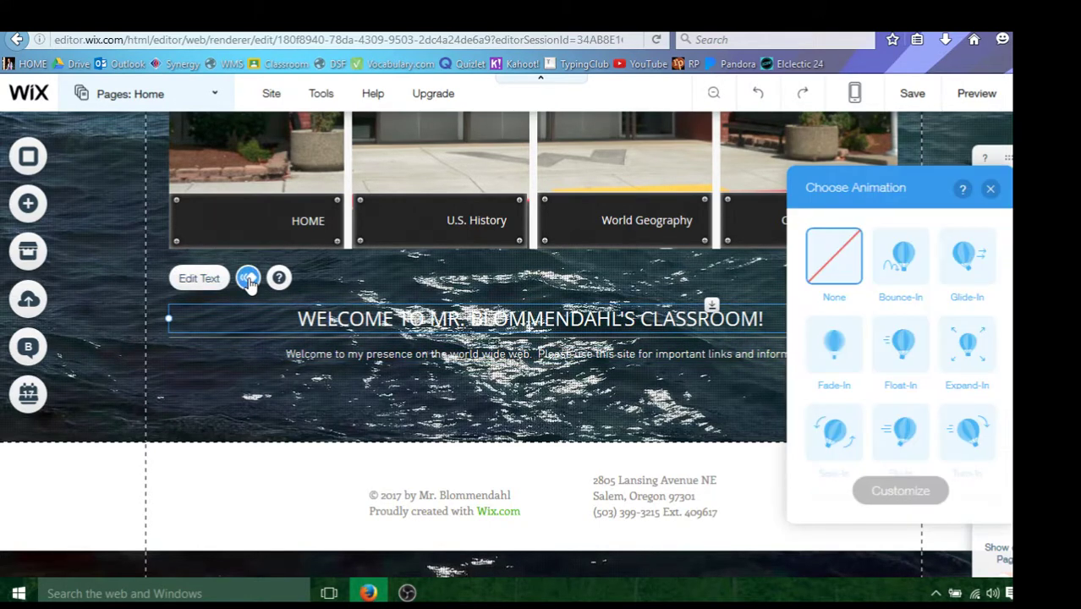
click(901, 269)
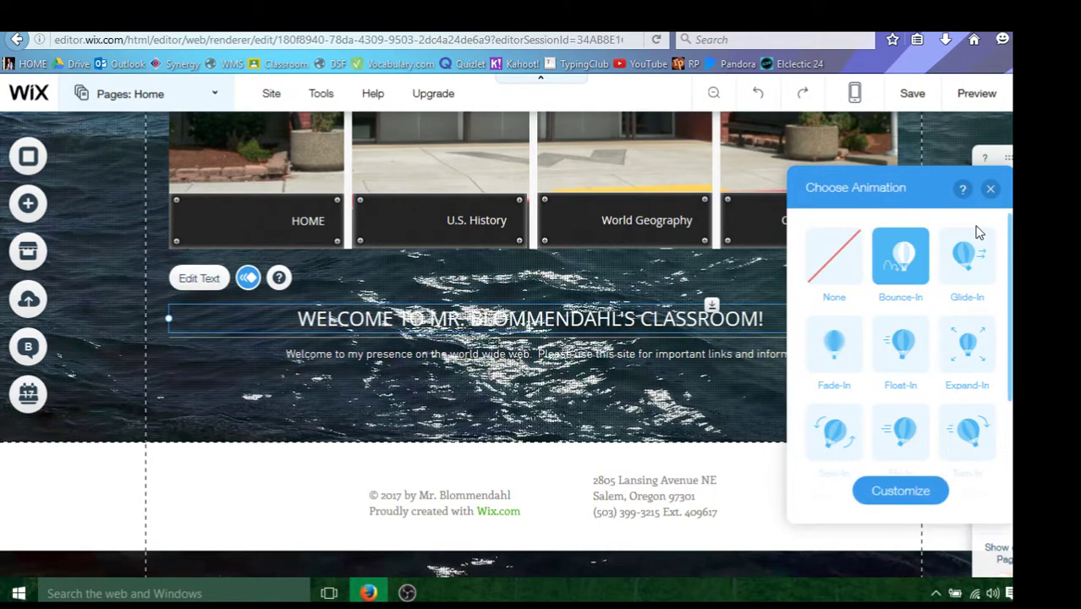
click(989, 190)
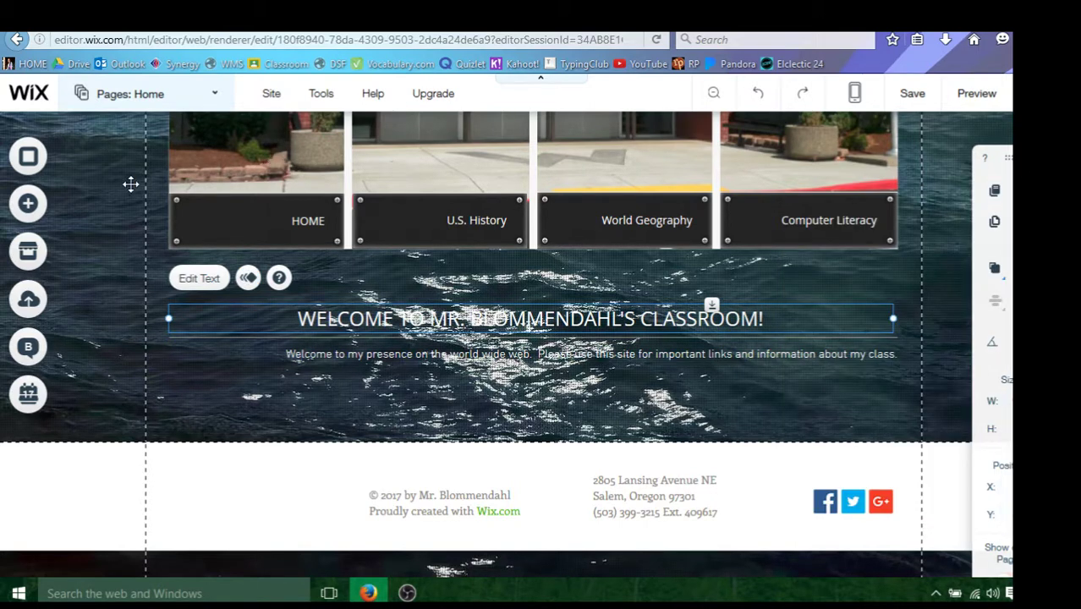
Add the full-width Google map with dark gray land and white water below the welcome paragraph
click(29, 211)
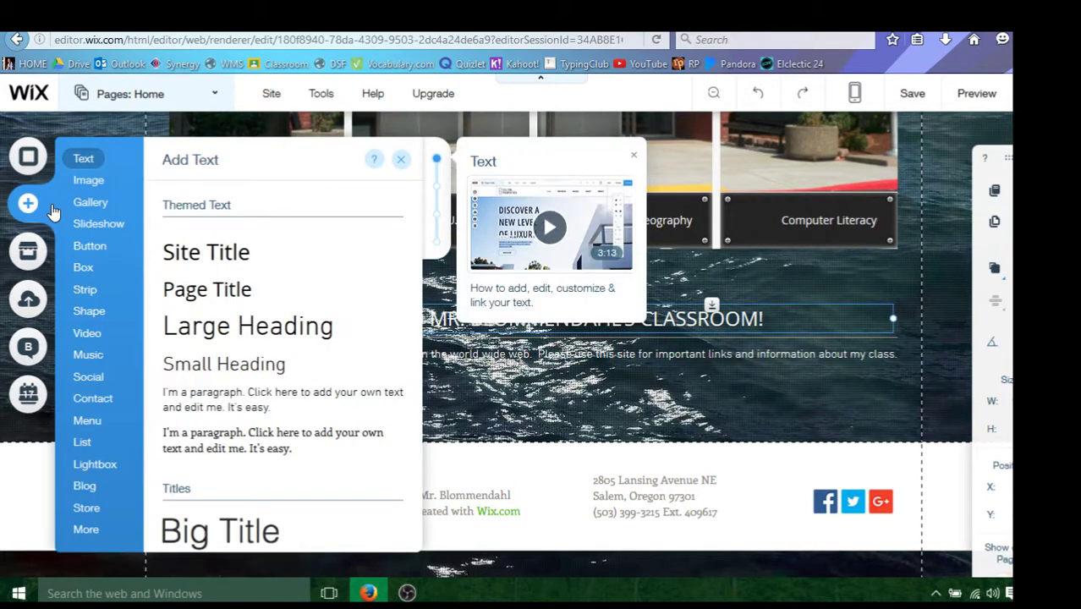
click(89, 182)
click(95, 223)
click(83, 267)
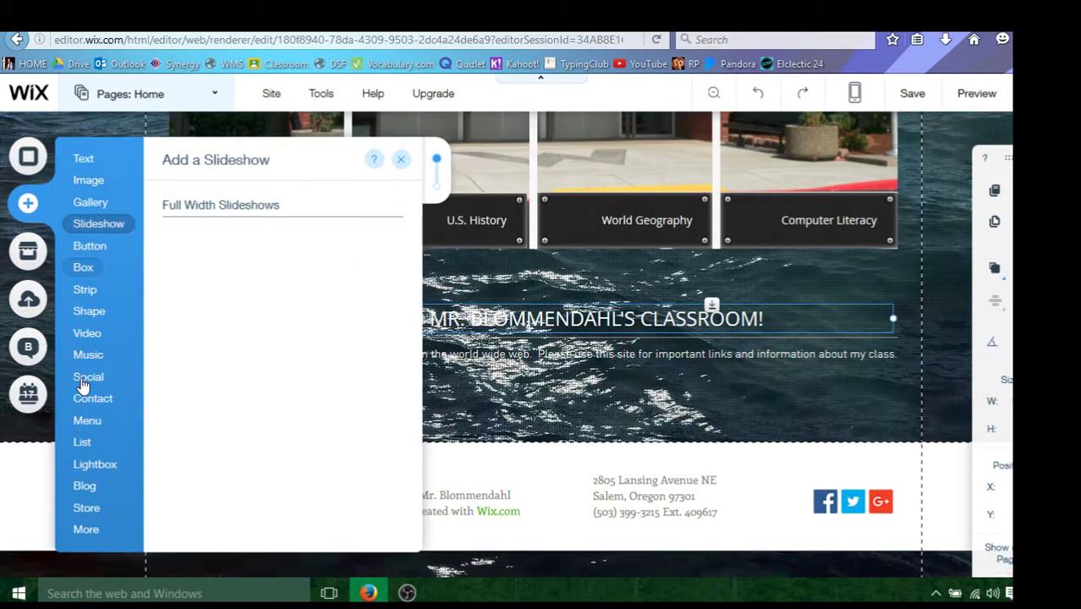
click(87, 405)
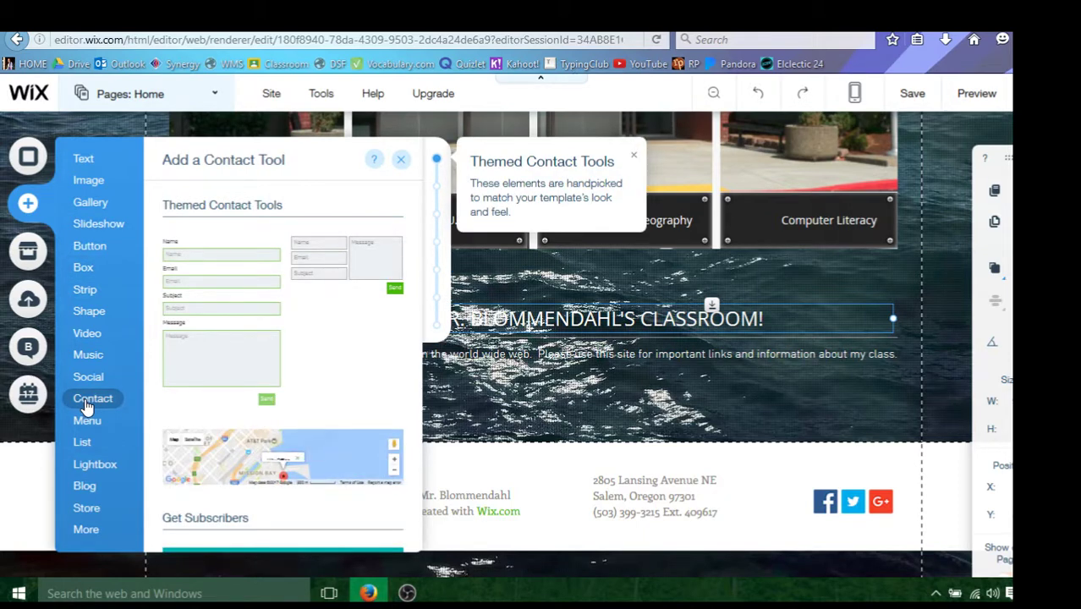
scroll(275, 279, down, 3)
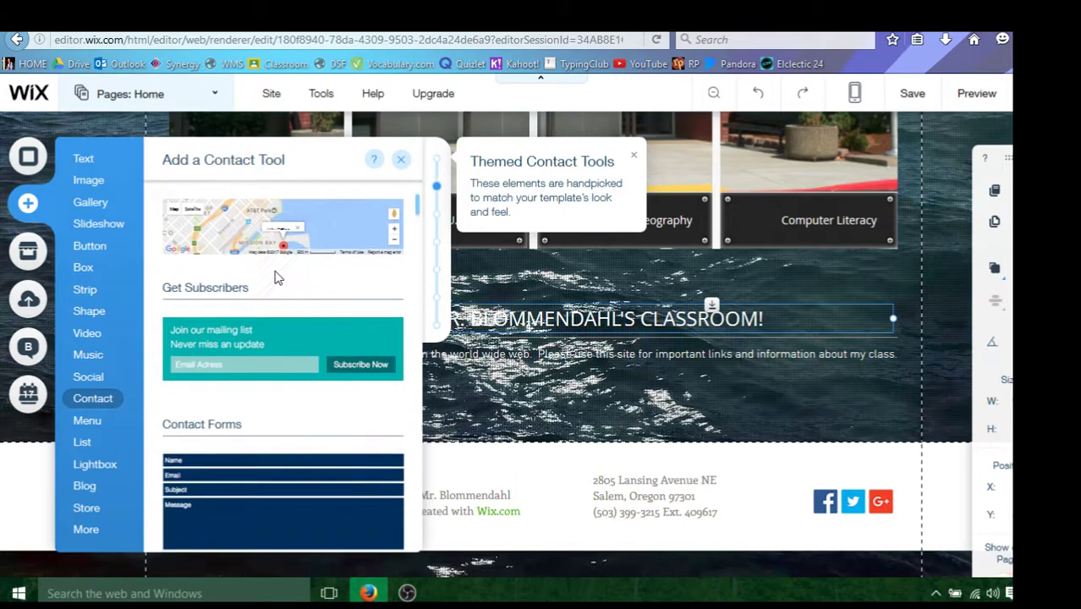
scroll(279, 279, down, 10)
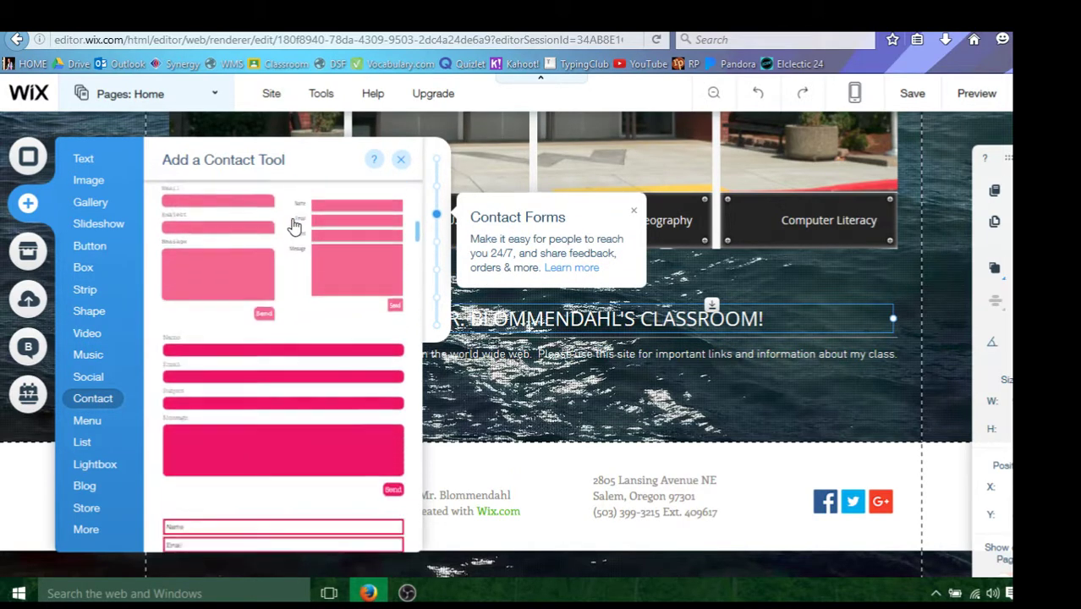
scroll(296, 229, down, 8)
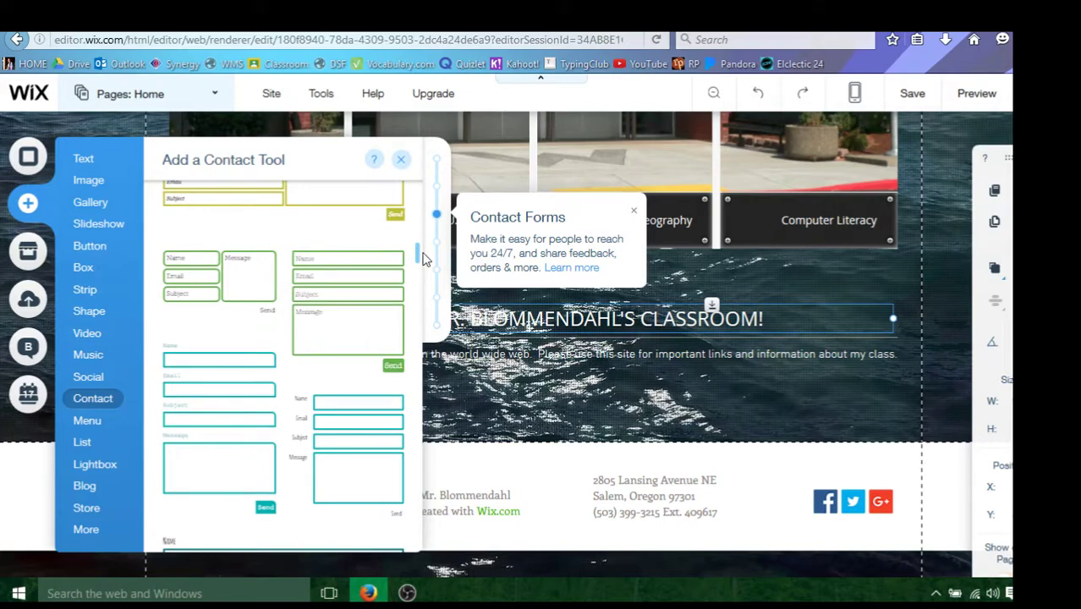
drag(416, 262, 415, 471)
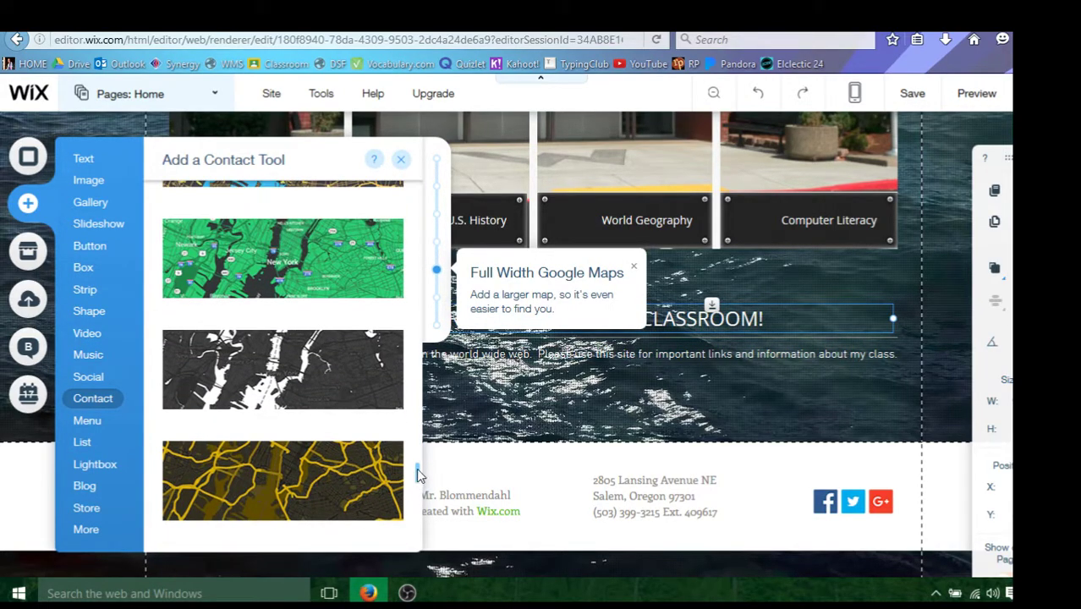
click(324, 384)
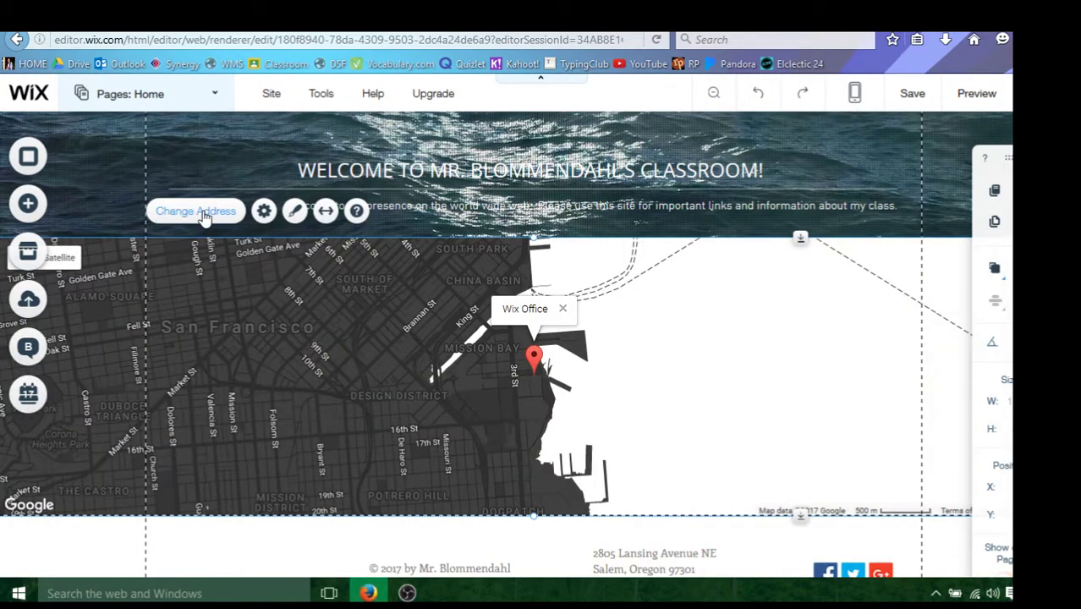
Set the map's location to the school's street address
click(204, 215)
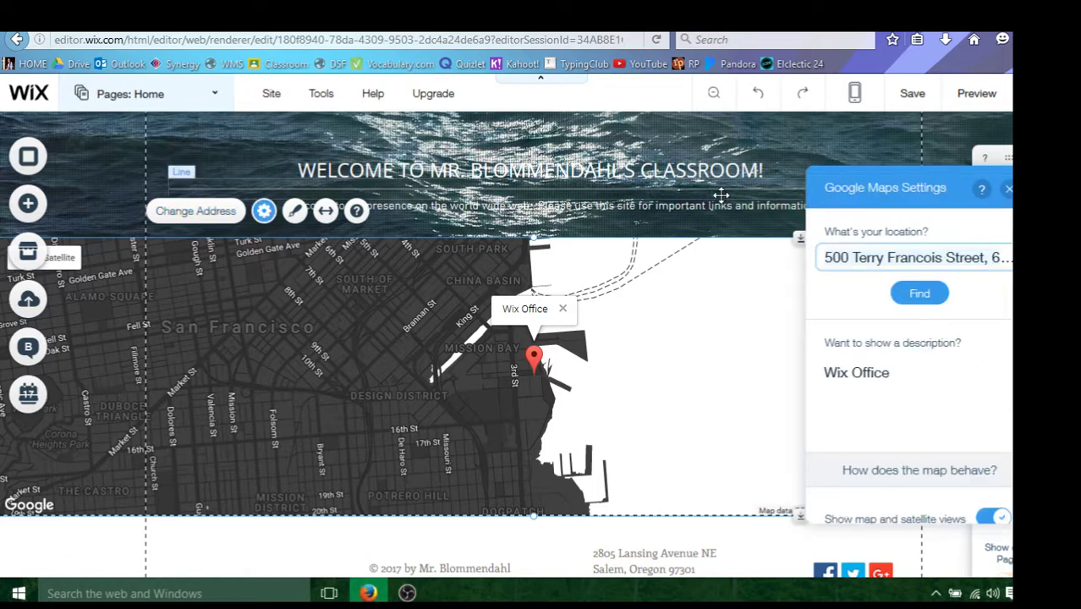
key(ctrl+a)
text(280)
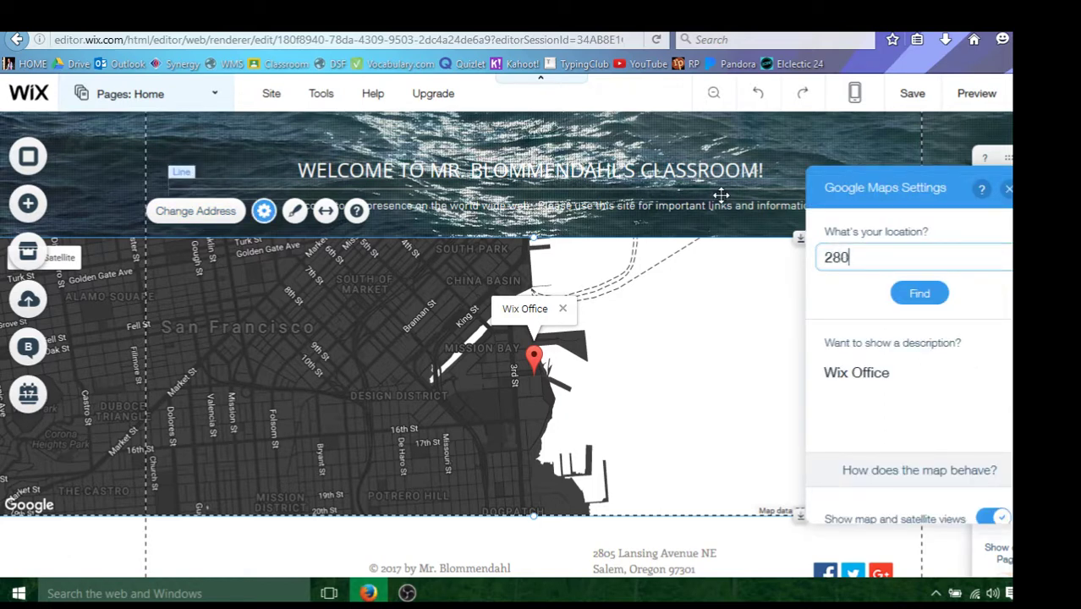
text(5 Lansing Avenue NE)
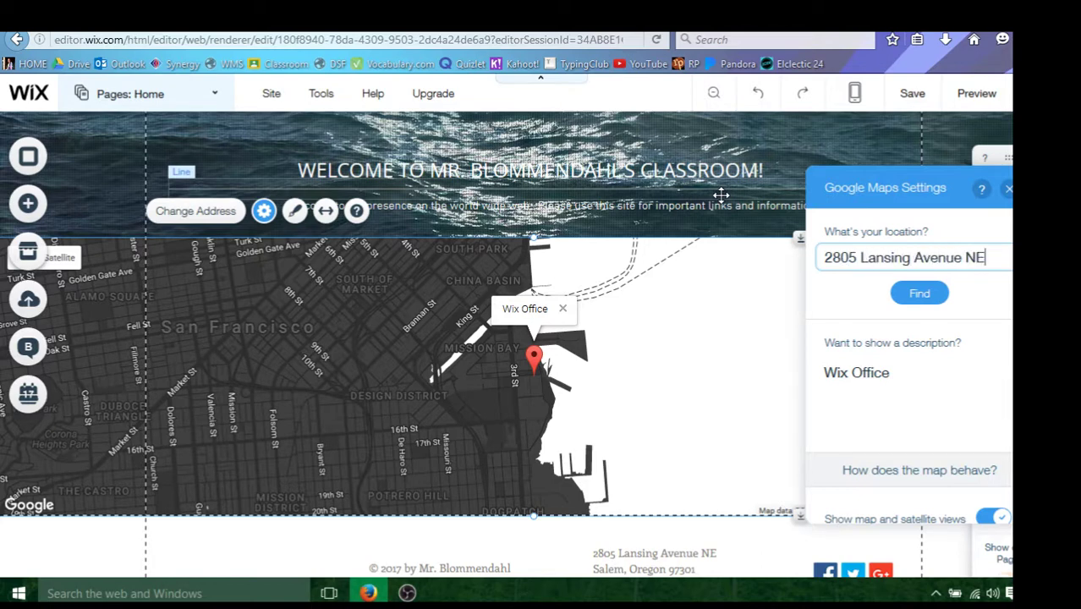
click(899, 293)
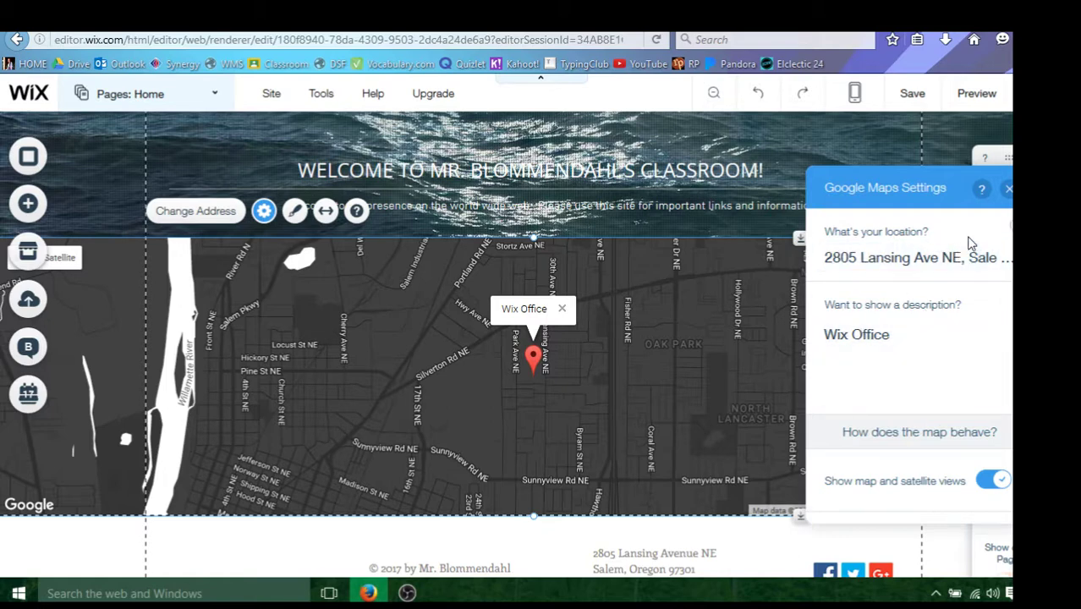
Set the map marker's description to "Waldo Middle School" and review the map behavior options without changing them
click(903, 338)
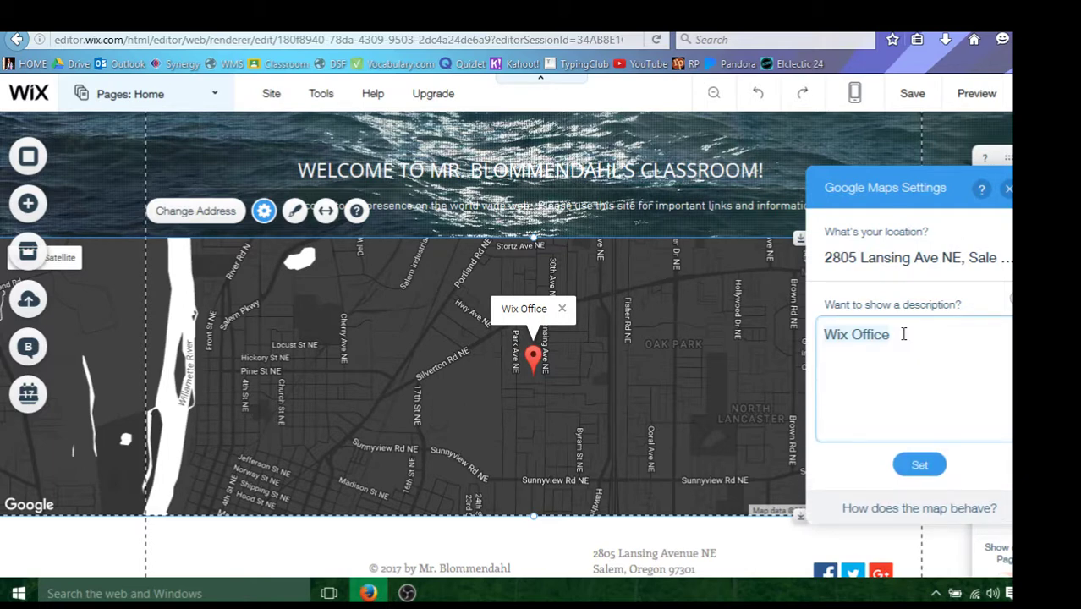
text(Waldo Middle School)
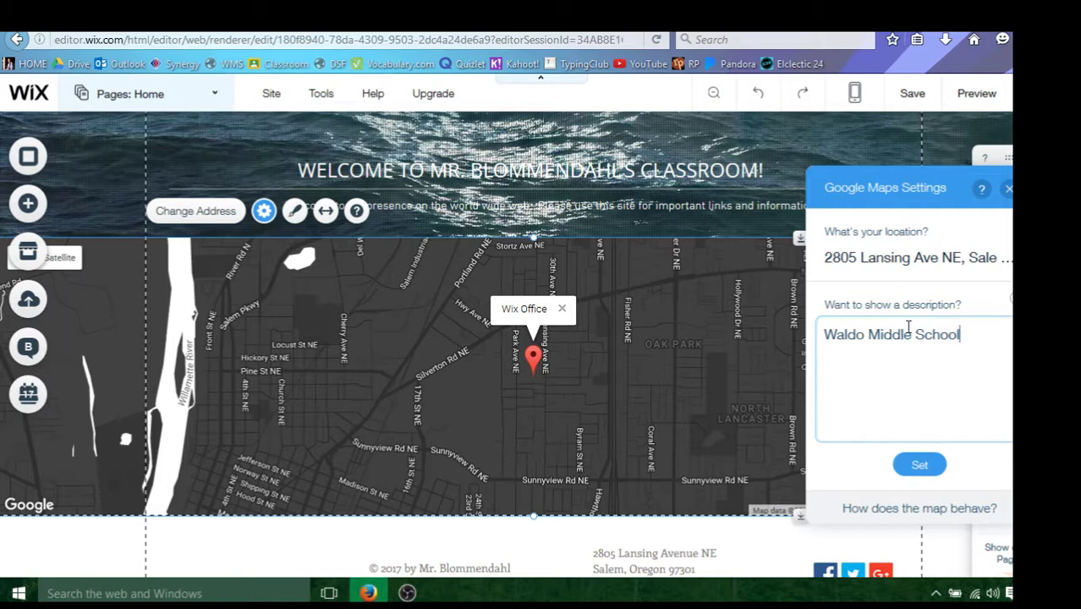
click(914, 465)
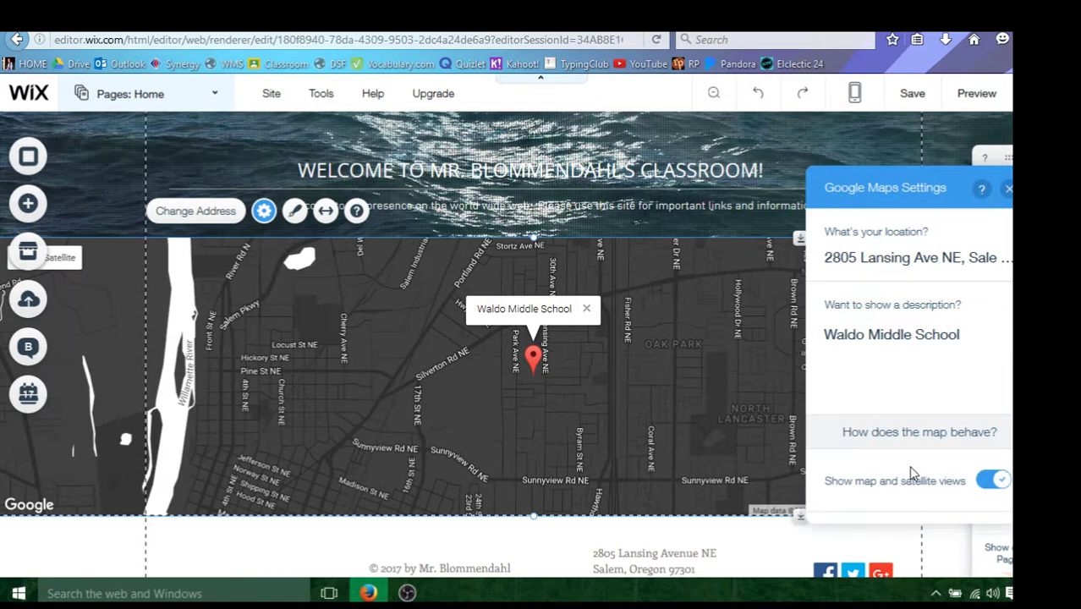
scroll(964, 306, down, 3)
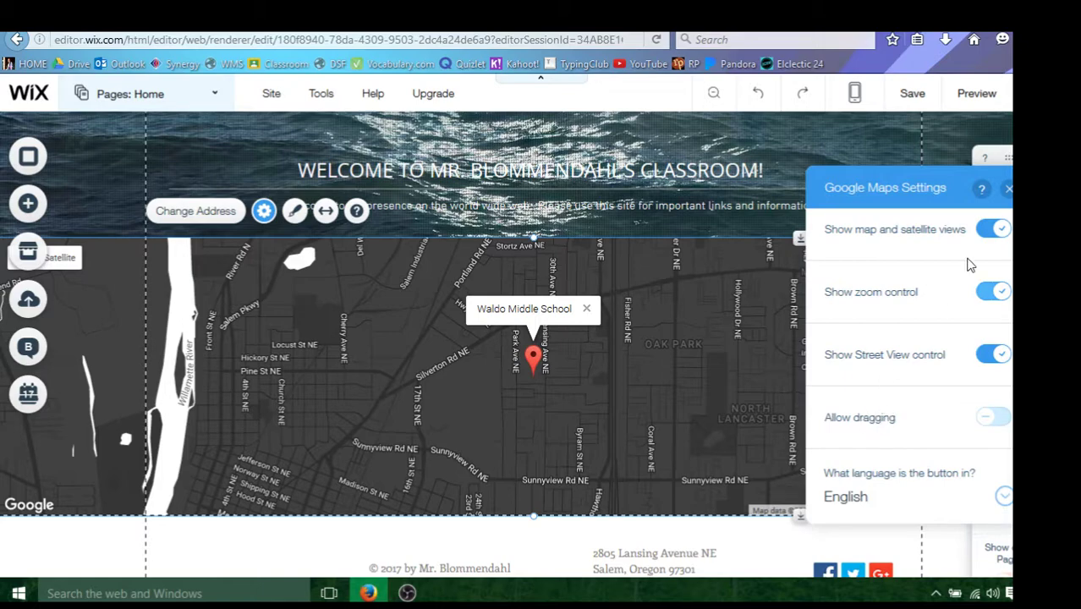
click(1007, 189)
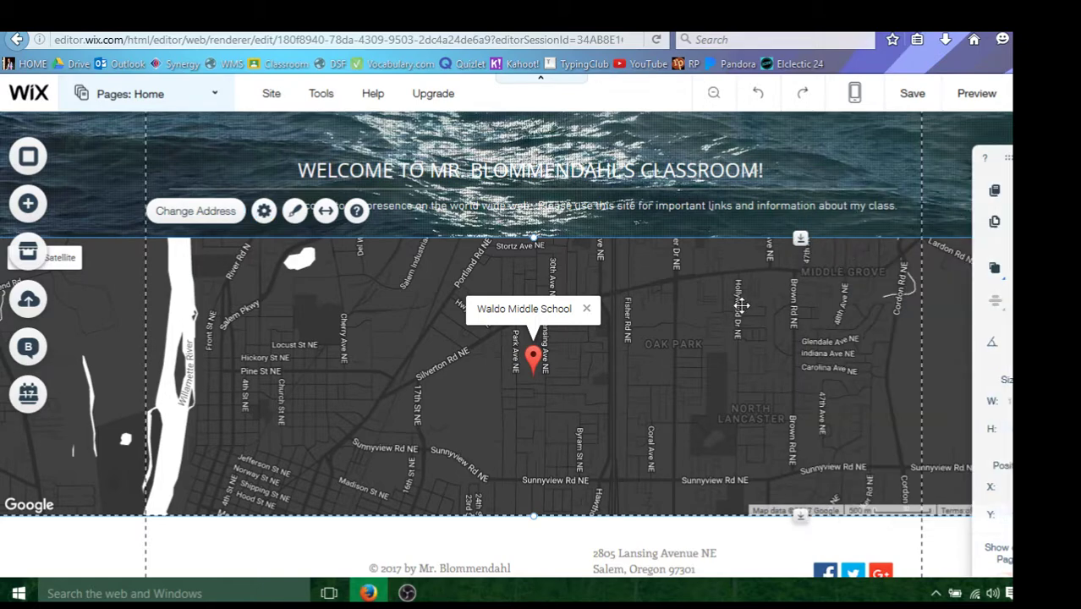
Add a saved black button with riveted corners and place it between the map and the footer, left of the page center
scroll(749, 303, down, 1)
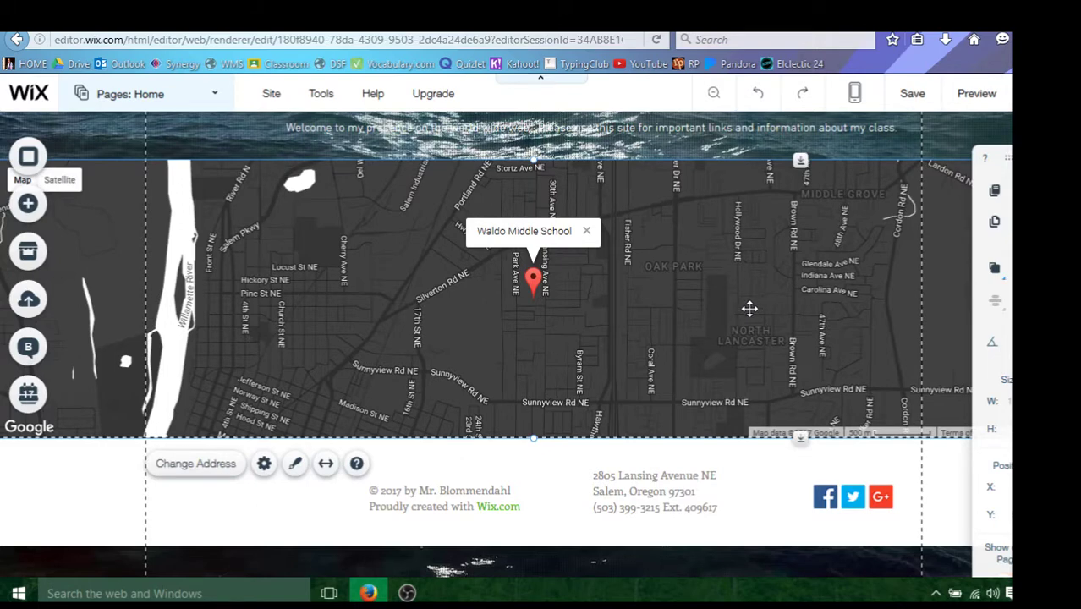
click(947, 477)
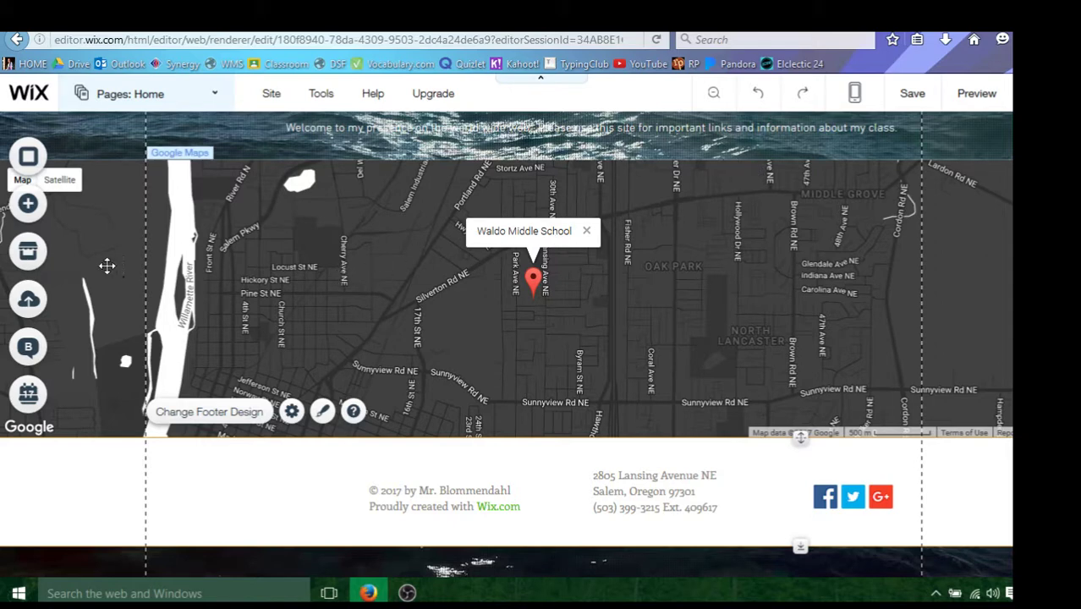
click(56, 206)
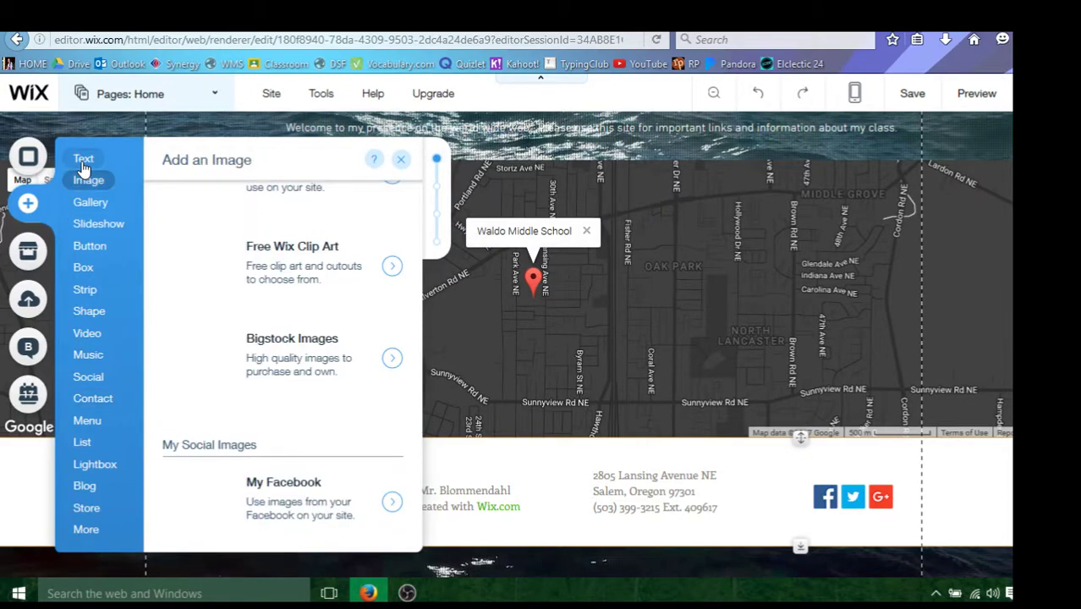
mouse_move(89, 186)
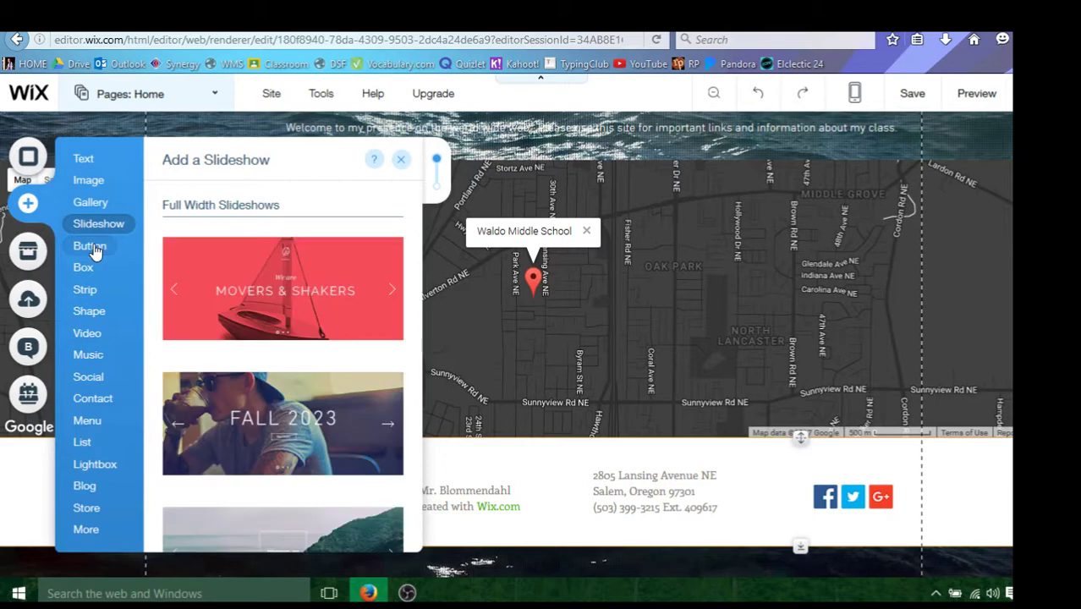
mouse_move(94, 251)
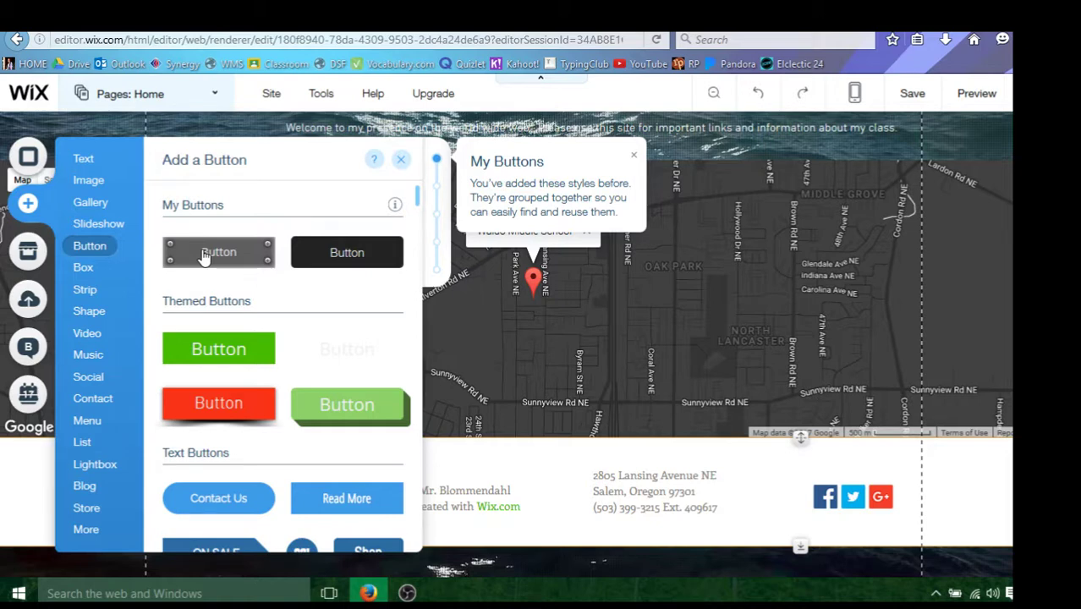
drag(202, 256, 511, 347)
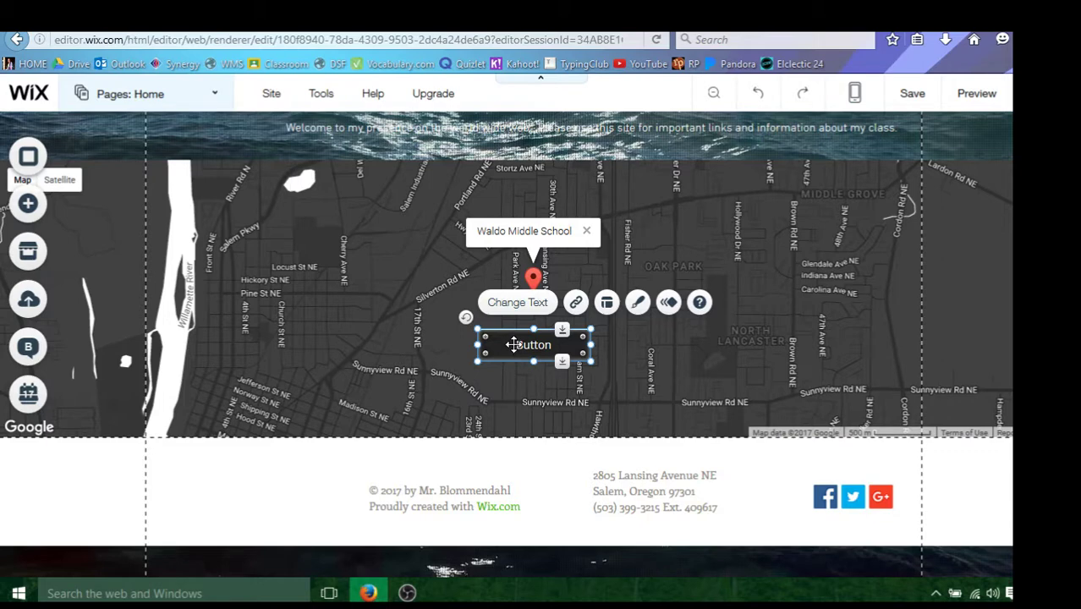
drag(511, 347, 384, 458)
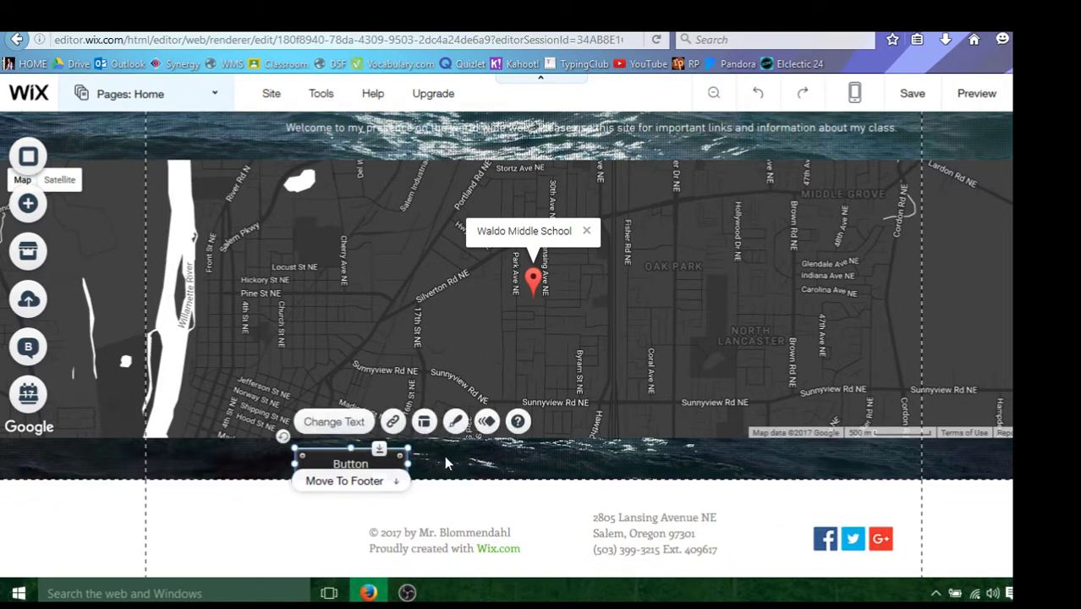
Change the text of the black button below the map to "Google Classroom"
click(445, 455)
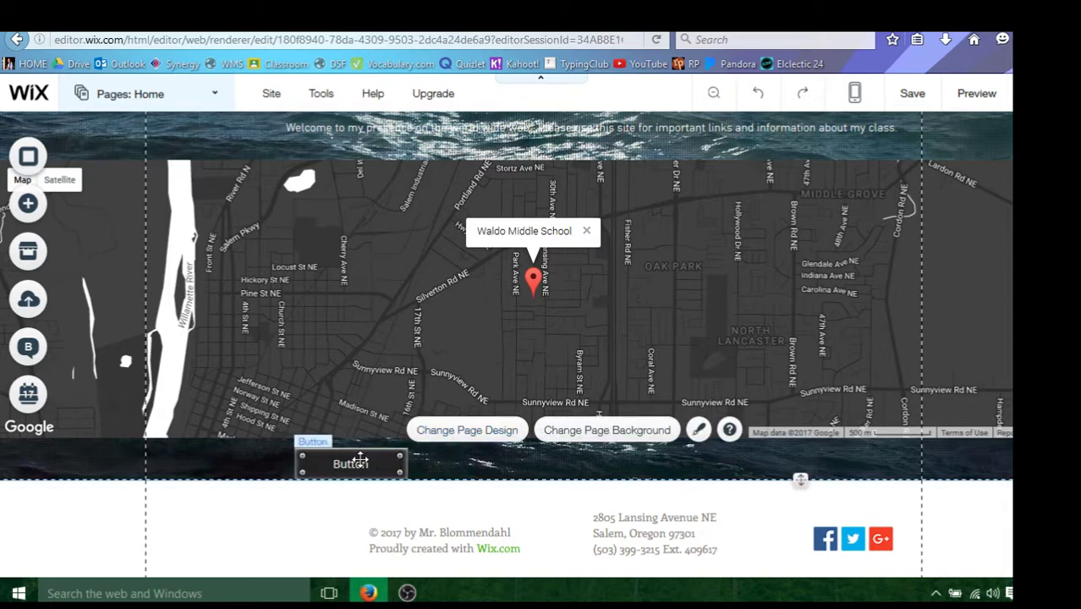
click(356, 461)
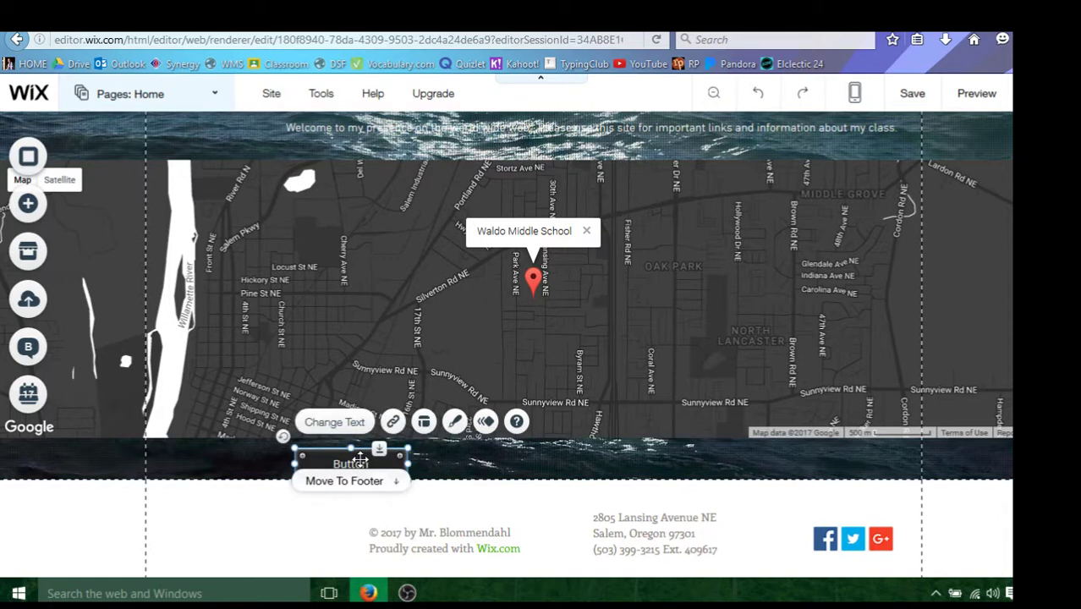
click(352, 430)
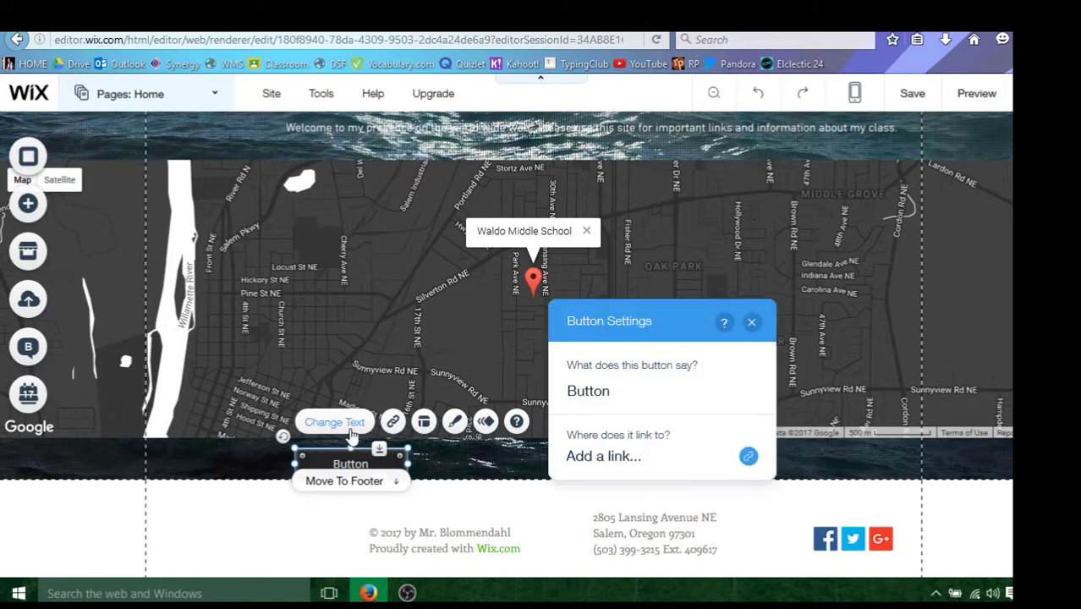
click(615, 389)
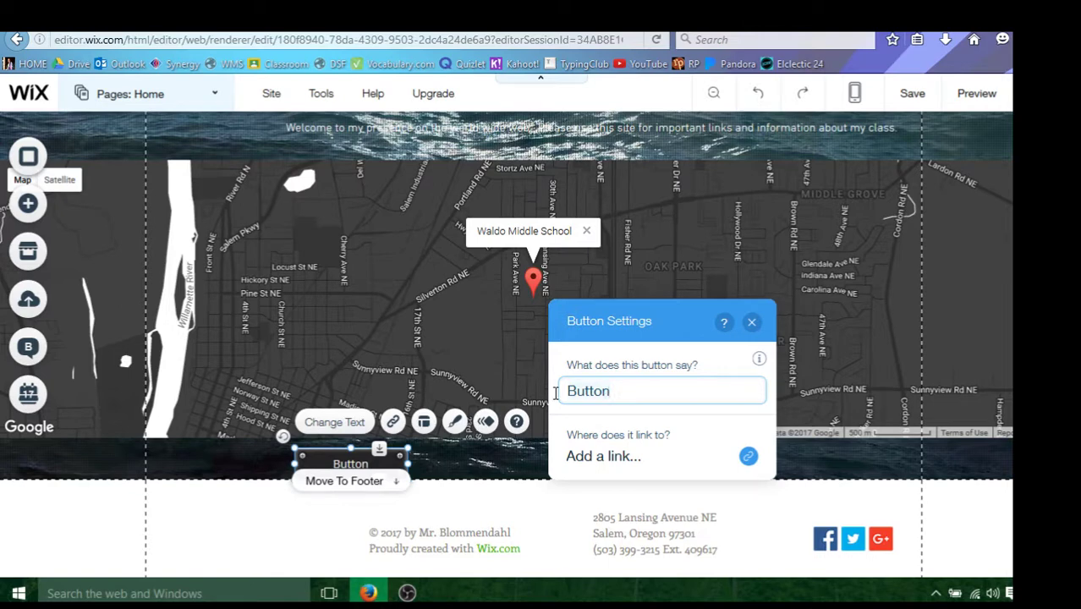
key(ctrl+a)
text(Google Cl)
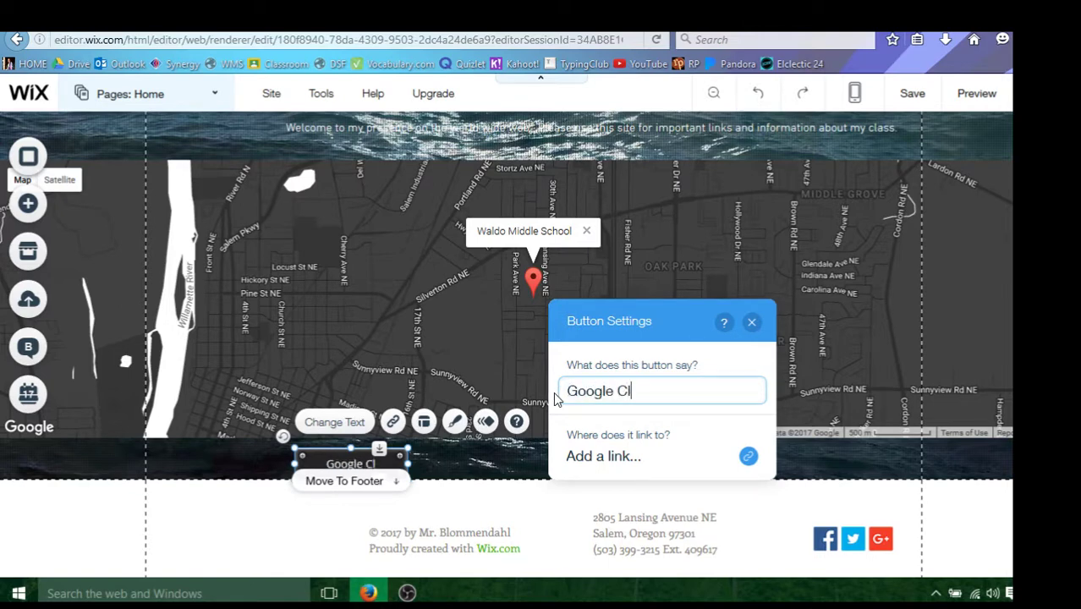
text(assroom)
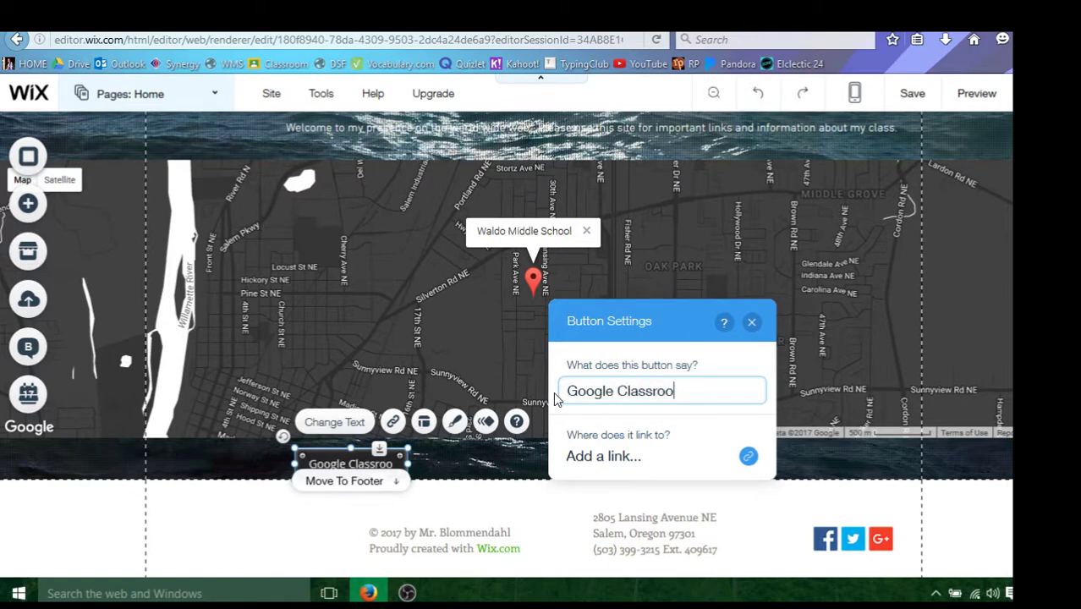
Link the Google Classroom button to the web address classroom.google.com, opening in a new window
click(568, 461)
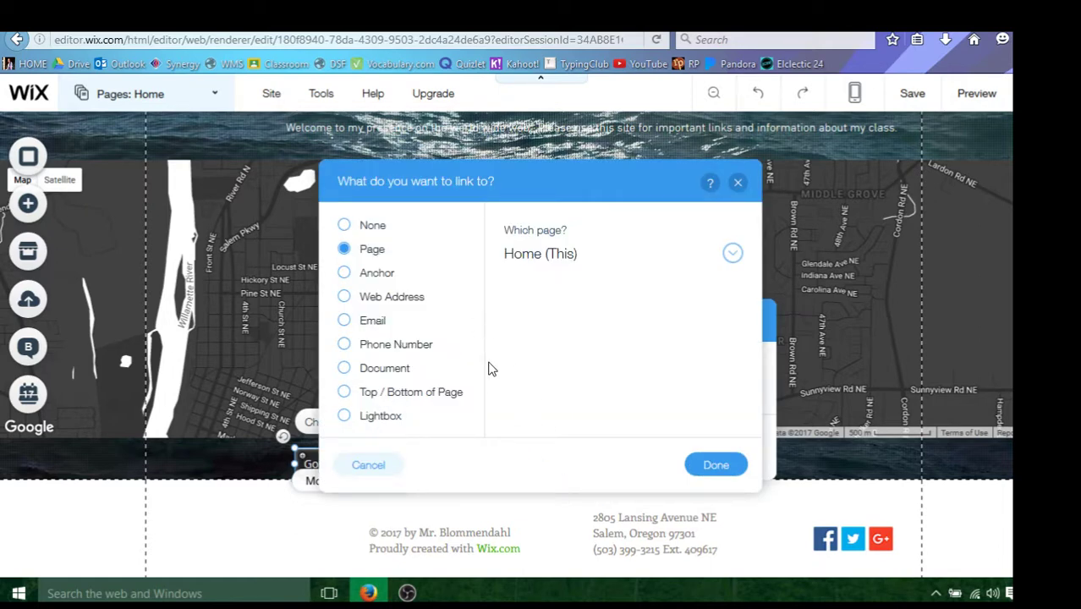
click(347, 299)
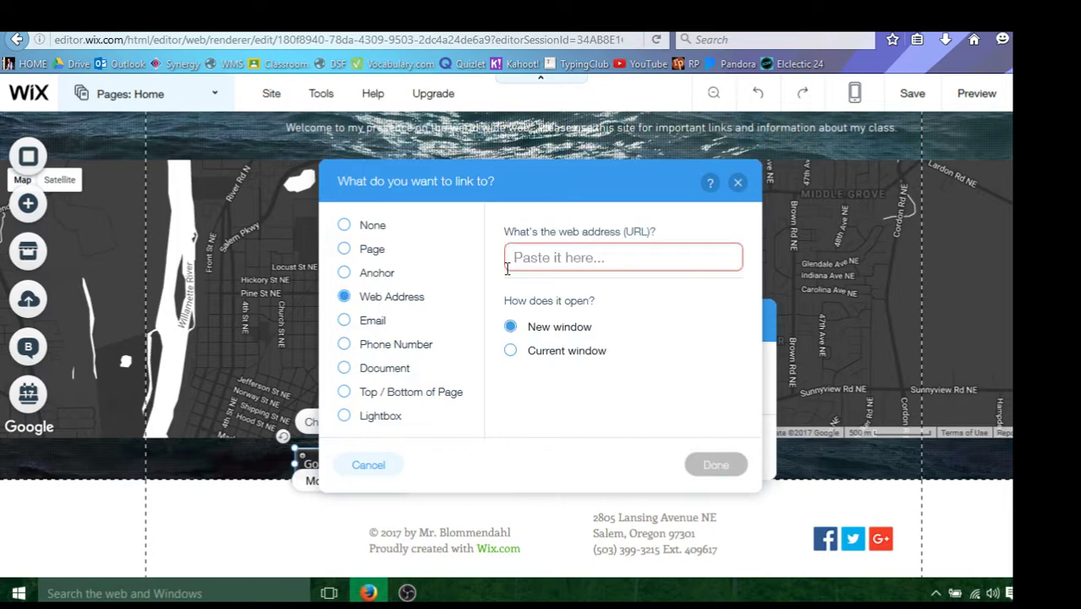
text(class)
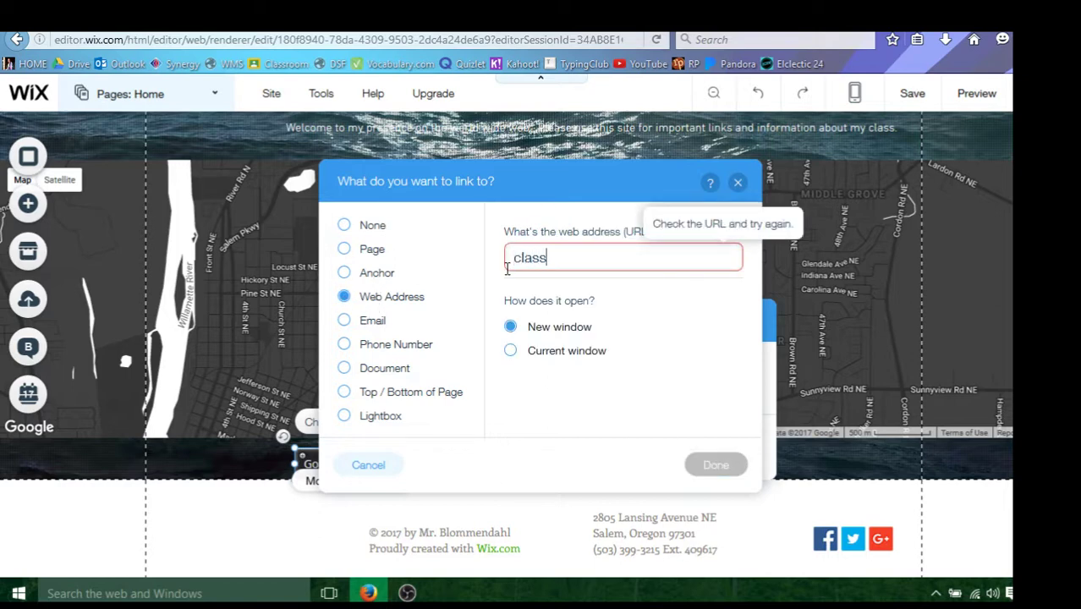
text(room.google.com)
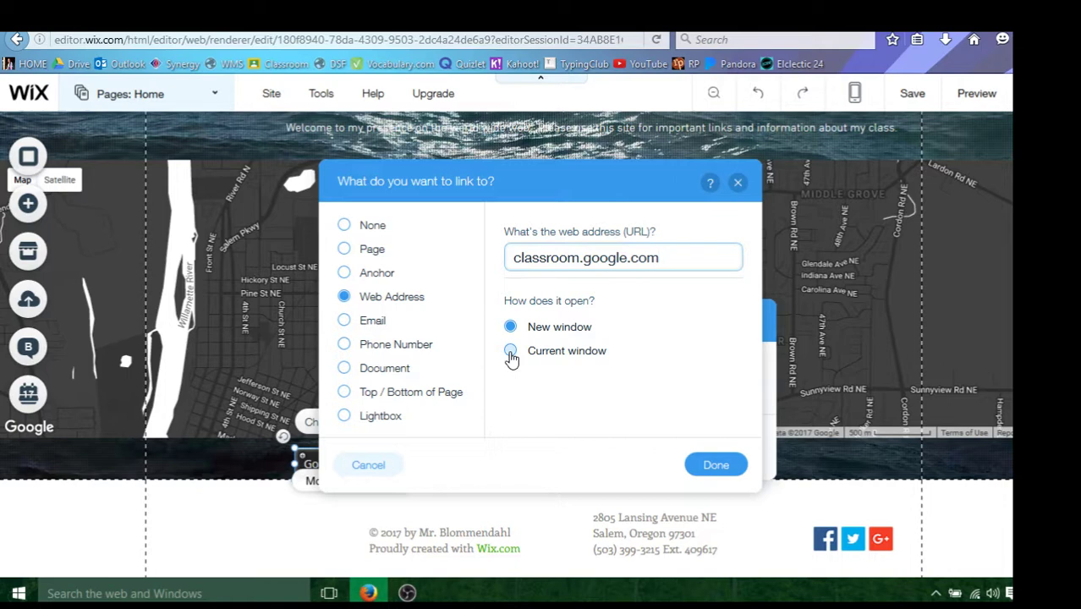
click(712, 468)
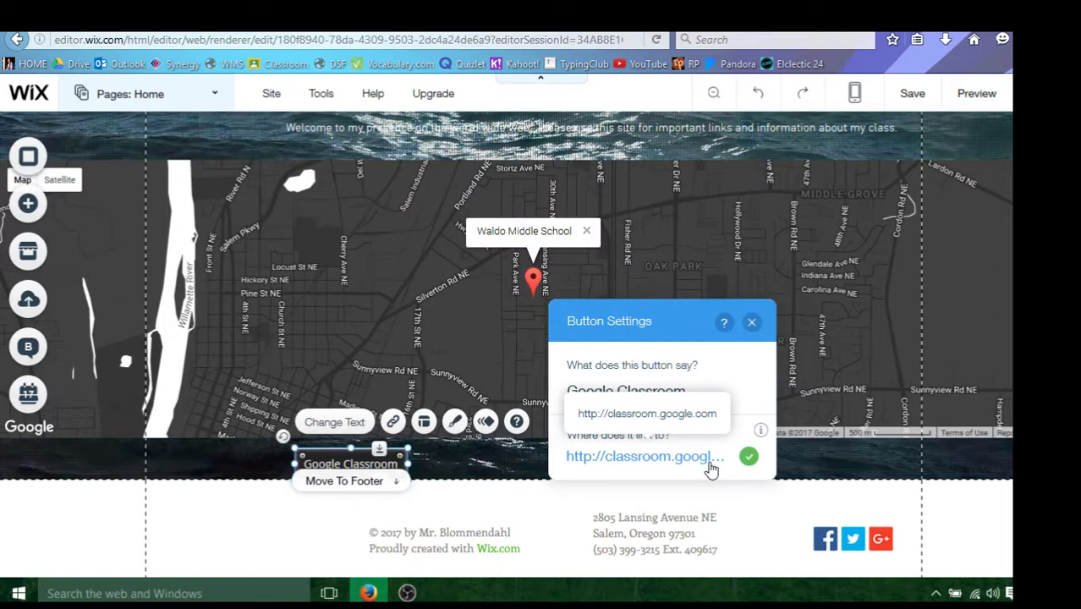
click(752, 323)
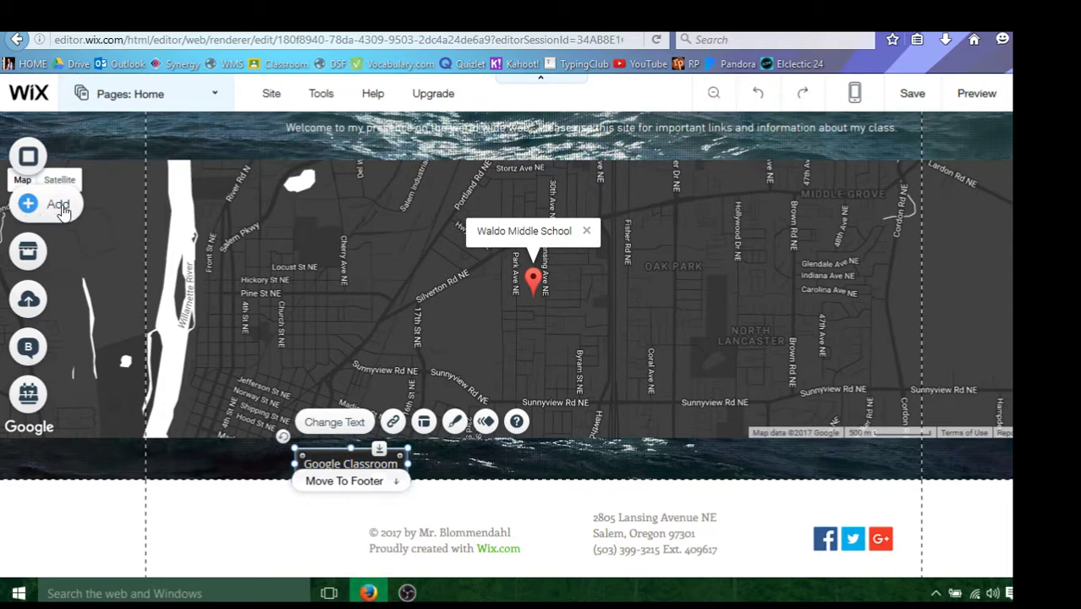
Add a second saved black button with riveted corners and place it just below the map at about x 459, y 1256
click(61, 206)
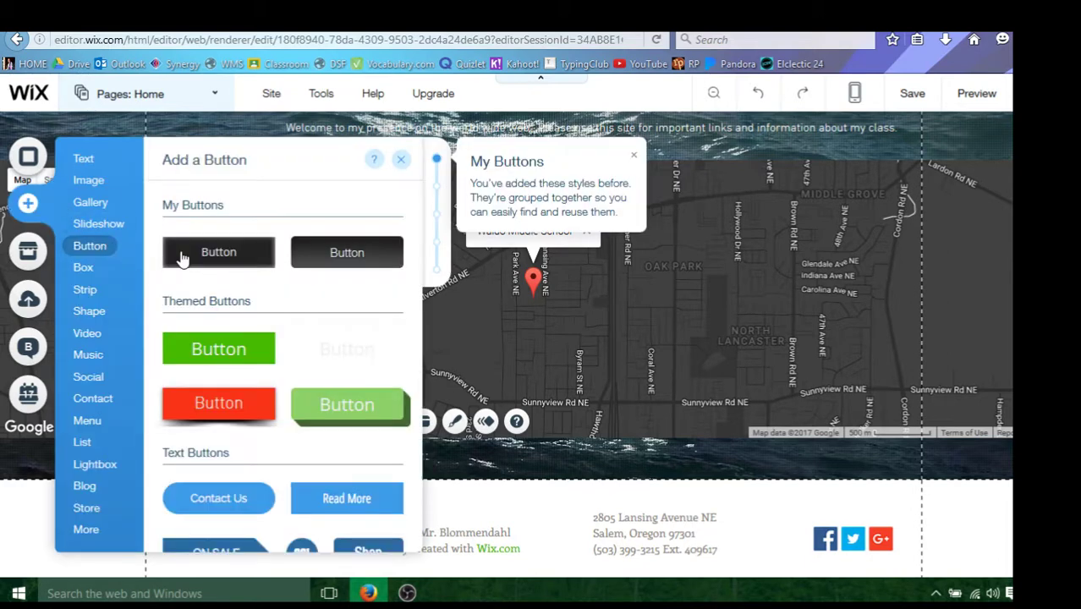
click(240, 253)
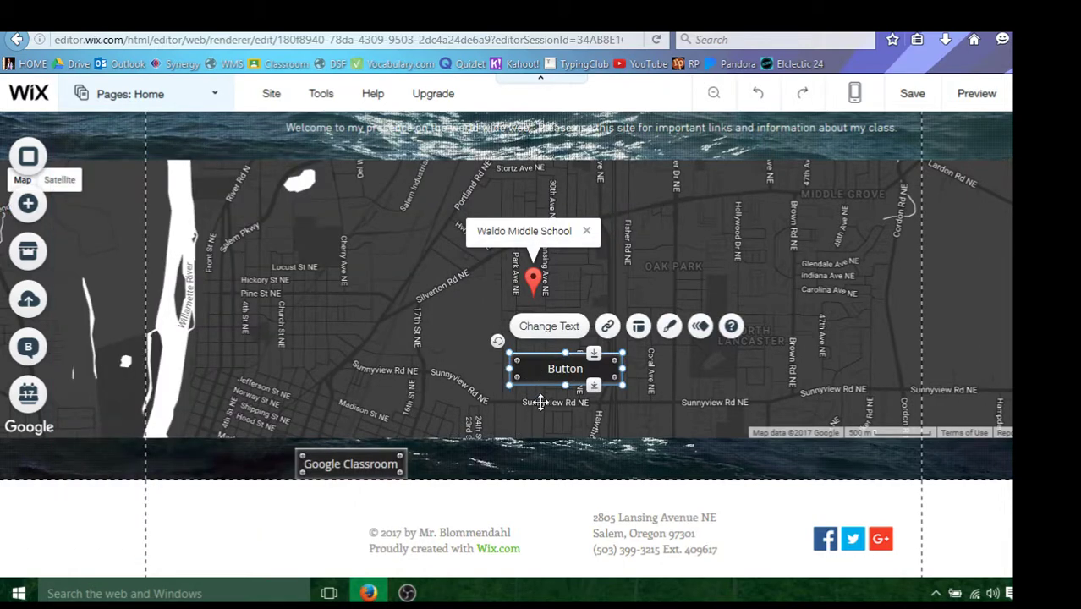
drag(541, 365, 543, 457)
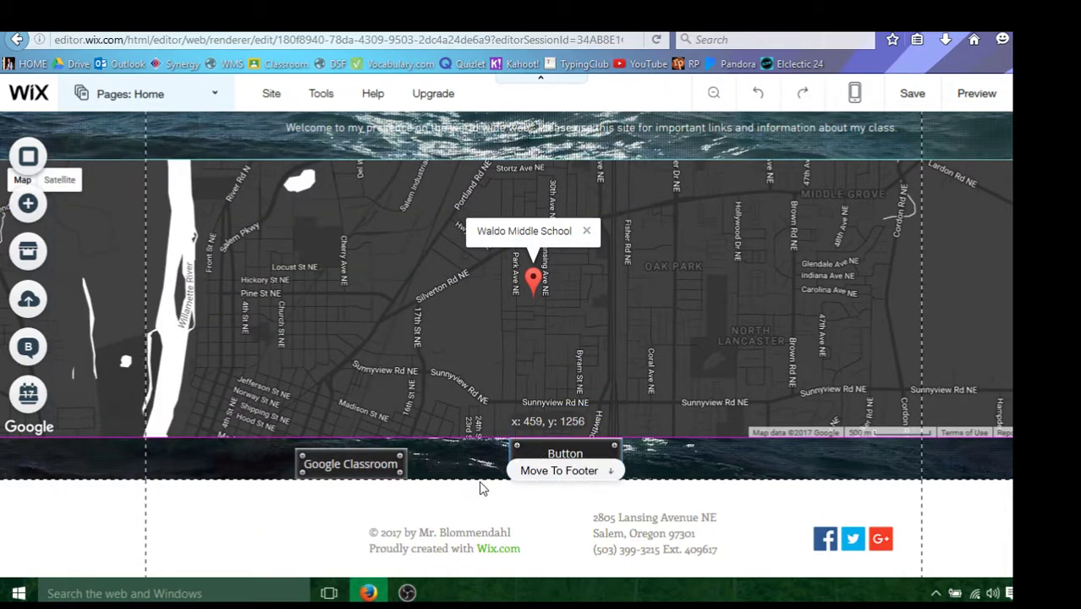
Lengthen the page area between the map and the footer to make more room for the buttons
click(227, 485)
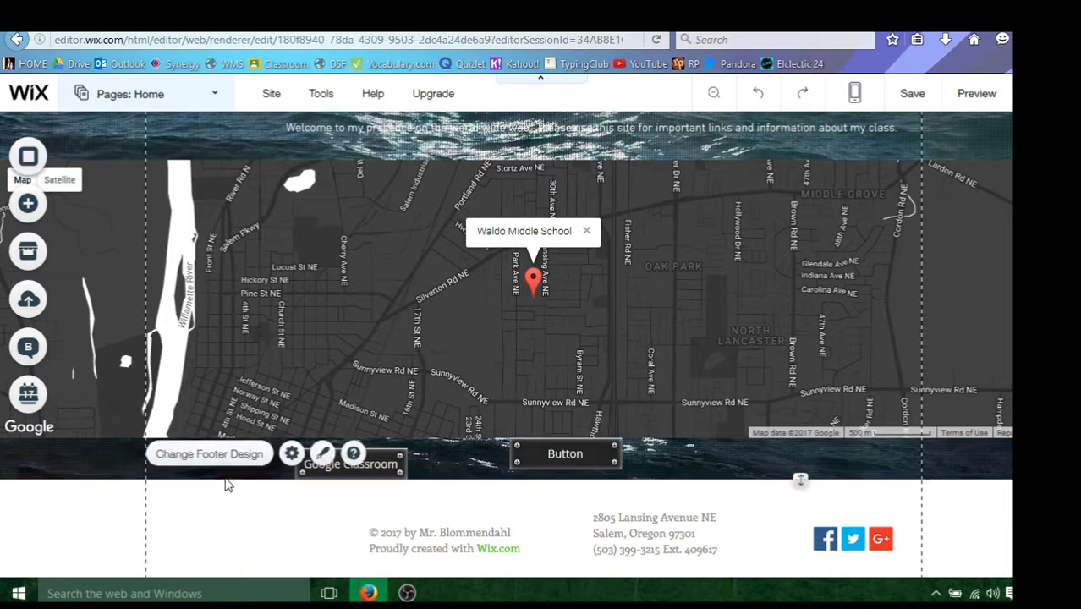
click(227, 485)
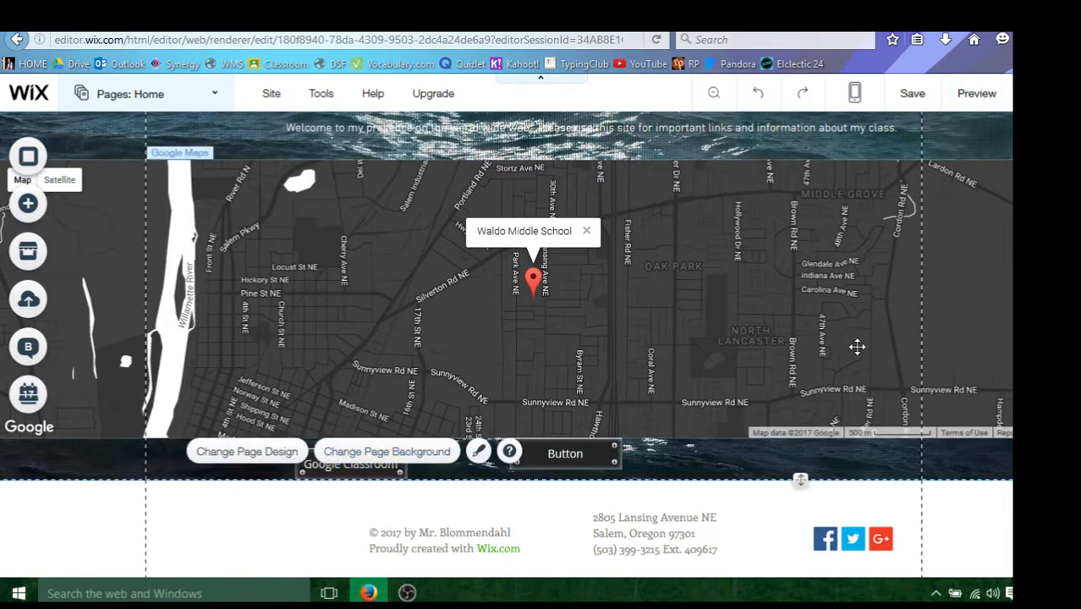
drag(801, 479, 800, 513)
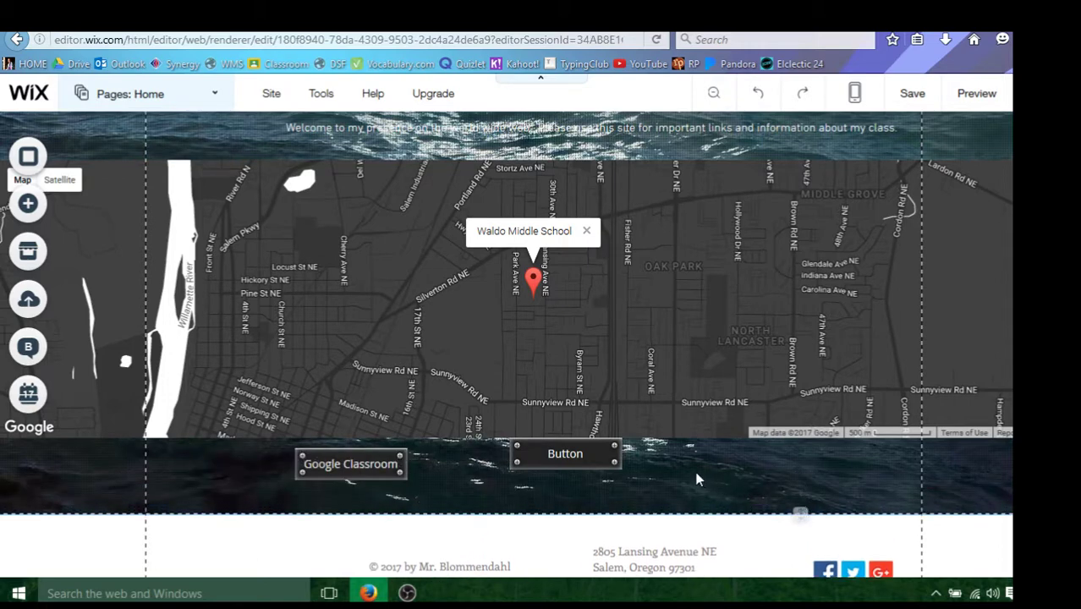
Move the new button right of the page center and align the Google Classroom button level with it at about x 178, y 1284
click(592, 466)
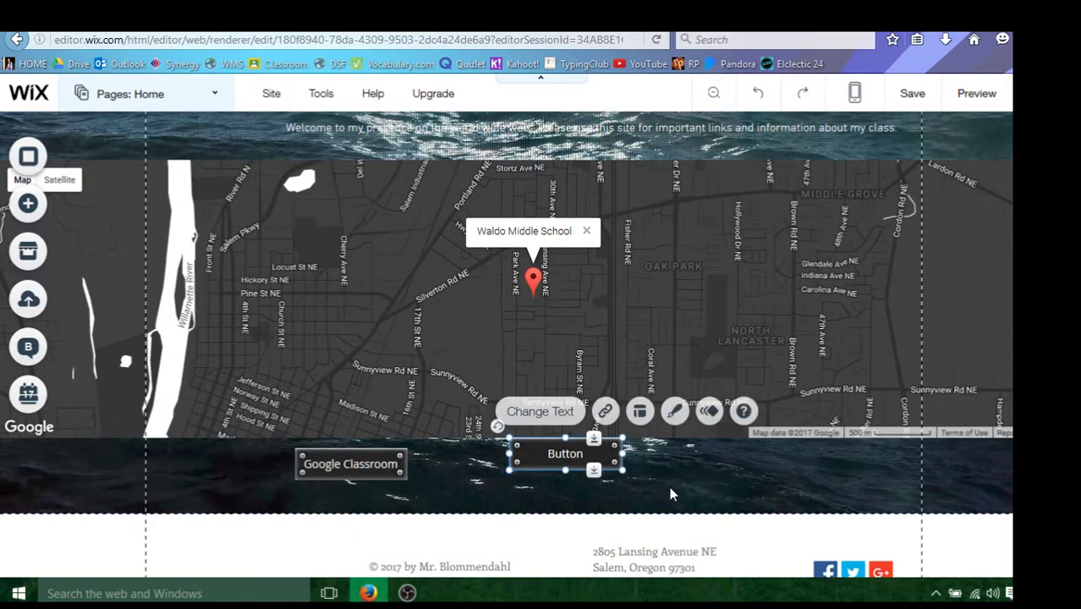
drag(592, 466, 701, 479)
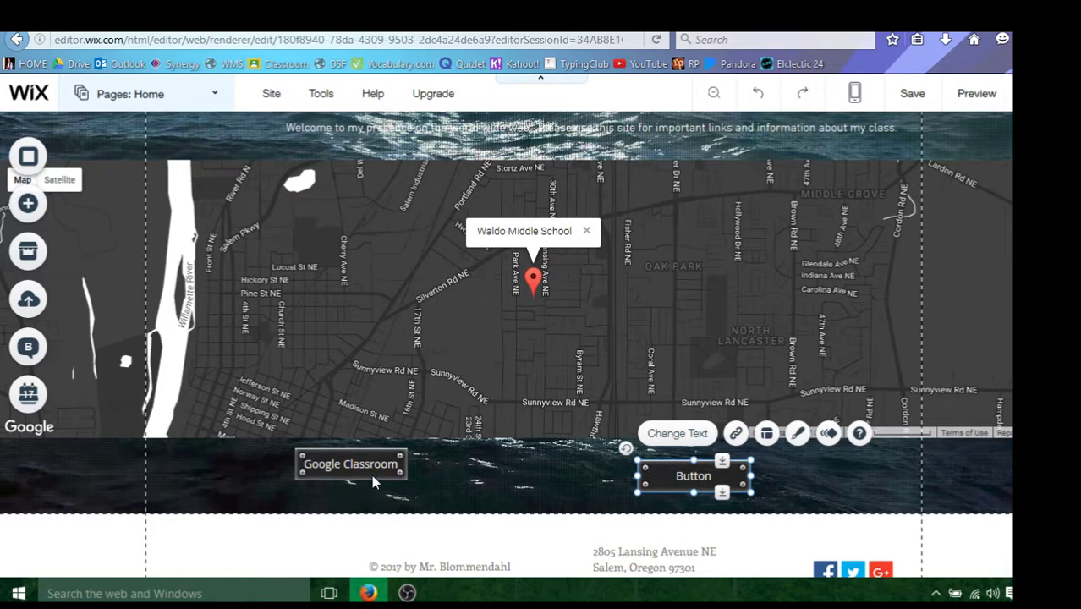
mouse_move(343, 470)
mouse_down()
mouse_move(327, 496)
mouse_move(336, 483)
mouse_up()
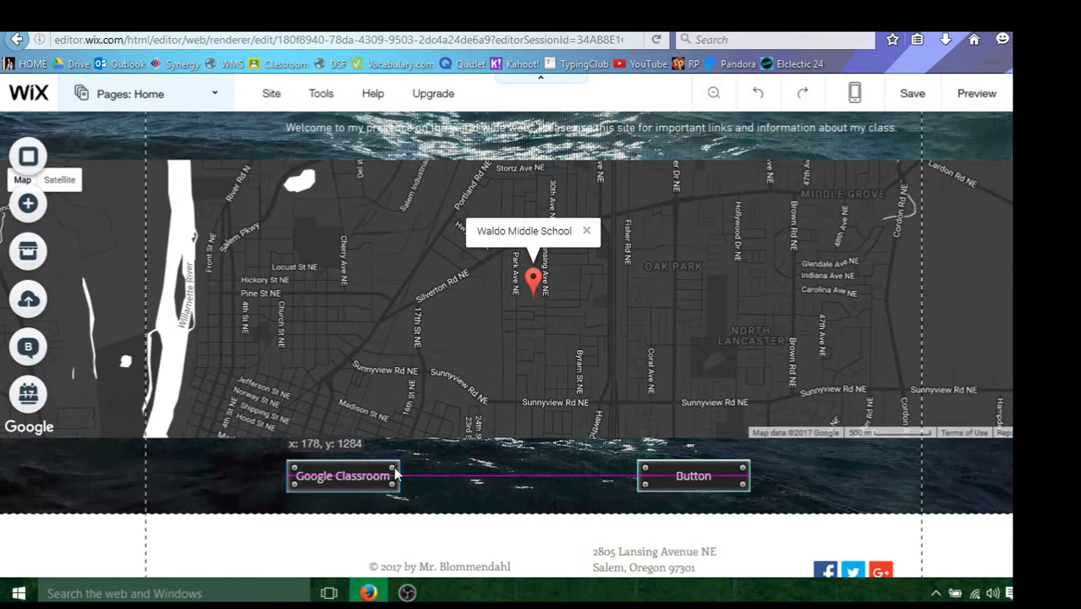
Change the text of the new button to the right of Google Classroom to "Waldo Middle School"
click(678, 471)
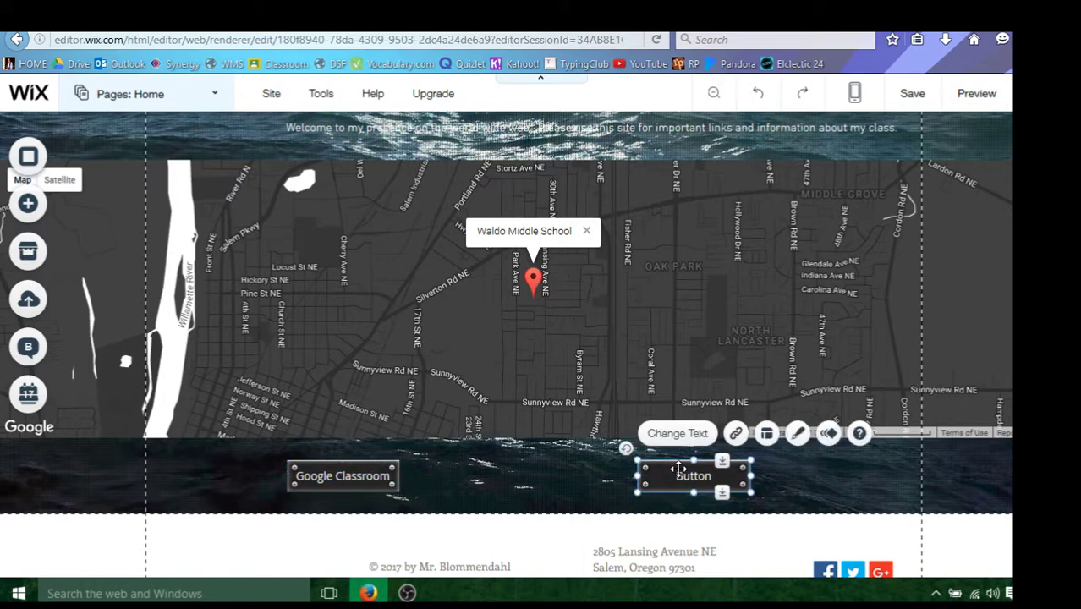
click(679, 435)
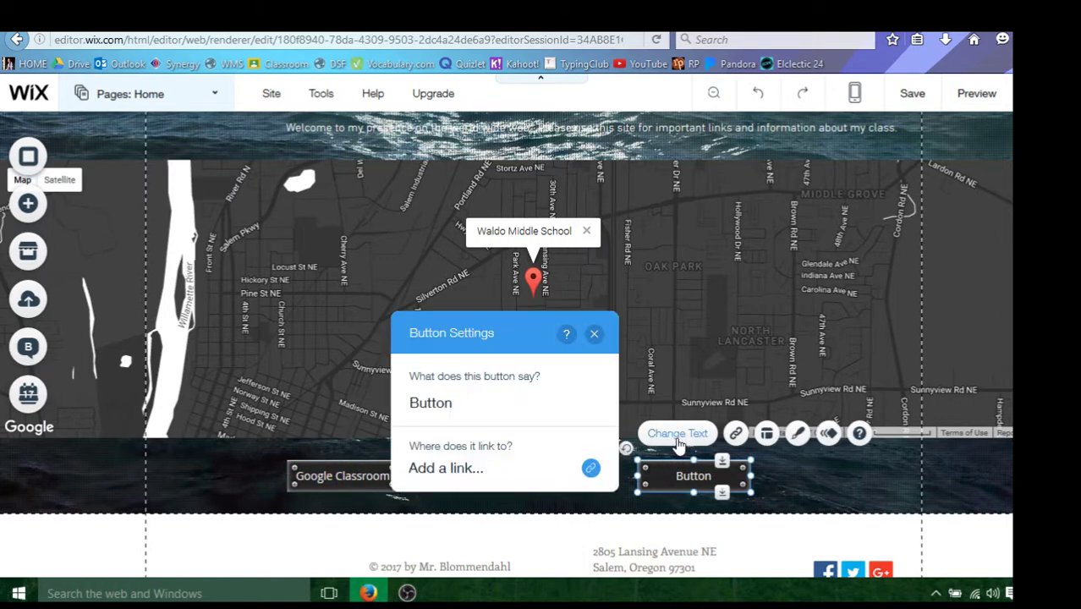
click(492, 404)
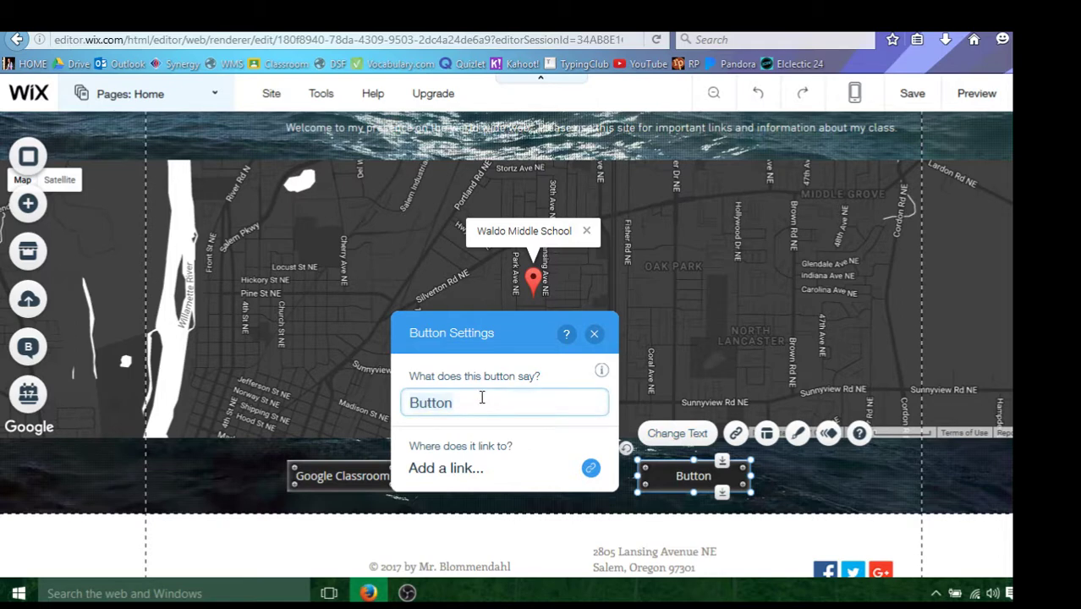
text(Waldo Middle )
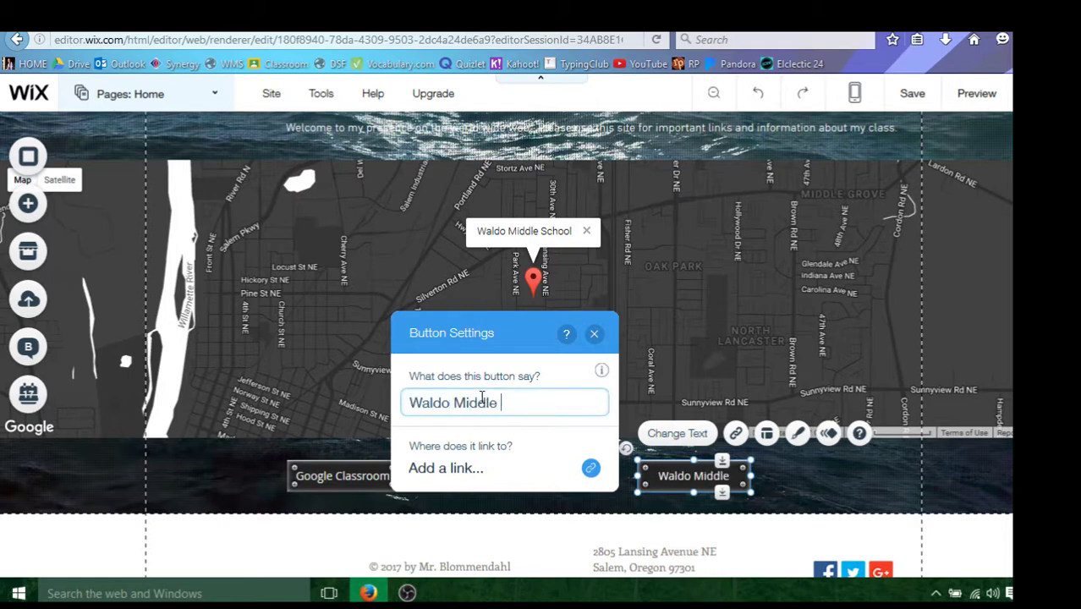
text(School)
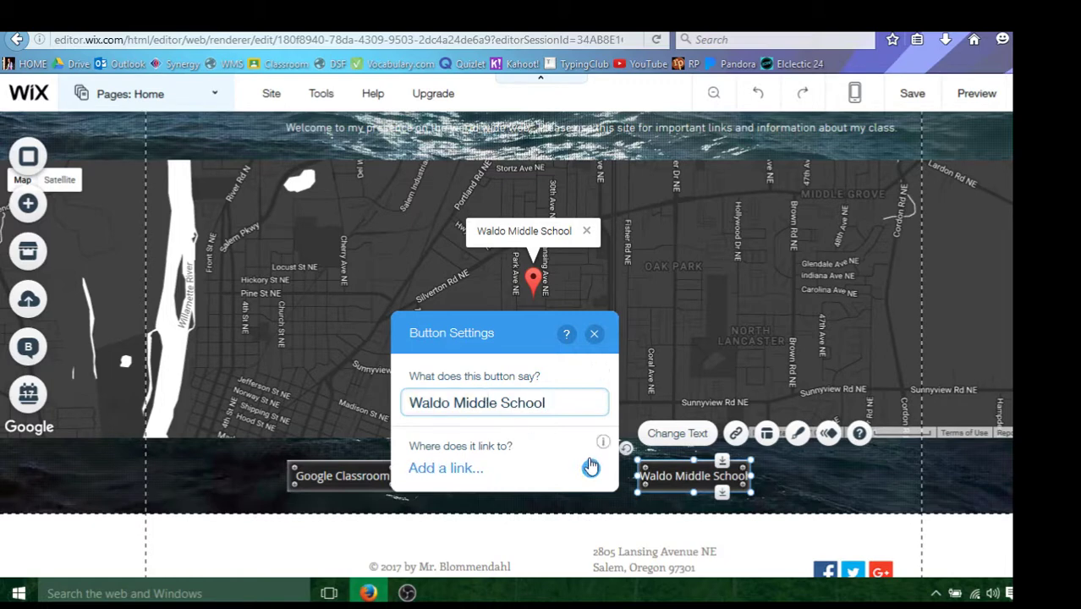
Link the Waldo Middle School button to the web address waldo.salkeiz.k12.or.us, opening in a new window
click(457, 470)
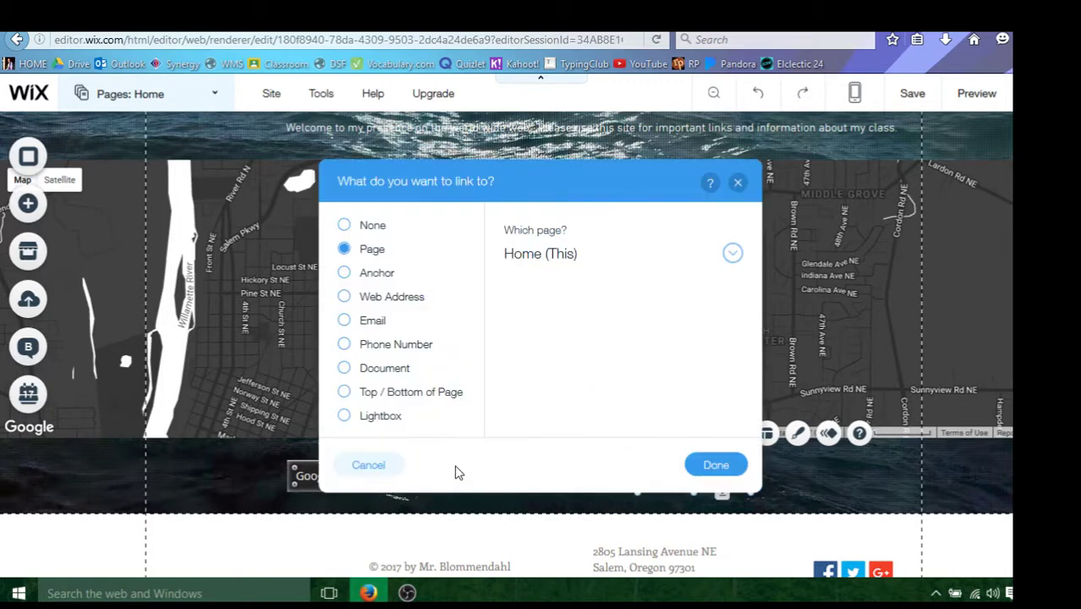
click(344, 297)
text(wal)
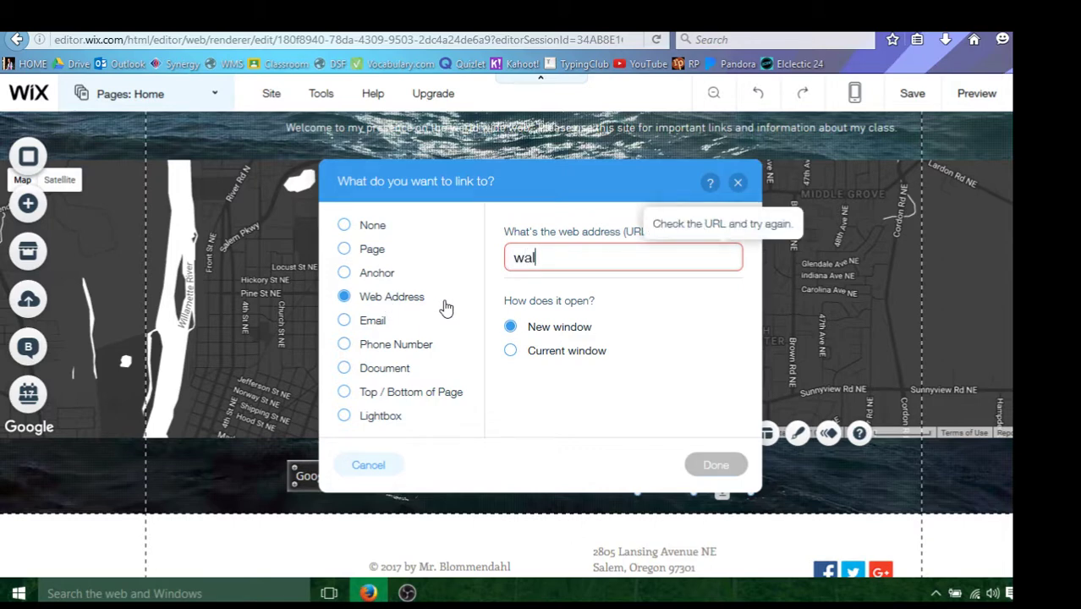
text(do.sal)
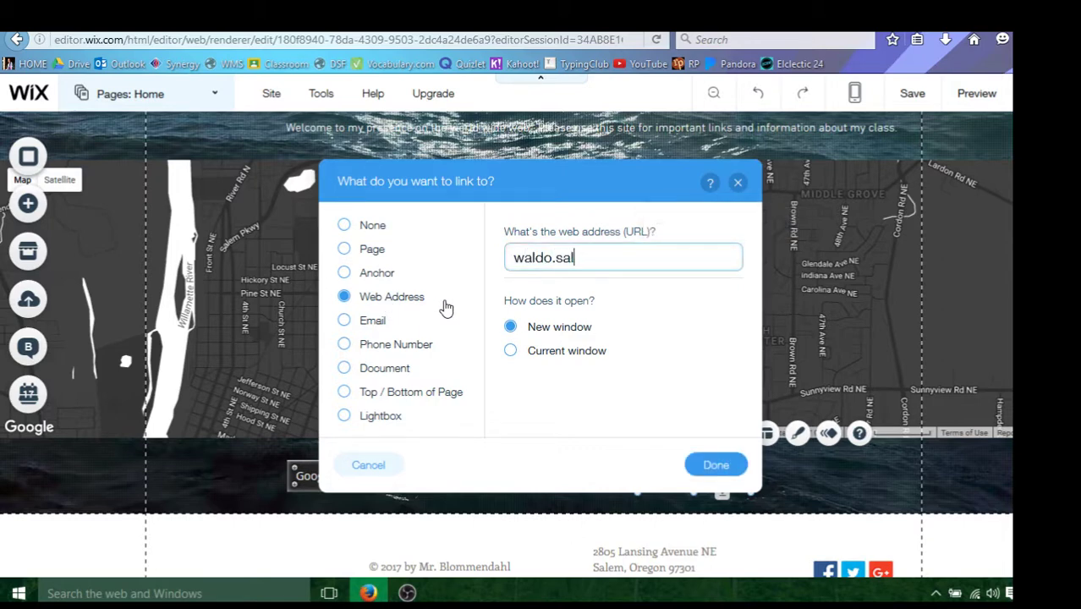
text(keiz.)
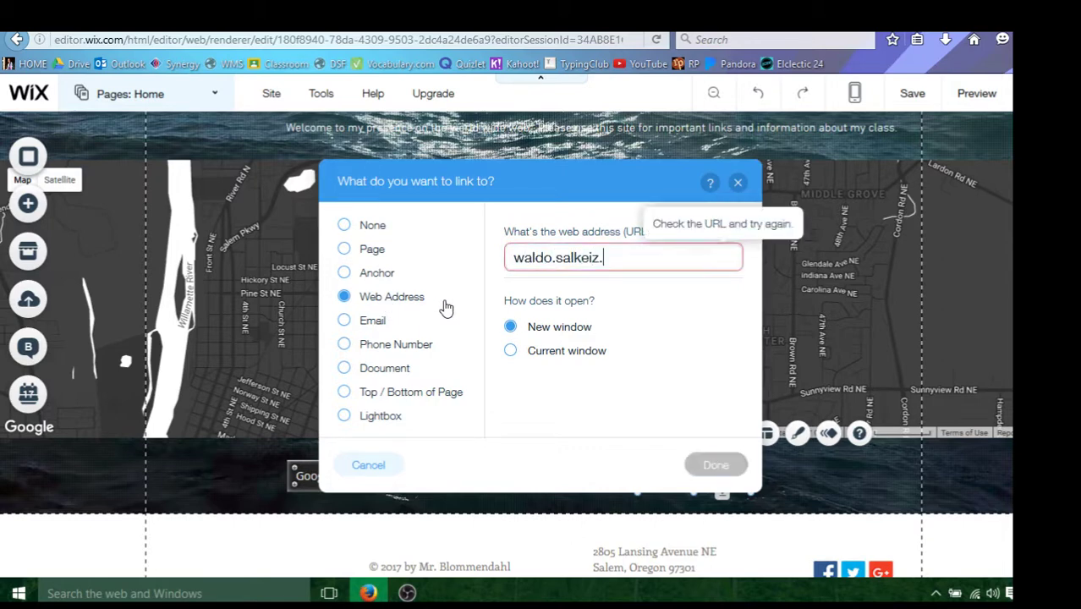
text(k12.or.us)
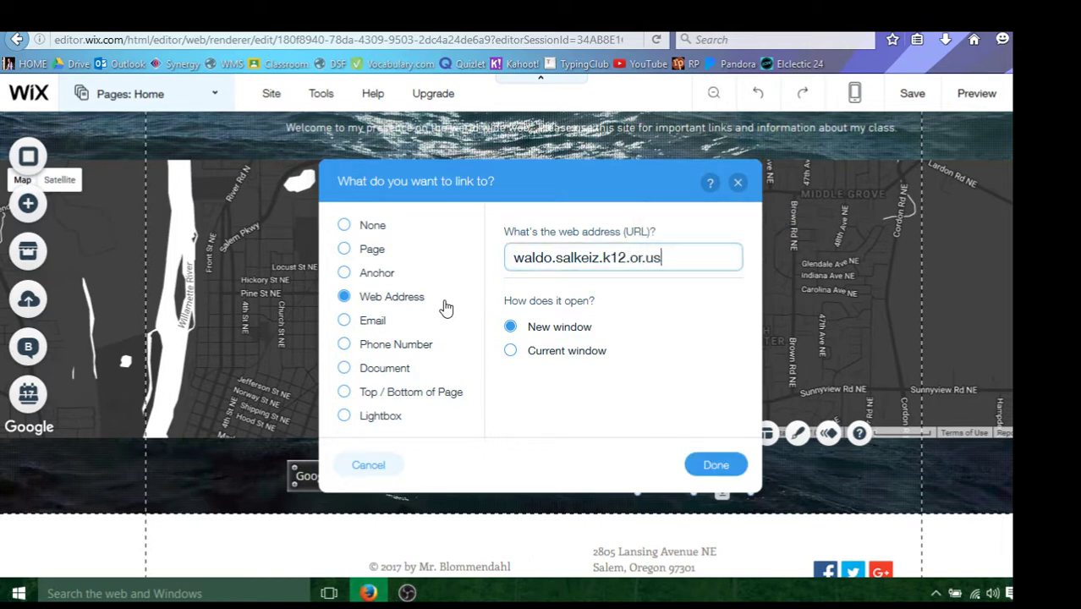
click(714, 466)
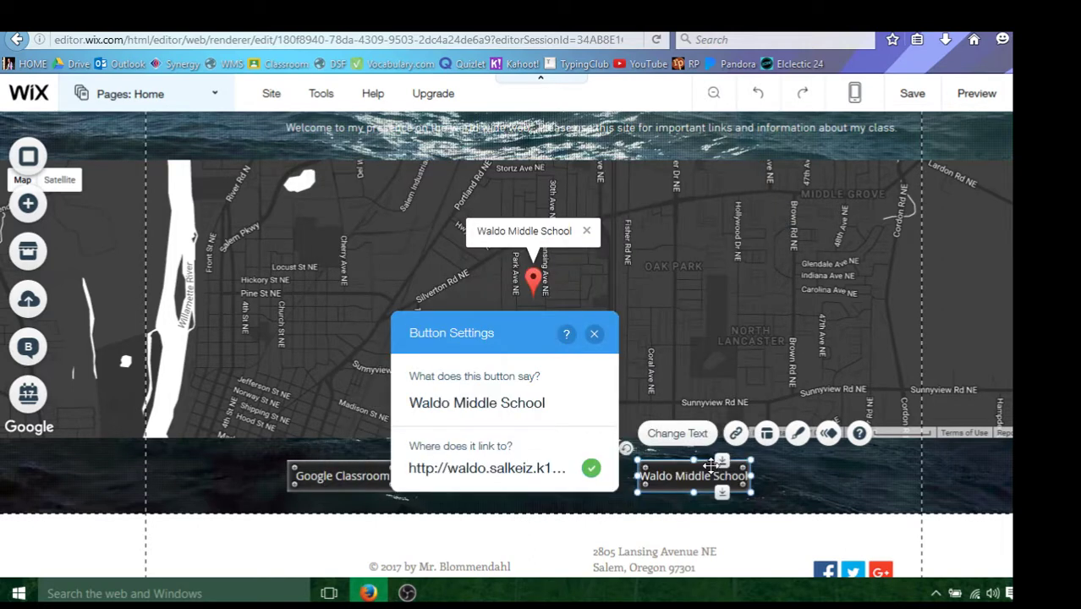
click(595, 335)
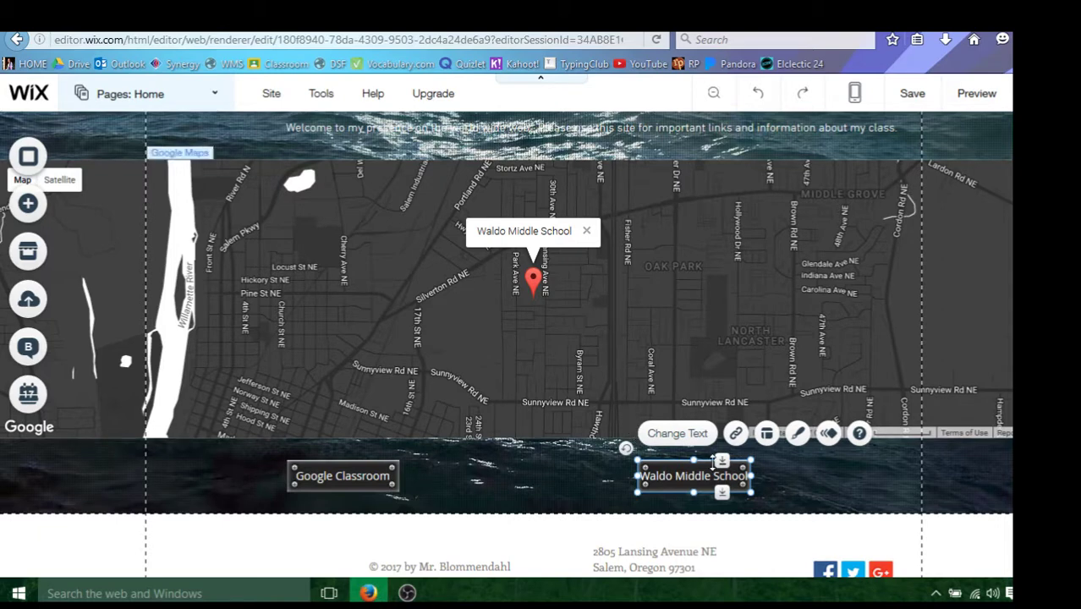
Widen the Waldo Middle School button to fit its text and move it right to about x 669, y 1284, level with Google Classroom
drag(752, 477, 779, 478)
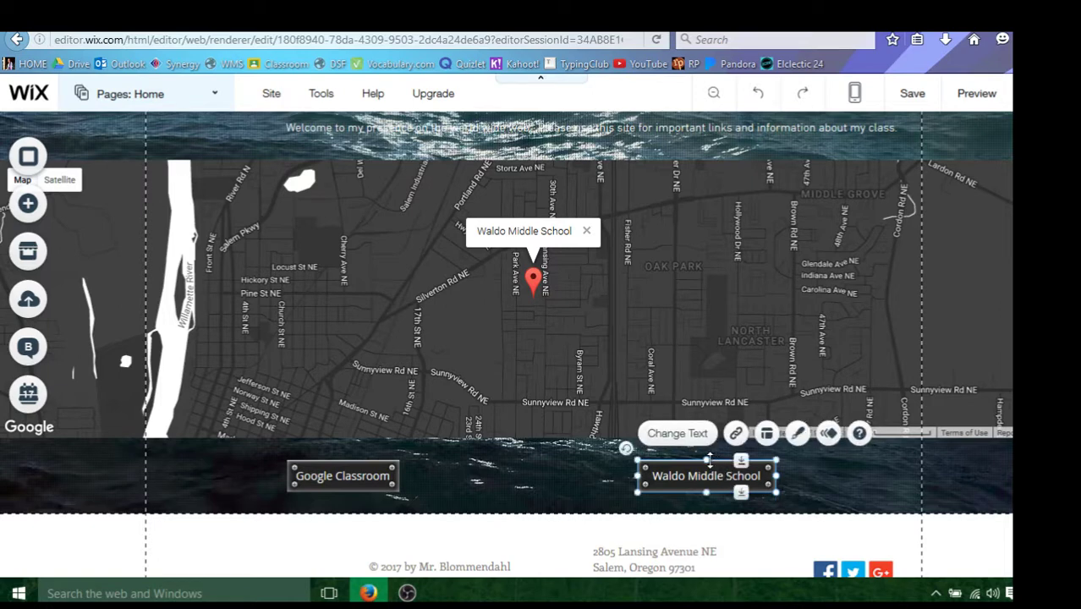
drag(683, 471, 727, 476)
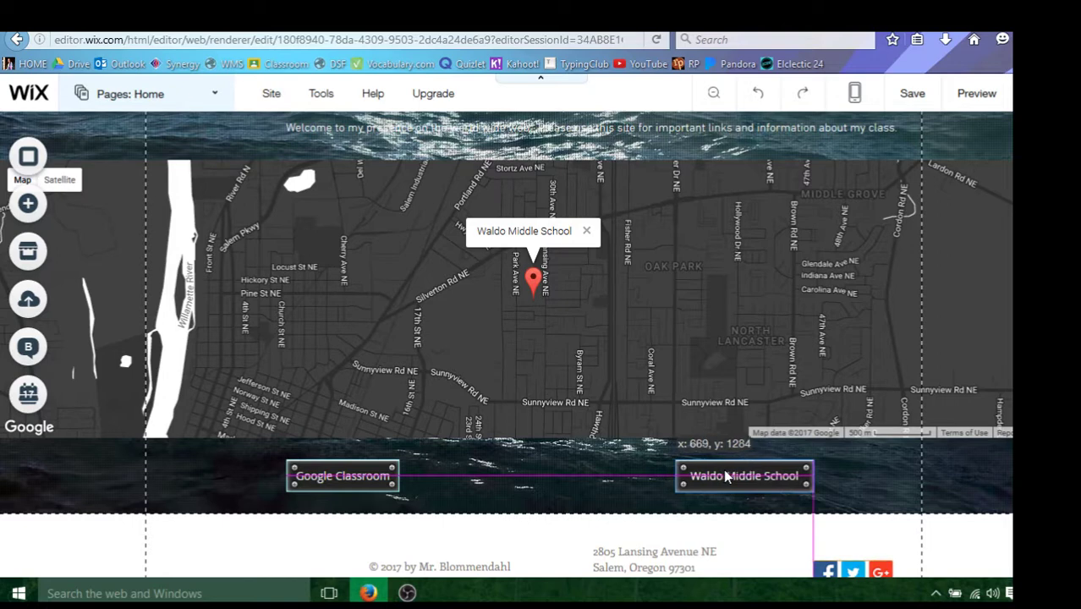
Move the Google Classroom button slightly left and down in the strip beneath the map
click(340, 476)
drag(340, 476, 321, 481)
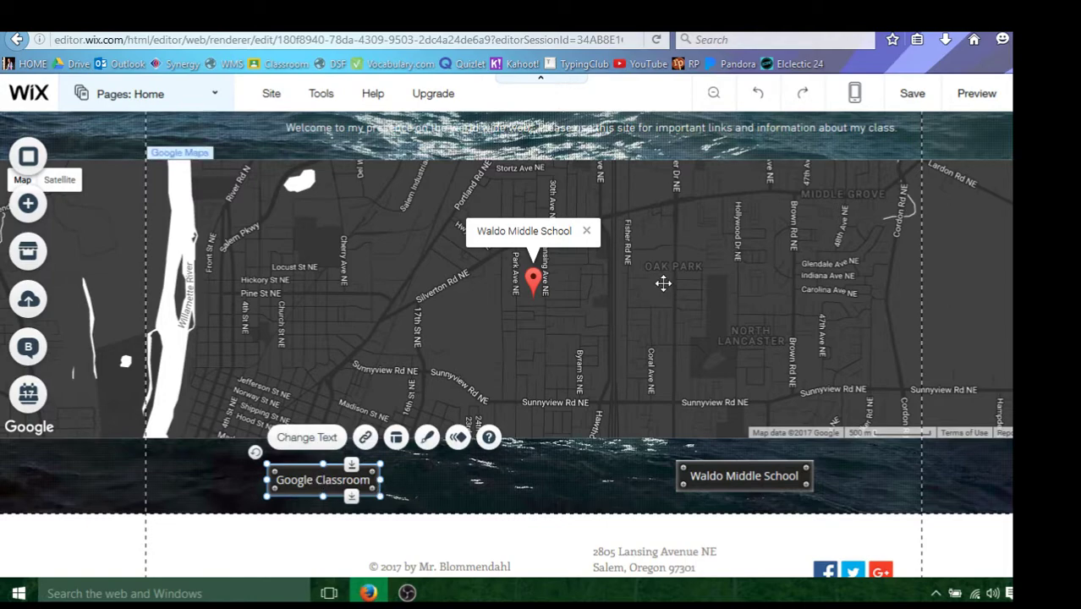
Publish the site with the updated home page and select its live web address
scroll(663, 280, up, 2)
scroll(664, 280, up, 7)
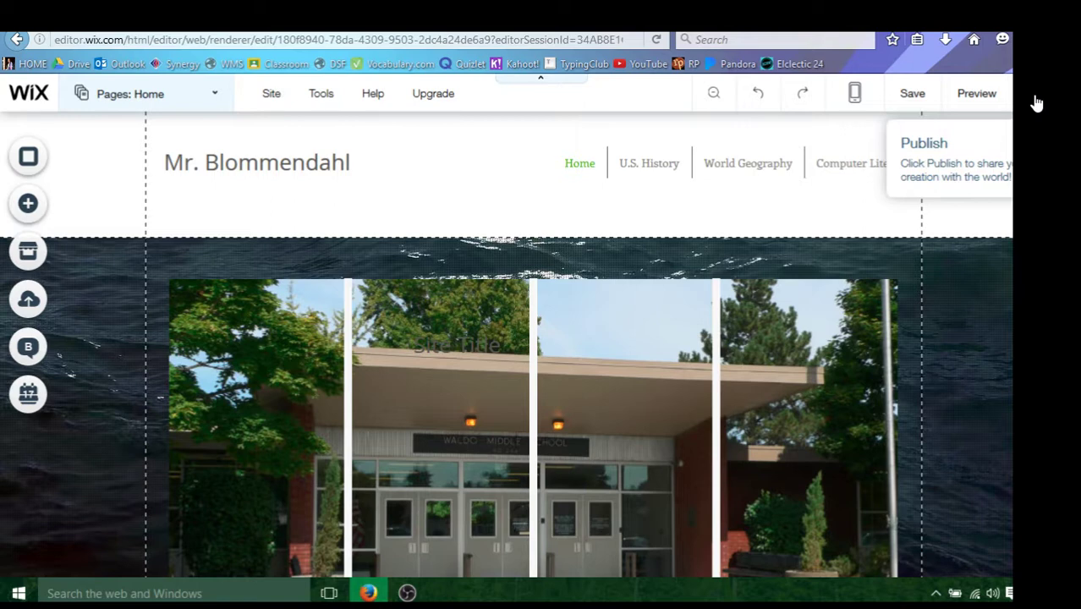
key(ctrl+s)
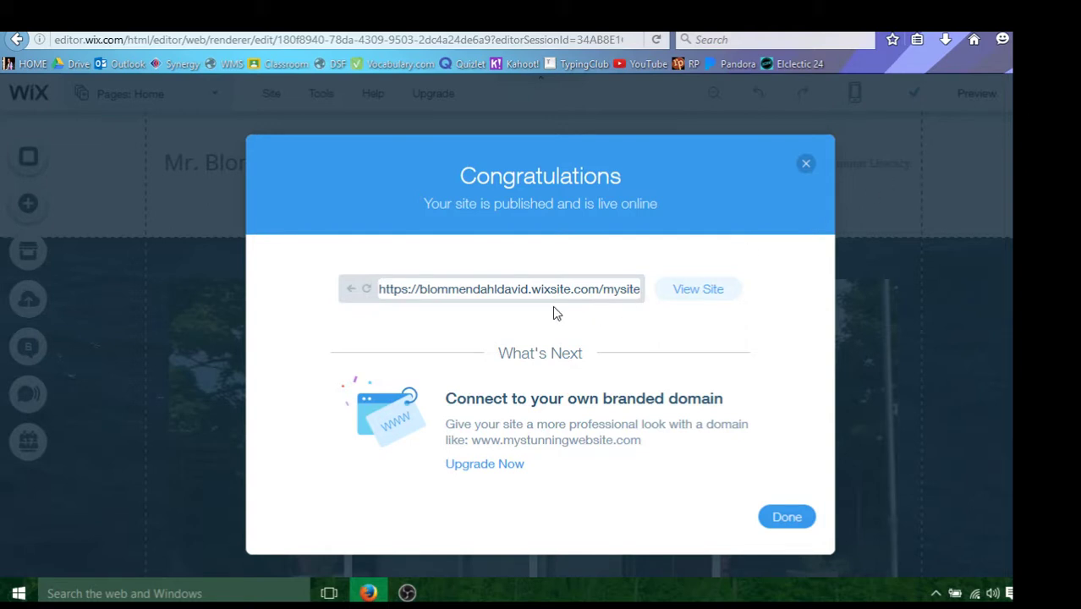
click(440, 284)
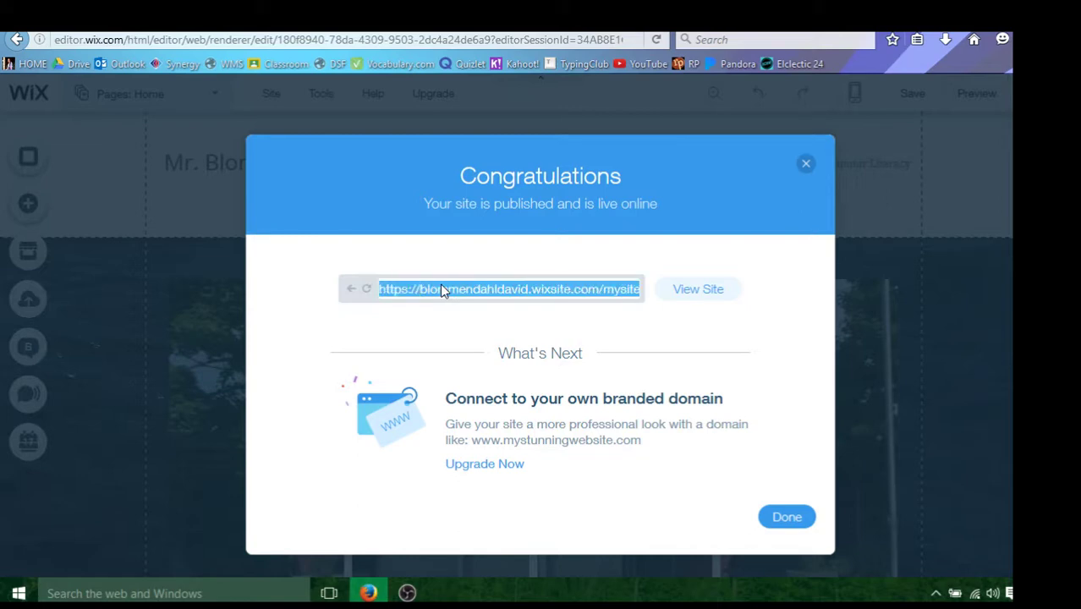
click(452, 291)
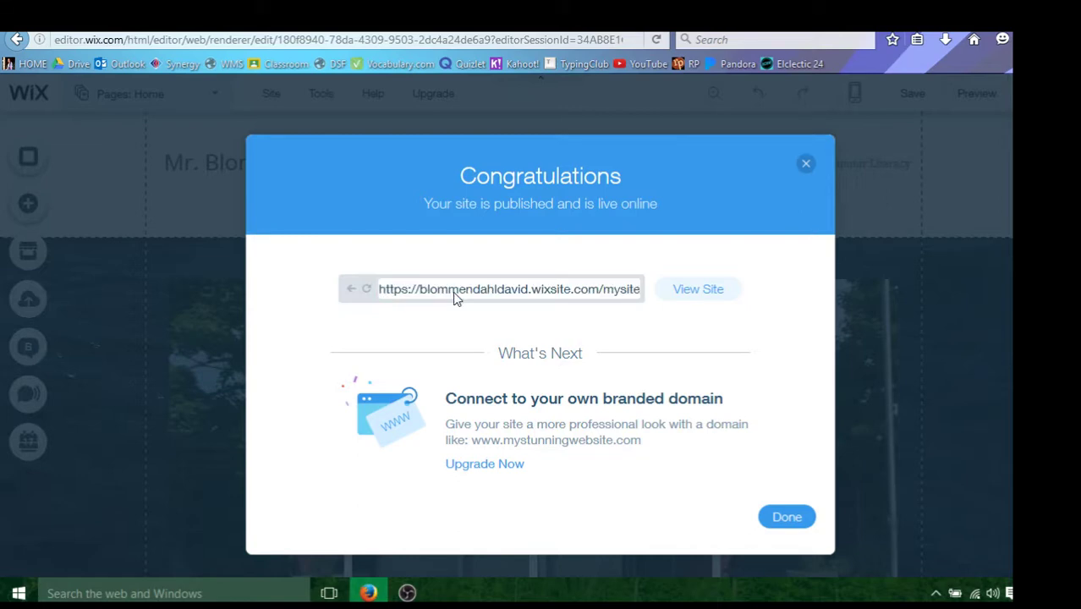
Open the published site and review the home page from the header down to the link buttons under the map
click(696, 291)
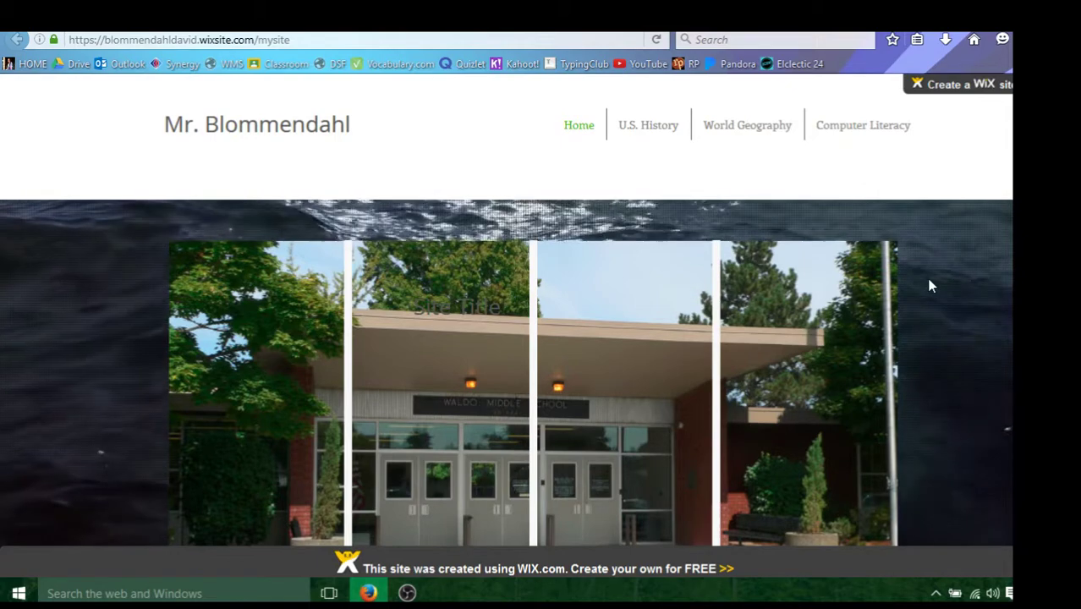
scroll(926, 278, down, 3)
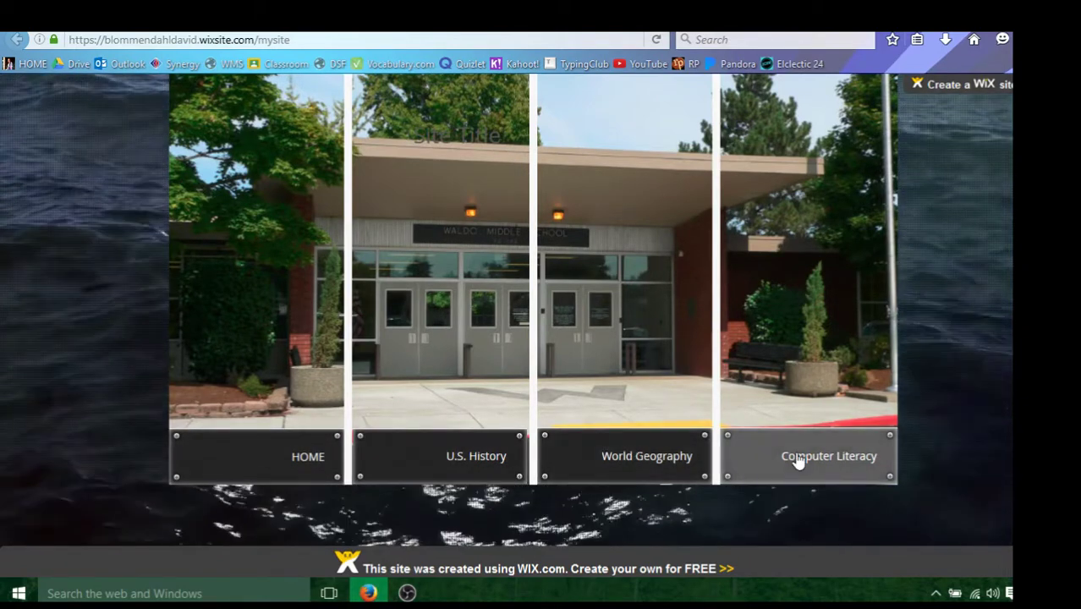
scroll(70, 334, down, 3)
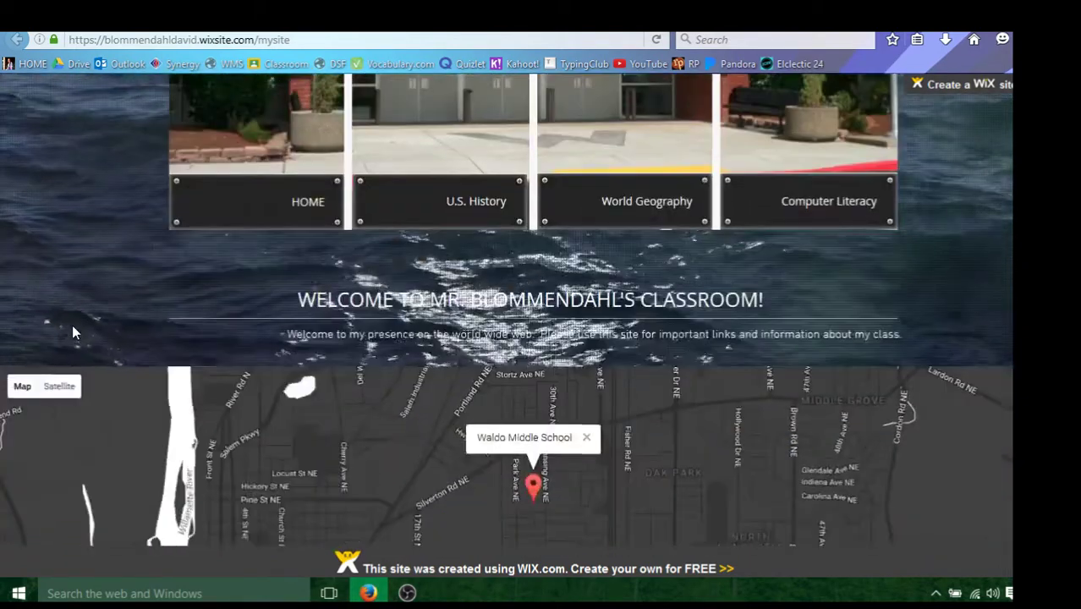
scroll(126, 271, down, 1)
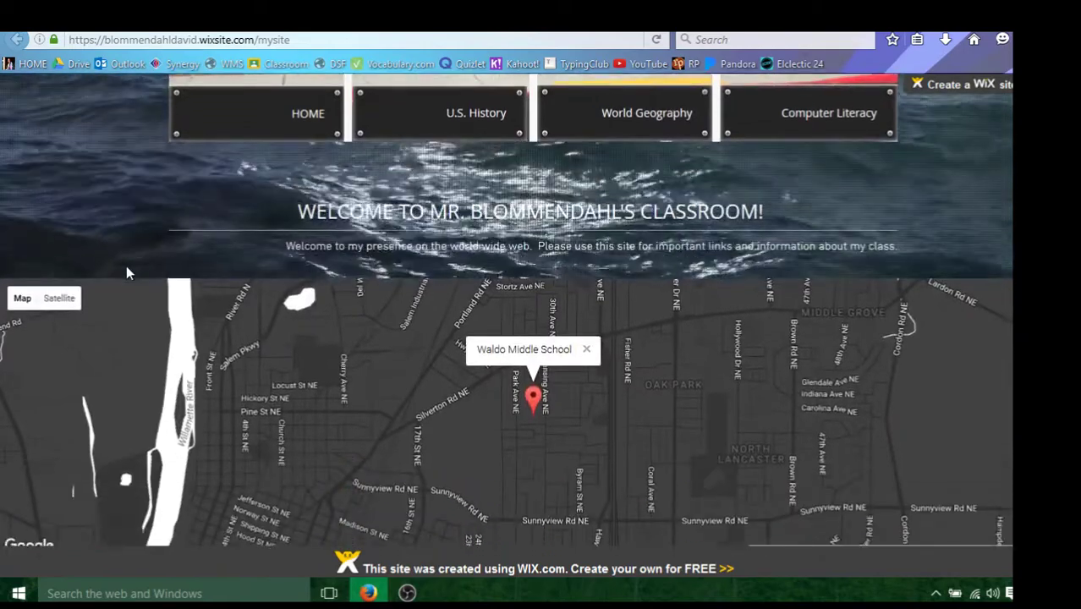
scroll(141, 196, down, 2)
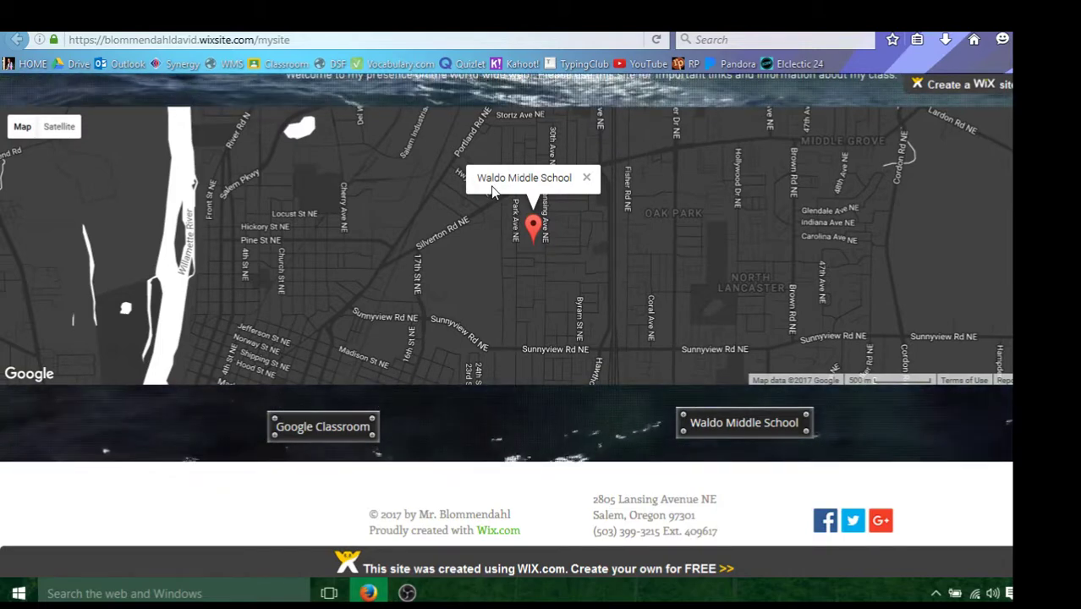
Test the Google Classroom and Waldo Middle School buttons on the live site, and return to editing the home page
click(334, 430)
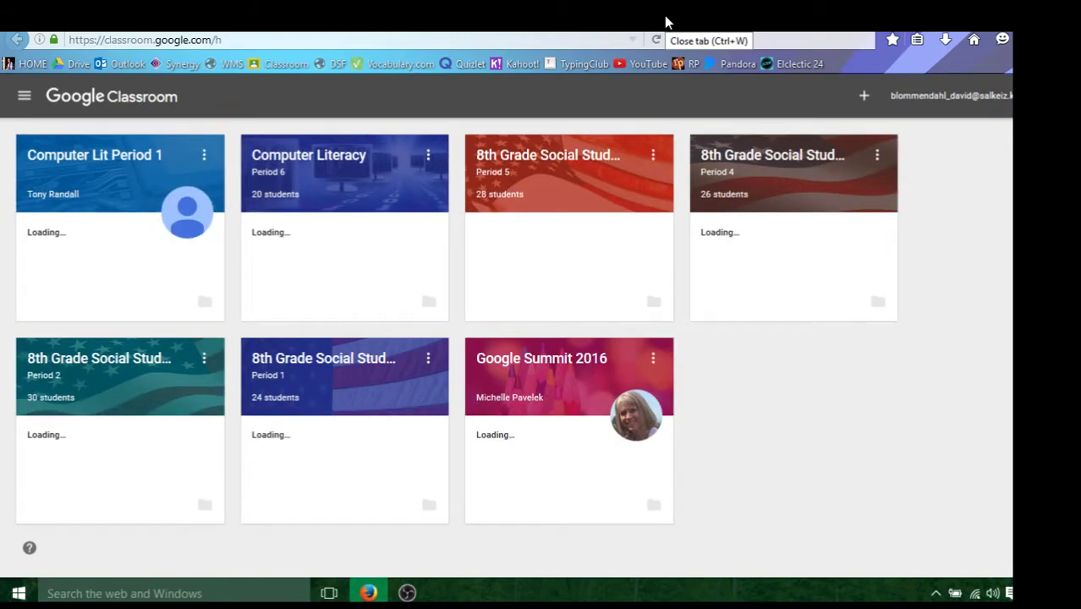
click(664, 16)
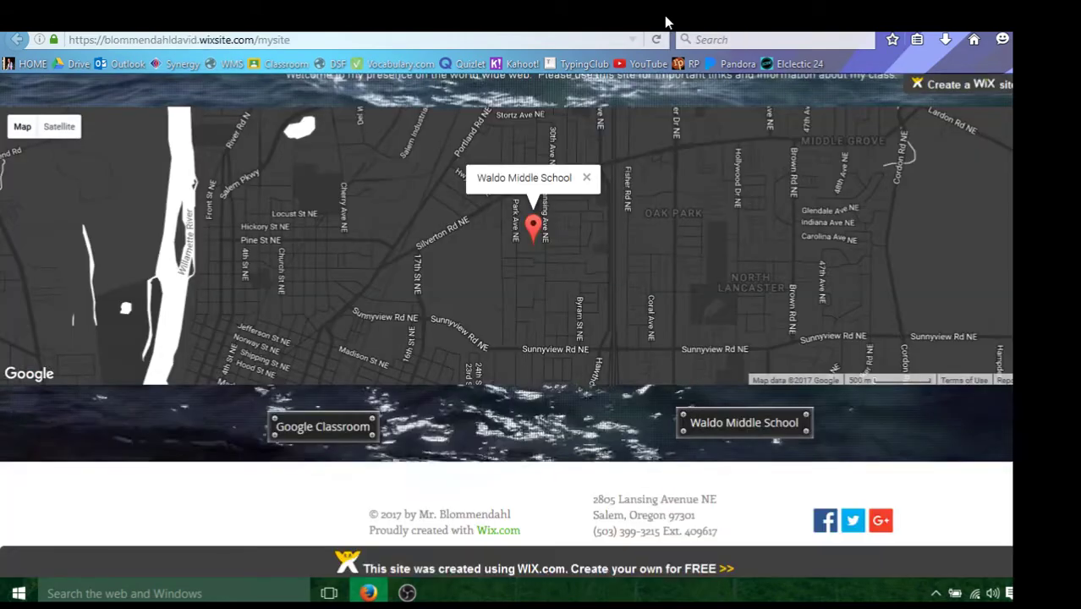
click(727, 423)
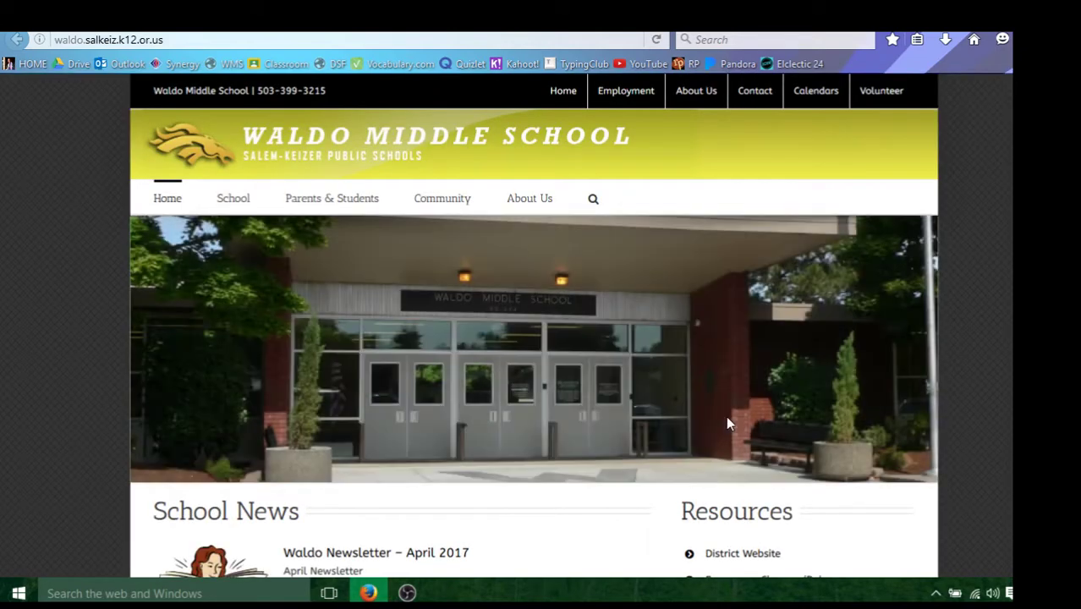
key(alt+Left)
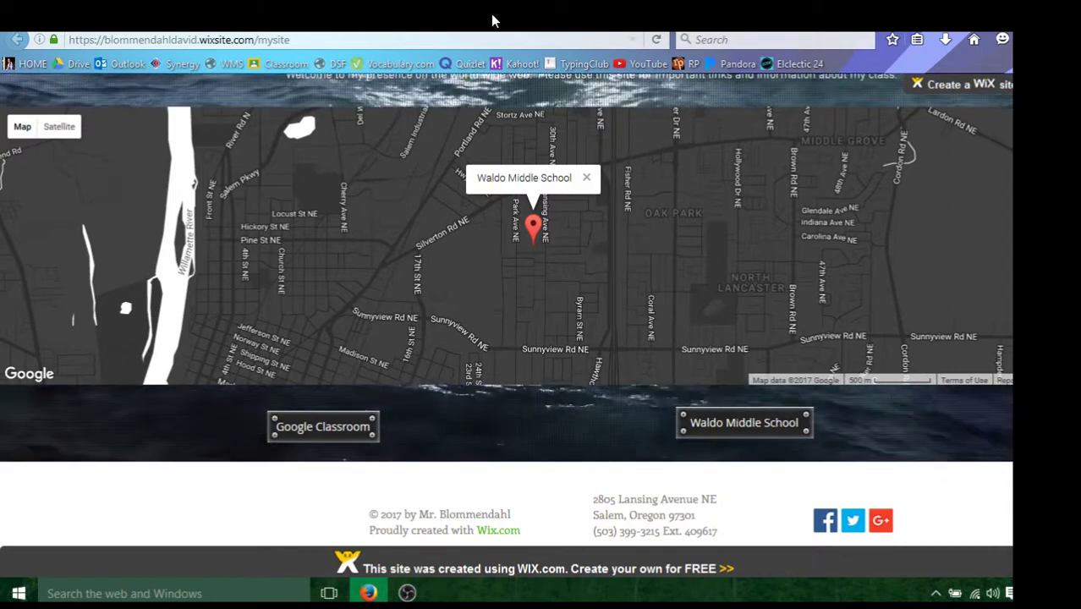
key(alt+Left)
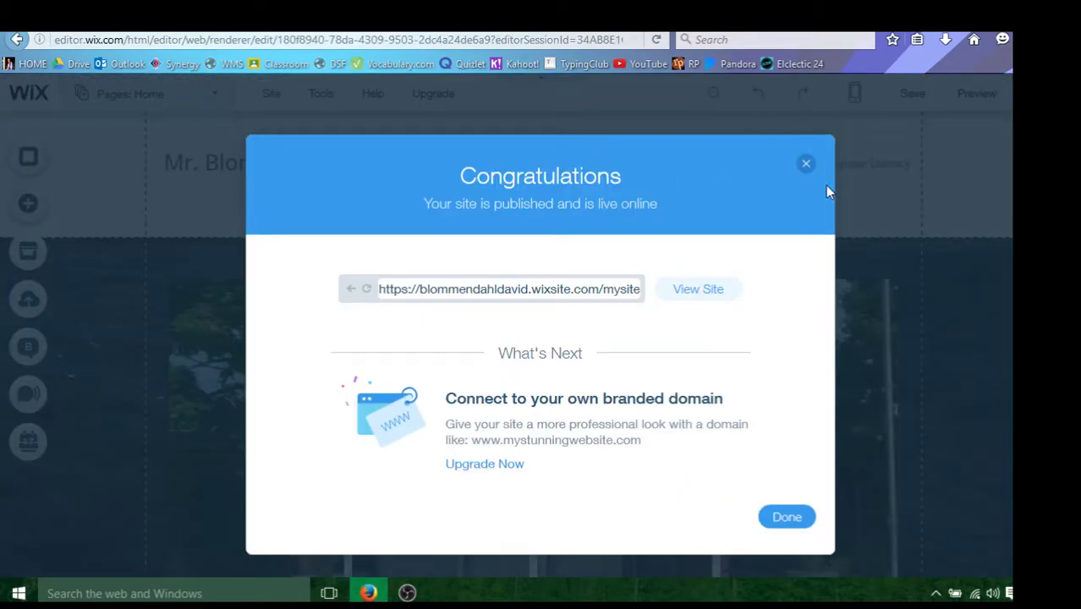
click(806, 165)
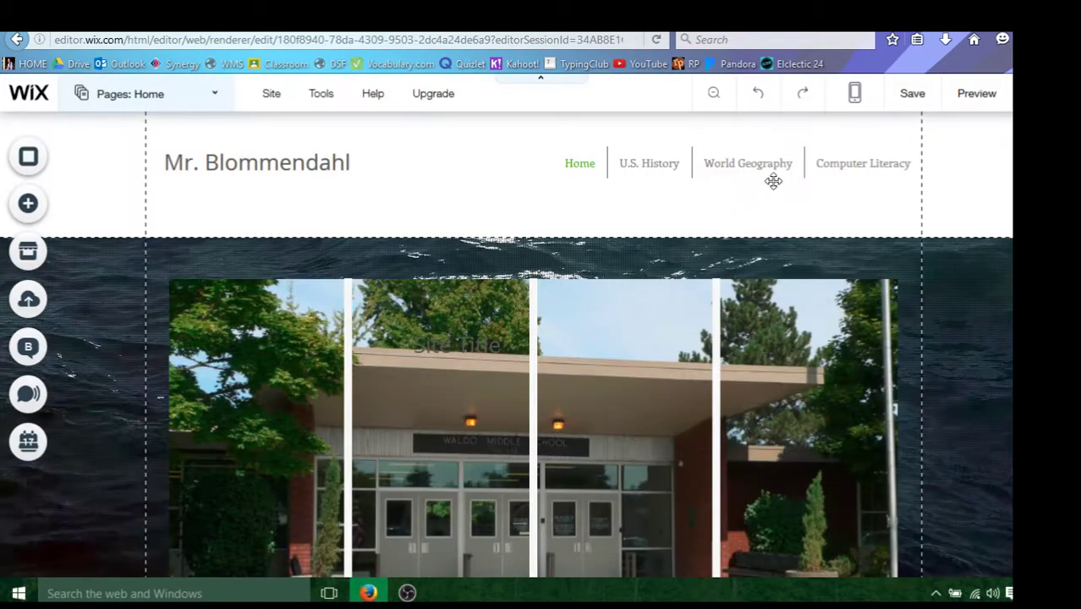
Examine the elements available for the page, especially the contact tools with their map, contact form and subscriber designs
scroll(574, 172, down, 5)
scroll(573, 172, down, 2)
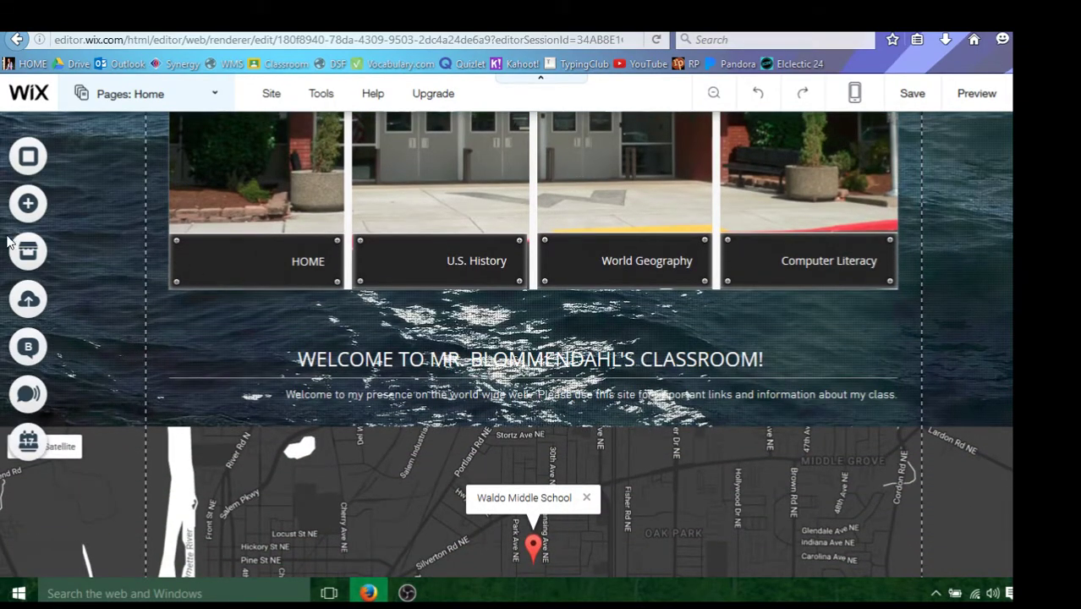
click(55, 212)
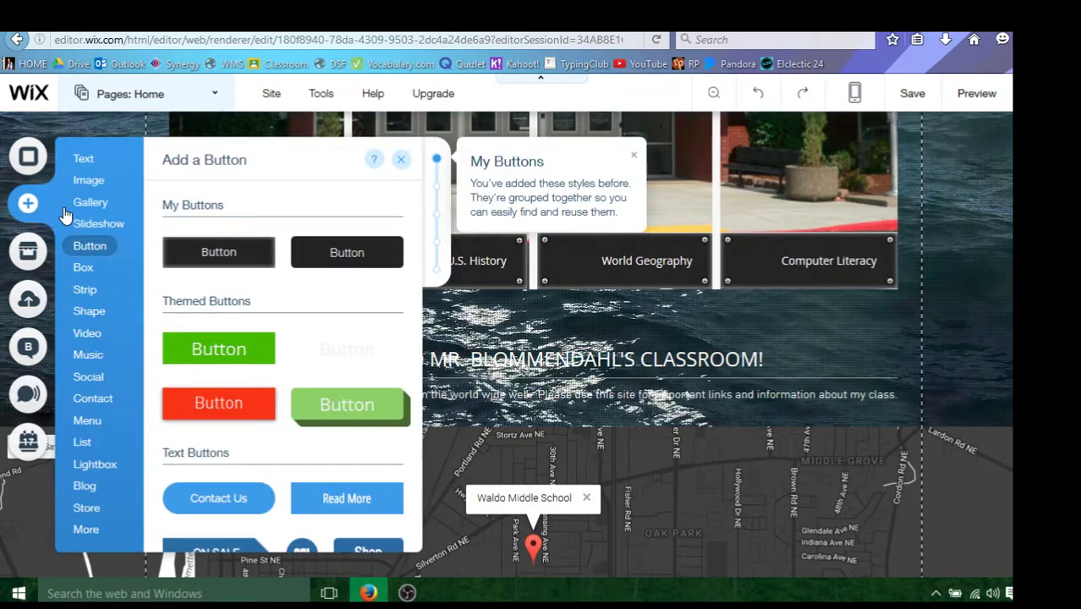
click(95, 288)
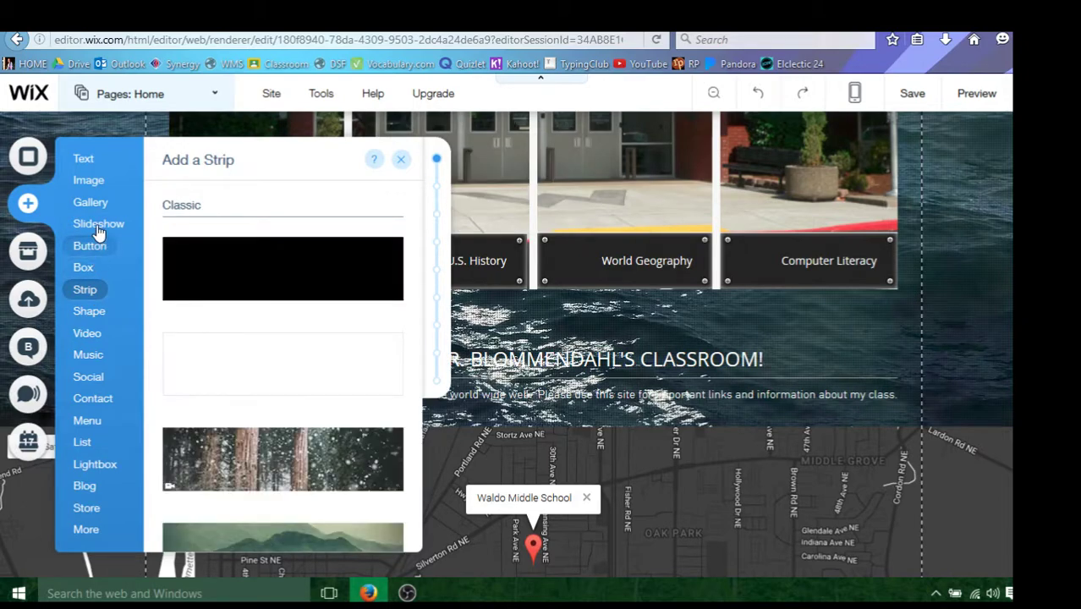
click(91, 244)
click(93, 400)
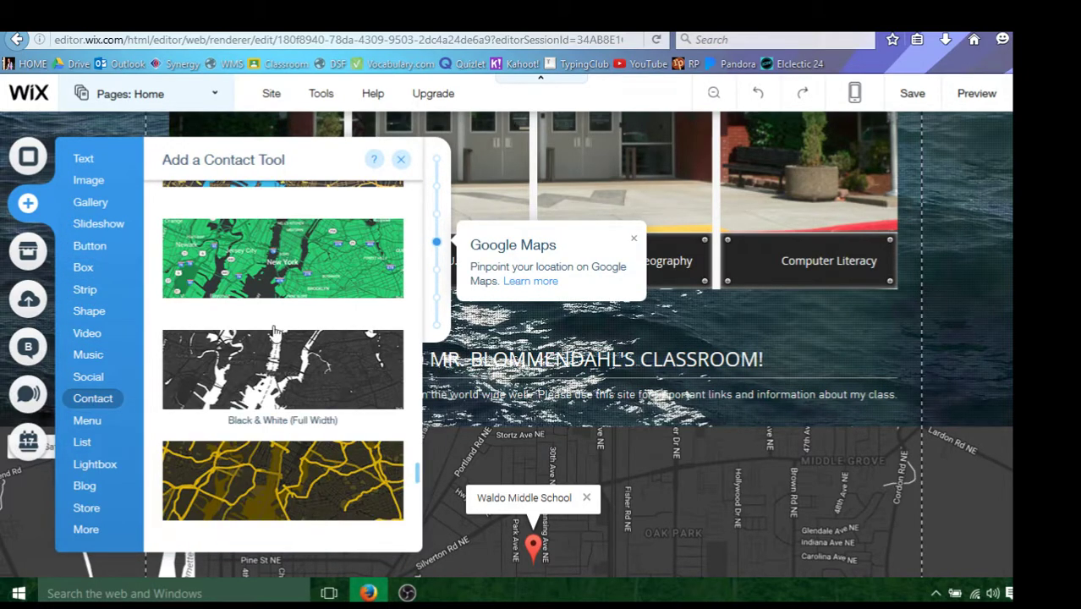
scroll(324, 251, down, 5)
scroll(324, 251, up, 3)
scroll(324, 251, down, 10)
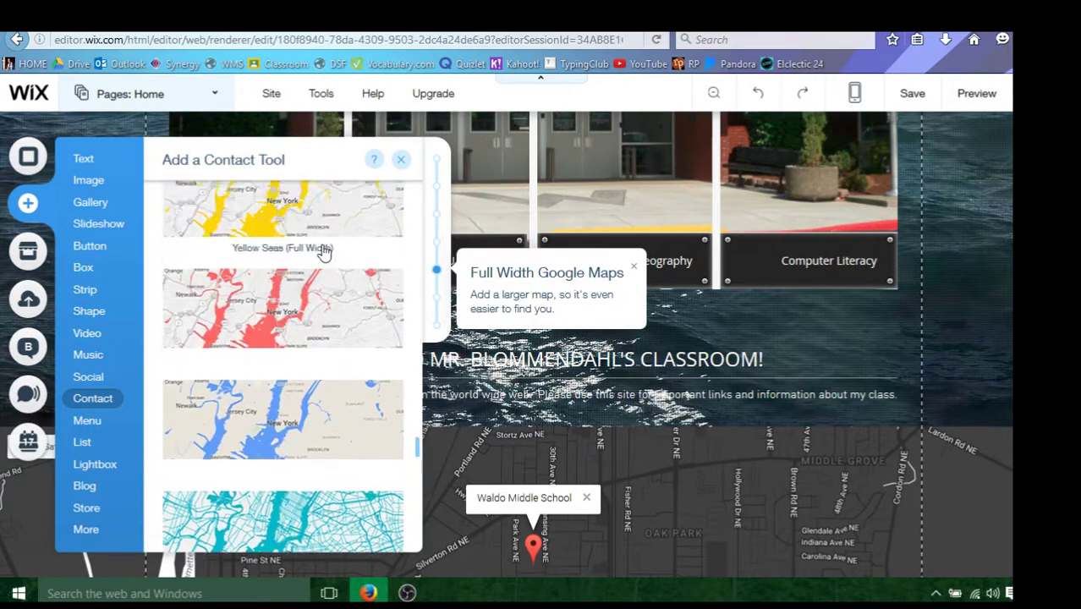
scroll(324, 248, up, 8)
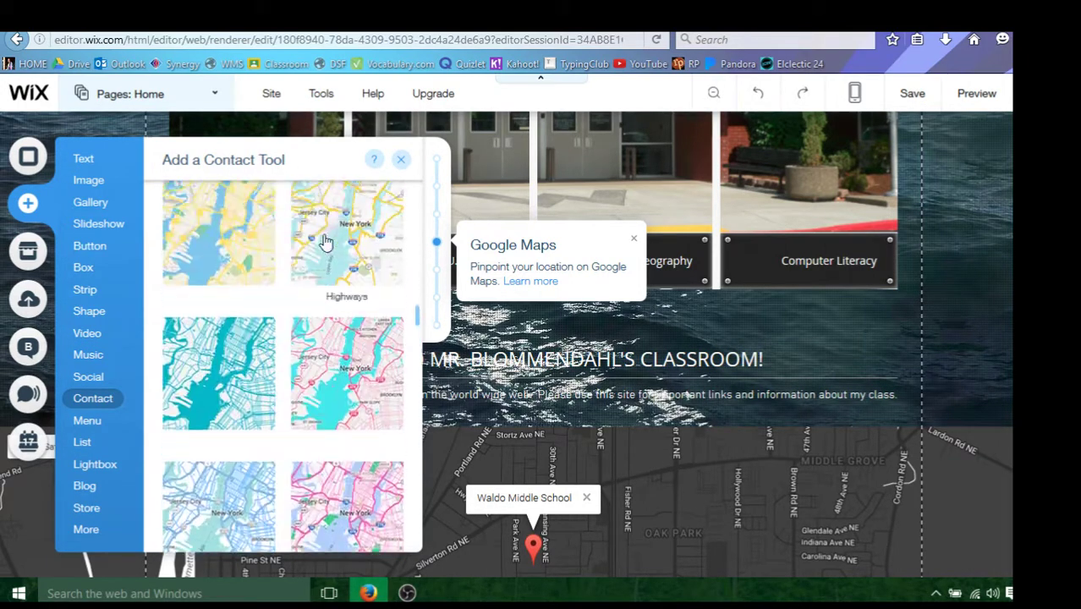
scroll(324, 242, up, 8)
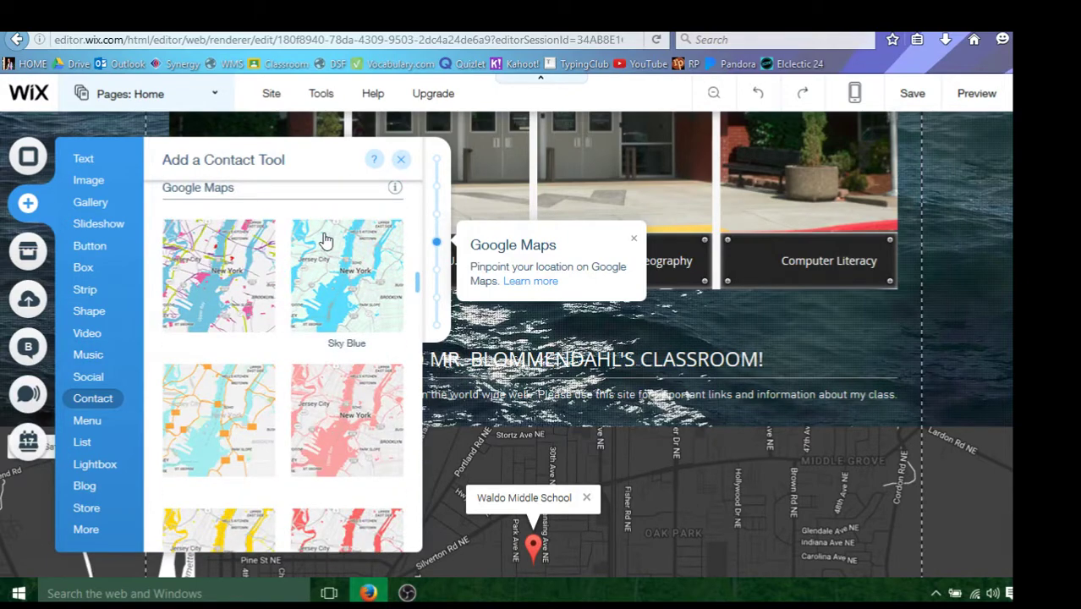
scroll(326, 242, up, 10)
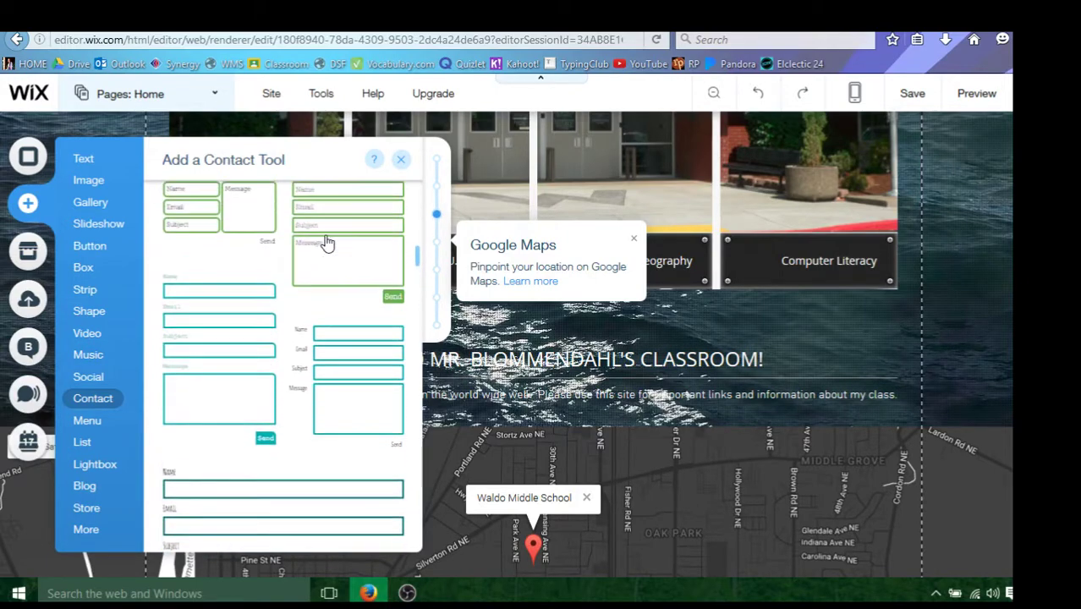
scroll(326, 241, up, 10)
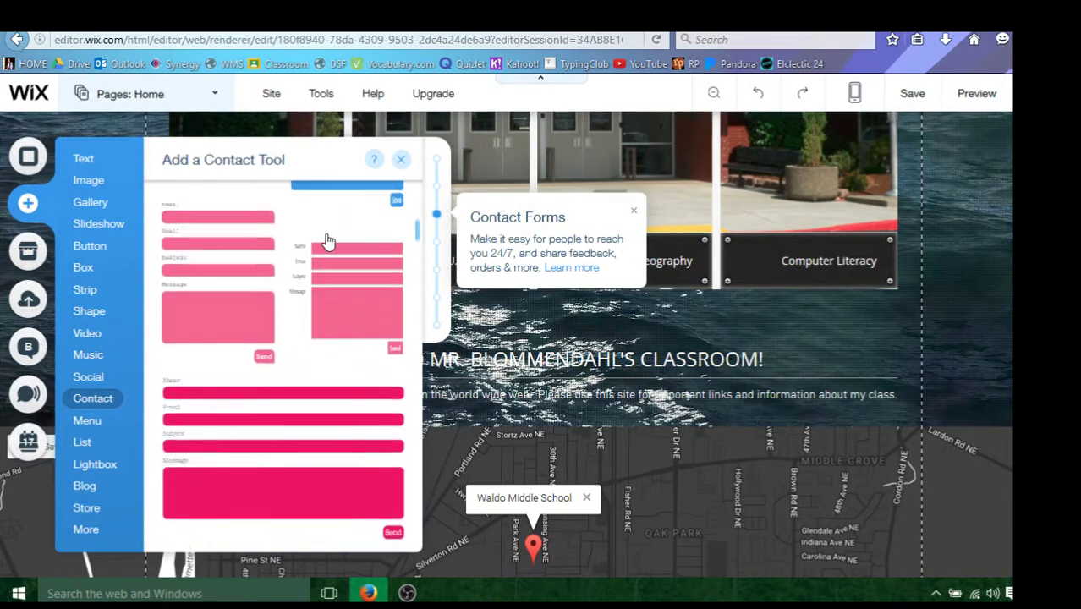
scroll(328, 239, up, 10)
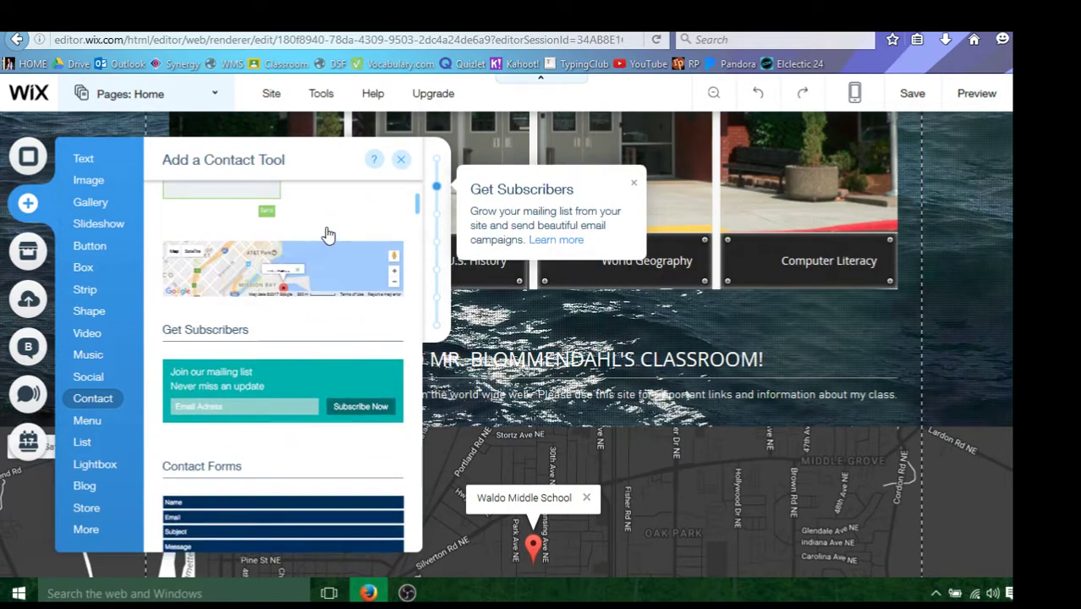
scroll(329, 234, up, 1)
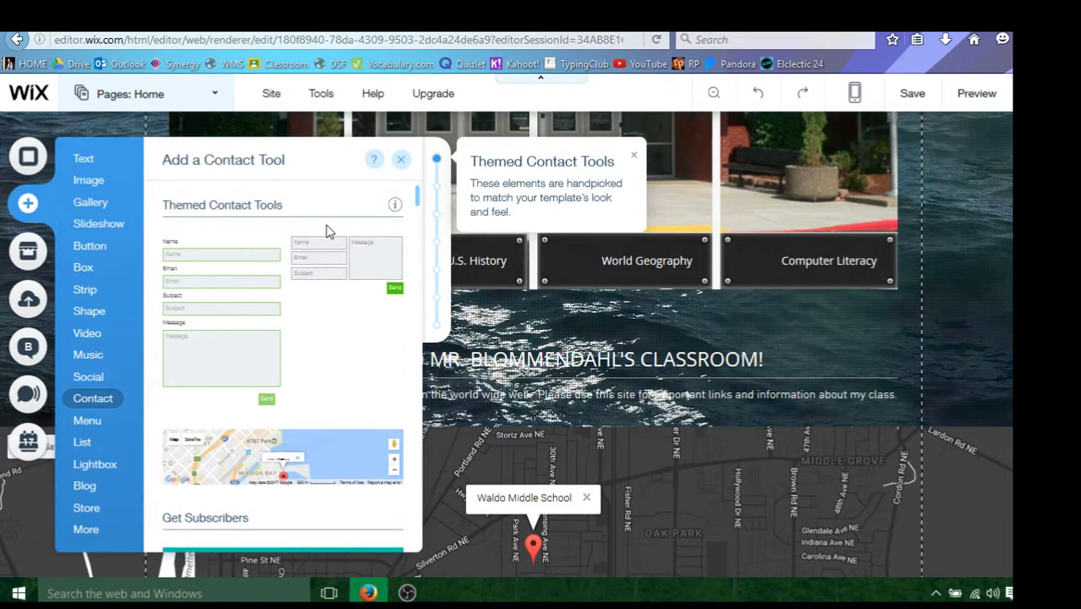
Add the dark blue contact form with Name, Email, Subject and Message fields and place it just below the welcome paragraph
scroll(328, 231, down, 8)
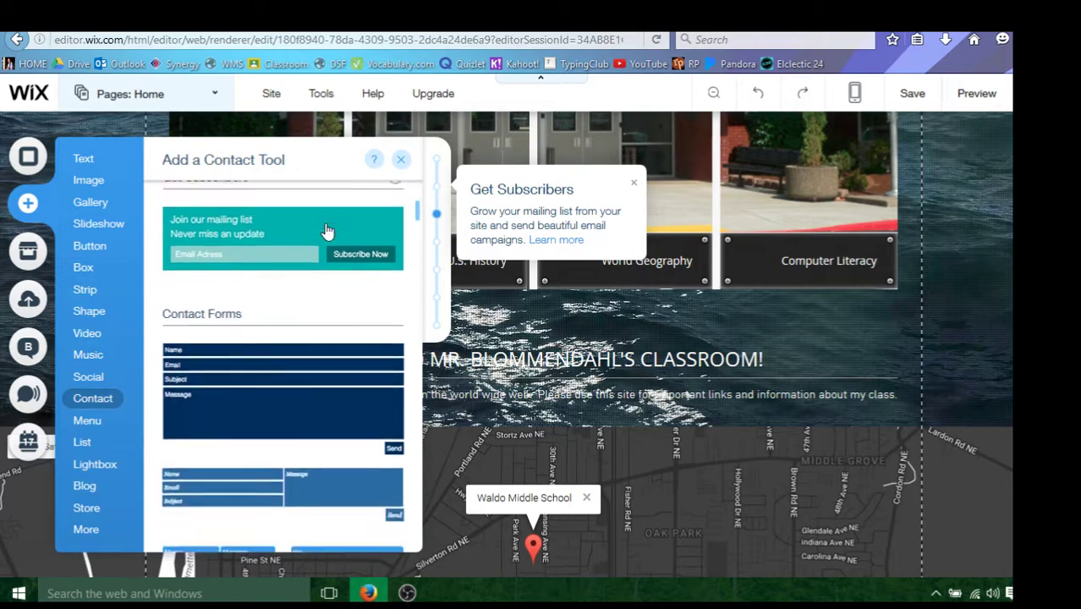
scroll(329, 231, down, 4)
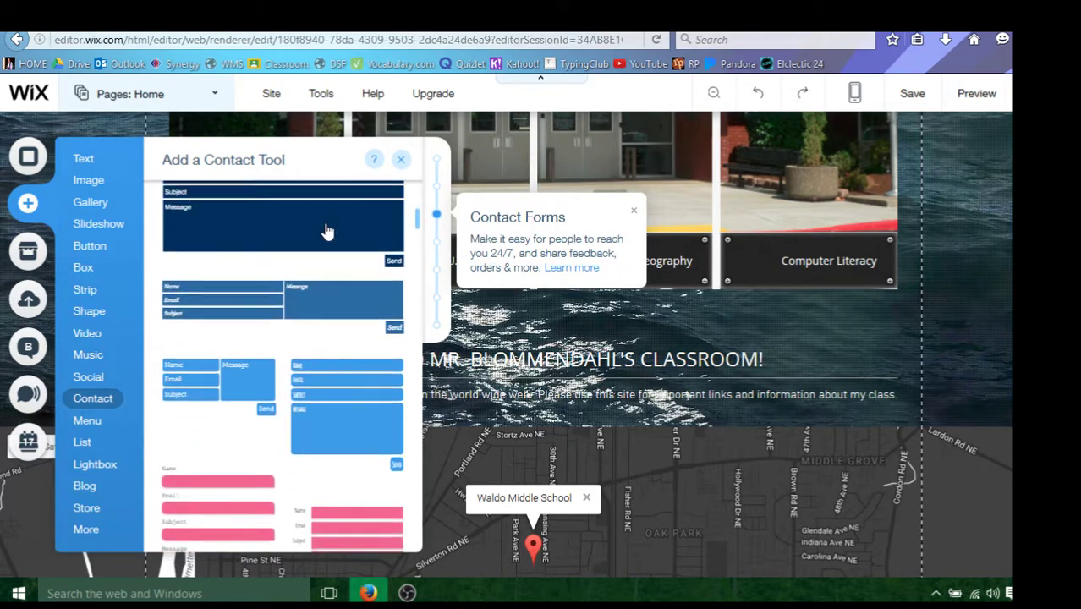
scroll(304, 233, up, 1)
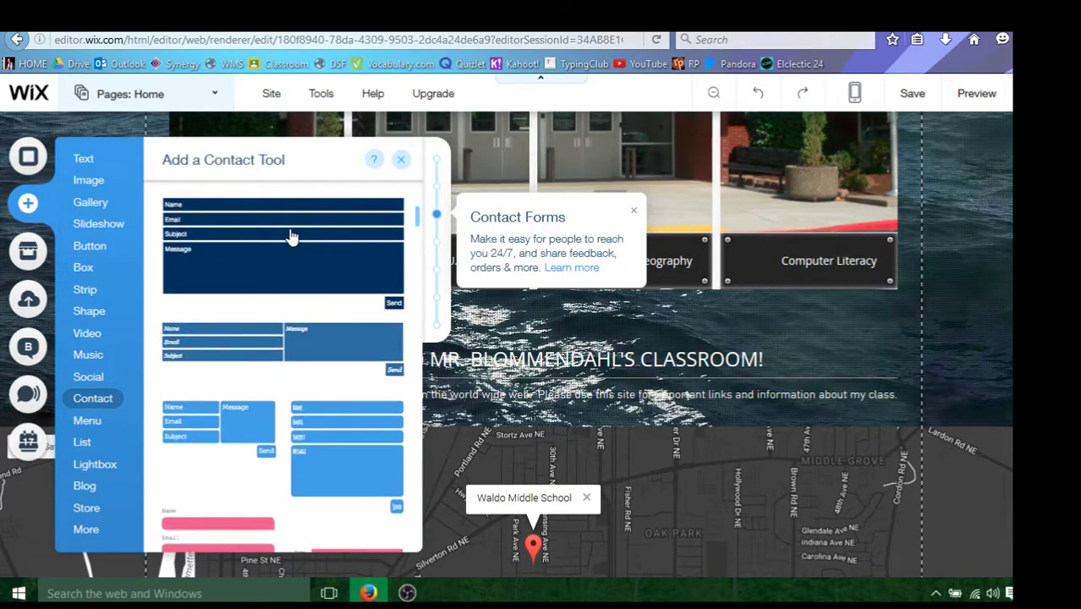
click(290, 237)
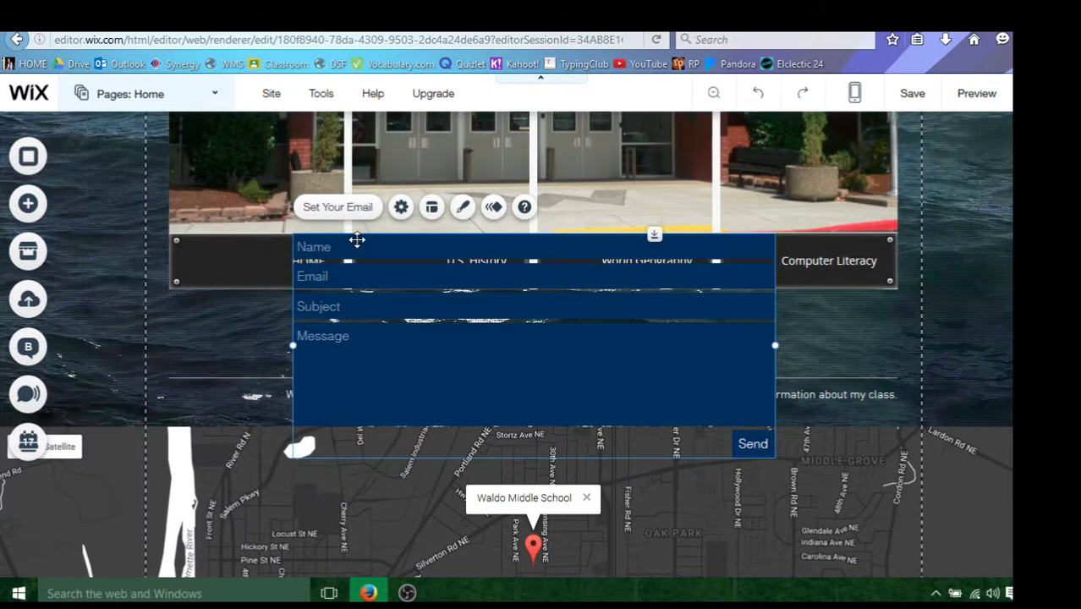
drag(351, 260, 361, 425)
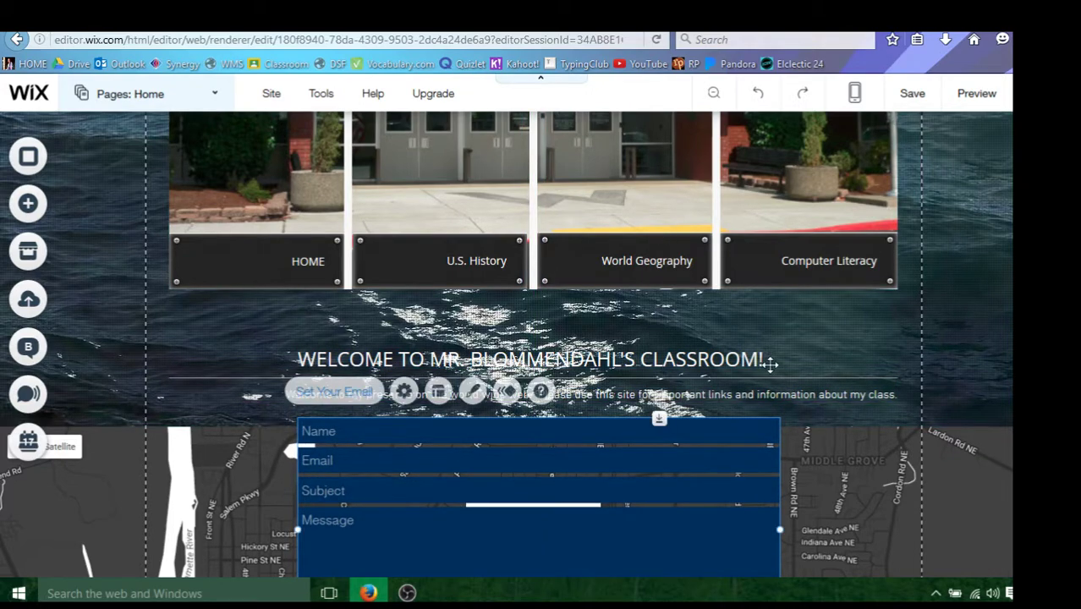
Move the school map down to about y 1205 so it sits below the contact form
scroll(845, 393, down, 3)
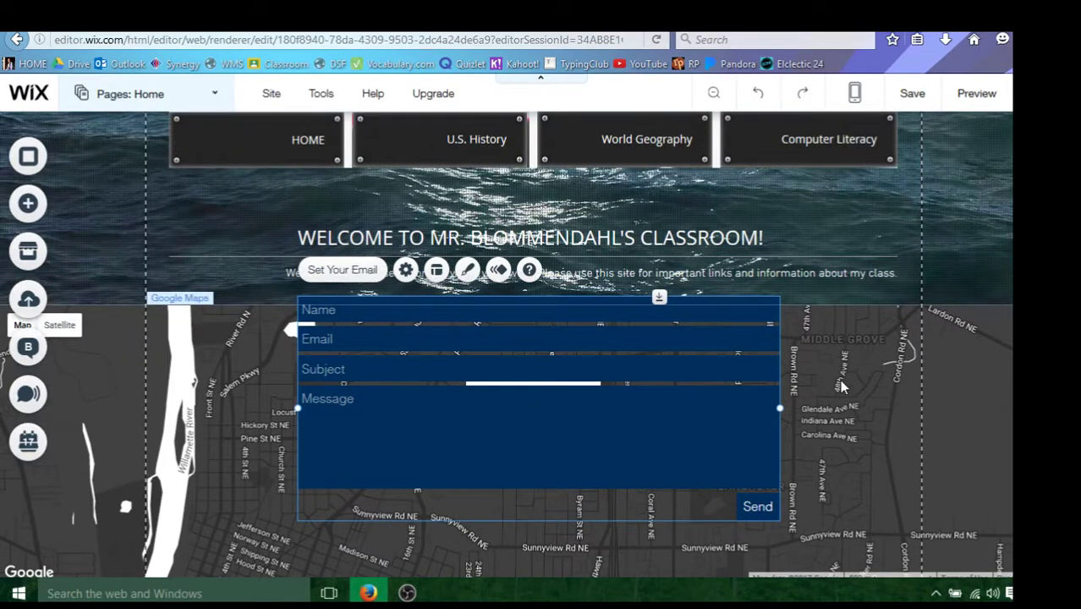
drag(843, 404, 858, 586)
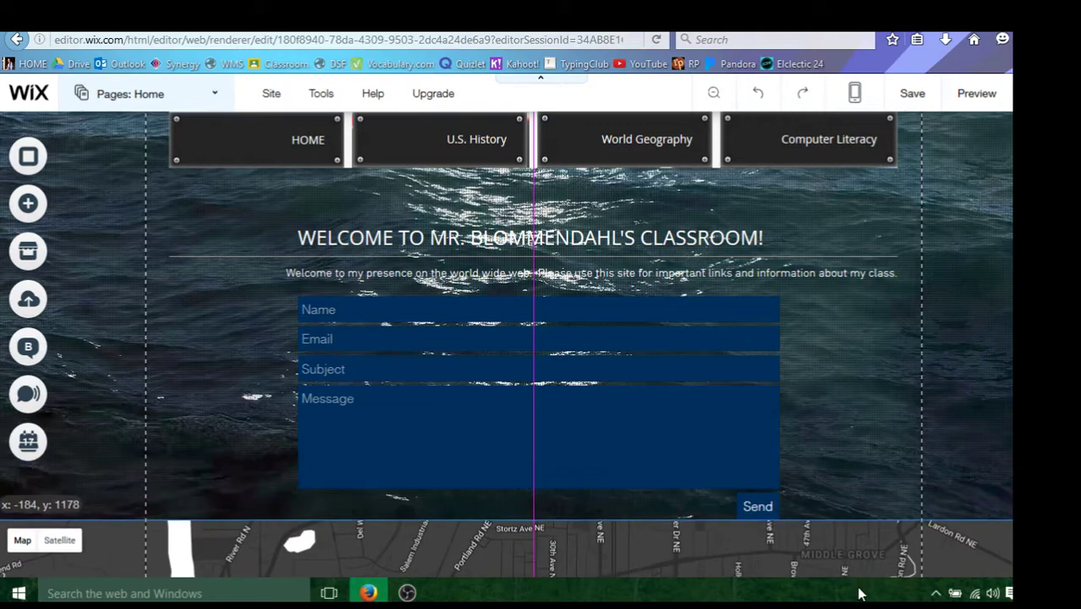
mouse_move(833, 489)
mouse_down()
mouse_move(819, 425)
mouse_move(822, 474)
mouse_up()
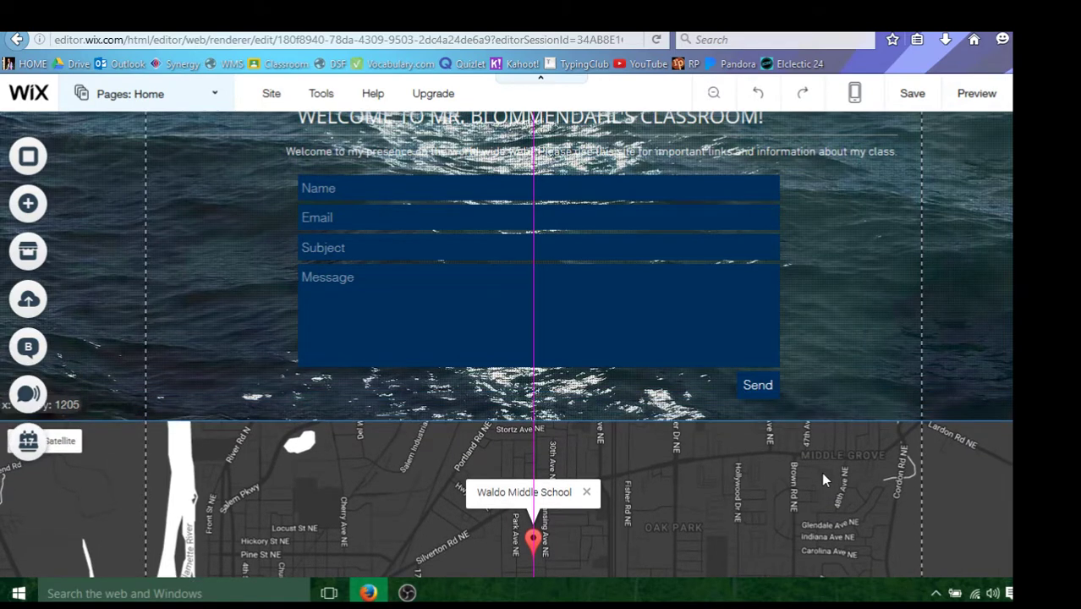
Review the contact form's settings, including the recipient email, the requested info fields and the button label
click(731, 309)
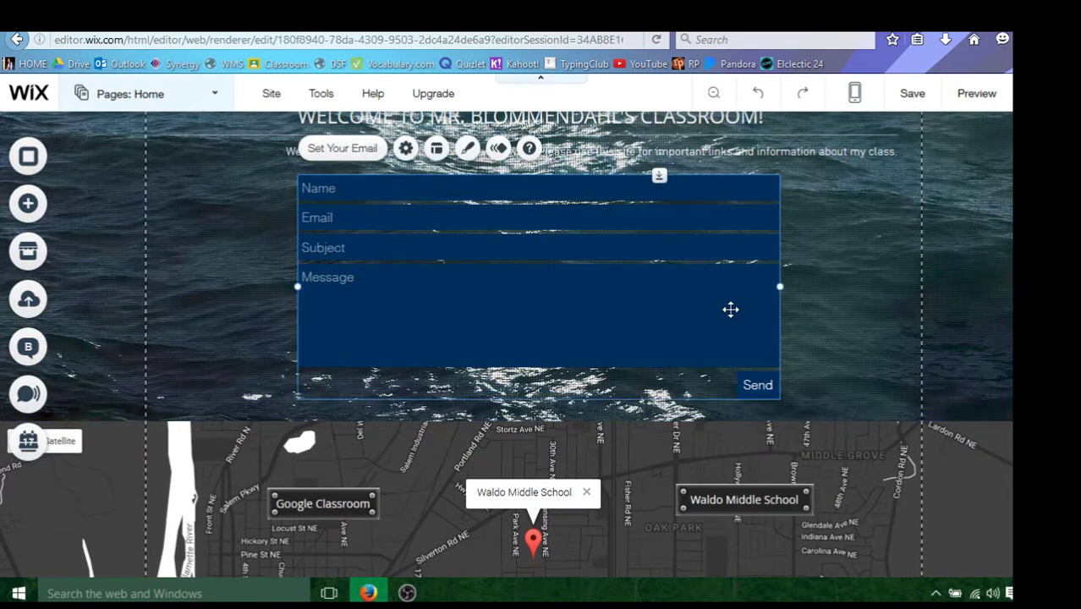
click(407, 148)
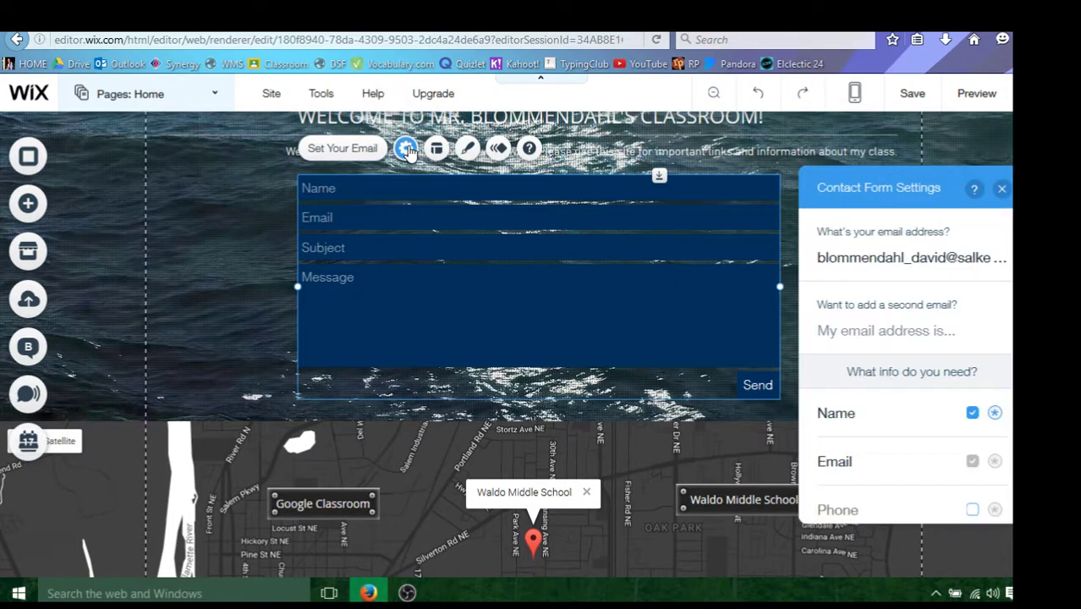
scroll(885, 292, down, 2)
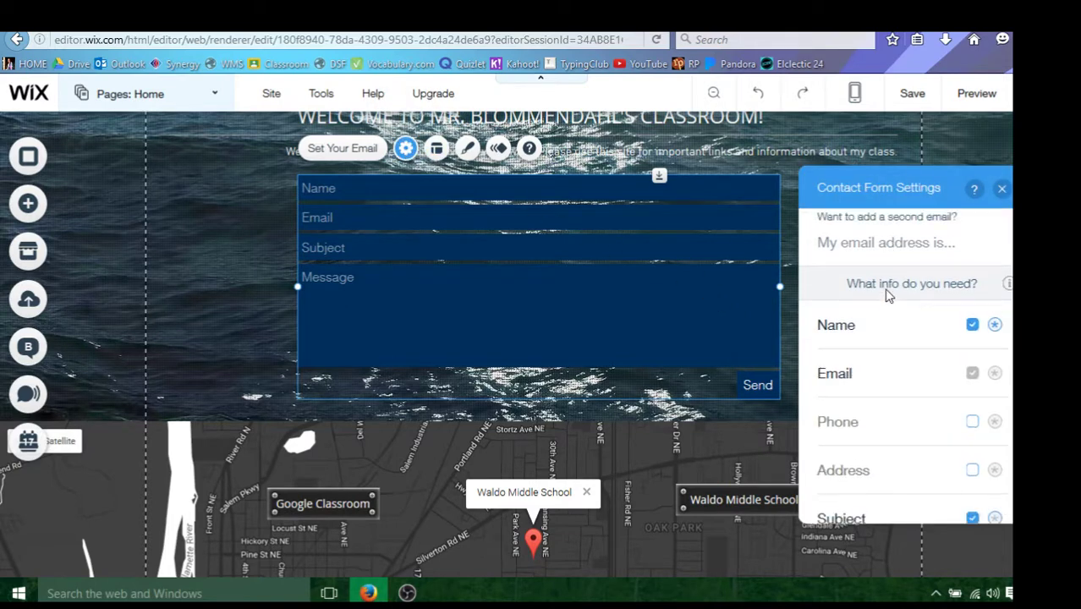
scroll(887, 294, up, 2)
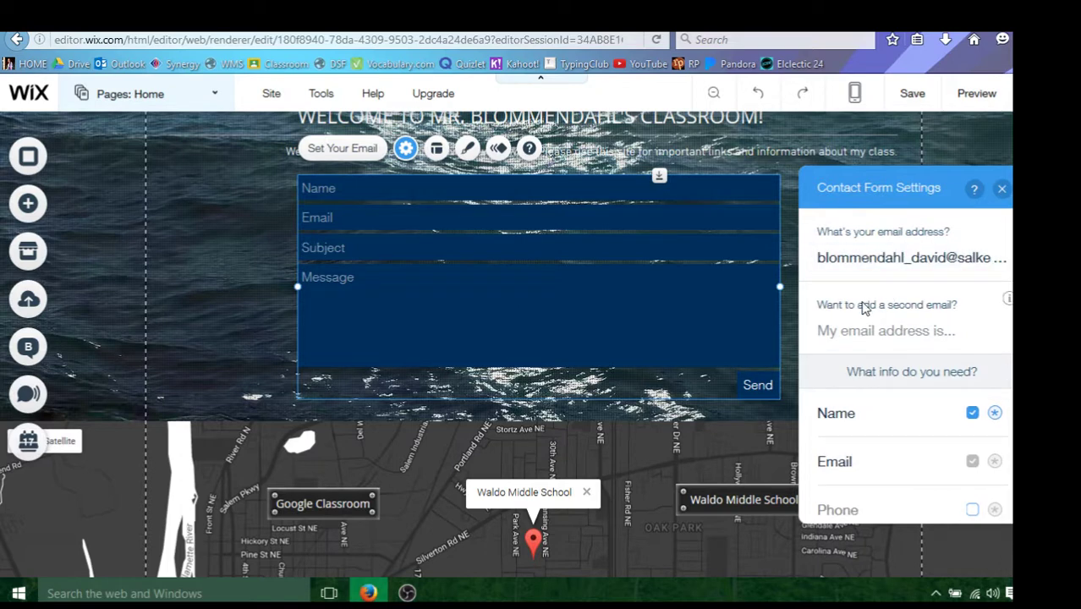
scroll(863, 334, down, 5)
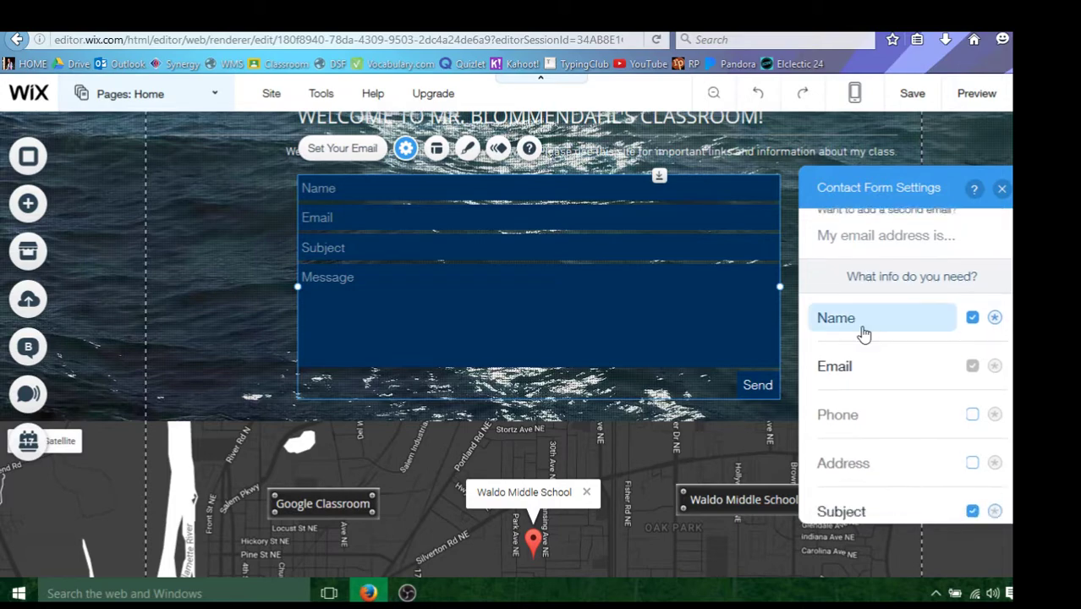
scroll(863, 331, down, 3)
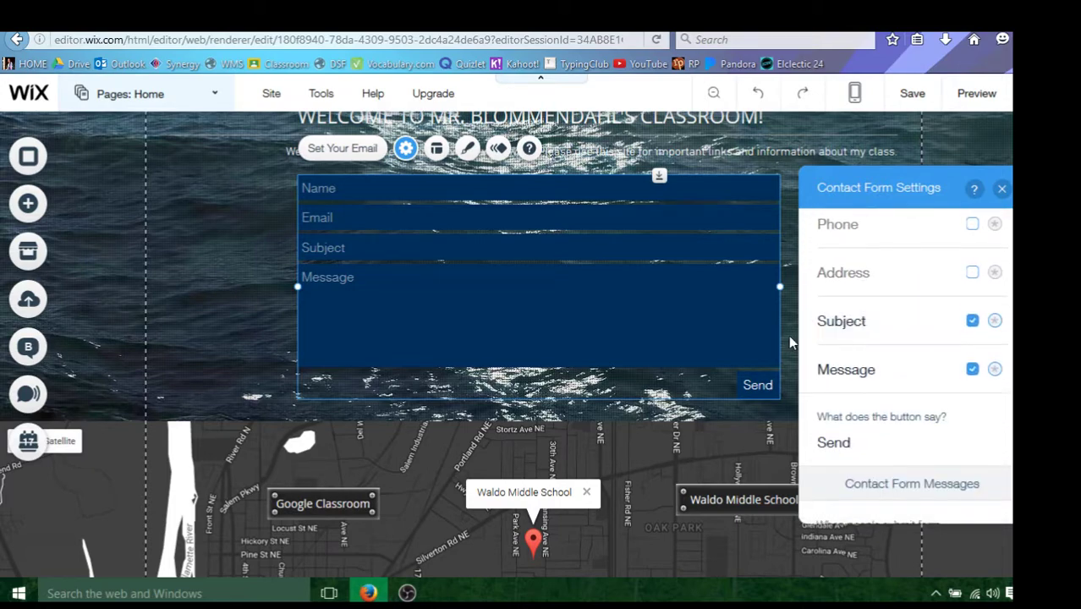
scroll(784, 329, up, 3)
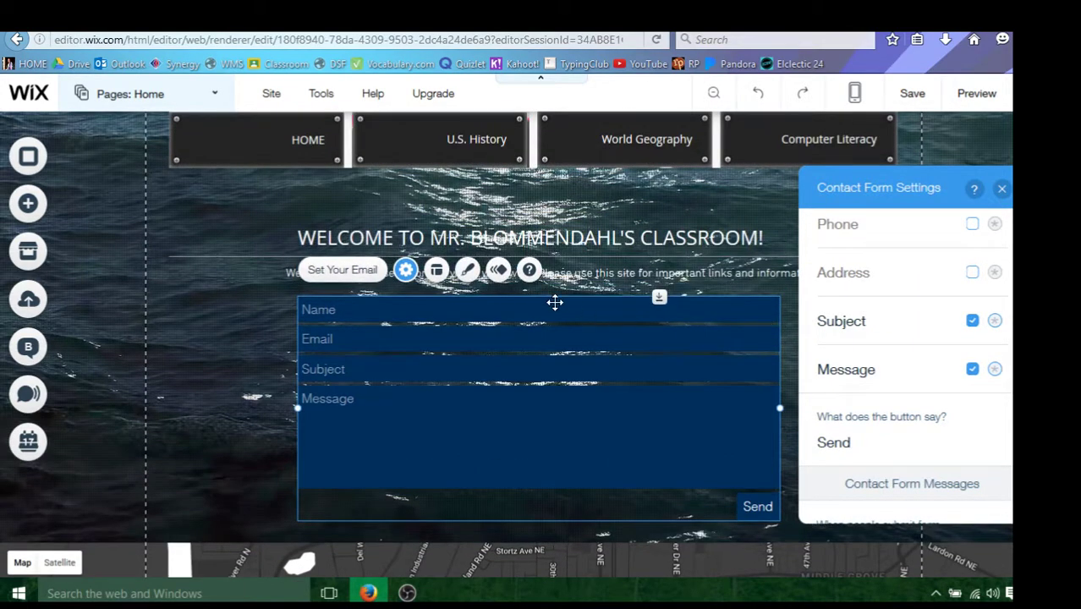
Examine the themed and additional preset designs available for the contact form
click(468, 269)
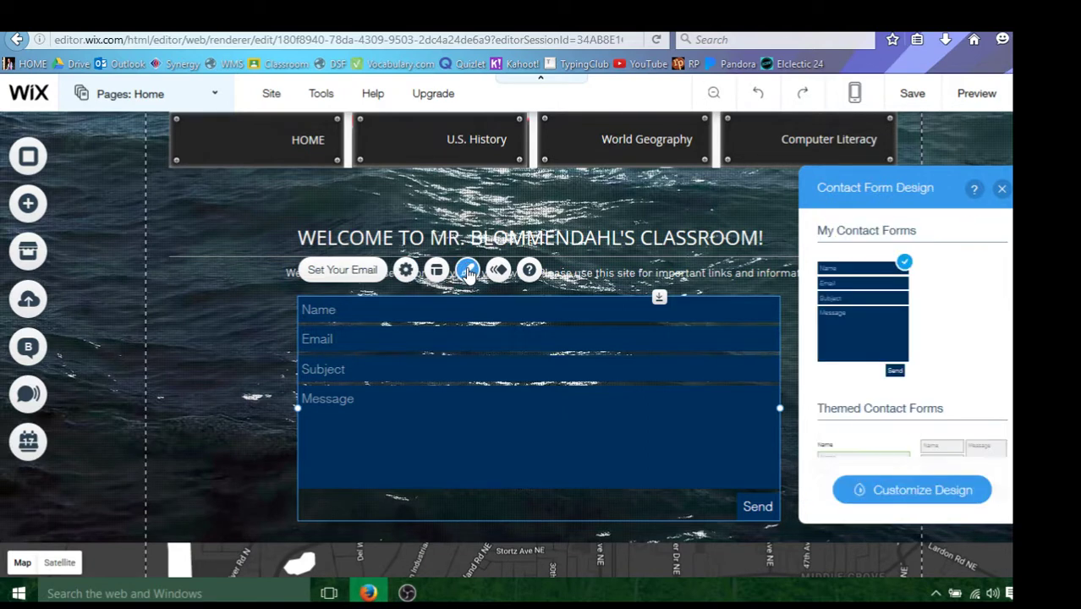
scroll(931, 340, down, 5)
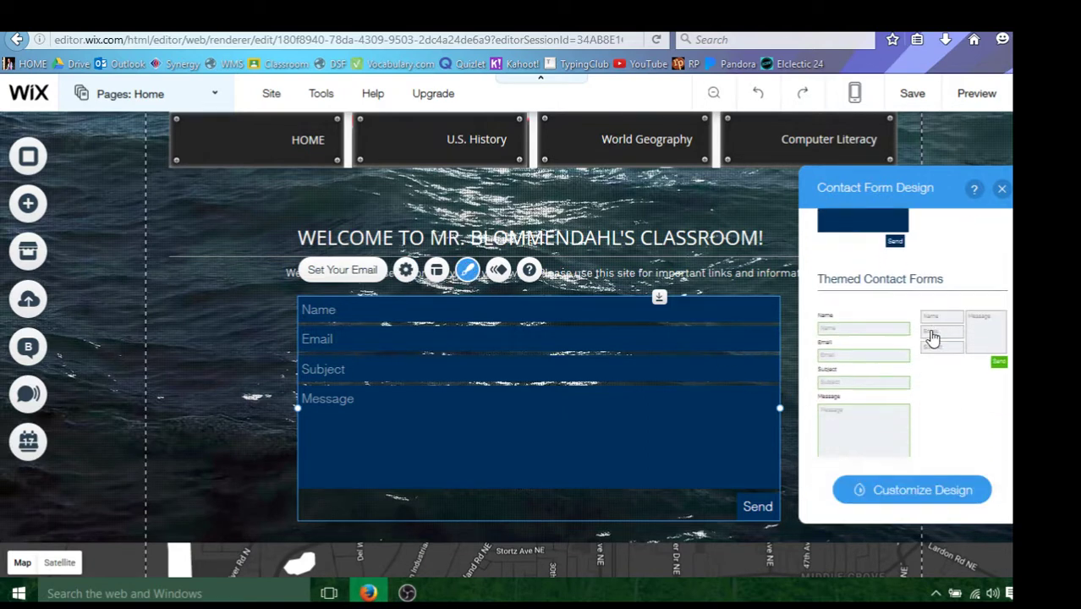
scroll(933, 338, down, 5)
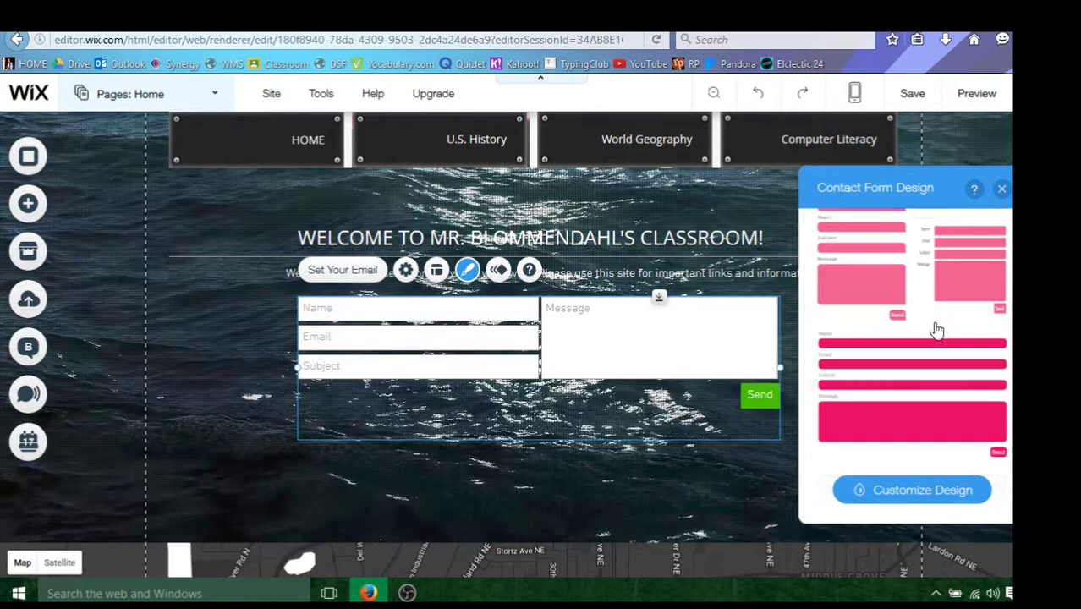
scroll(937, 314, up, 2)
scroll(937, 317, up, 3)
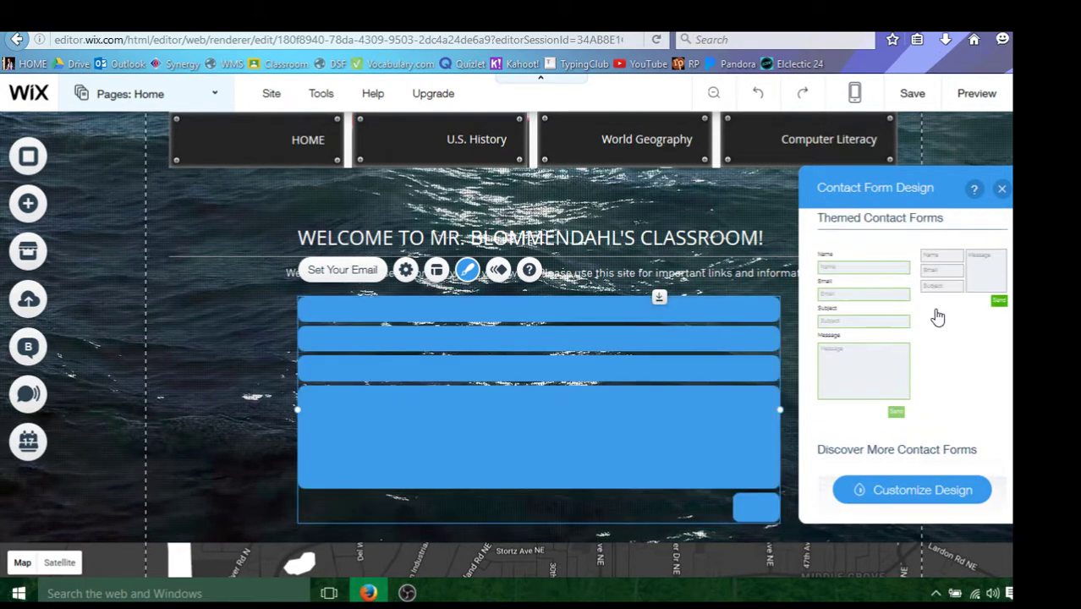
scroll(938, 315, up, 2)
scroll(935, 313, down, 2)
scroll(936, 313, down, 5)
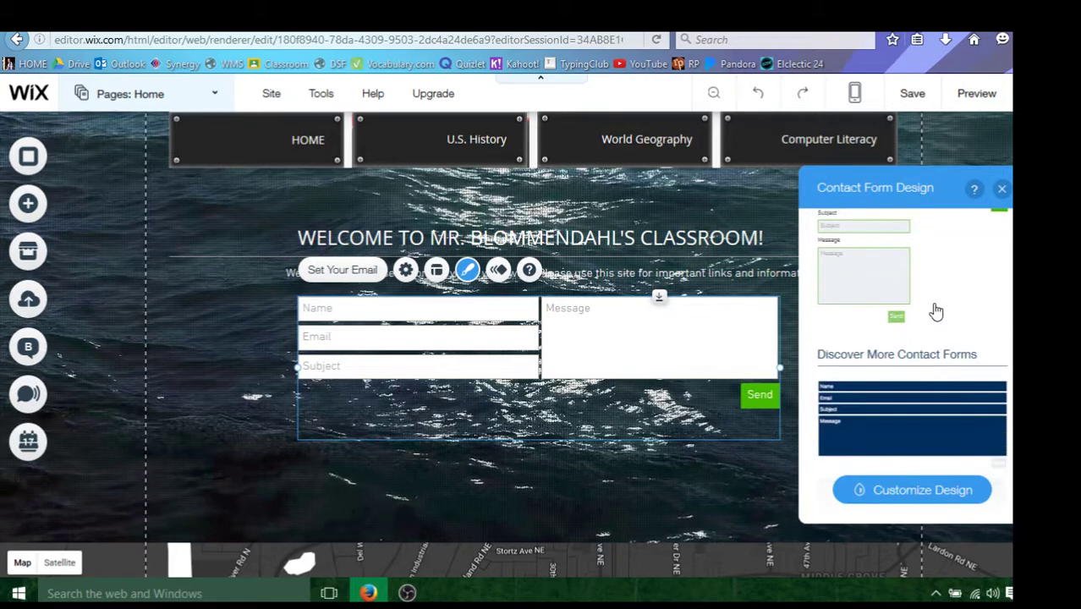
scroll(934, 339, down, 5)
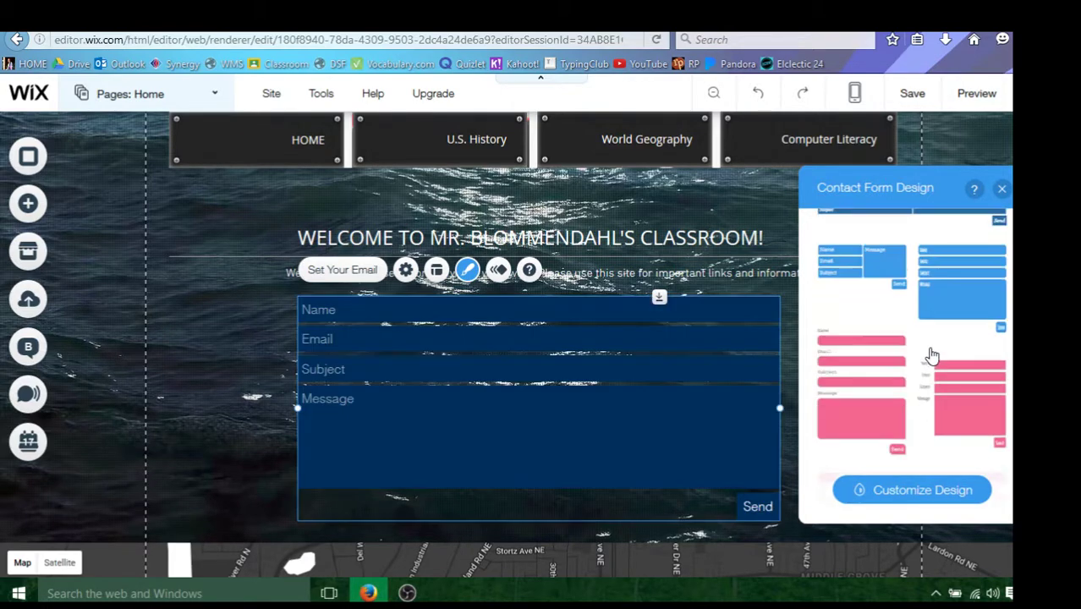
scroll(928, 374, down, 5)
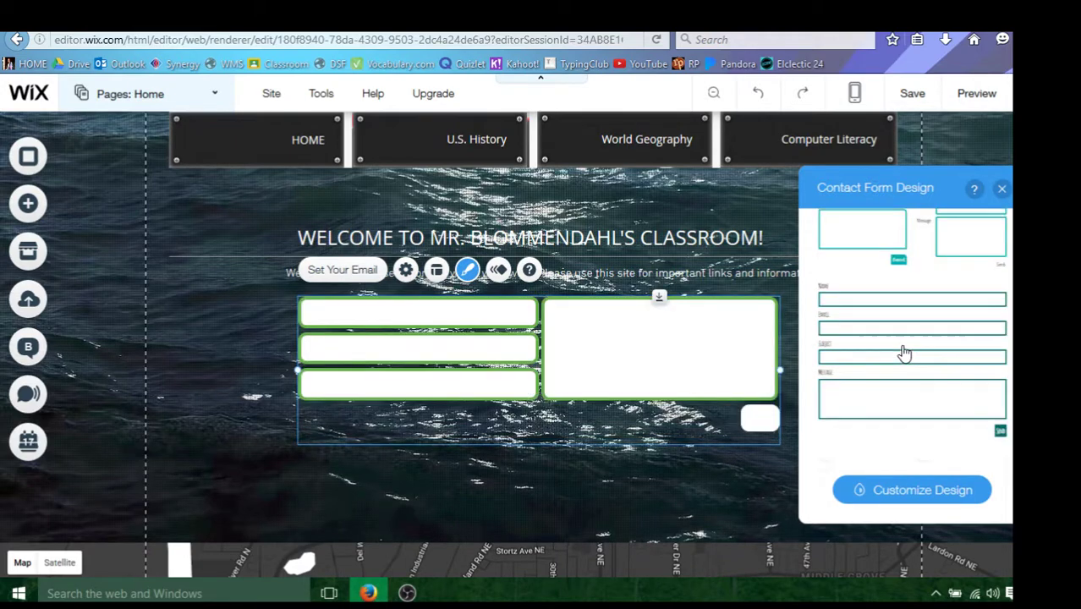
scroll(904, 359, down, 1)
scroll(905, 362, down, 2)
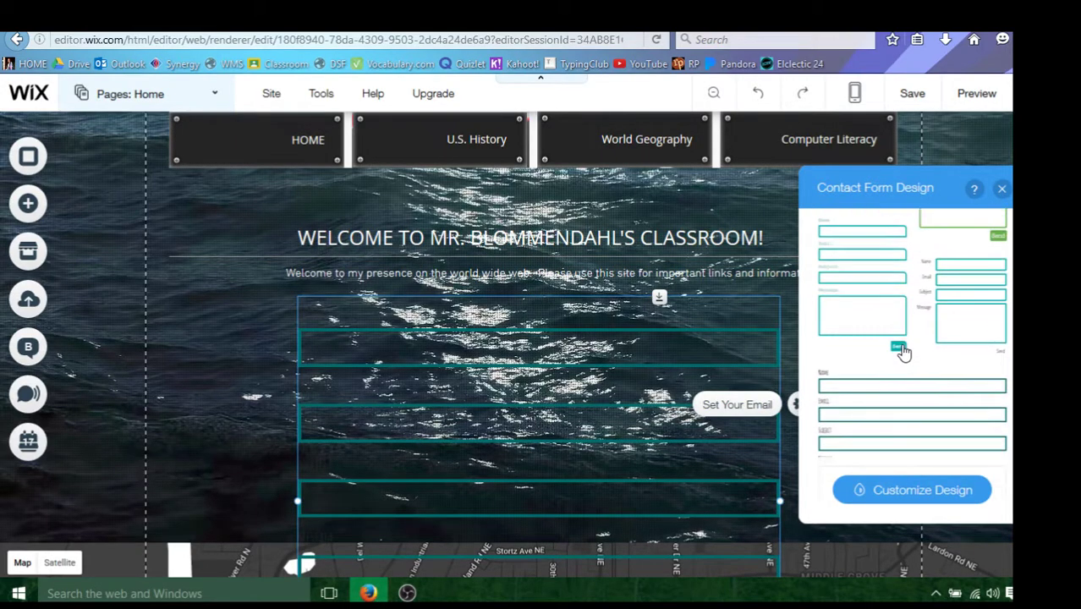
scroll(902, 338, up, 5)
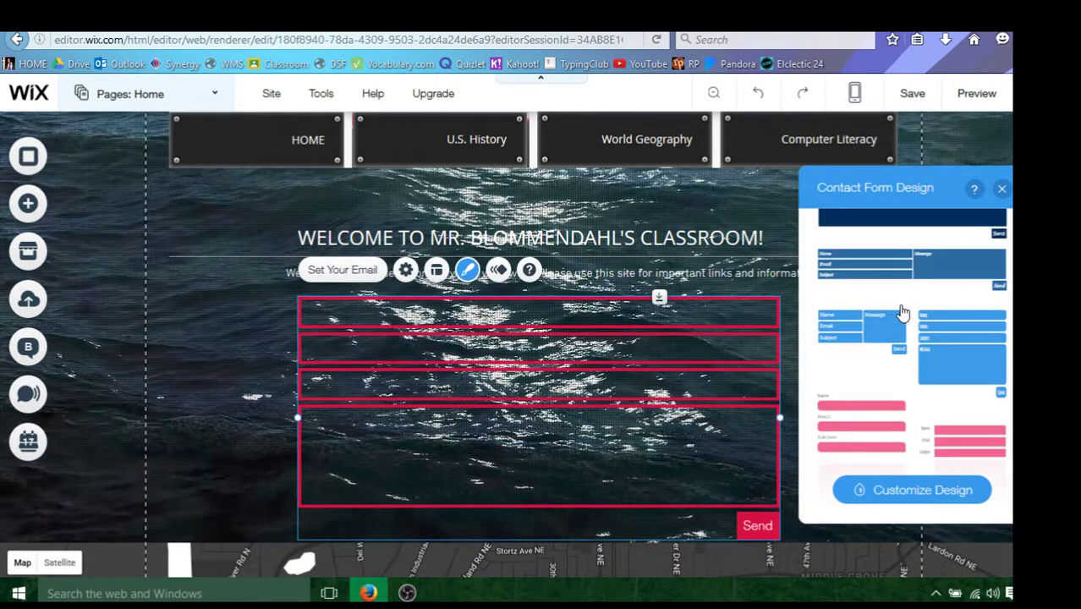
scroll(902, 313, up, 3)
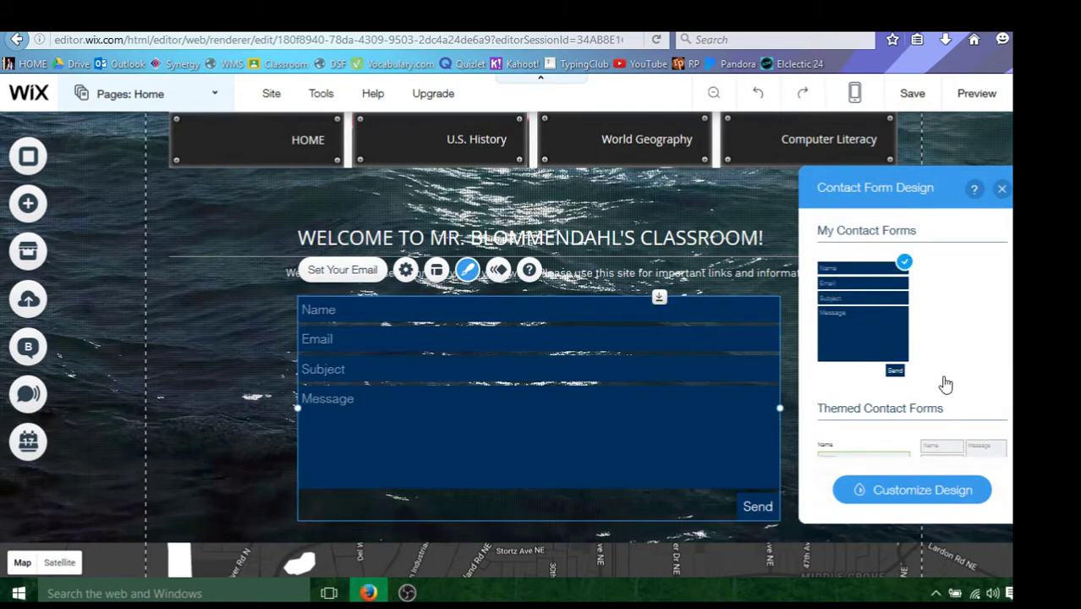
Customize the contact form's design by setting the field background color to black, #000000
click(921, 494)
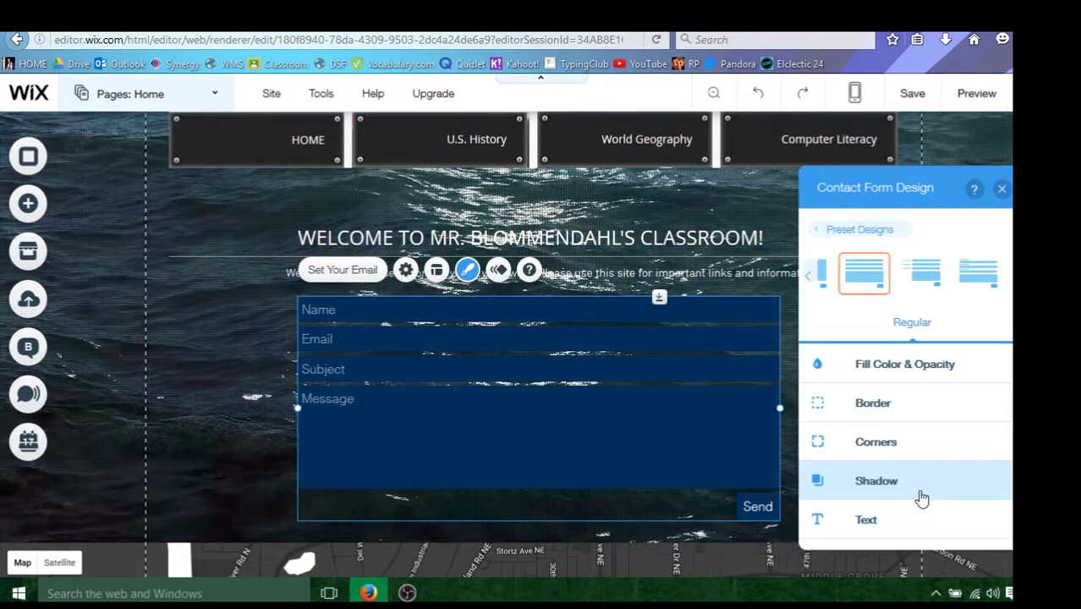
click(899, 365)
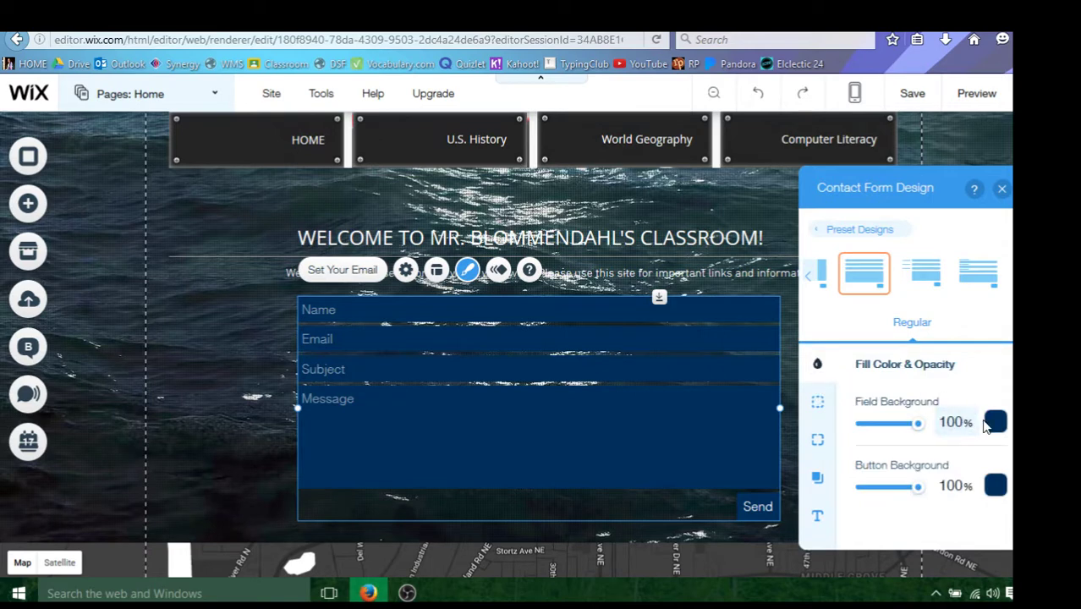
click(993, 423)
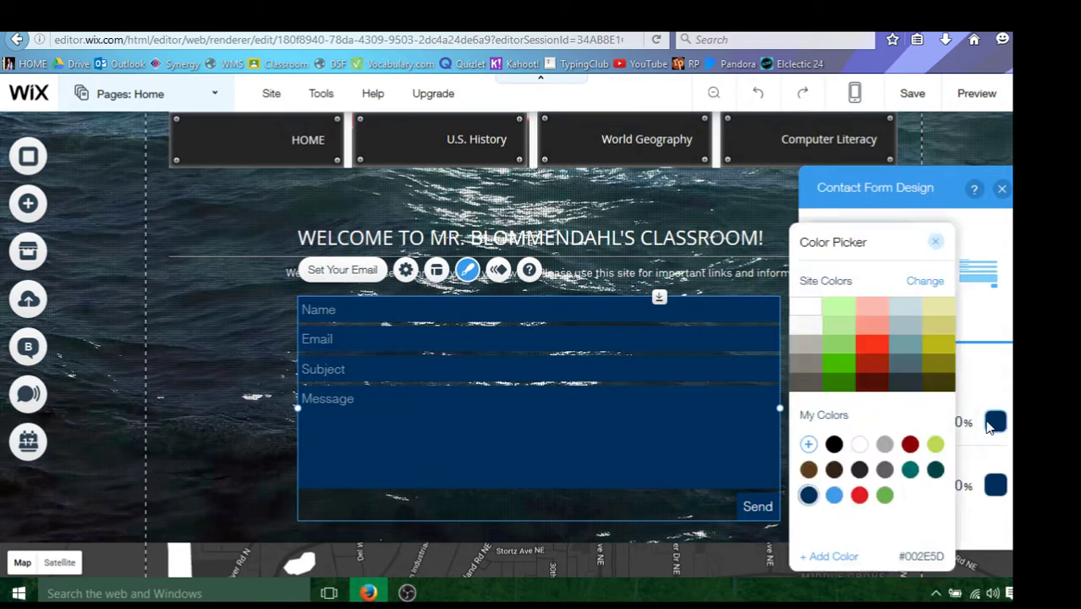
click(810, 389)
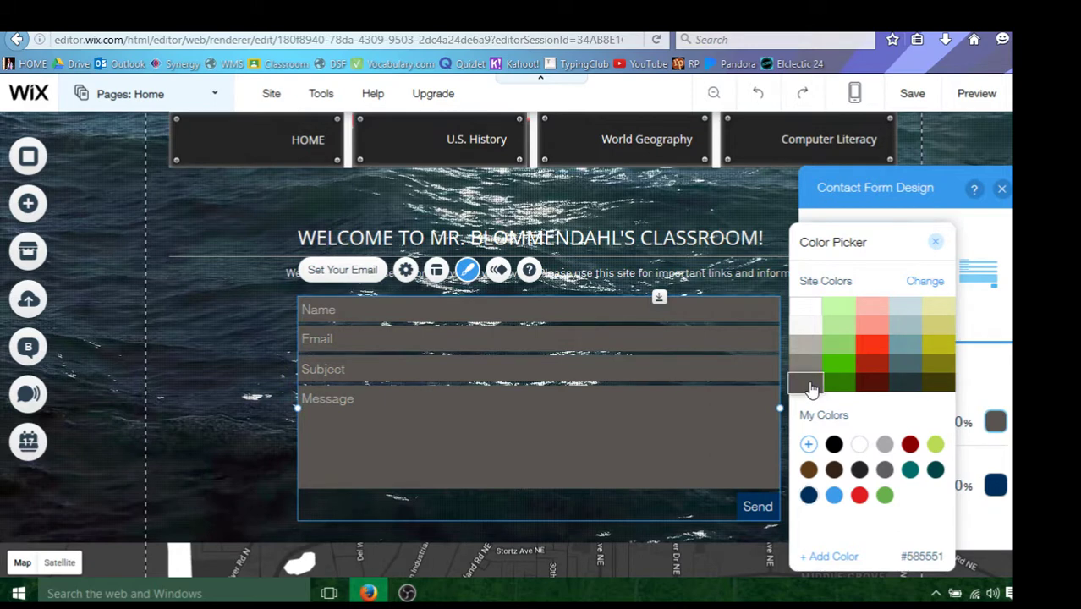
click(834, 445)
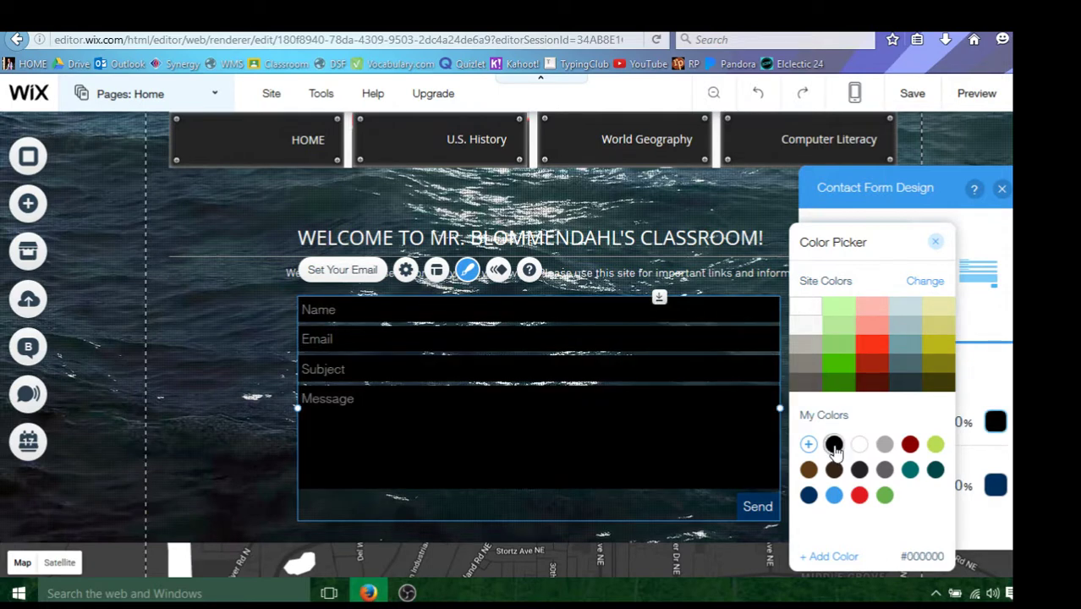
click(833, 324)
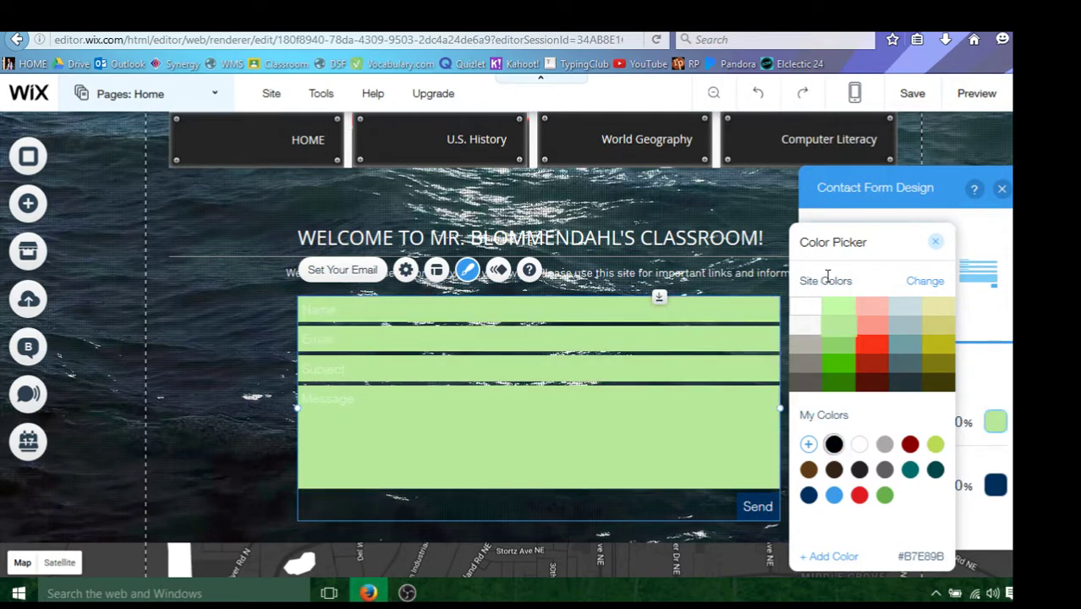
click(834, 445)
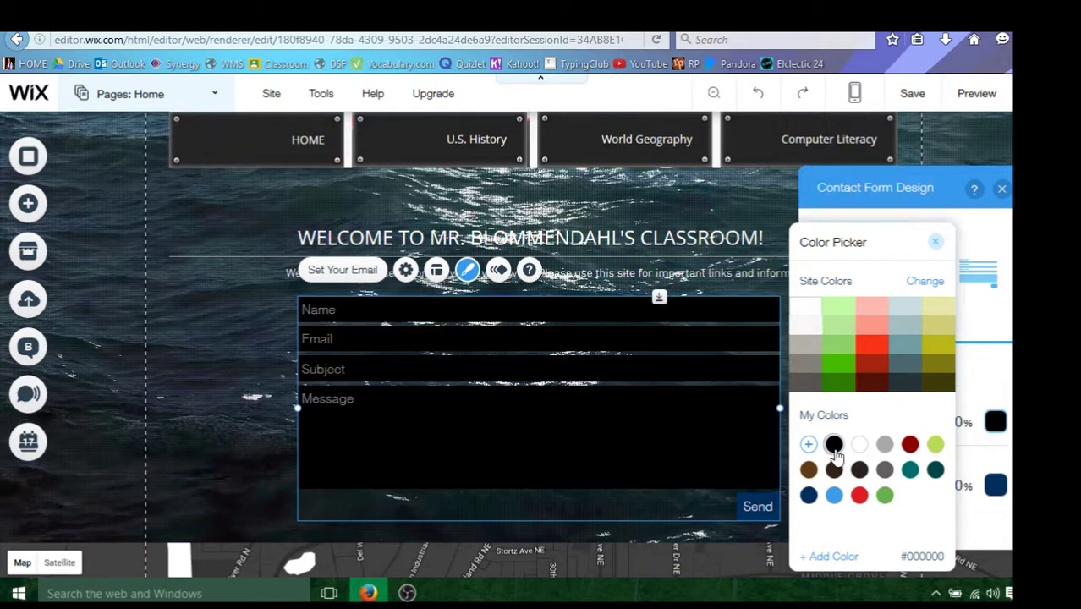
click(935, 245)
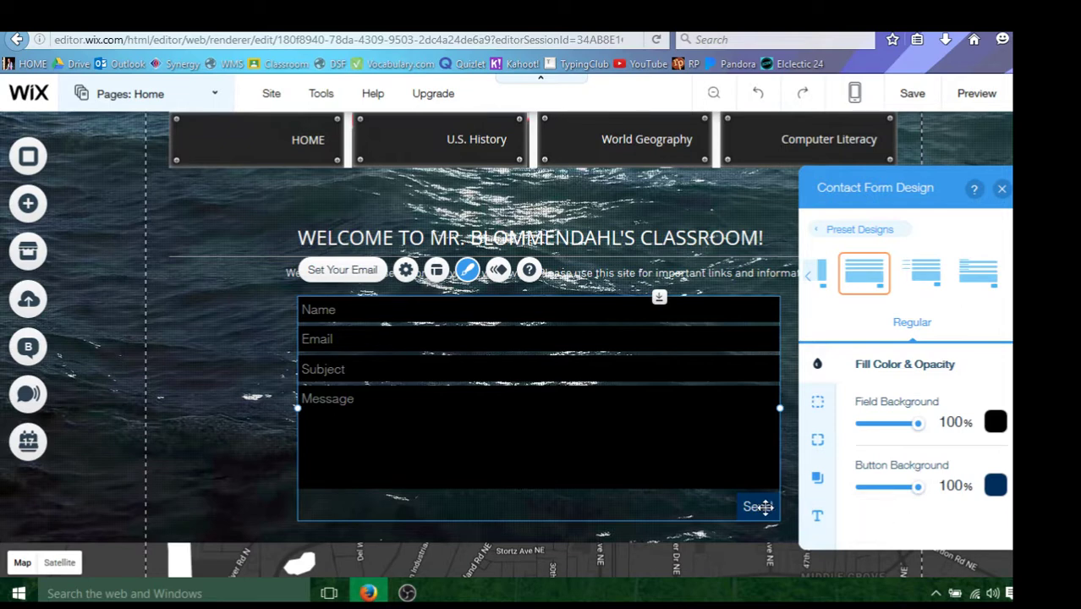
Set the contact form's Send button background to black, #000000, and finish the design changes
click(995, 485)
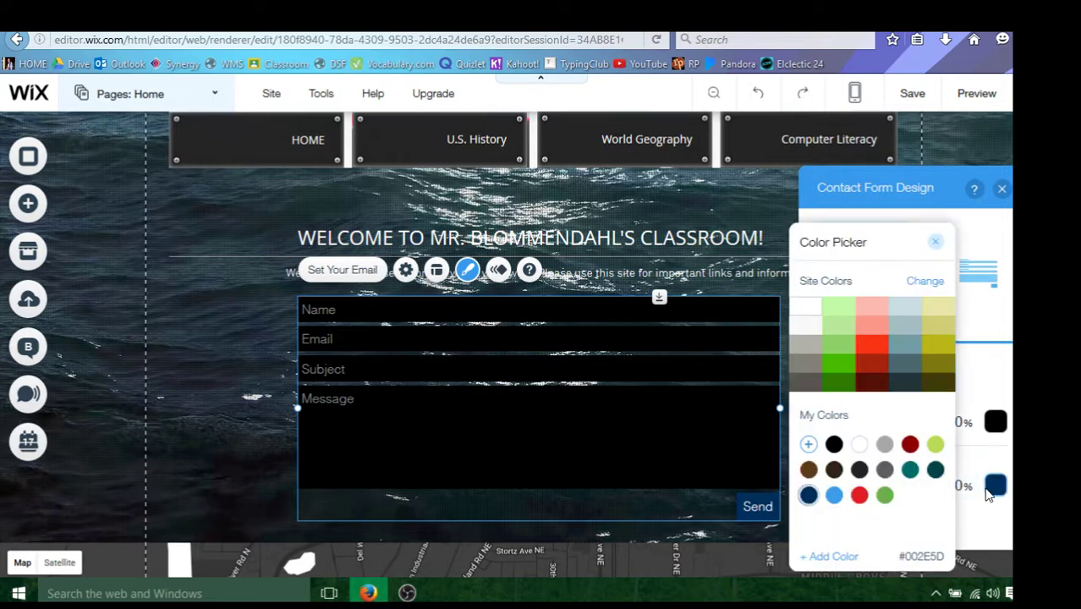
click(804, 311)
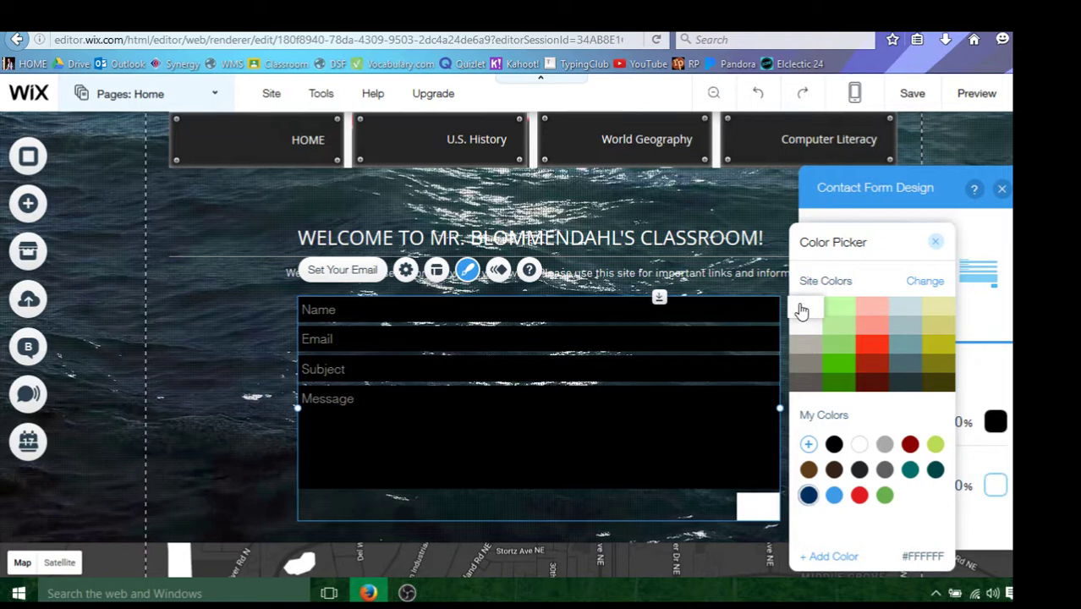
click(805, 325)
click(805, 382)
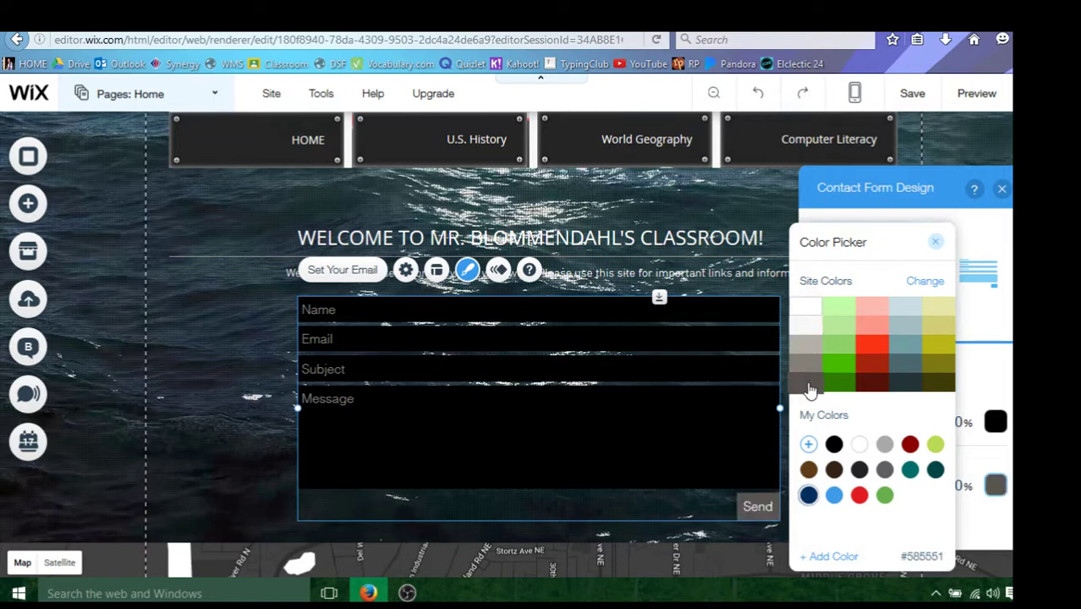
click(834, 449)
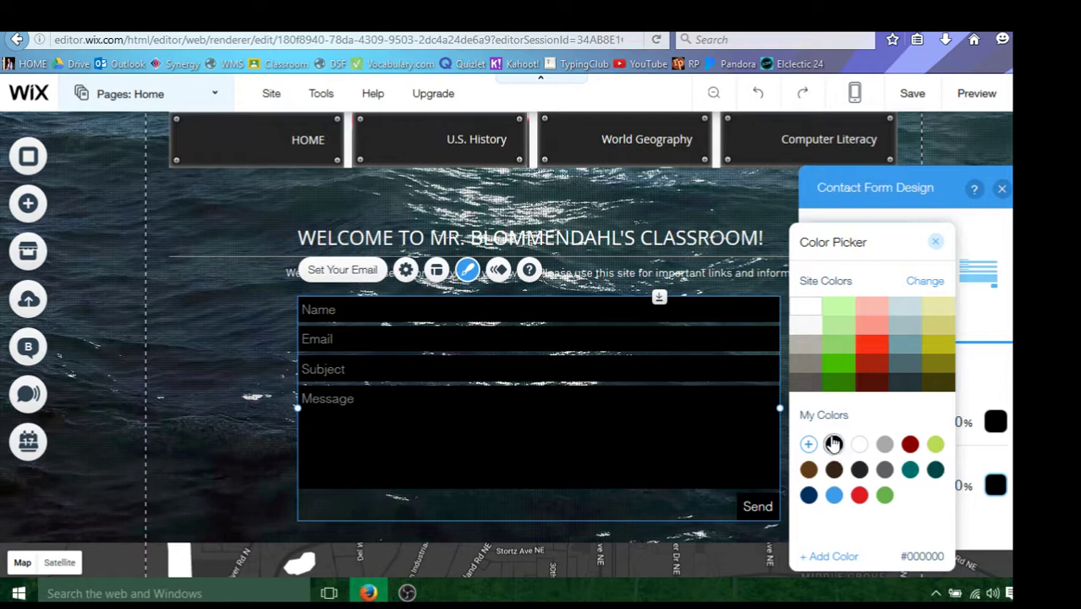
click(935, 243)
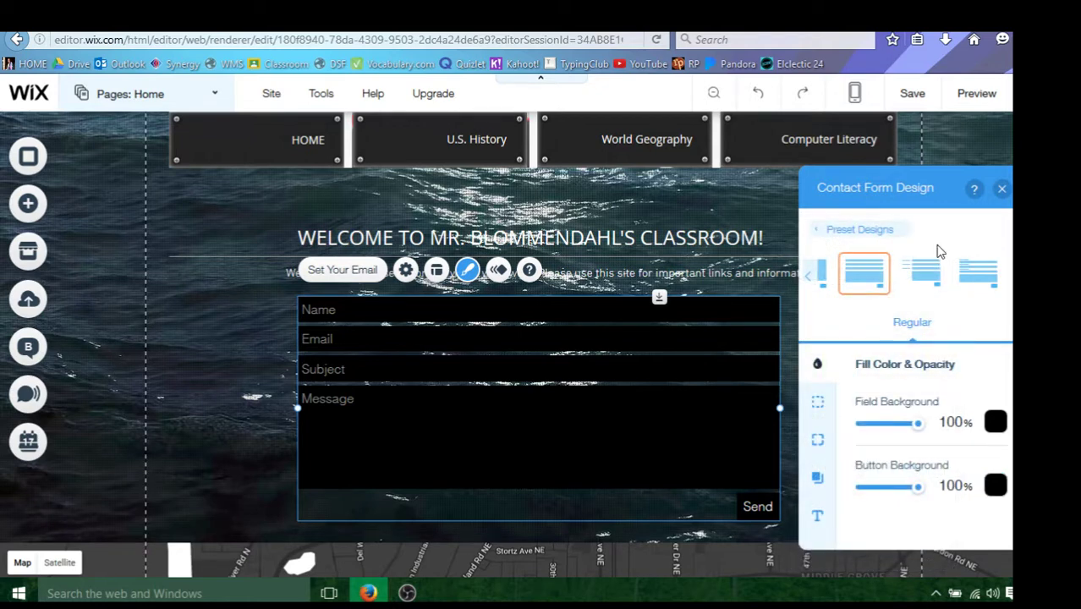
click(1000, 190)
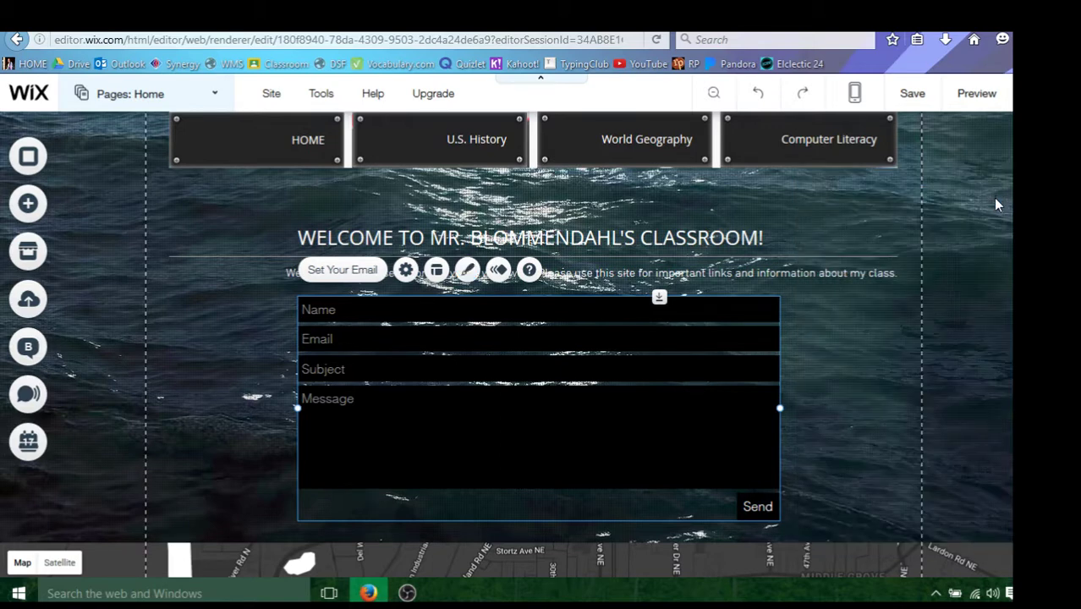
Give the contact form the Bounce-In animation and align its text to the right
click(500, 270)
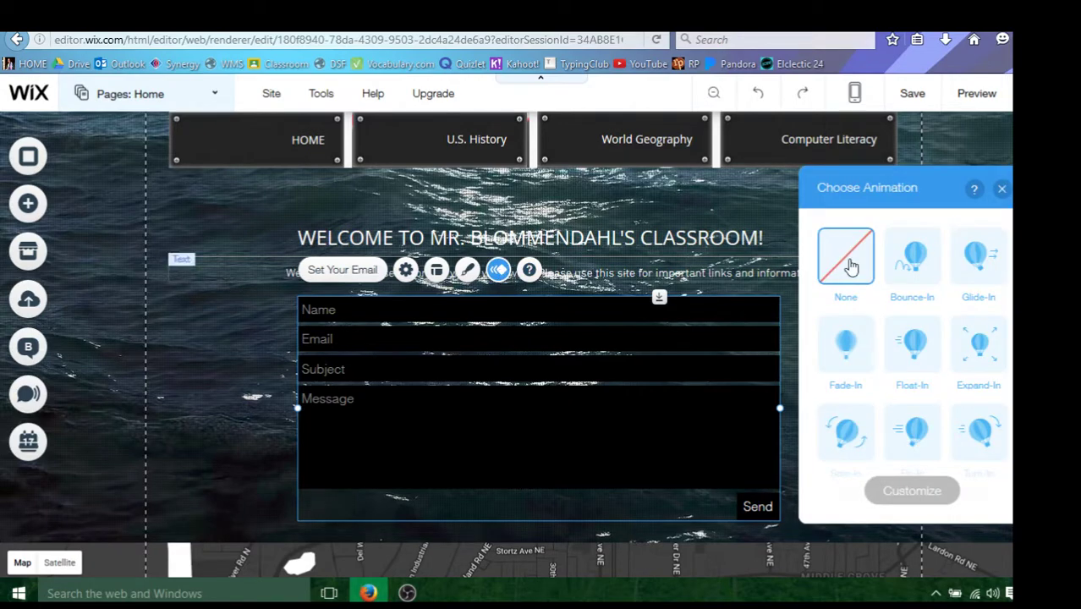
click(912, 281)
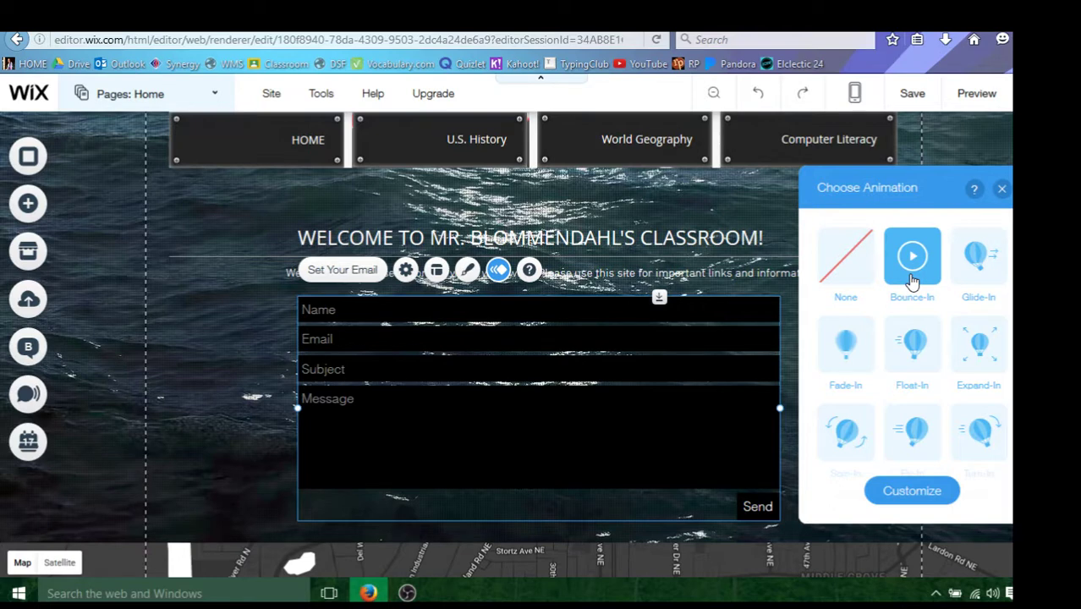
click(437, 271)
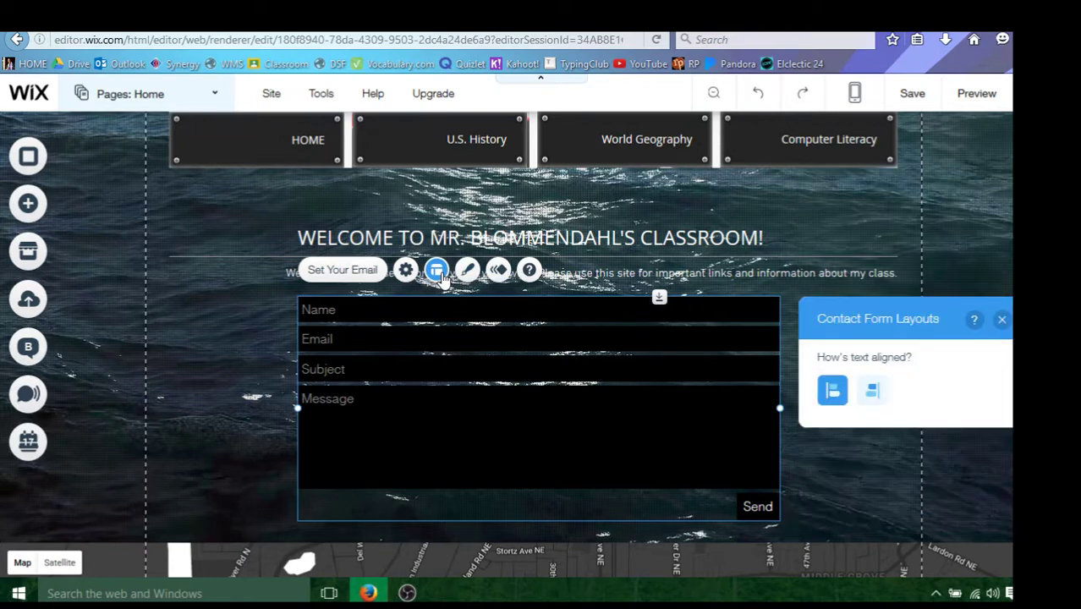
click(873, 393)
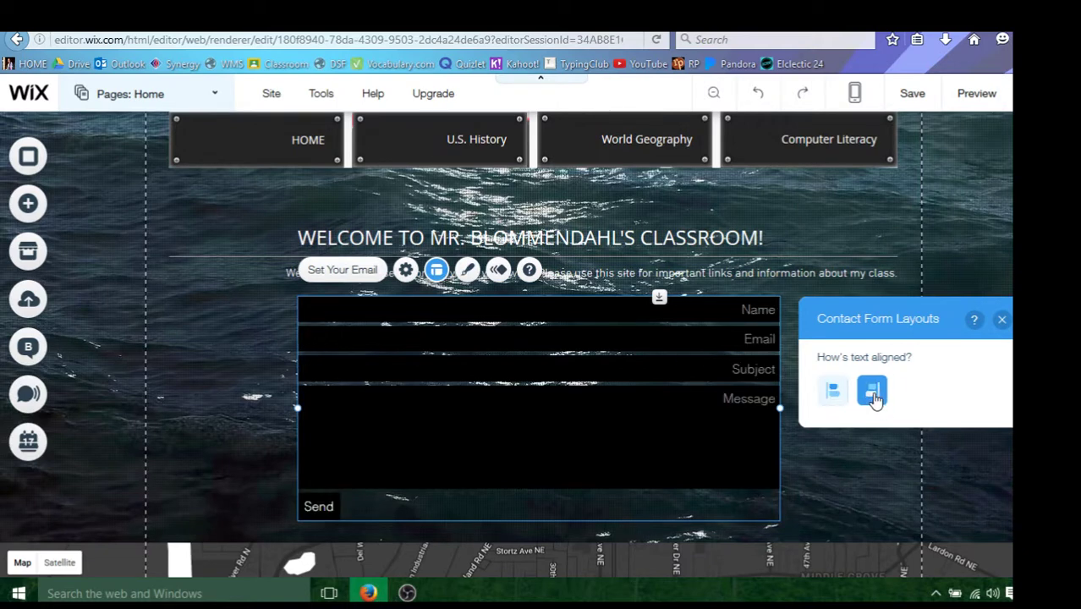
Align the contact form's text to the left, finish the layout change and publish the site
click(829, 394)
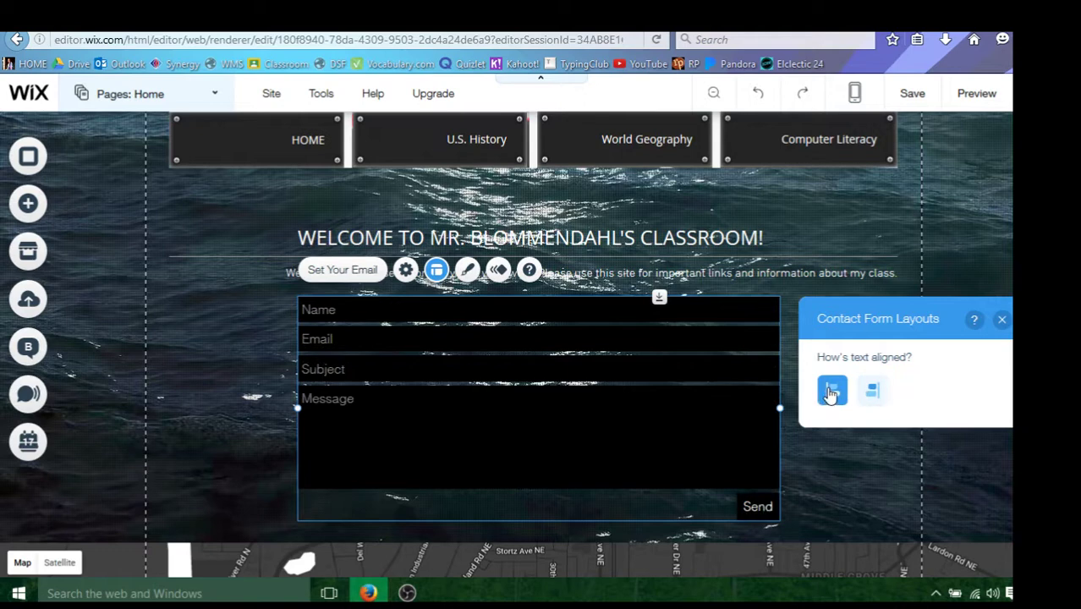
click(1001, 319)
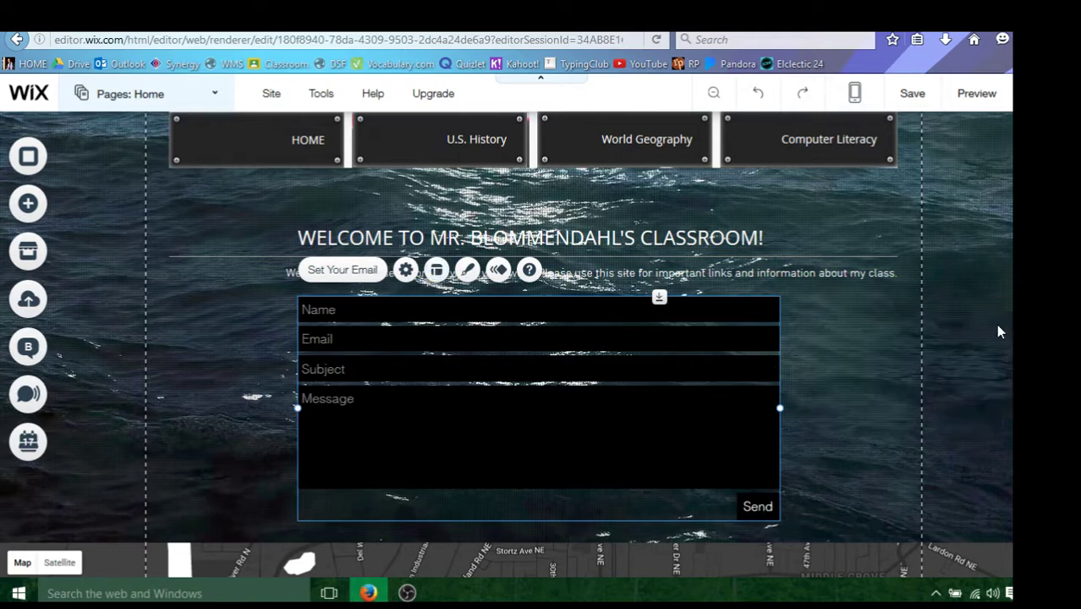
click(1041, 95)
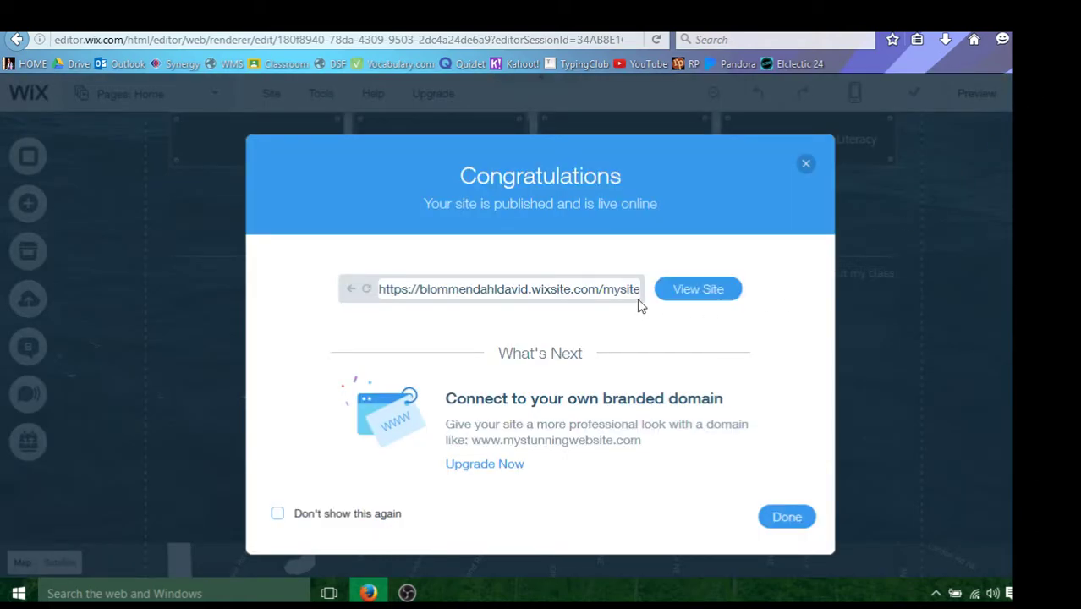
View the published site, checking the home page, the contact form's fields and the map area down to the footer
click(697, 294)
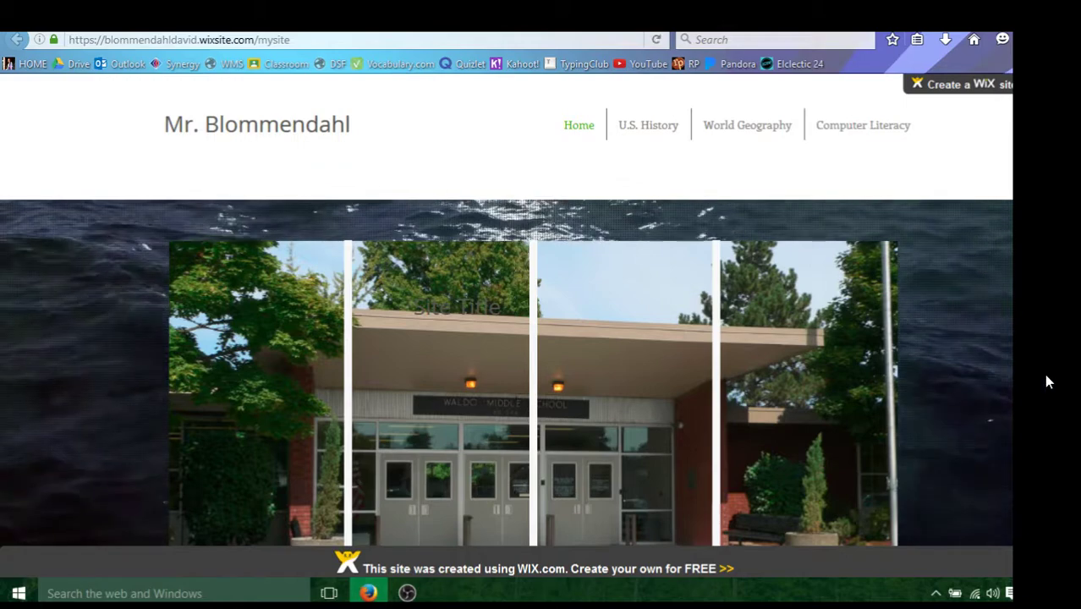
scroll(966, 281, down, 2)
scroll(972, 287, down, 2)
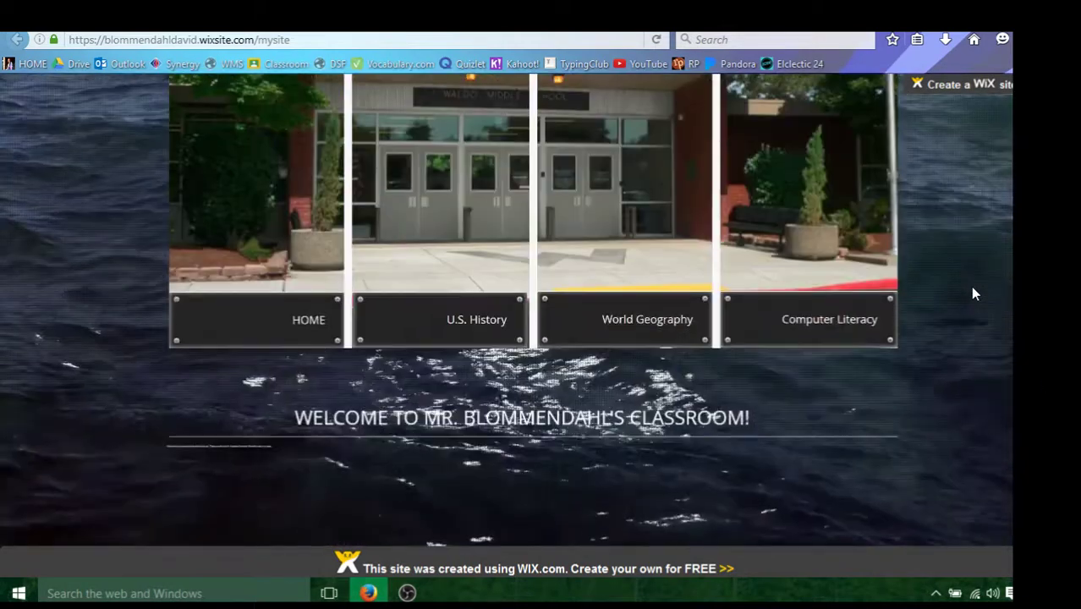
scroll(974, 291, down, 3)
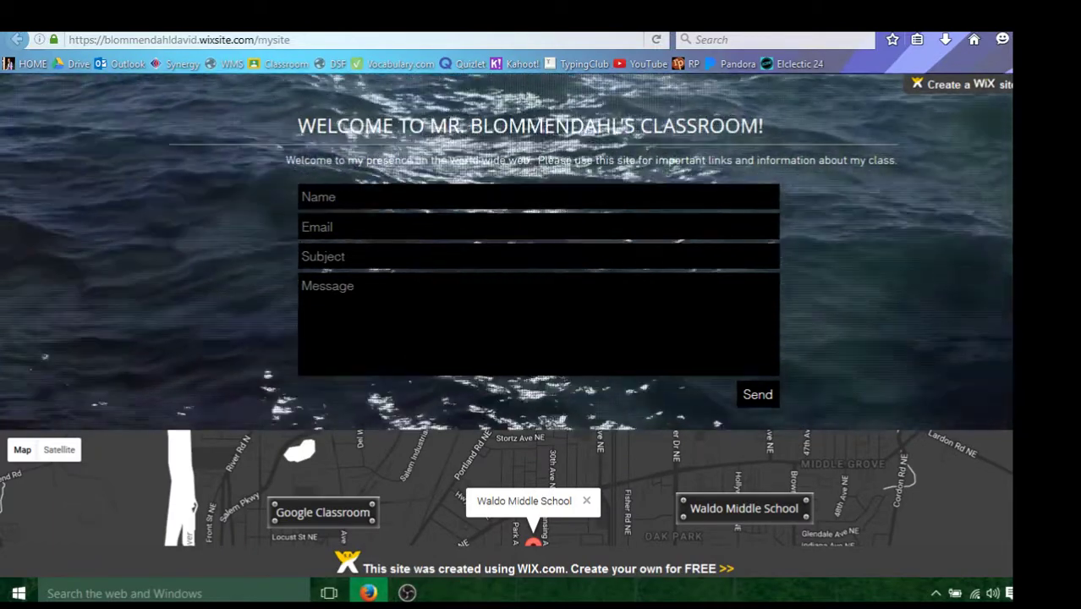
click(322, 196)
key(Tab)
key(Tab)
key(Tab)
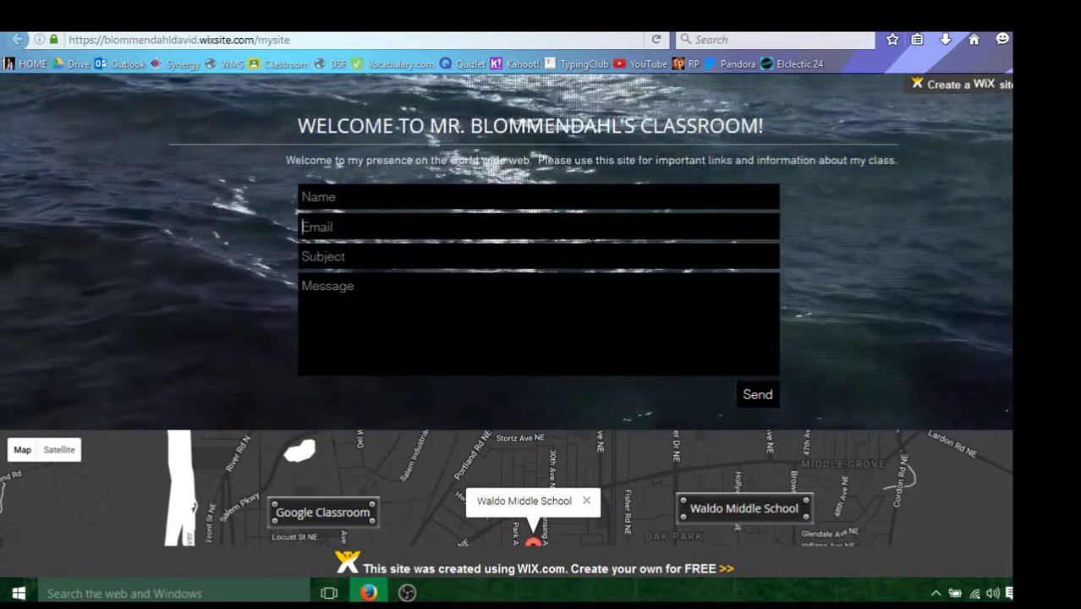
scroll(916, 228, down, 3)
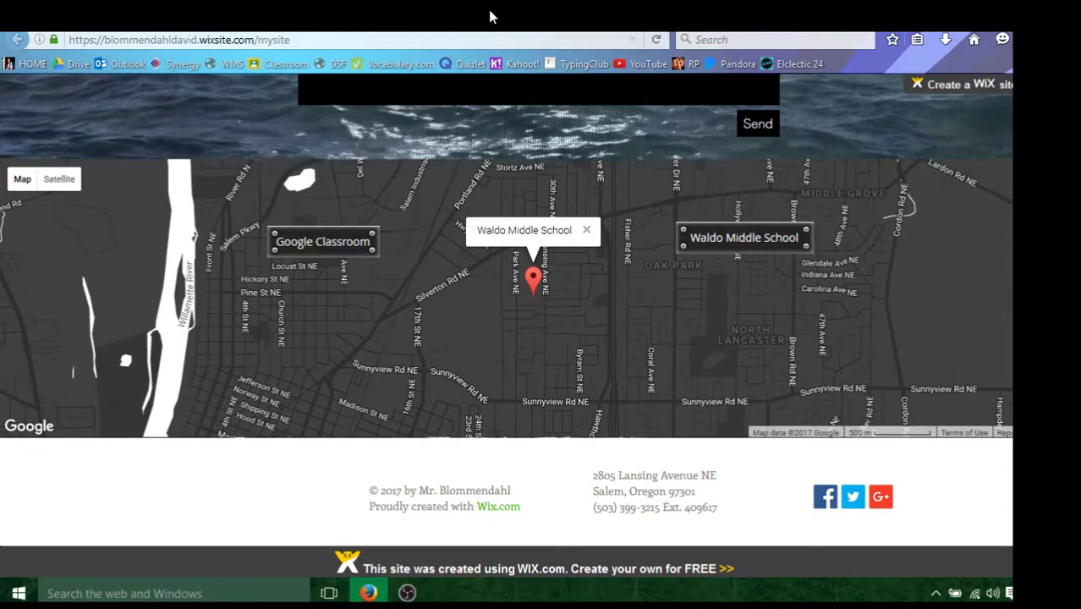
Return to the site editor, dismiss the publishing notice and extend the school map's lower edge to make it considerably taller
click(496, 17)
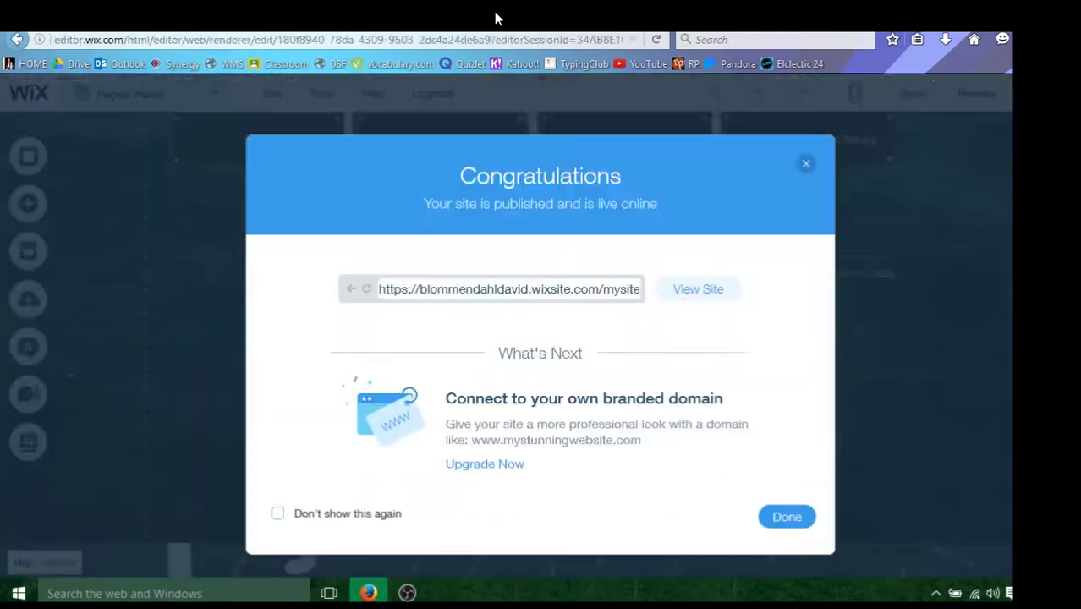
click(787, 516)
scroll(586, 303, down, 2)
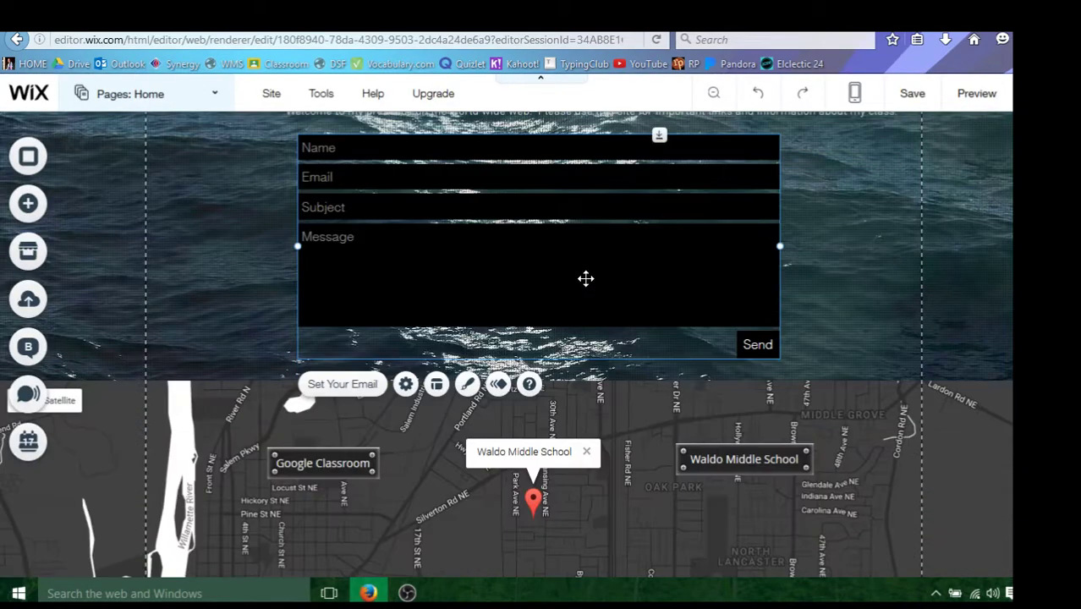
scroll(586, 278, down, 4)
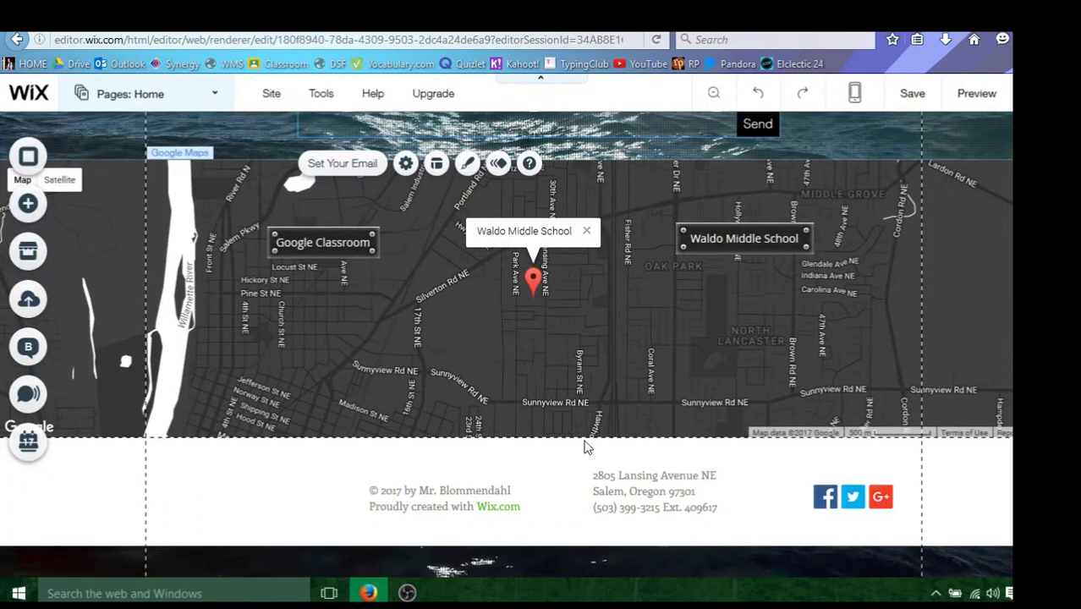
click(901, 437)
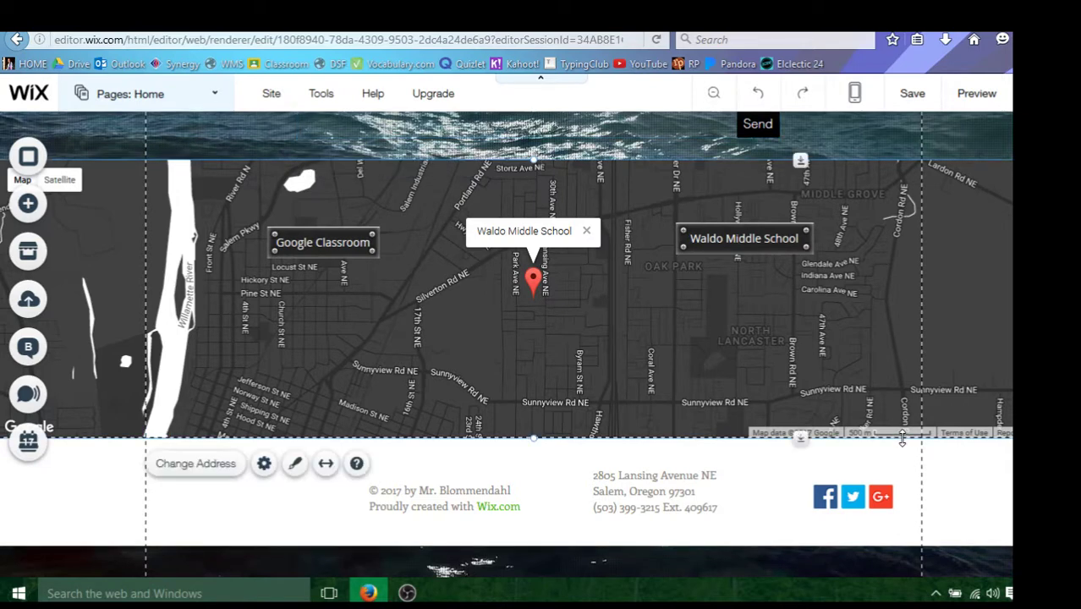
drag(902, 480, 913, 551)
key(ctrl+z)
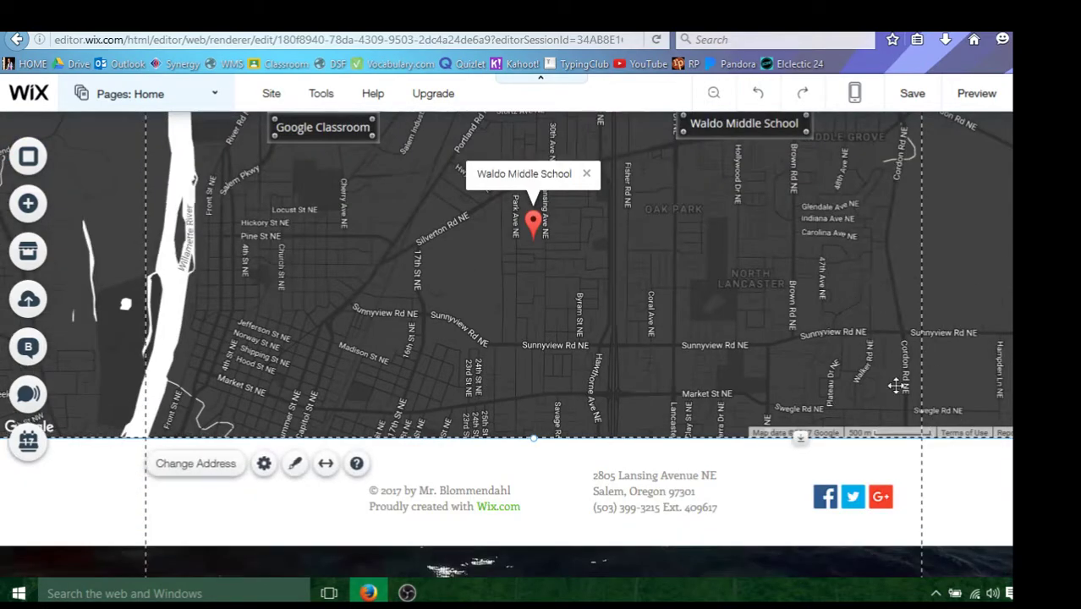
drag(802, 441, 817, 554)
key(ctrl+z)
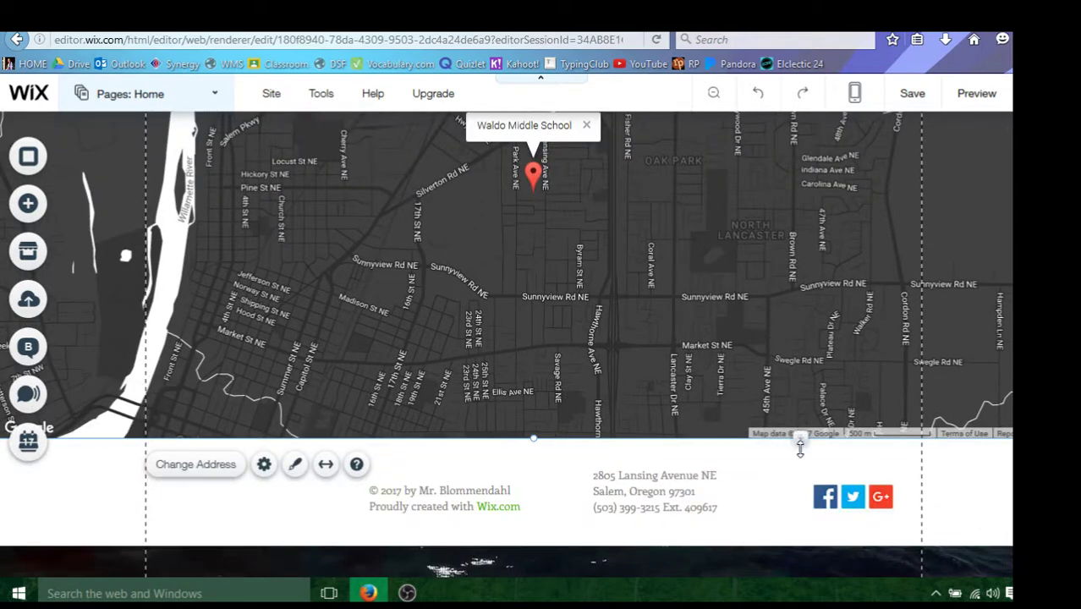
mouse_move(800, 449)
mouse_down()
mouse_move(800, 544)
mouse_move(804, 437)
mouse_up()
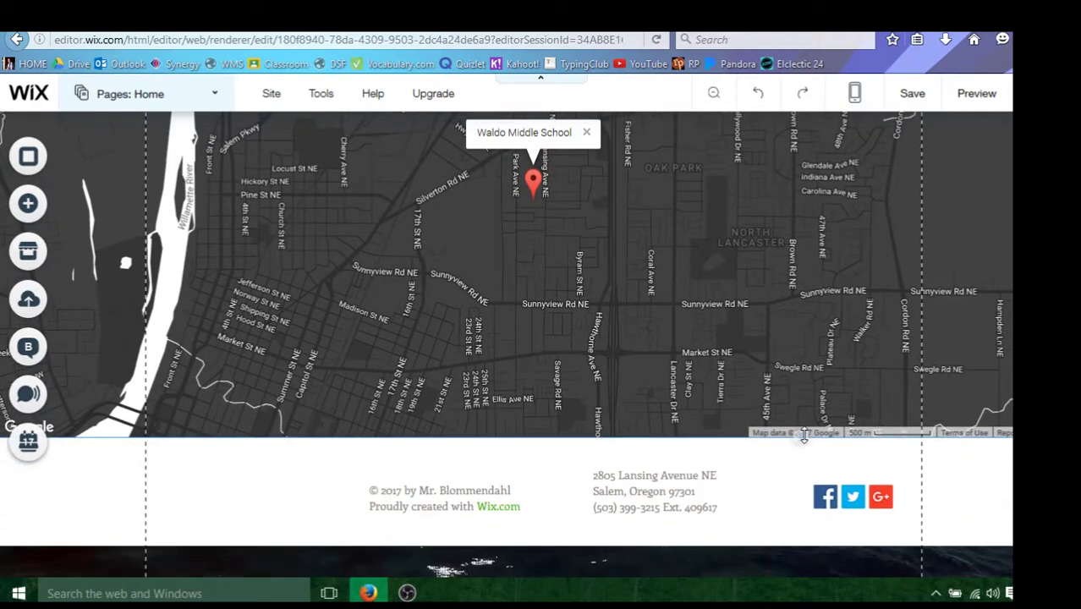
Move the Waldo Middle School button lower on the map, to about x: 676, y: 1551
scroll(797, 320, up, 3)
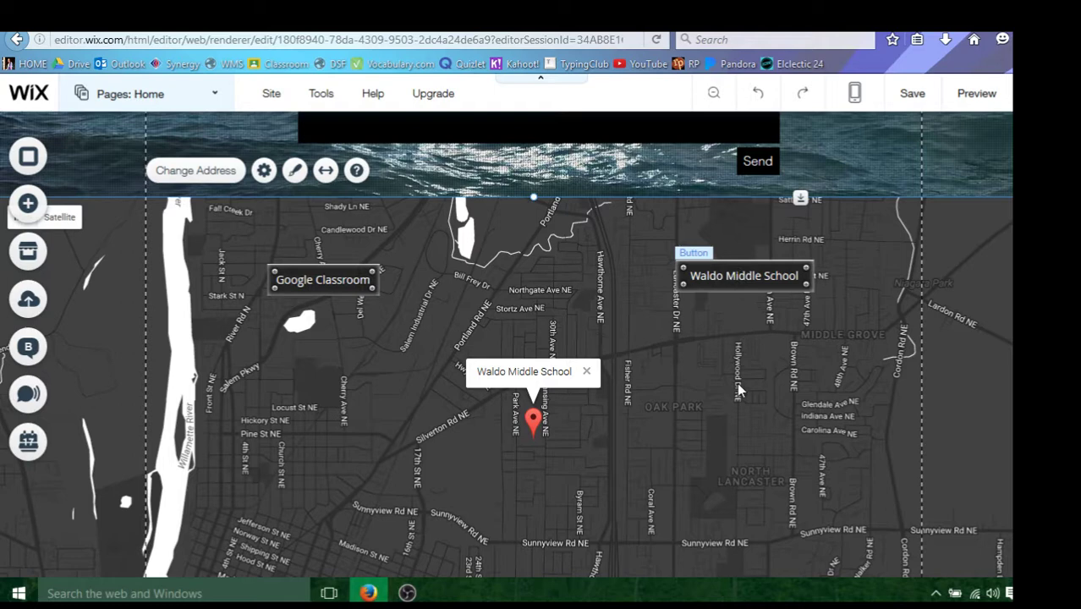
drag(738, 389, 746, 497)
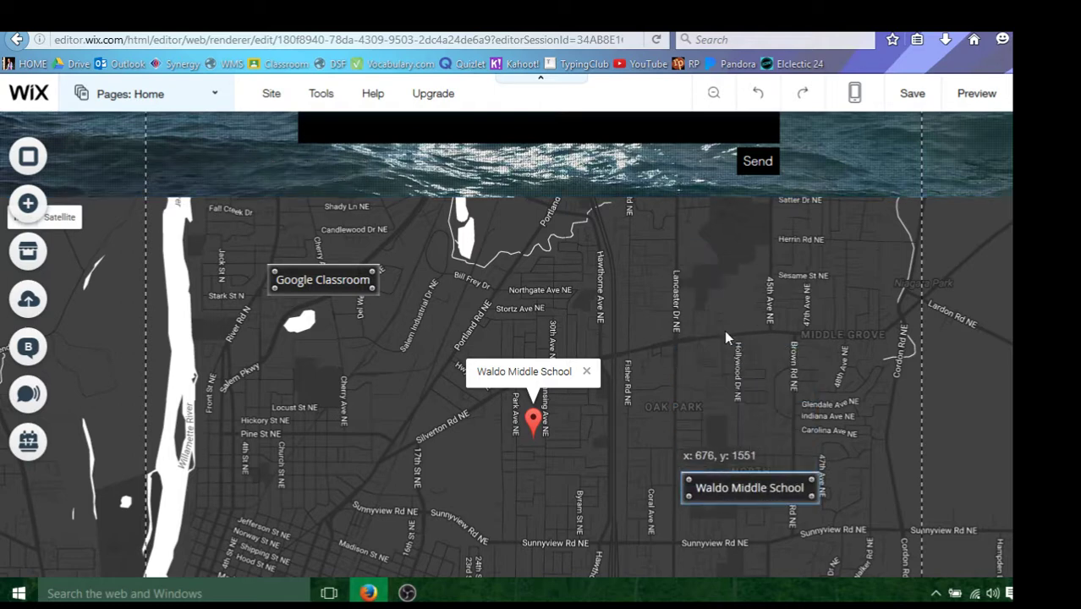
scroll(714, 289, down, 3)
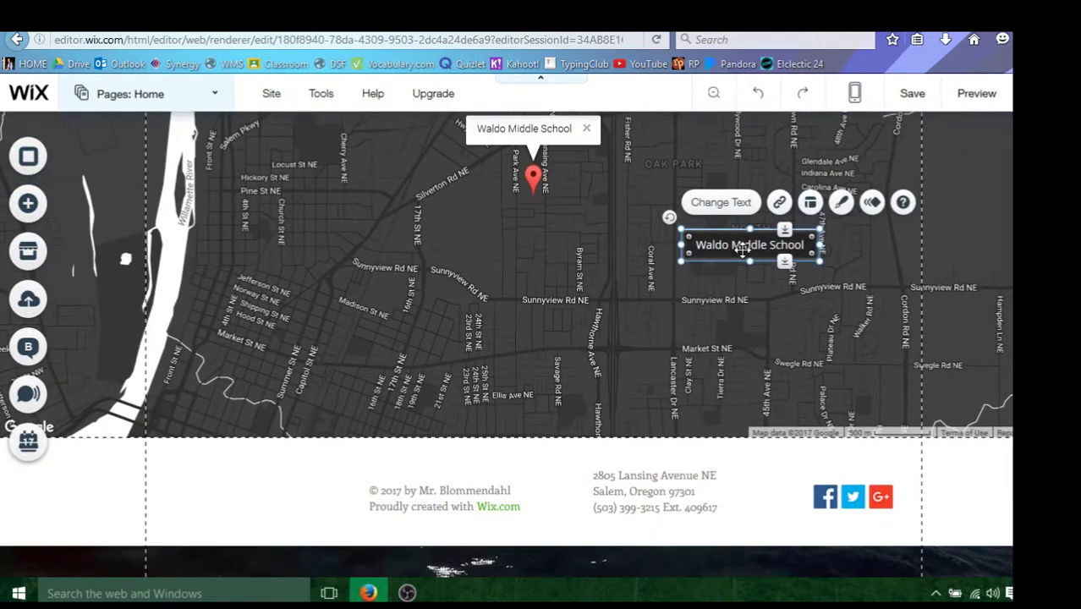